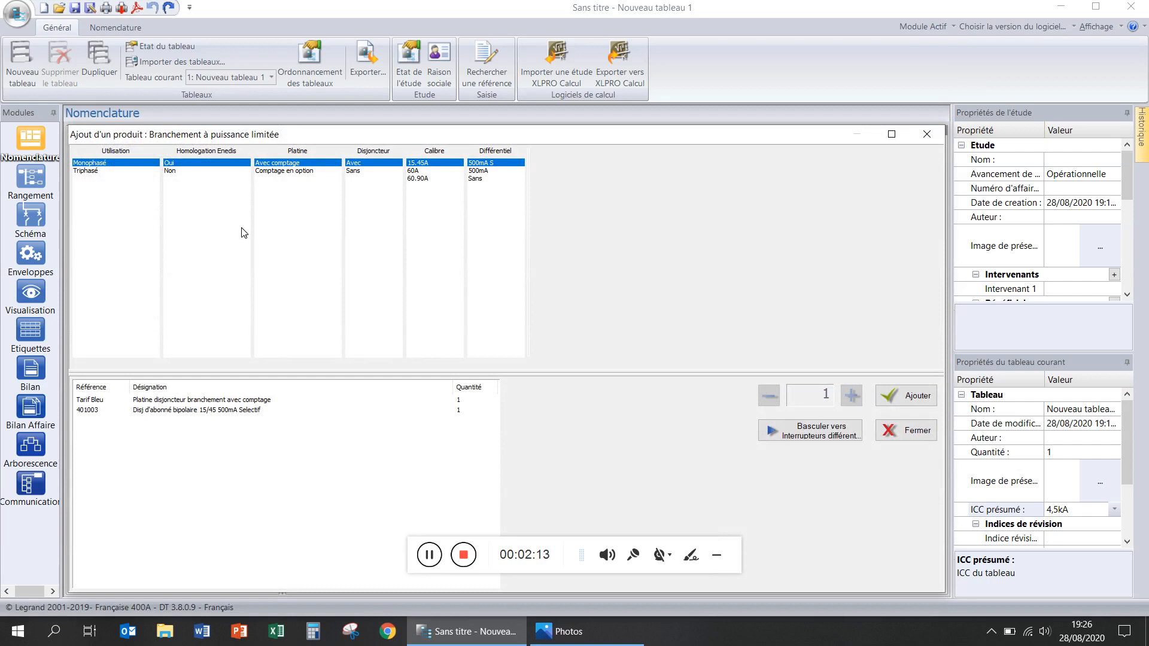
- Check the wiring diagram in Photos and add one single-phase Tarif Bleu metering plate with a 15/45 A, 500 mA selective breaker
{"action": "left_click", "coordinate": [554, 632]}
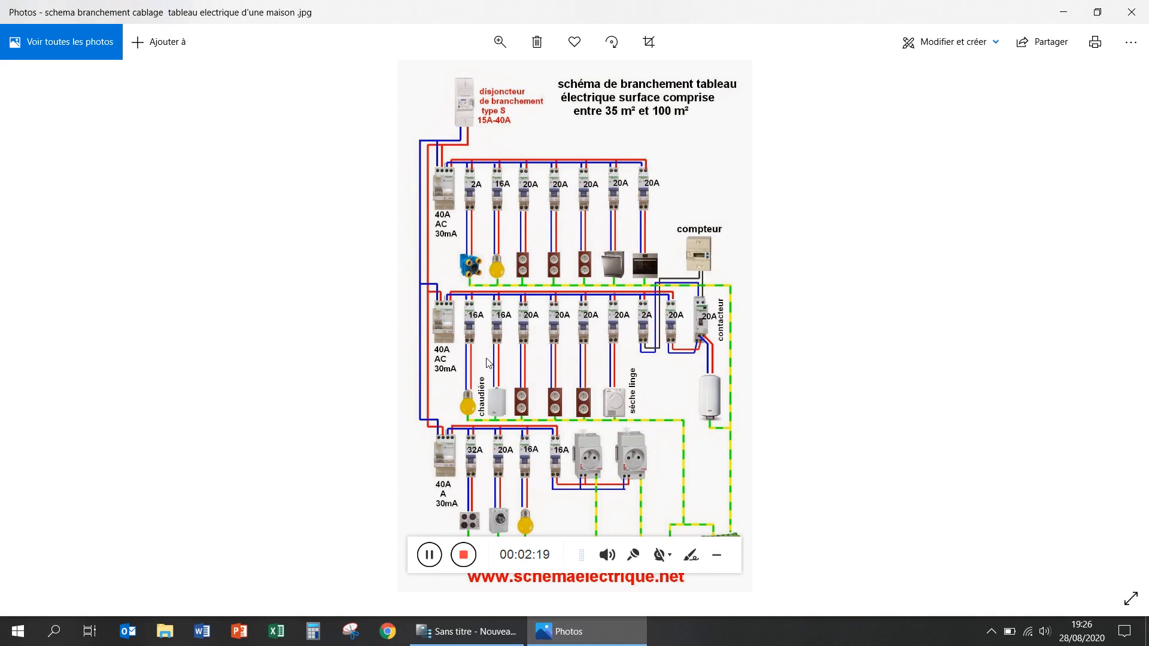
{"action": "left_click", "coordinate": [509, 631]}
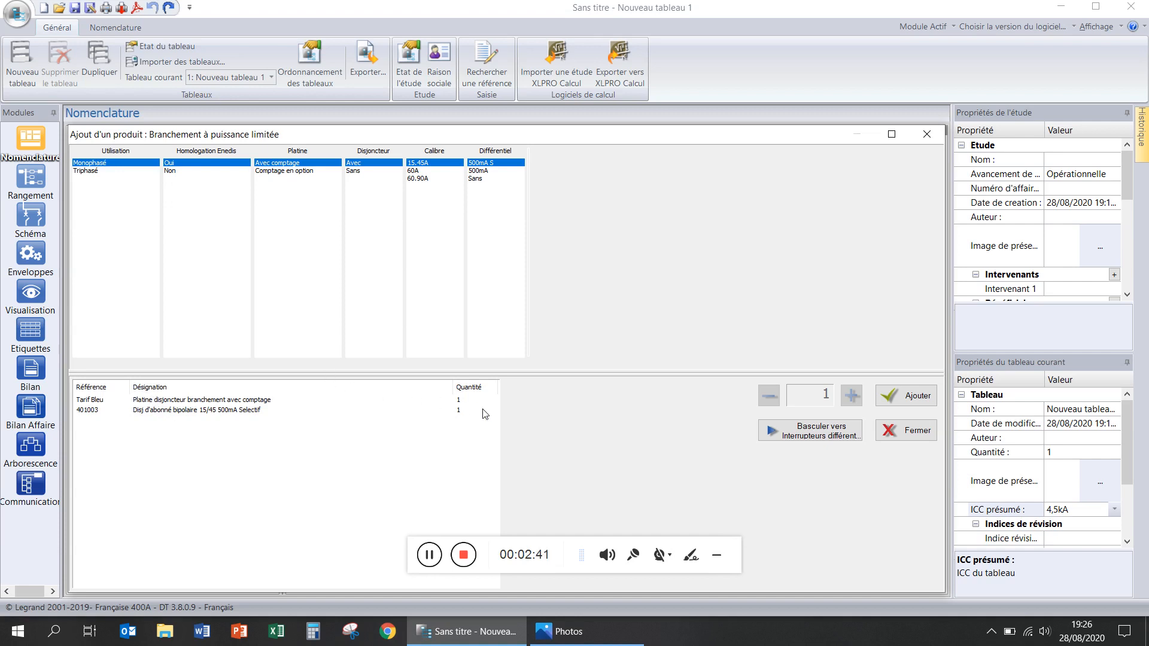
{"action": "left_click", "coordinate": [909, 396]}
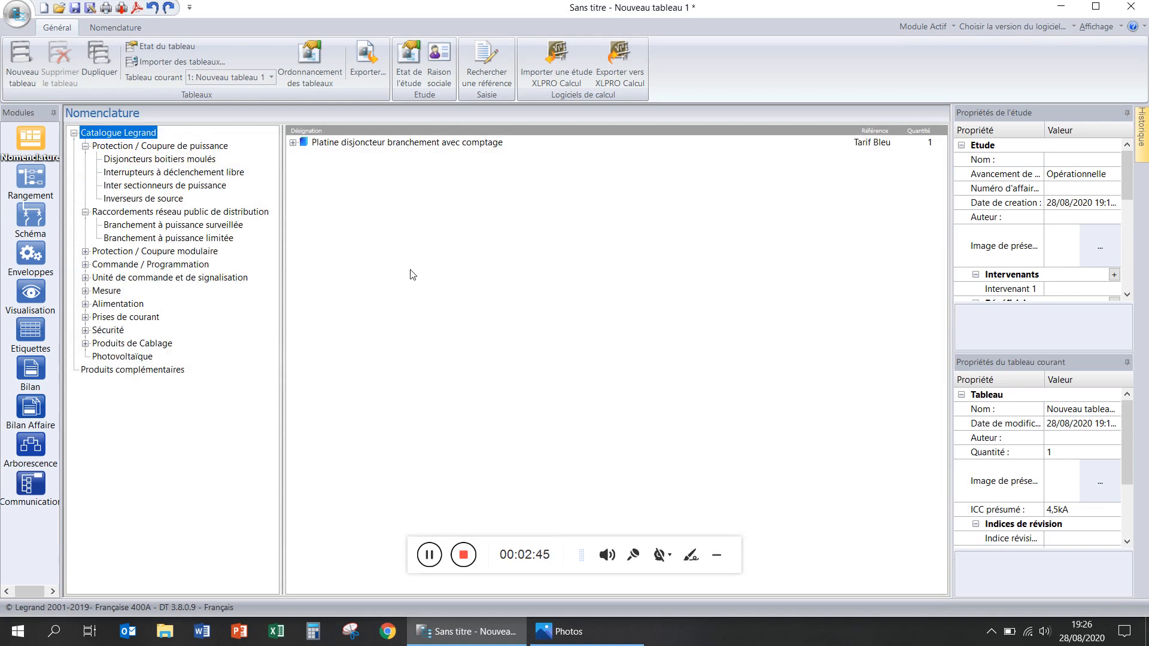
- Consult the wiring diagram in Photos and add one 2P 40A 30mA type AC residual current switch from the modular protection catalogue
{"action": "left_click", "coordinate": [578, 628]}
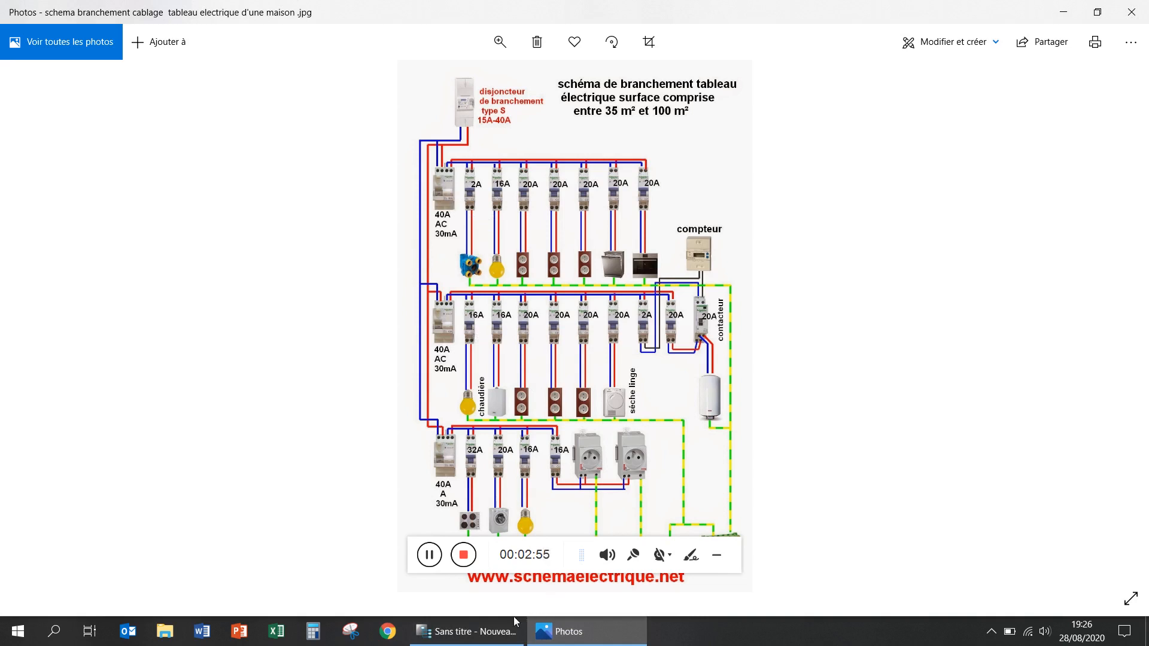
{"action": "left_click", "coordinate": [472, 632]}
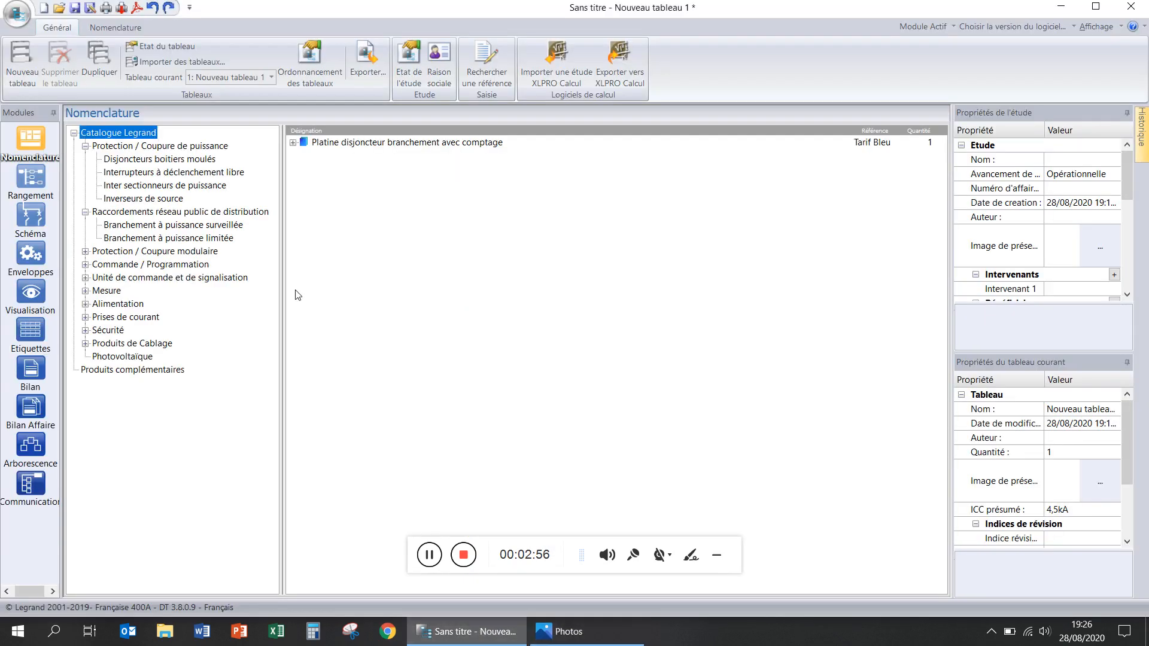
{"action": "left_click", "coordinate": [85, 252]}
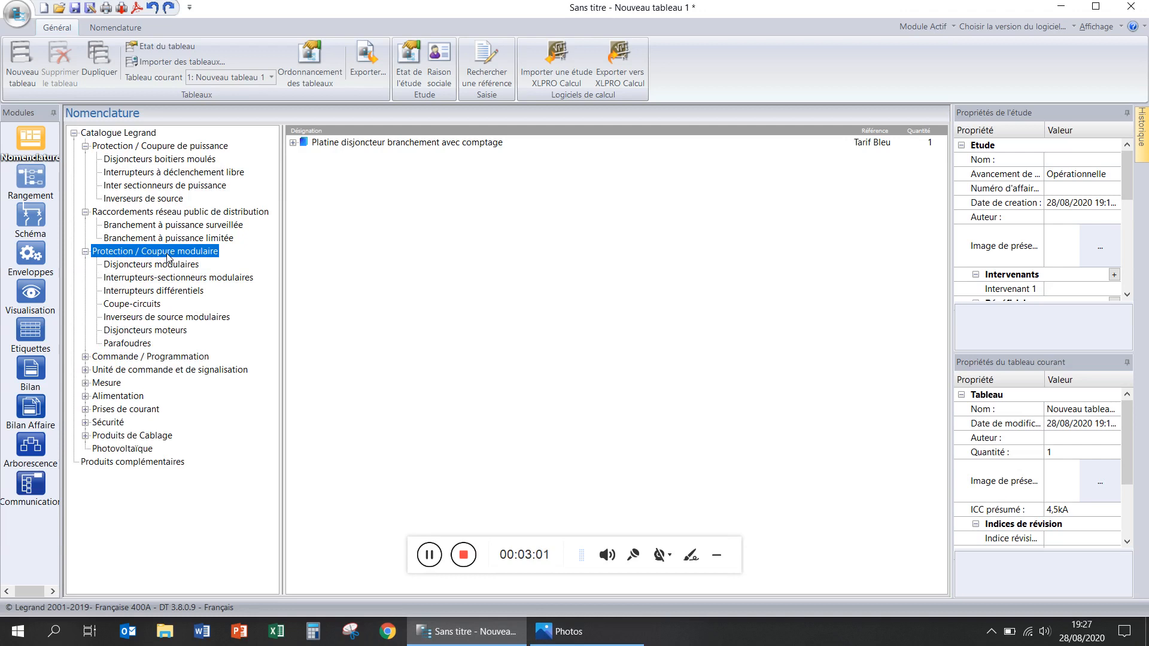
{"action": "double_click", "coordinate": [177, 291]}
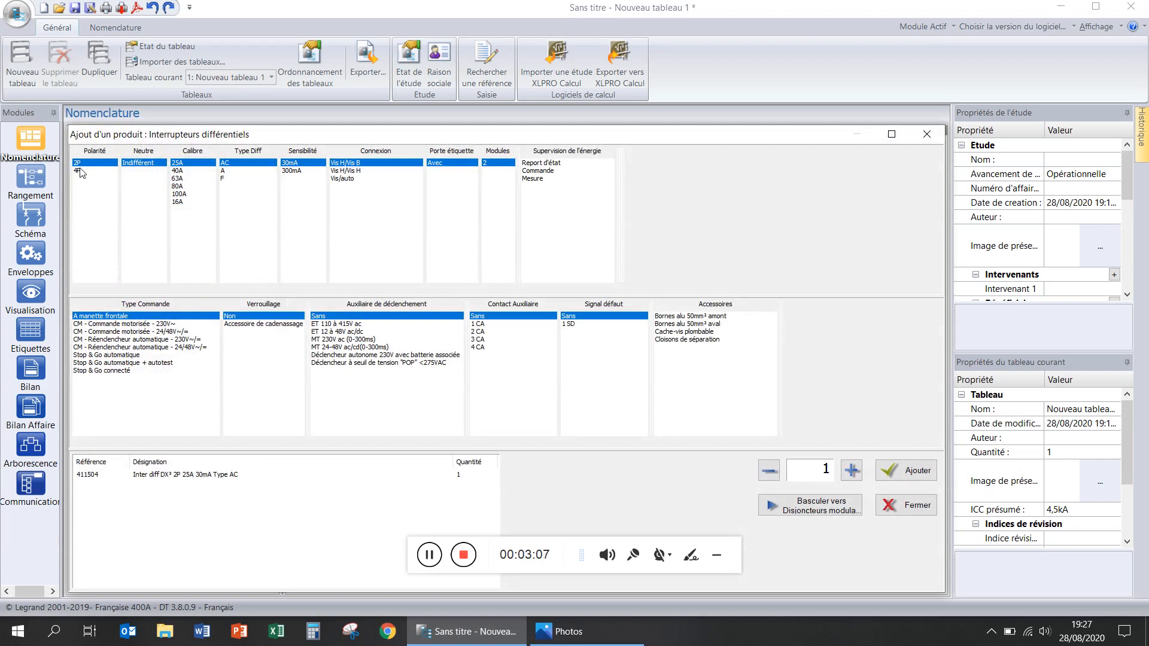
{"action": "left_click", "coordinate": [179, 171]}
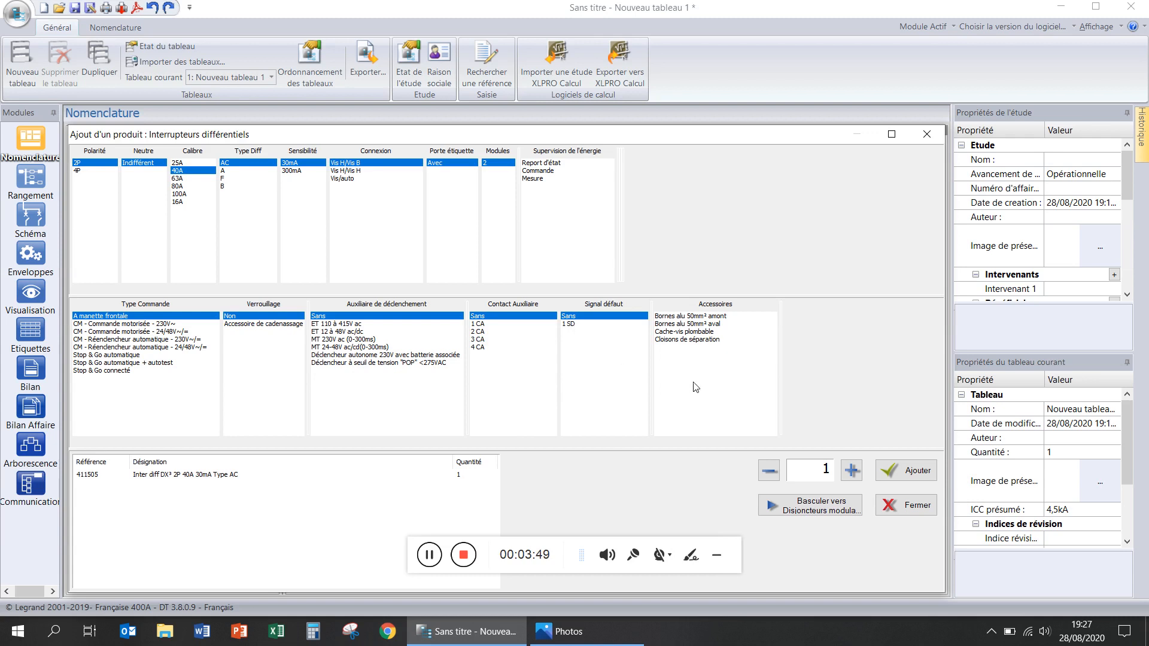
{"action": "left_click", "coordinate": [896, 471]}
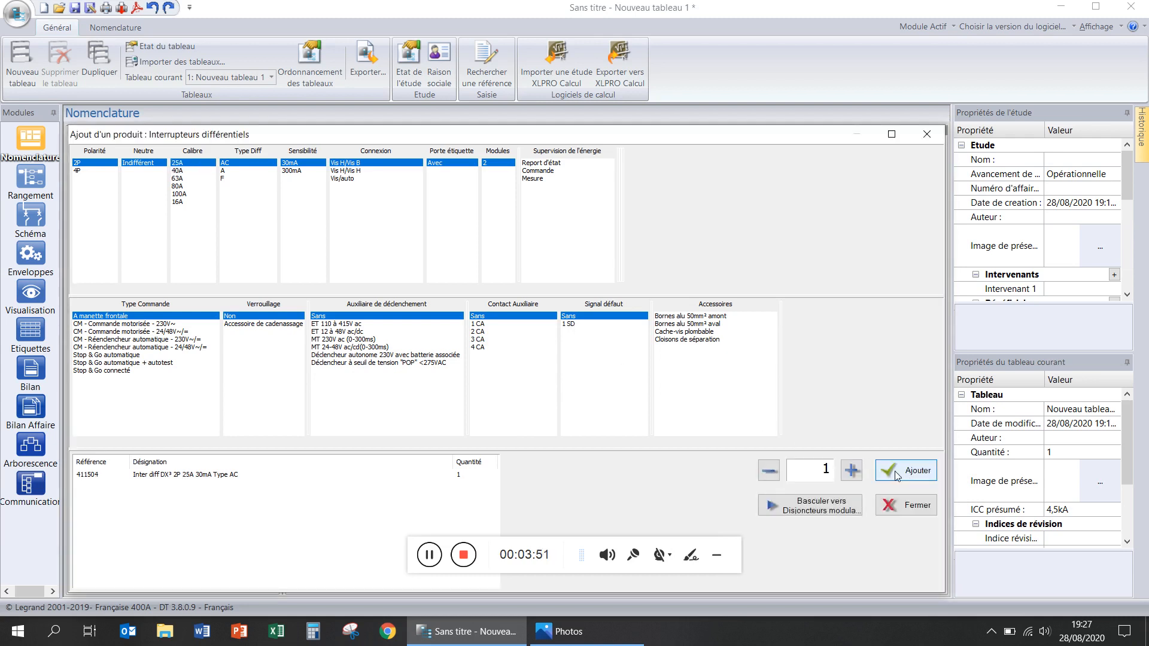
{"action": "left_click", "coordinate": [569, 631]}
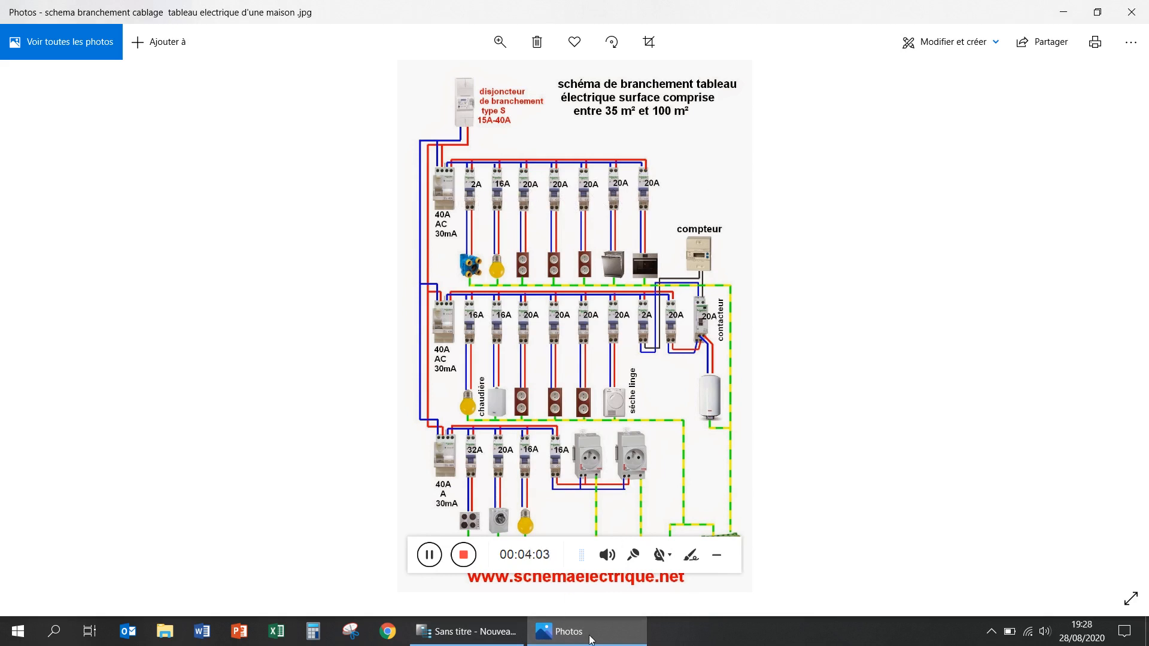
{"action": "left_click", "coordinate": [467, 631]}
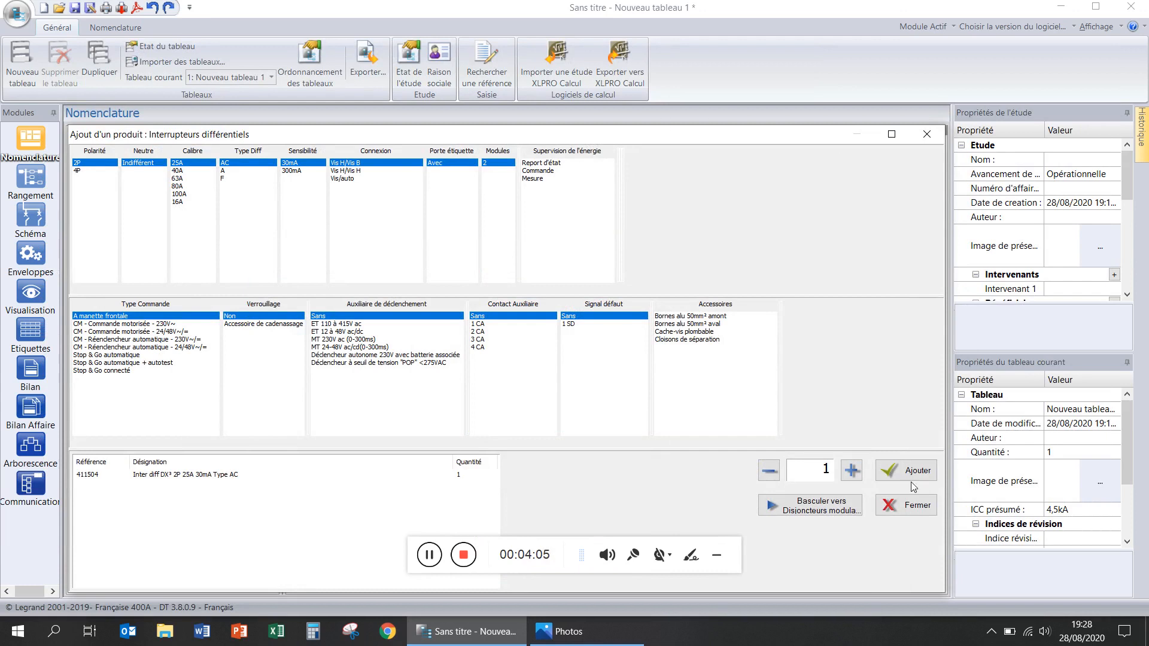
{"action": "left_click", "coordinate": [918, 508]}
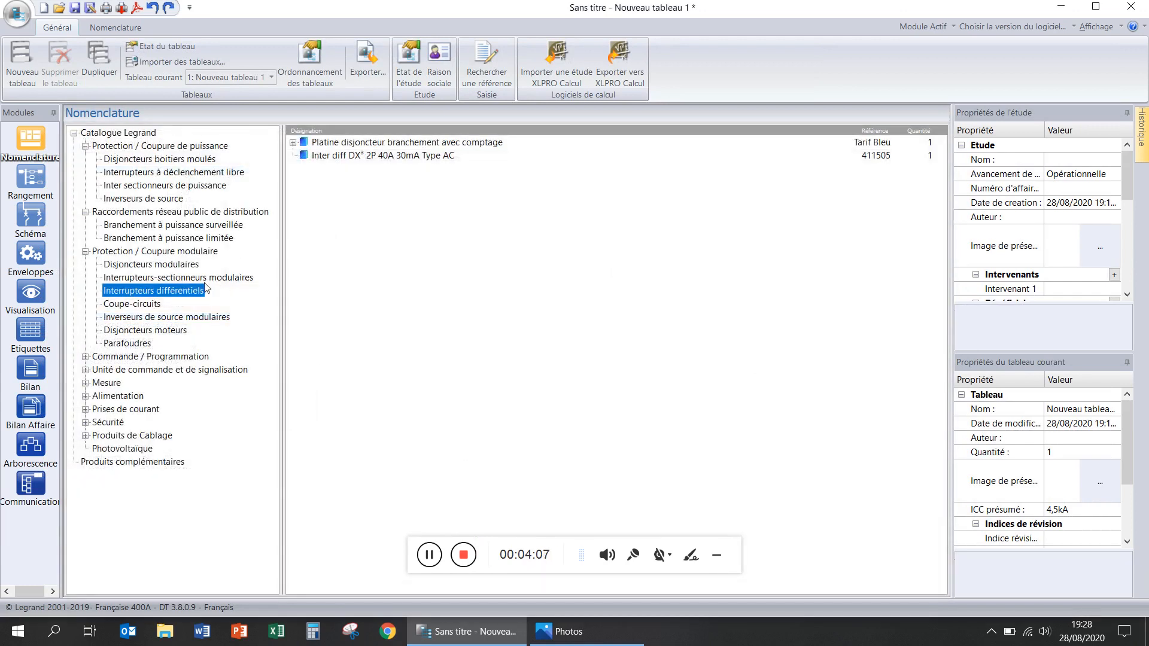
- Add one 1P+N, C-curve, 2A modular circuit breaker with 4500A/6kA breaking capacity to the parts list
{"action": "double_click", "coordinate": [151, 264]}
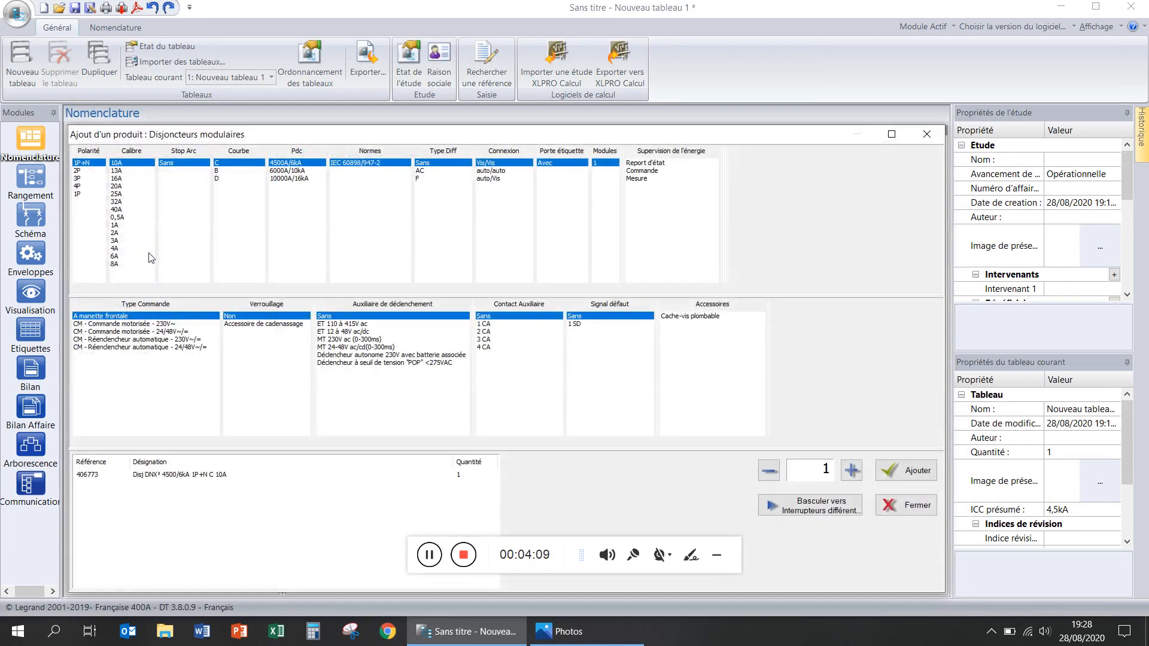
{"action": "left_click", "coordinate": [123, 233]}
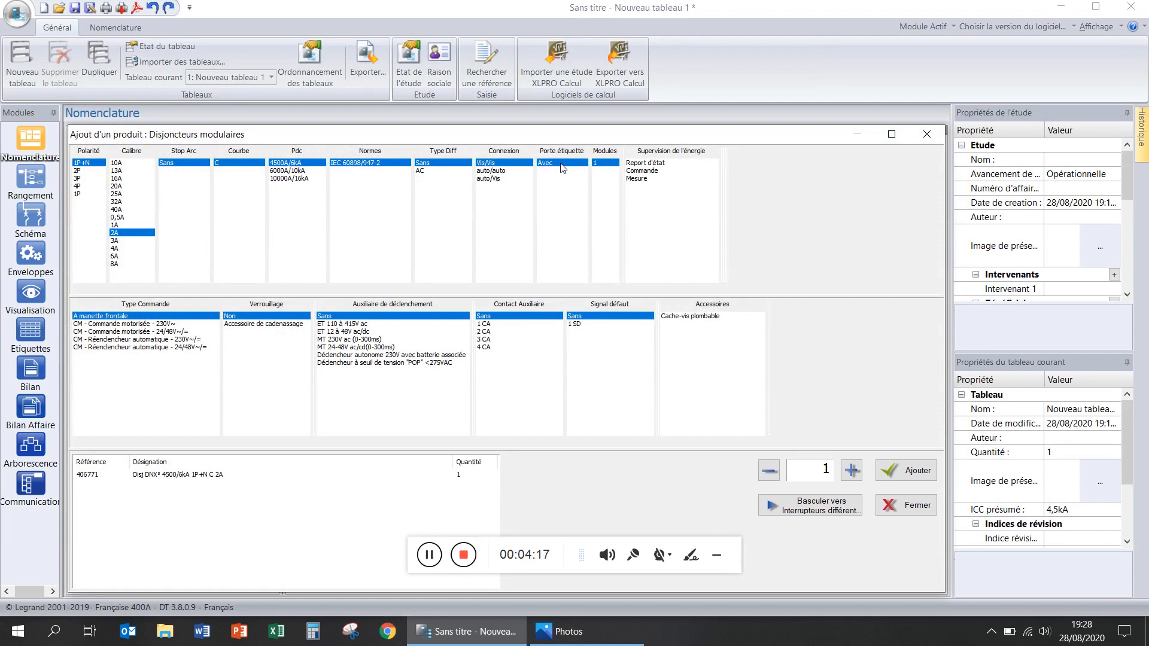
{"action": "left_click", "coordinate": [889, 473]}
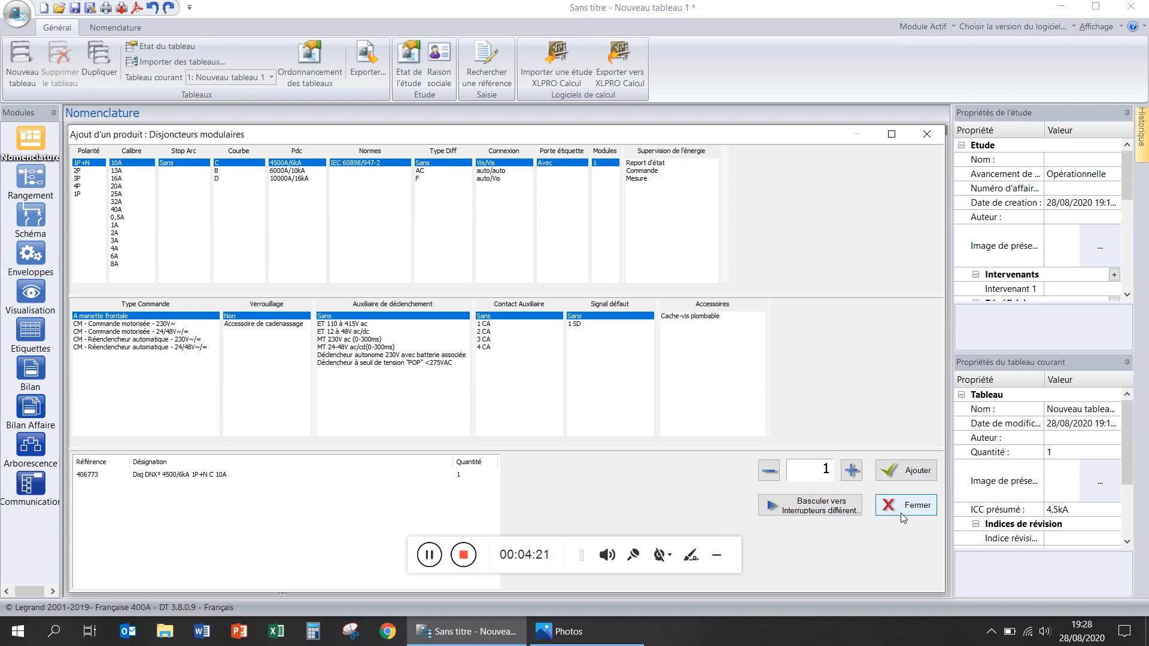
- Add one 2P, C-curve, 16A modular circuit breaker with 6000A/10kA breaking capacity, checking it against the wiring diagram
{"action": "left_click", "coordinate": [92, 171]}
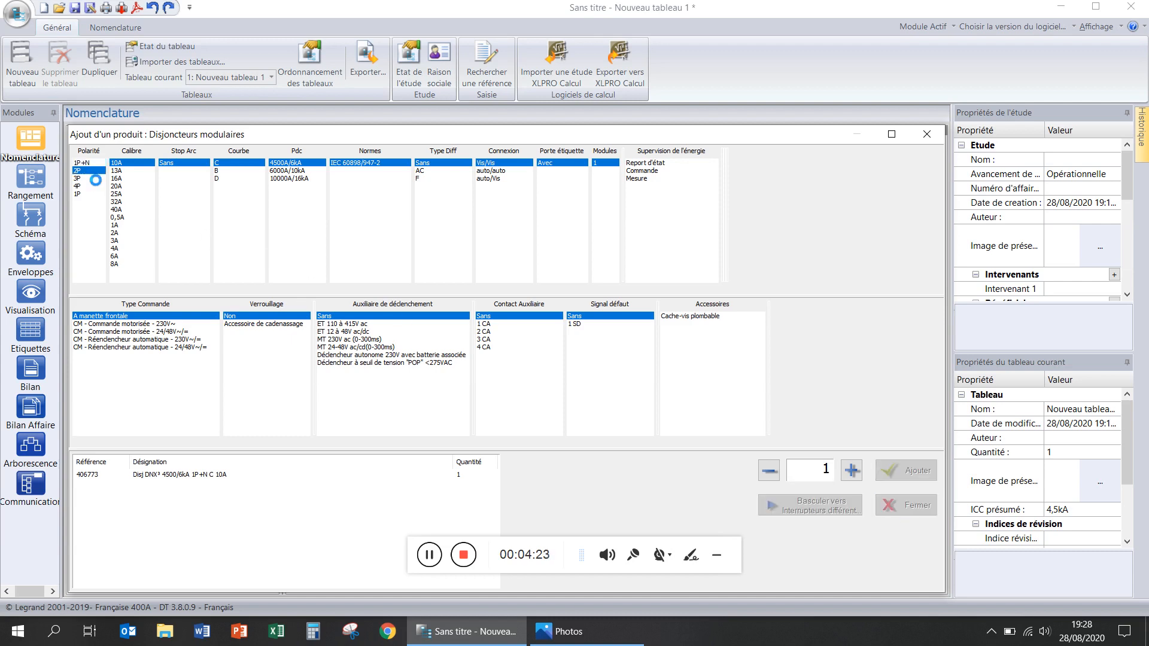
{"action": "left_click", "coordinate": [117, 171]}
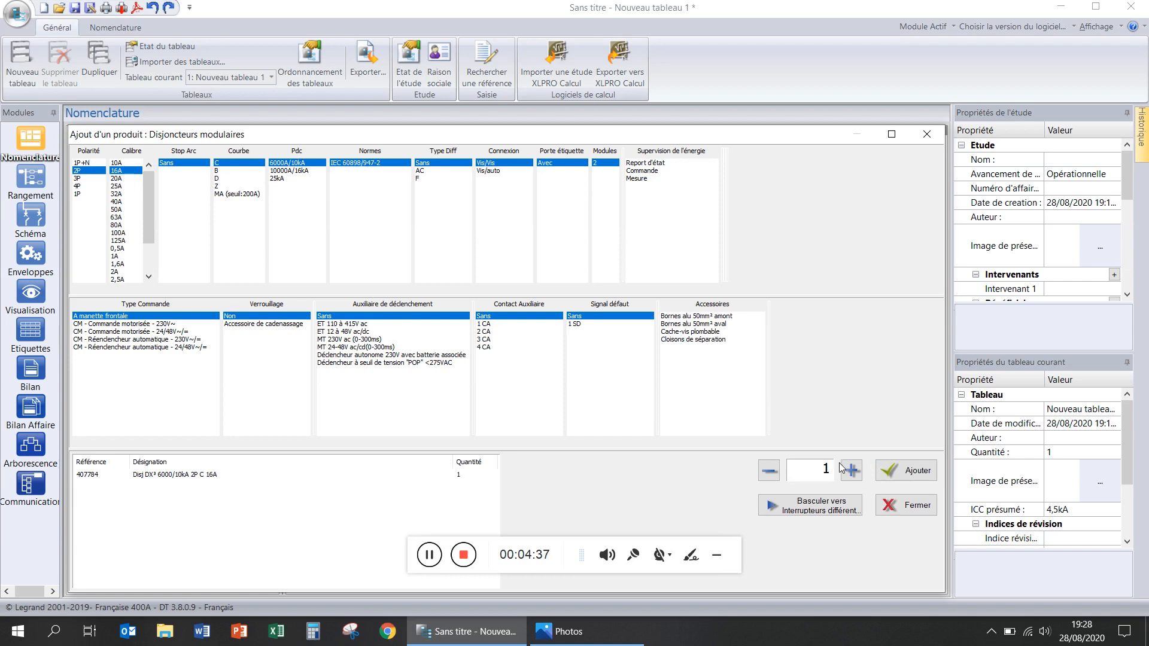
{"action": "left_click", "coordinate": [551, 638]}
{"action": "left_click", "coordinate": [551, 638]}
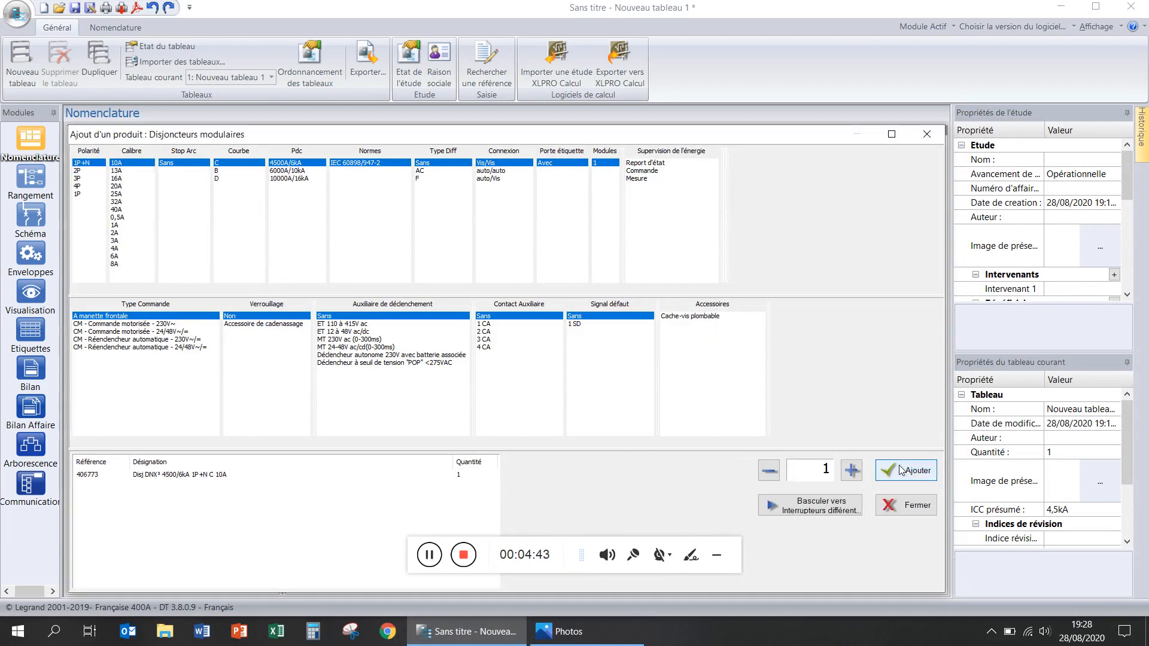
- Add five 2P, C-curve, 20A modular circuit breakers with 6000A/10kA breaking capacity and return to the parts list
{"action": "left_click", "coordinate": [84, 172]}
{"action": "left_click", "coordinate": [123, 179]}
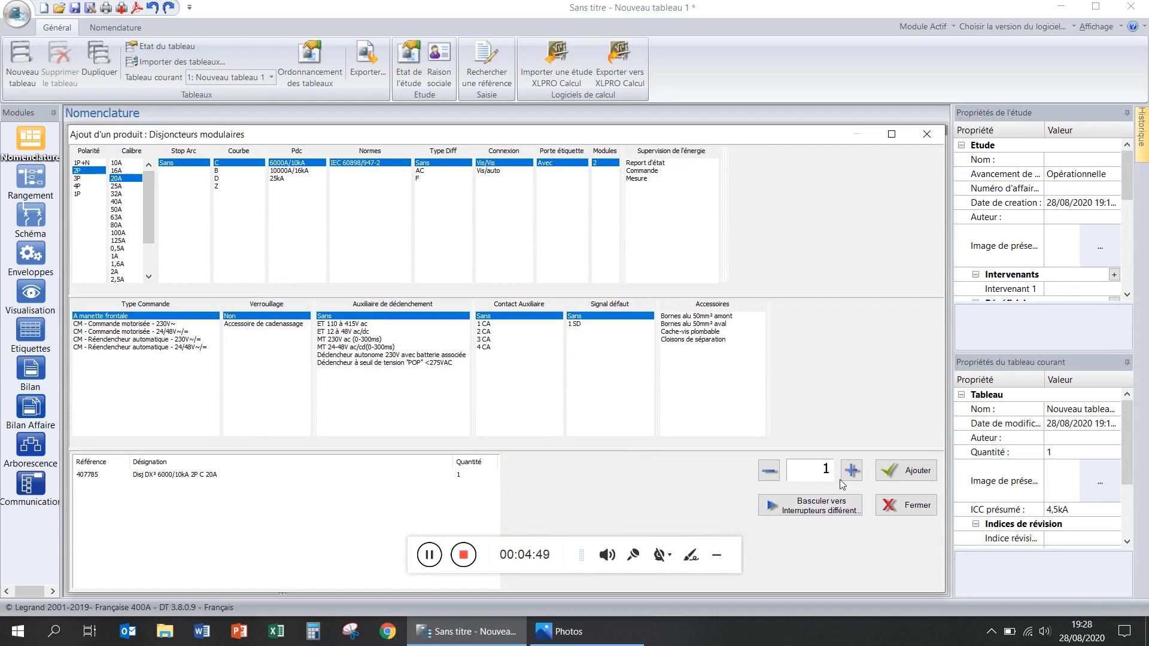
{"action": "left_click", "coordinate": [851, 472]}
{"action": "left_click", "coordinate": [850, 471]}
{"action": "left_click", "coordinate": [851, 472]}
{"action": "left_click", "coordinate": [901, 478]}
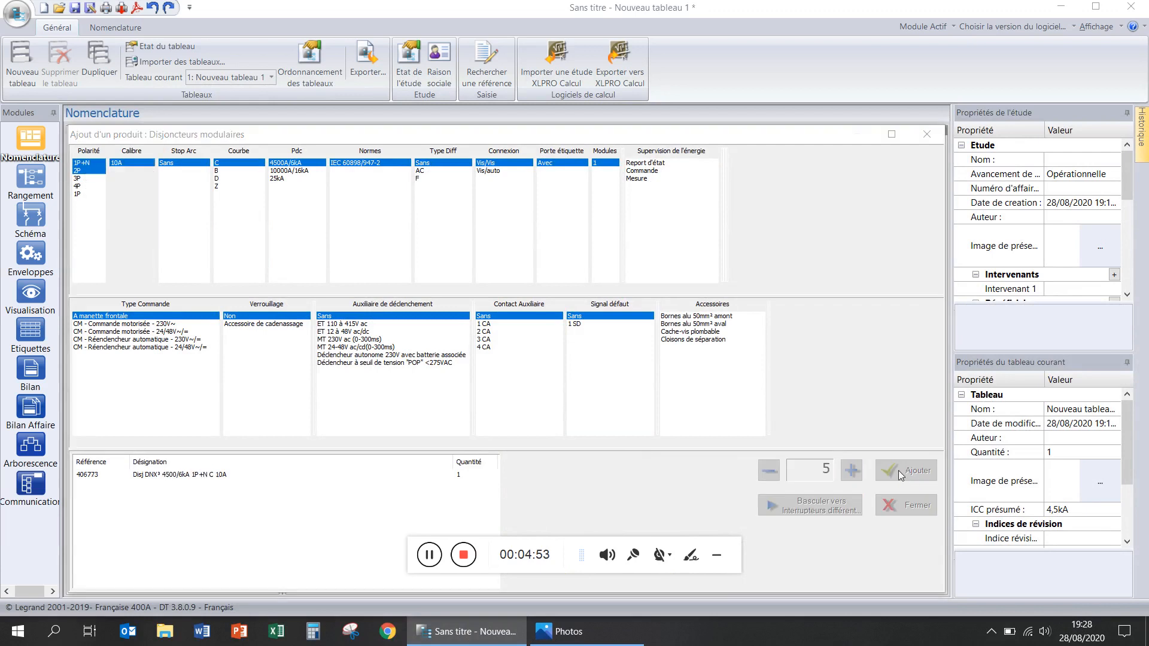
{"action": "left_click", "coordinate": [902, 509]}
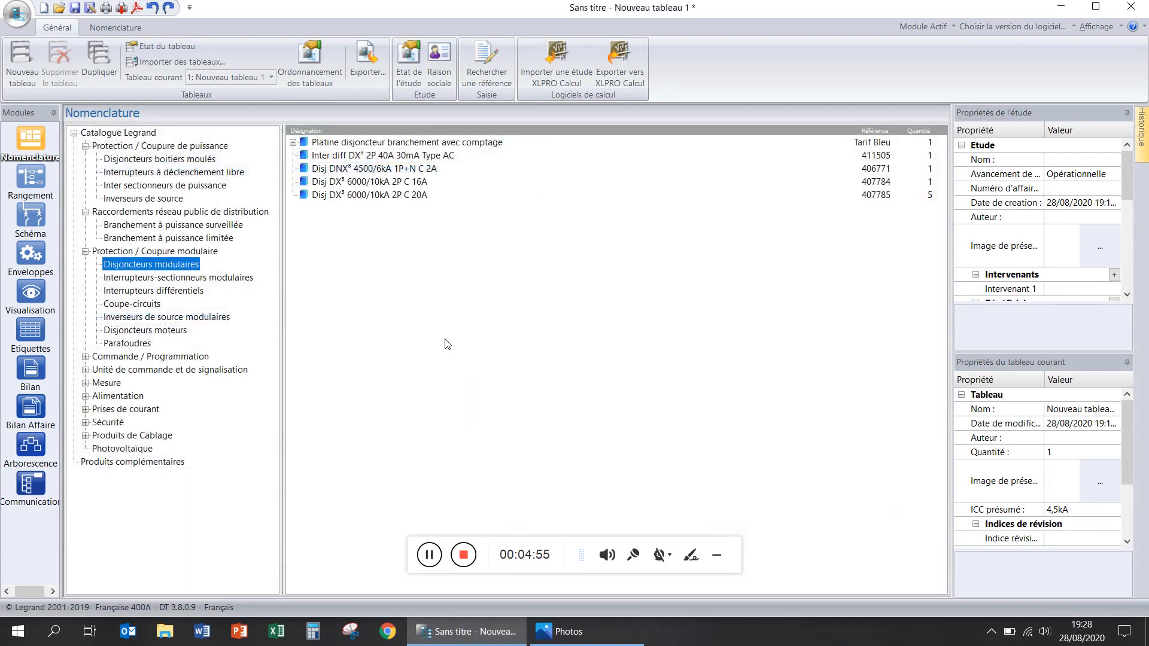
- In the Rangement module, move the 40A residual current switch to Niveau 2 and its seven circuit breakers to Niveau 3
{"action": "left_click", "coordinate": [31, 181]}
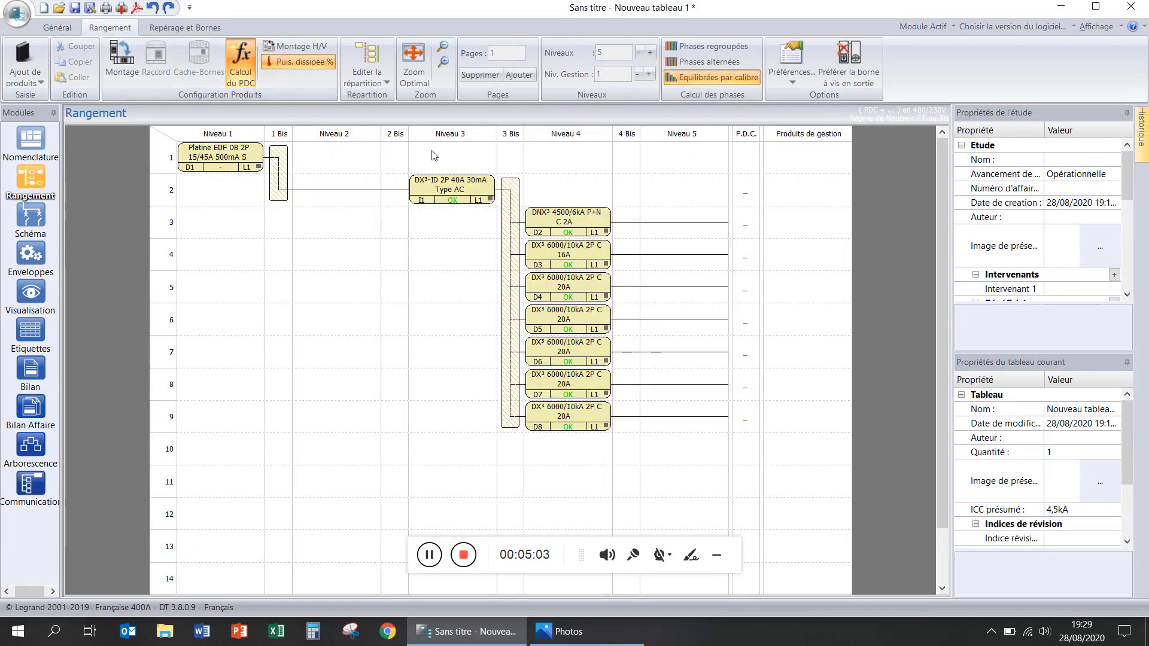
{"action": "left_click_drag", "start_coordinate": [445, 191], "coordinate": [328, 193]}
{"action": "left_click_drag", "start_coordinate": [661, 443], "coordinate": [564, 209]}
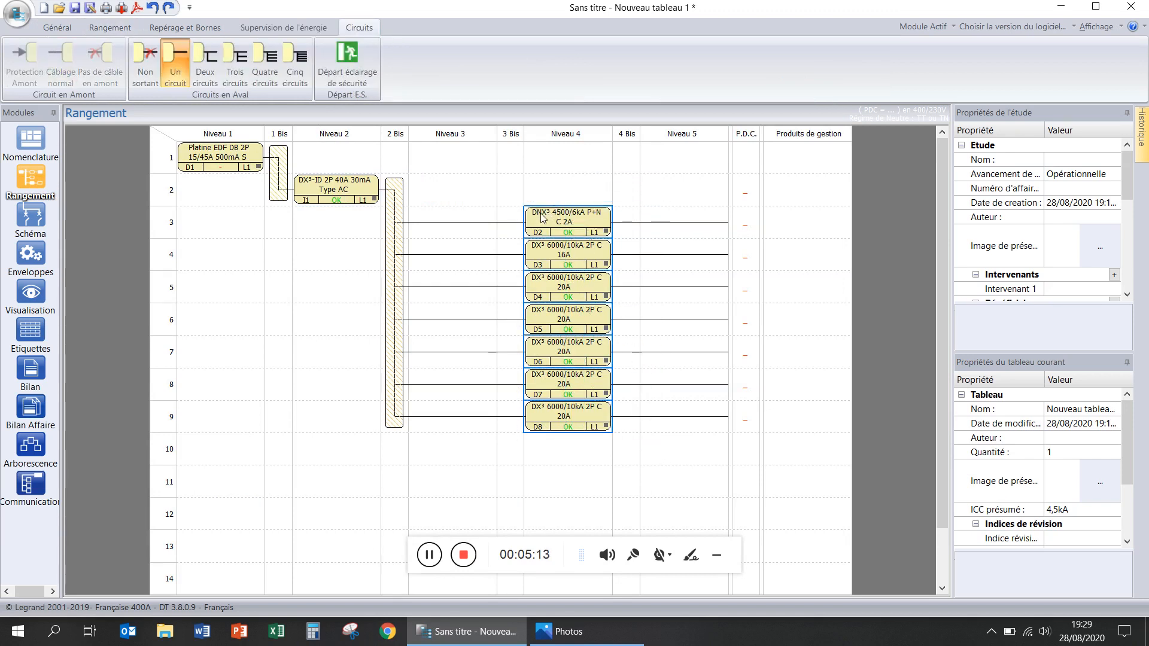
{"action": "left_click_drag", "start_coordinate": [542, 217], "coordinate": [437, 226]}
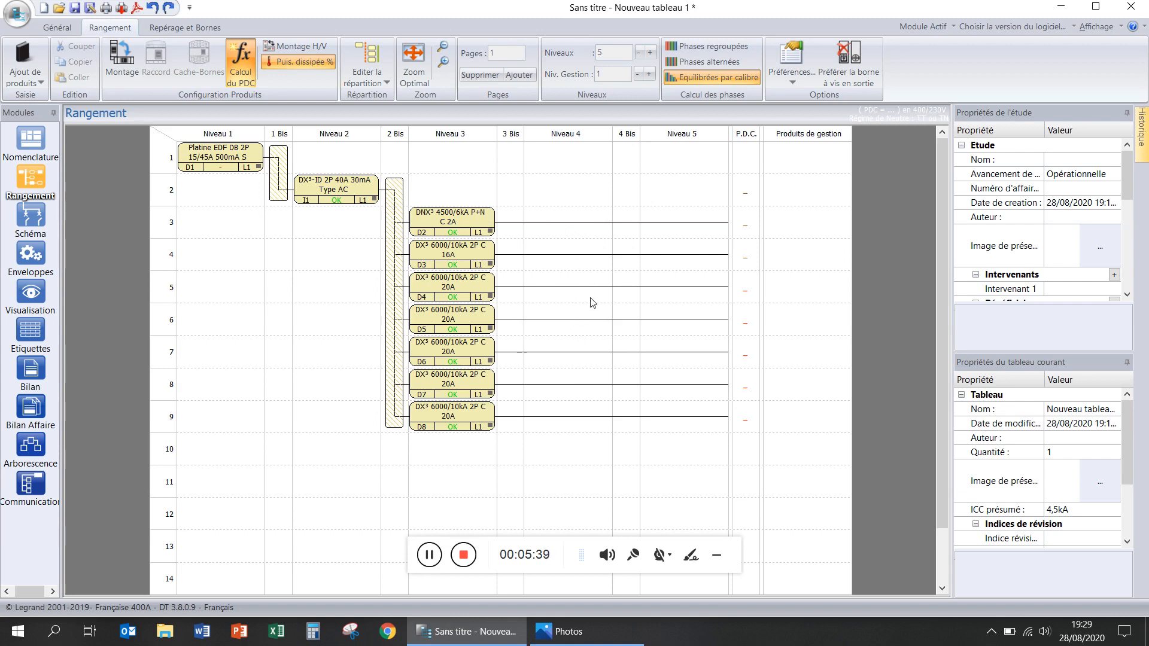
- Check the diagram's second row in Photos and add another 2P 40A 30mA type AC residual current switch to the Nomenclature
{"action": "left_click", "coordinate": [30, 142]}
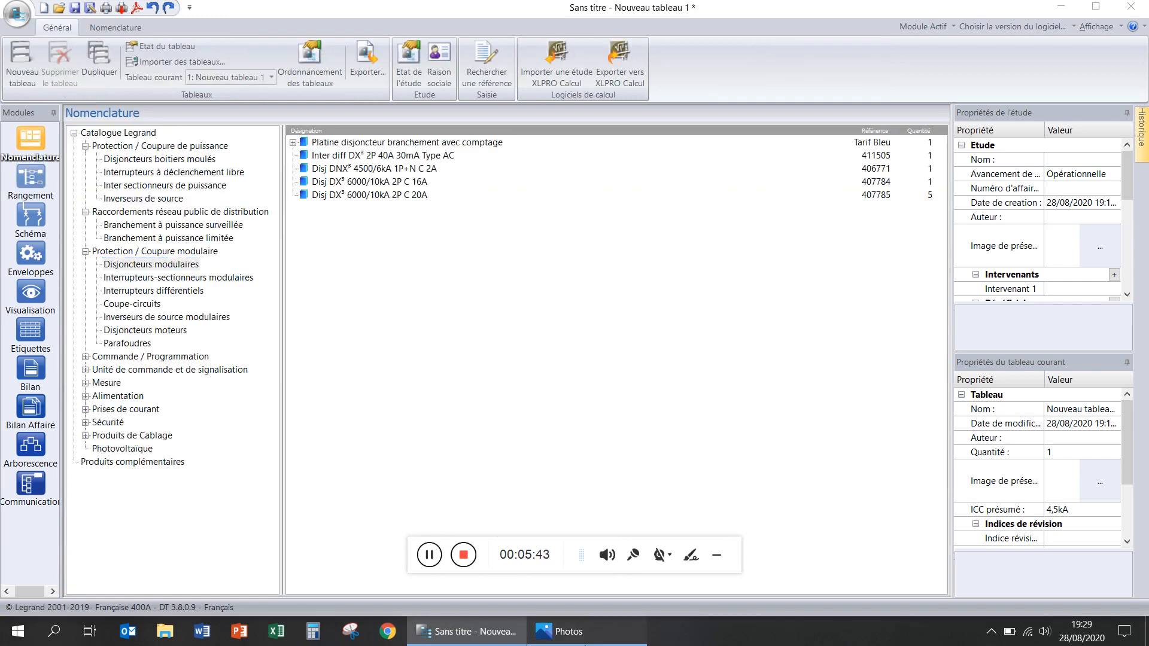
{"action": "left_click", "coordinate": [563, 631]}
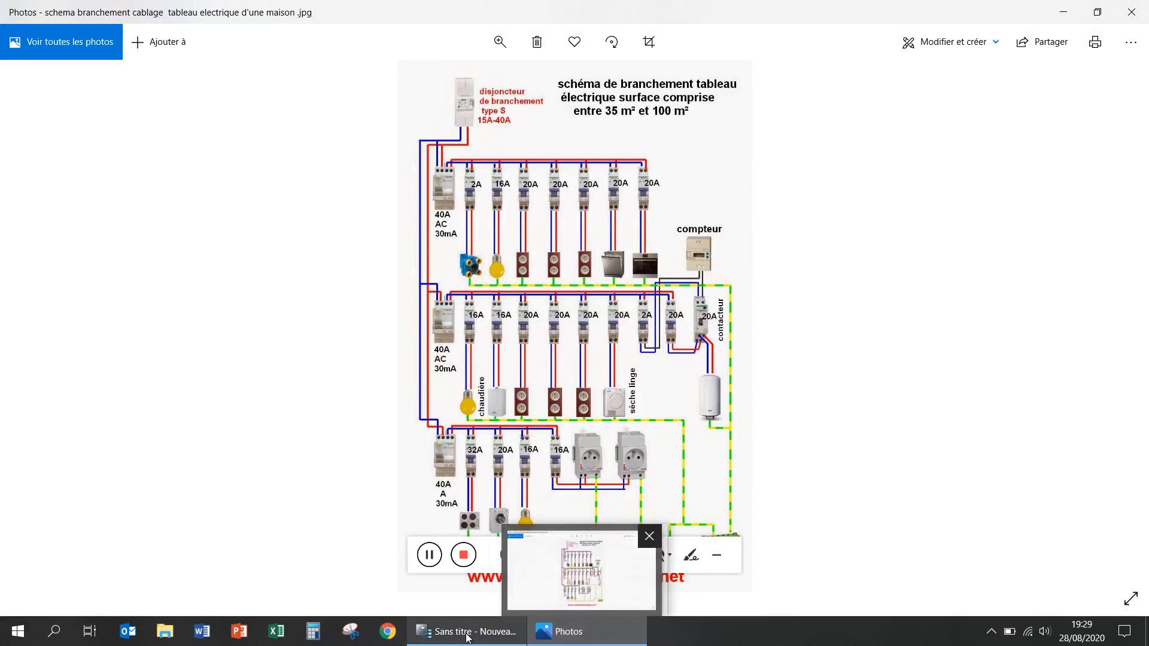
{"action": "left_click", "coordinate": [568, 639]}
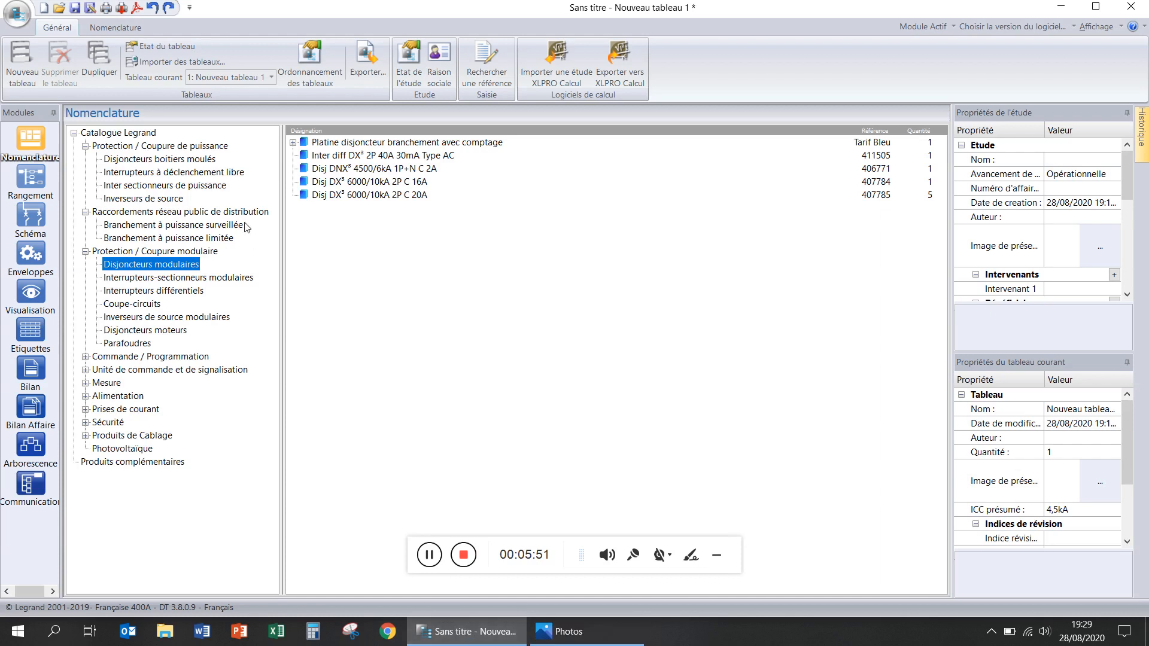
{"action": "double_click", "coordinate": [148, 291]}
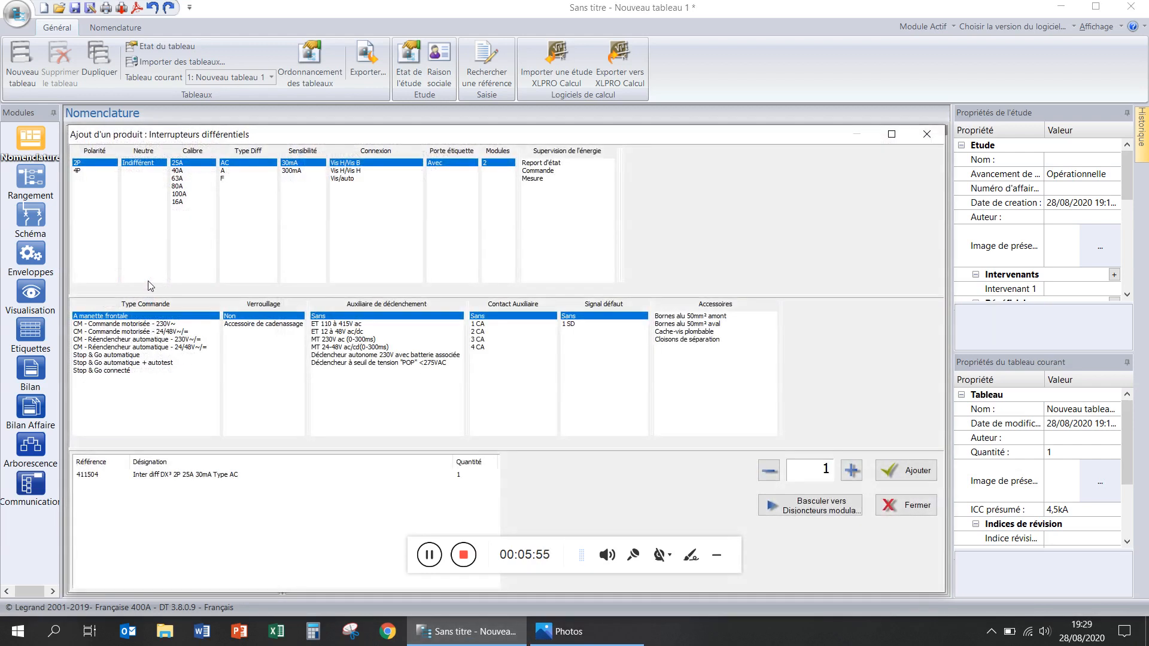
{"action": "left_click", "coordinate": [179, 171]}
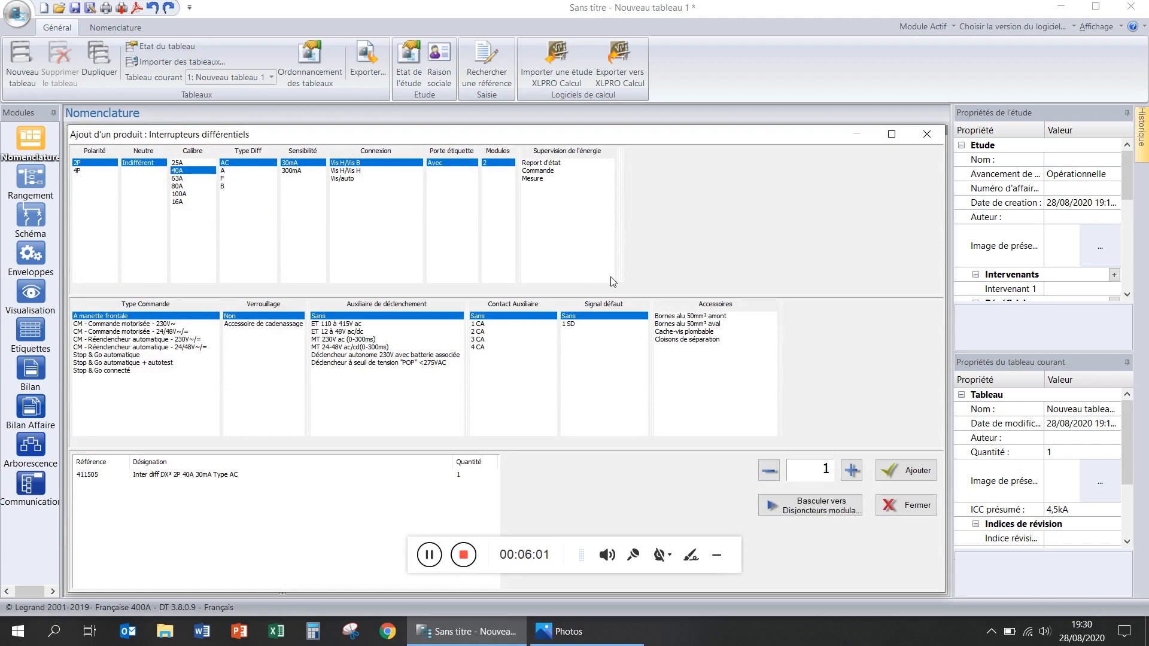
{"action": "left_click", "coordinate": [910, 473]}
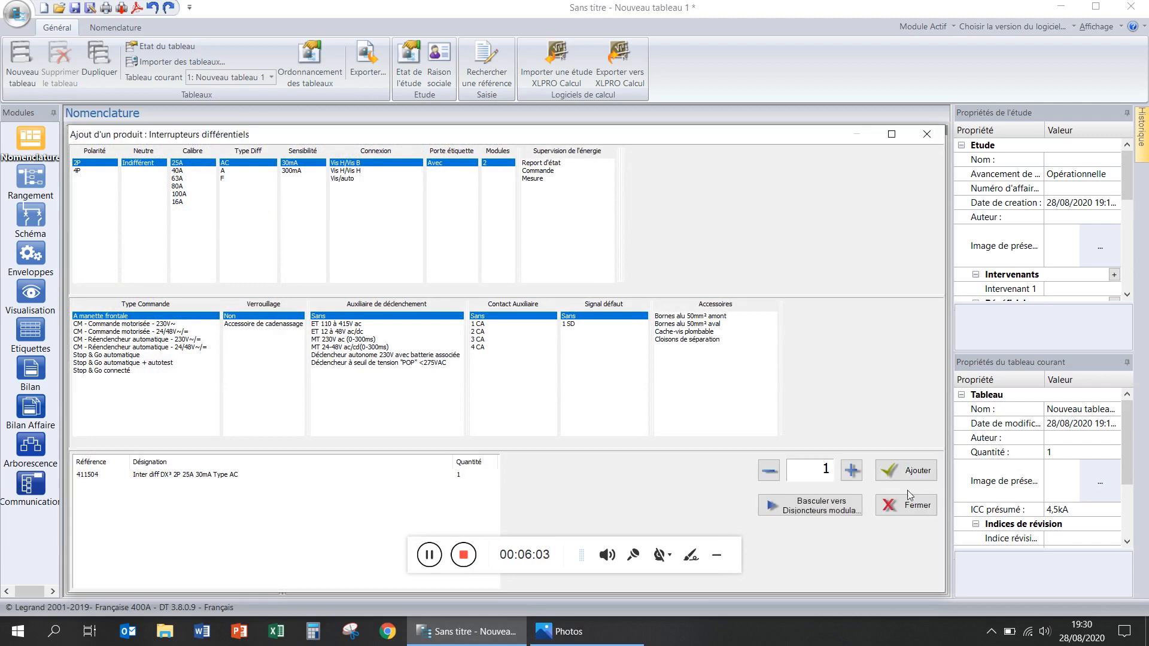
{"action": "left_click", "coordinate": [907, 508]}
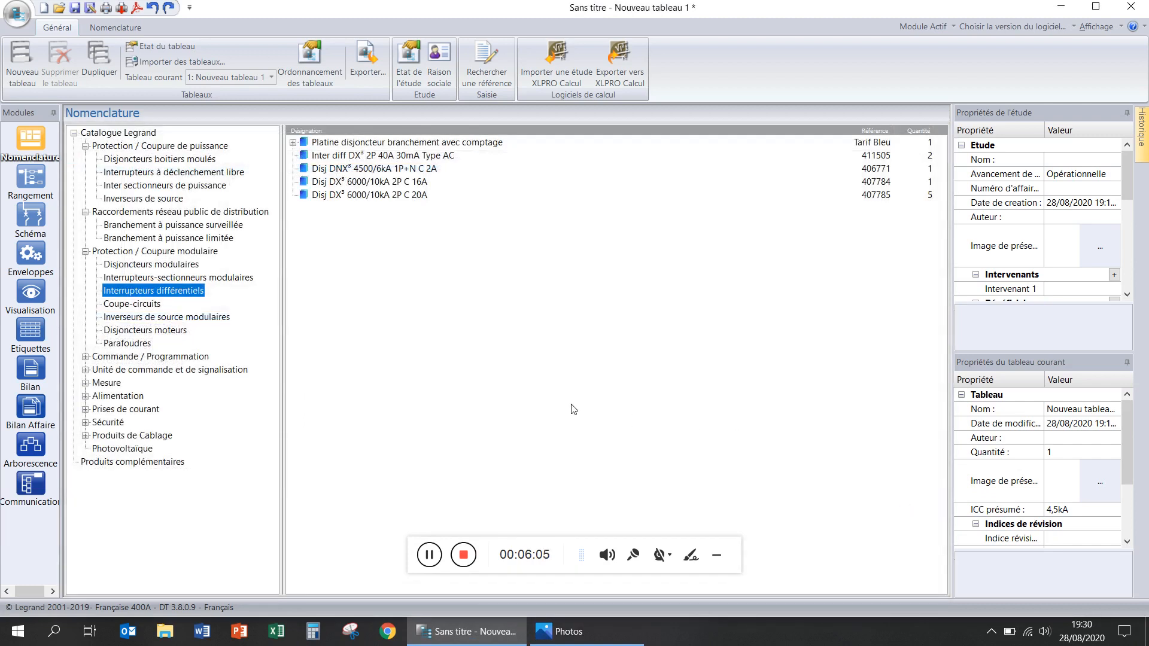
- Check the diagram's second row in Photos and add two 2P, C-curve, 16A modular circuit breakers with 6000A/10kA breaking capacity
{"action": "double_click", "coordinate": [175, 265]}
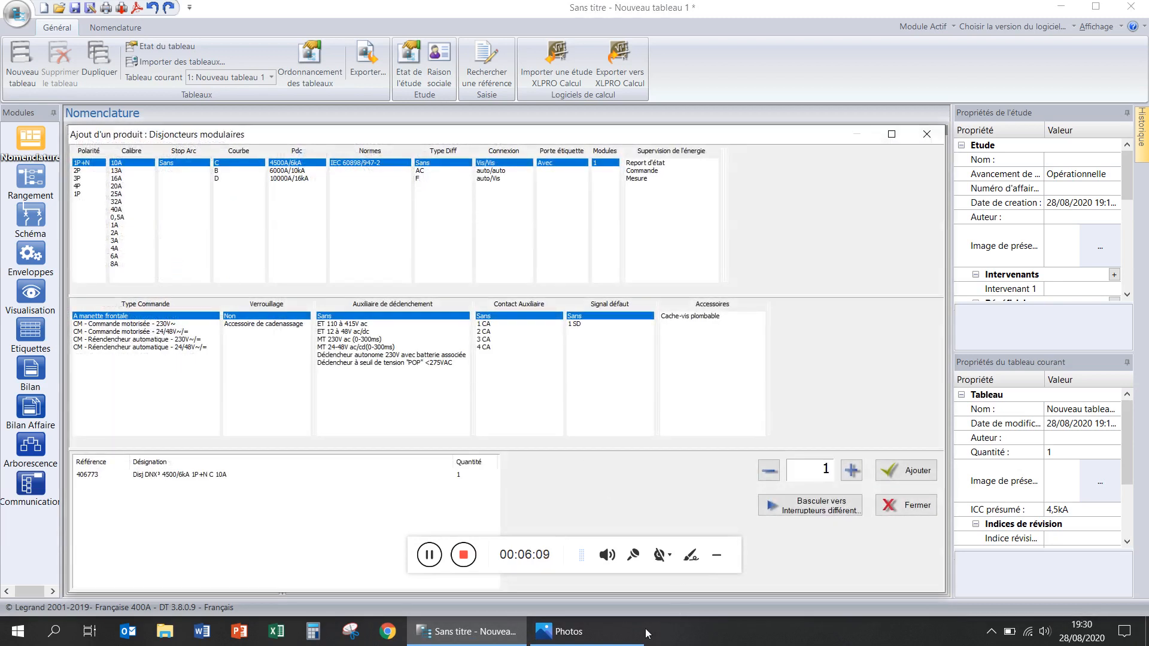
{"action": "left_click", "coordinate": [604, 631]}
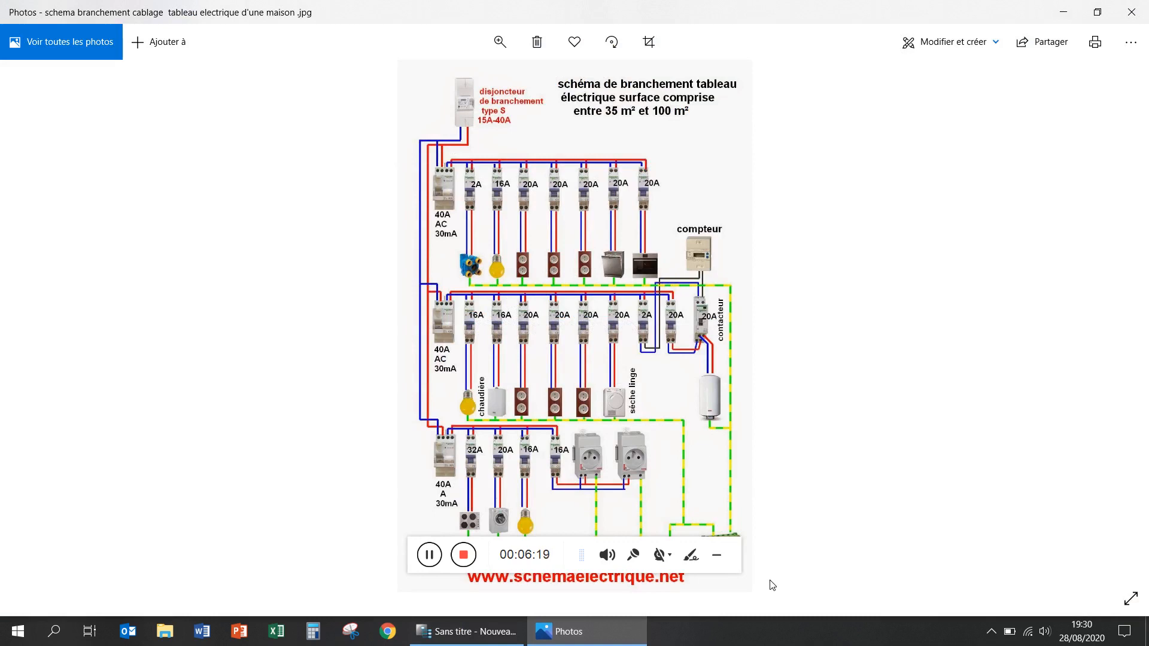
{"action": "left_click", "coordinate": [465, 631]}
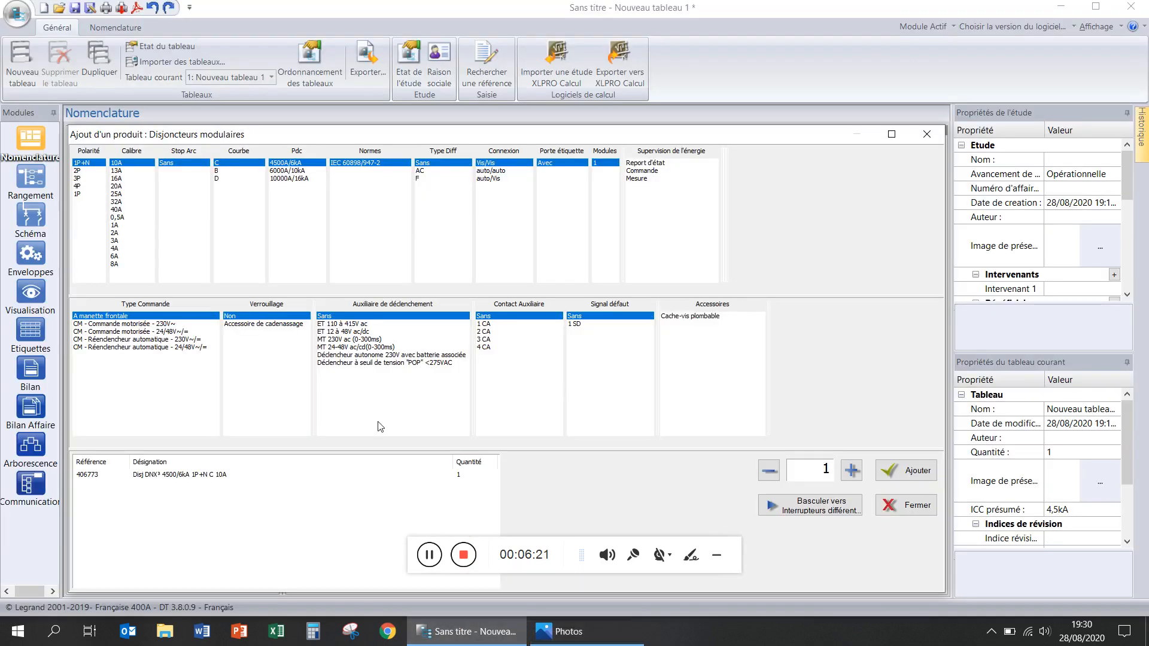
{"action": "left_click", "coordinate": [77, 171]}
{"action": "left_click", "coordinate": [115, 171]}
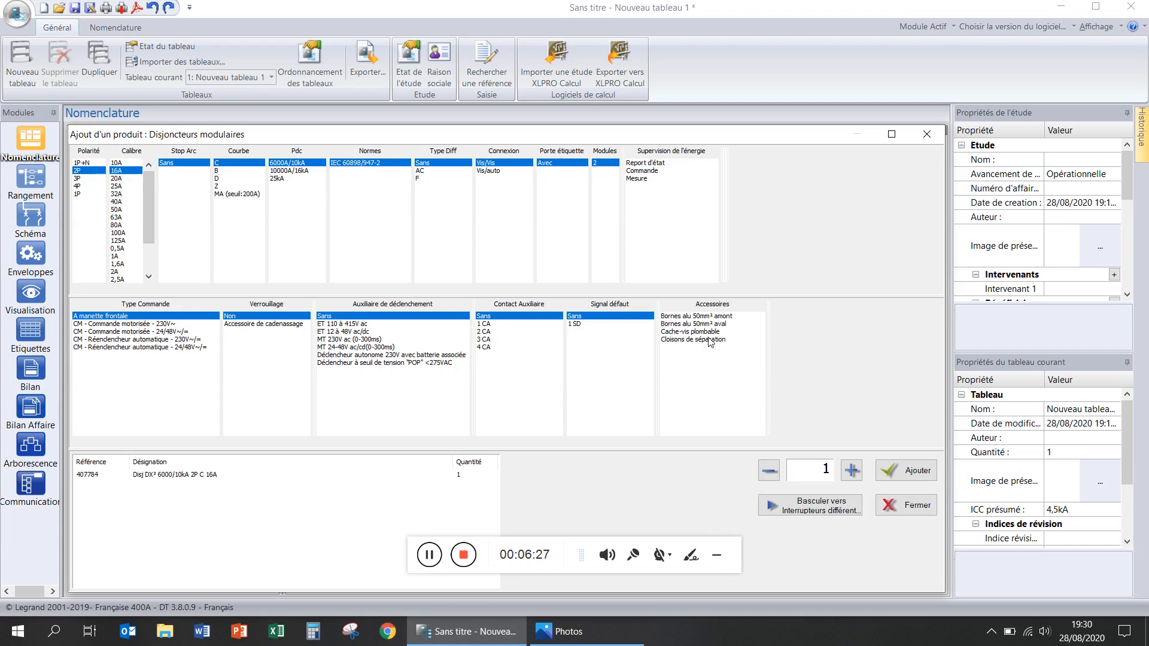
{"action": "left_click", "coordinate": [852, 471]}
{"action": "left_click", "coordinate": [896, 473]}
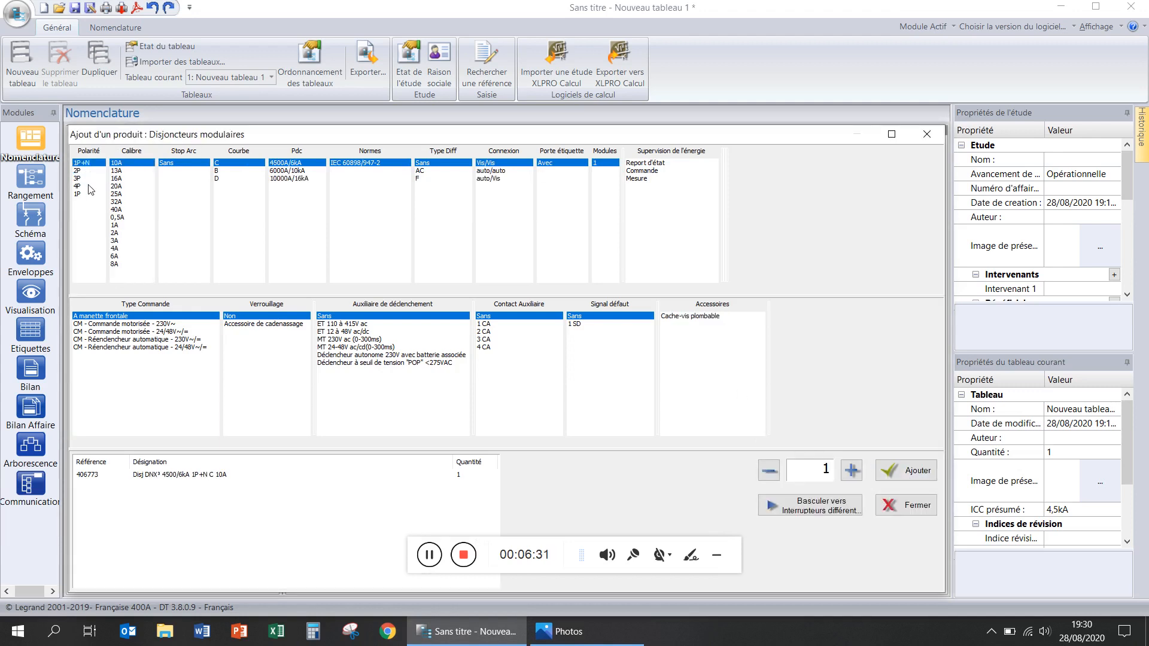
- Add four 2P, C-curve, 20A modular circuit breakers with 6000A/10kA breaking capacity
{"action": "left_click", "coordinate": [82, 171]}
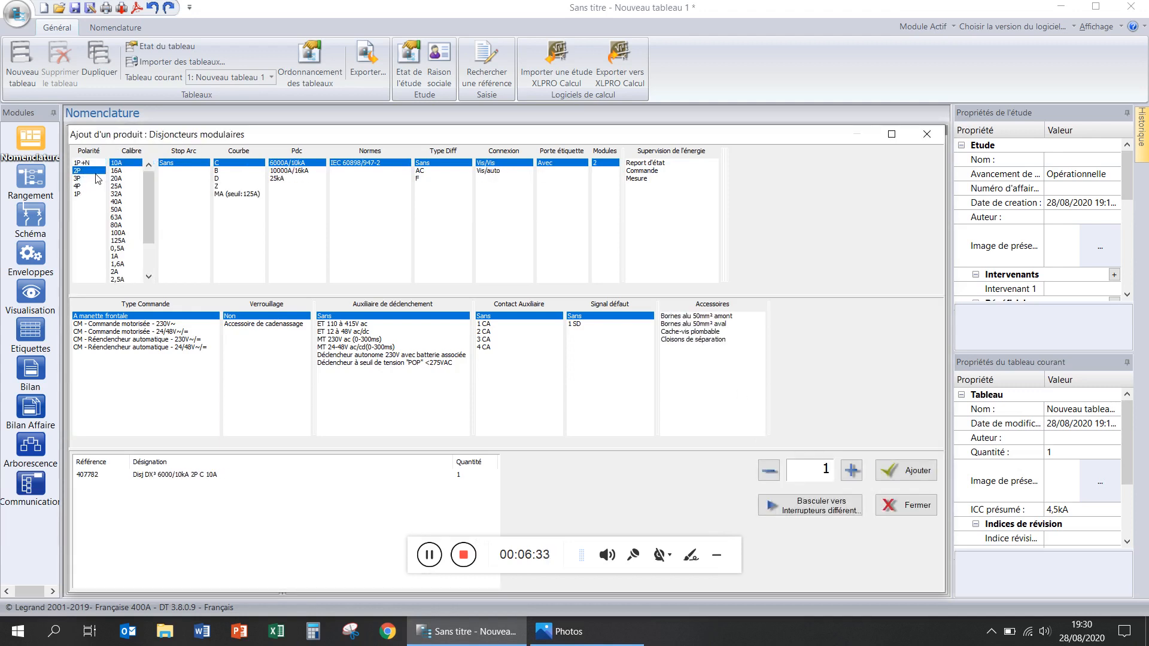
{"action": "left_click", "coordinate": [118, 179]}
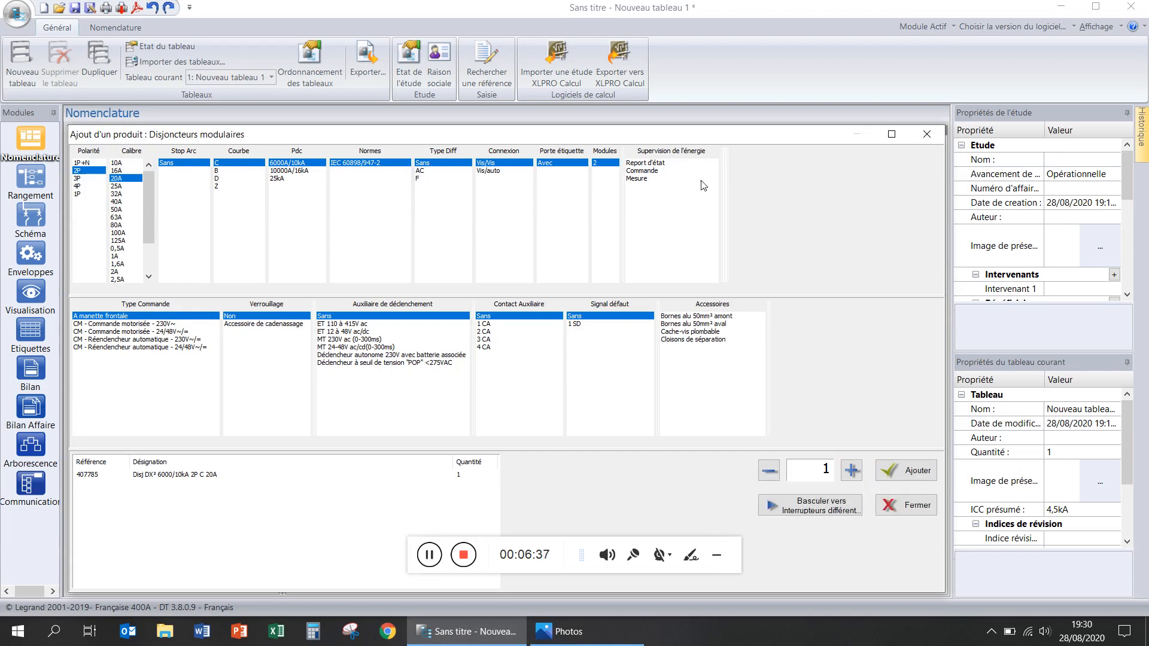
{"action": "left_click", "coordinate": [850, 478]}
{"action": "left_click", "coordinate": [849, 478]}
{"action": "left_click", "coordinate": [850, 478]}
{"action": "left_click", "coordinate": [897, 473]}
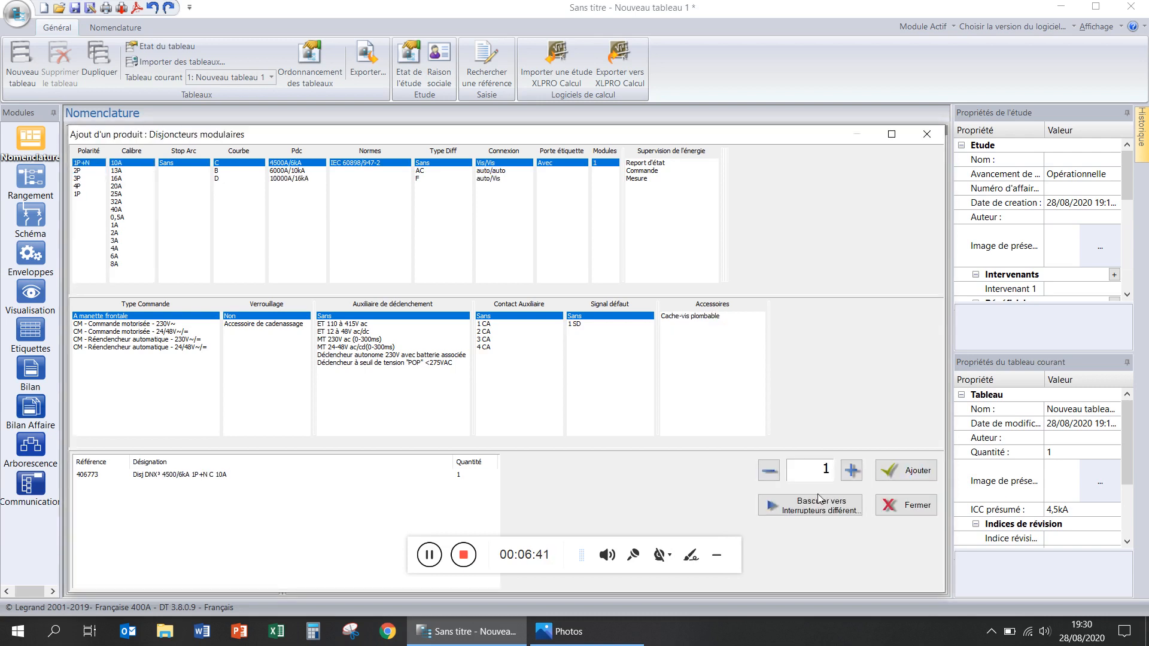
- Check the rest of the second row in Photos and add one 1P+N, C-curve, 2A circuit breaker with 4500A/6kA breaking capacity
{"action": "left_click", "coordinate": [621, 633]}
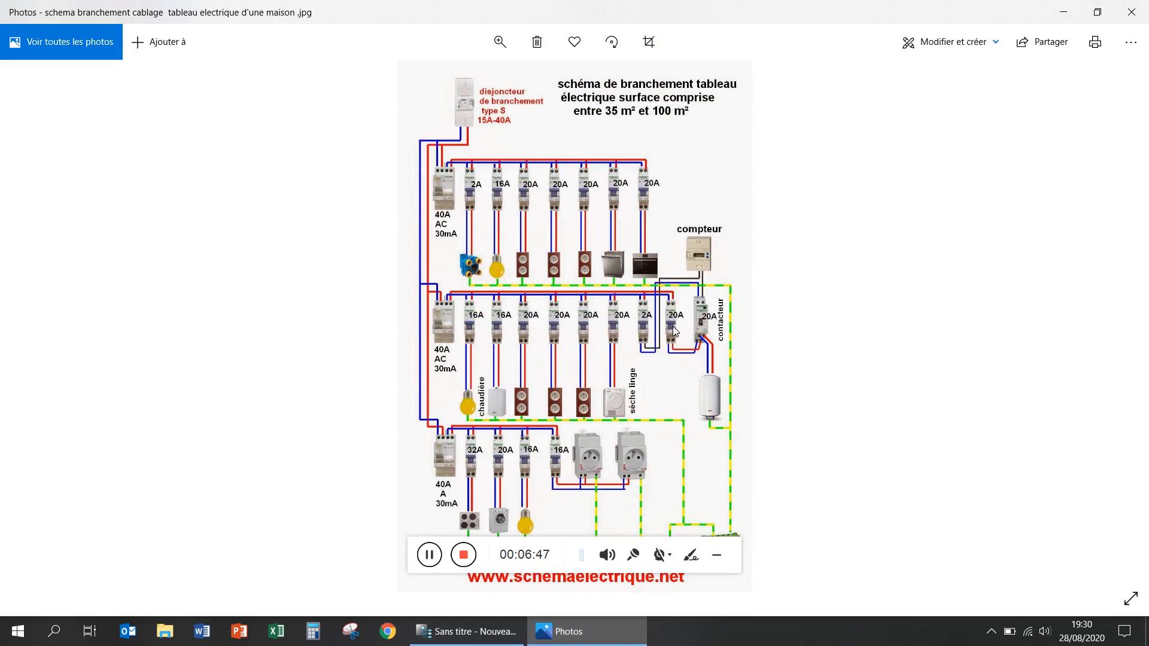
{"action": "left_click", "coordinate": [585, 634]}
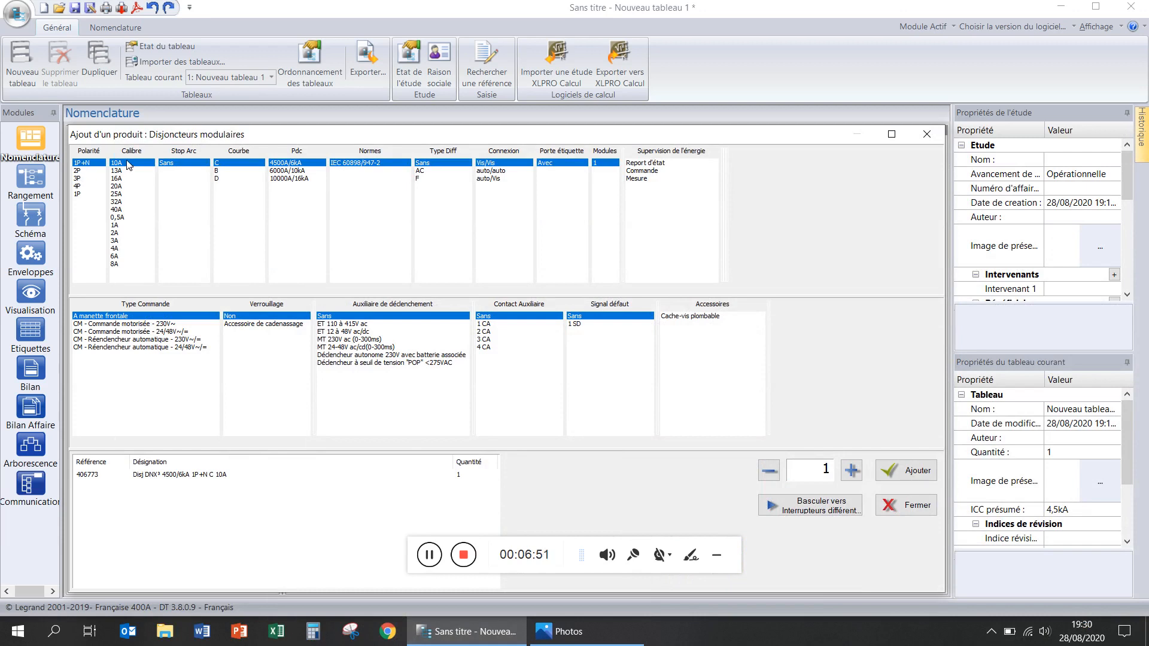
{"action": "left_click", "coordinate": [117, 233]}
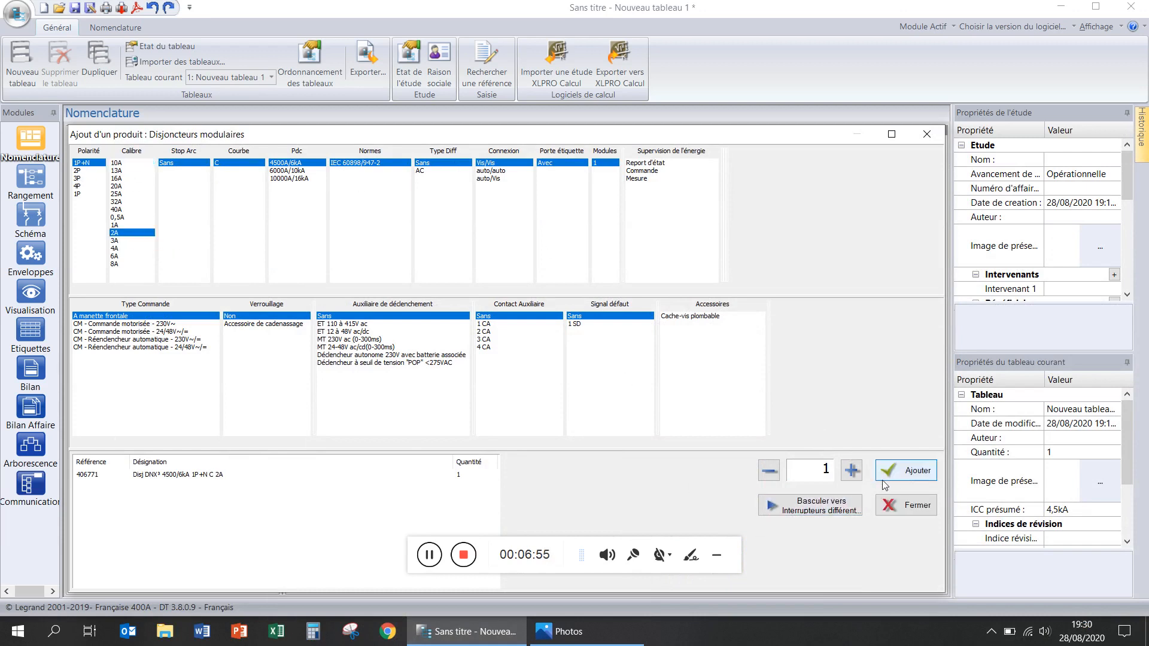
{"action": "left_click", "coordinate": [898, 482]}
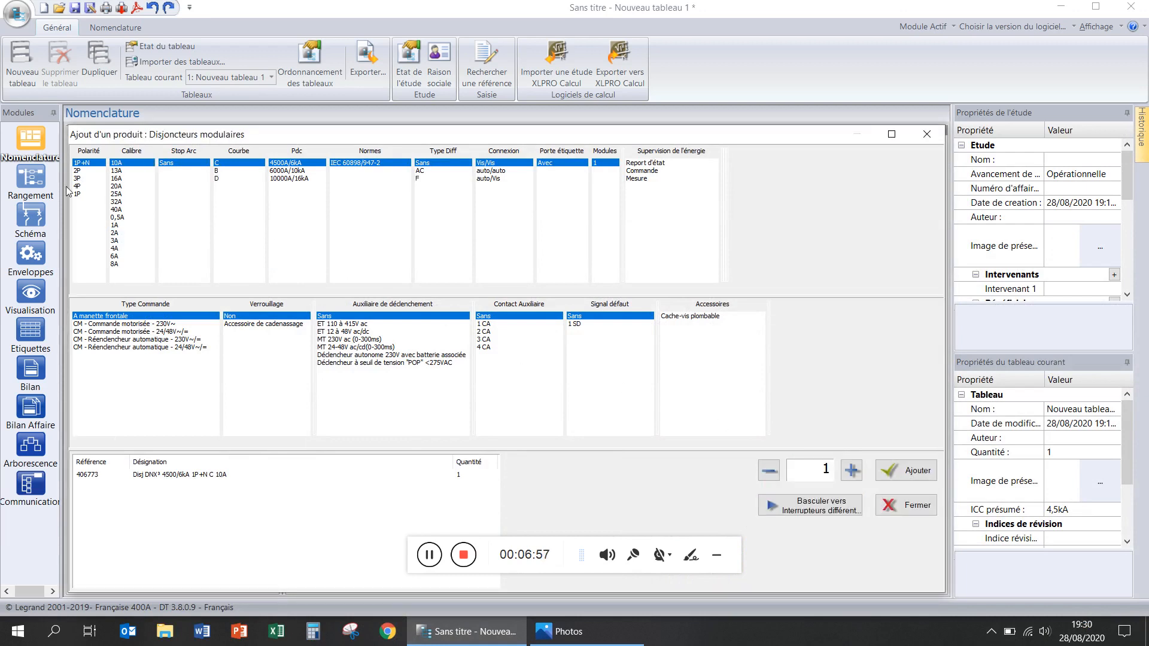
- Add one more 2P, C-curve, 20A circuit breaker with 6000A/10kA breaking capacity and return to the parts list
{"action": "left_click", "coordinate": [78, 171]}
{"action": "left_click", "coordinate": [117, 178]}
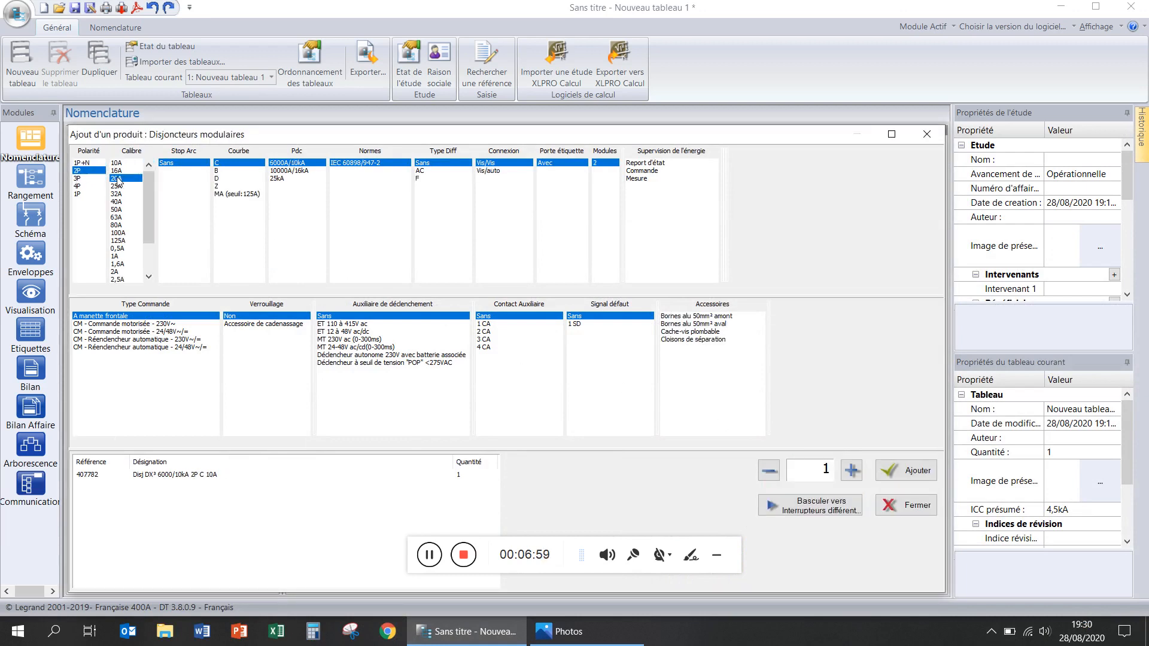
{"action": "left_click", "coordinate": [902, 477]}
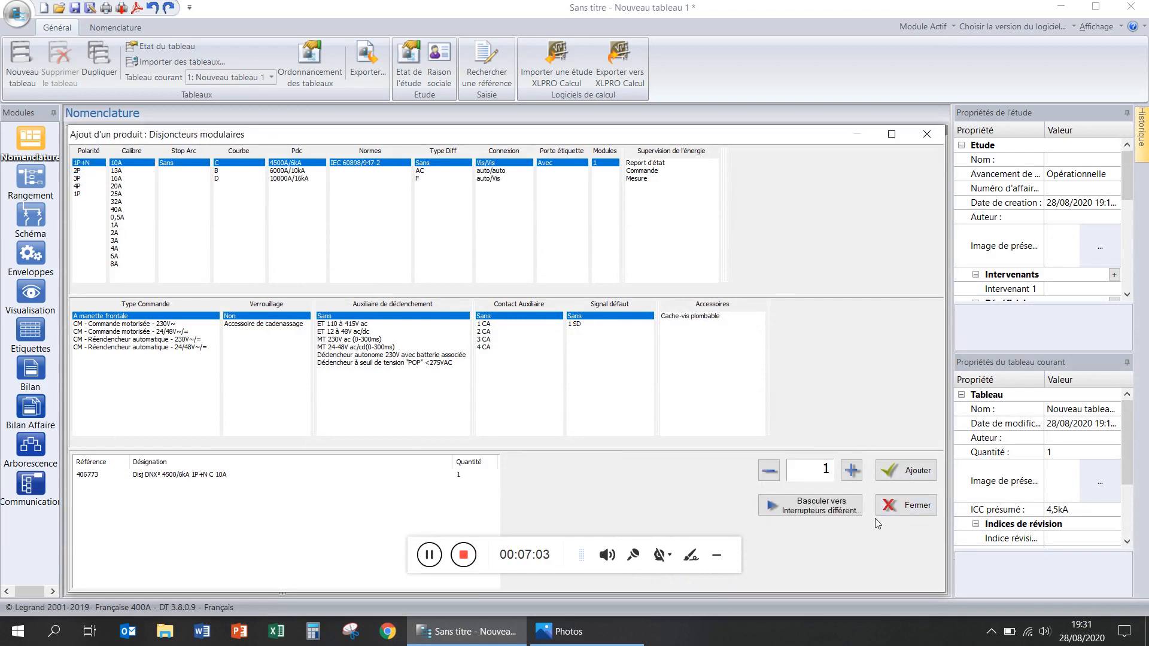
{"action": "left_click", "coordinate": [914, 512]}
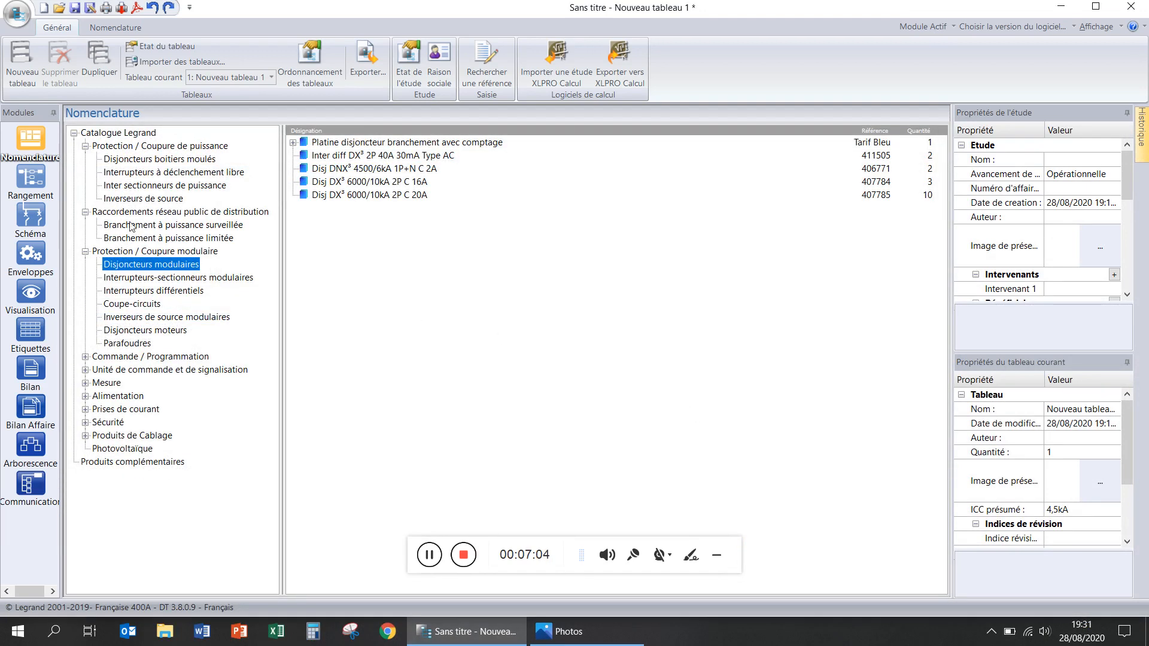
- In the Rangement module, insert an empty line at row 10, above the second 40A residual current switch
{"action": "left_click", "coordinate": [30, 180]}
{"action": "scroll", "coordinate": [575, 362], "scroll_direction": "down", "scroll_amount": 3}
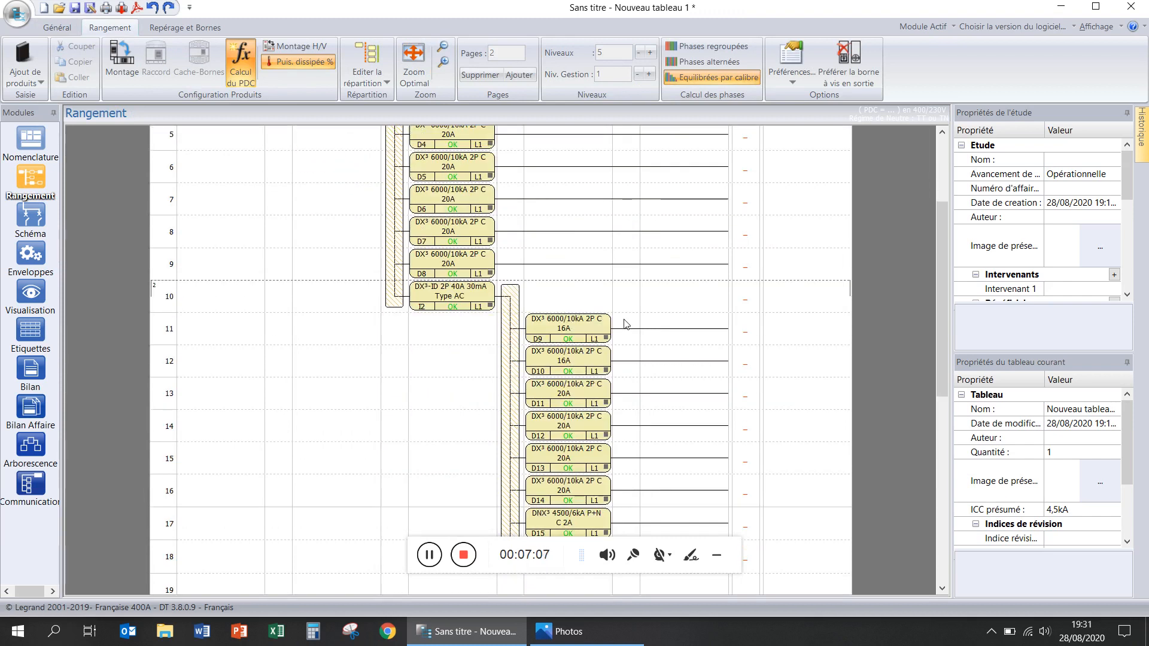
{"action": "scroll", "coordinate": [575, 365], "scroll_direction": "up", "scroll_amount": 3}
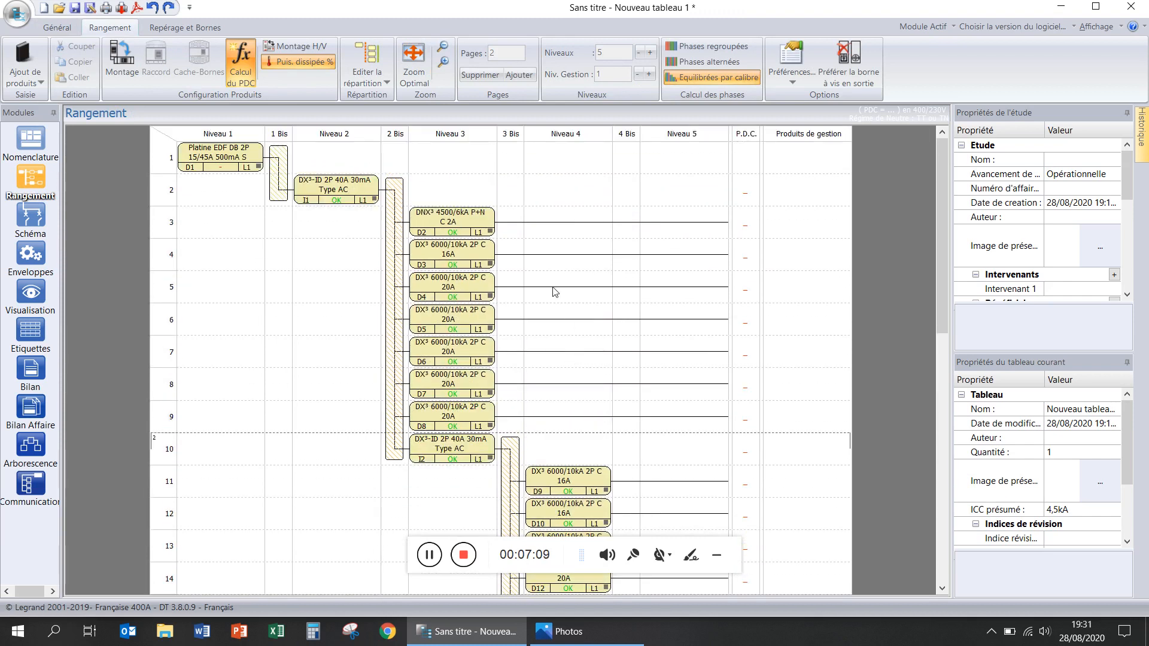
{"action": "scroll", "coordinate": [551, 284], "scroll_direction": "down", "scroll_amount": 2}
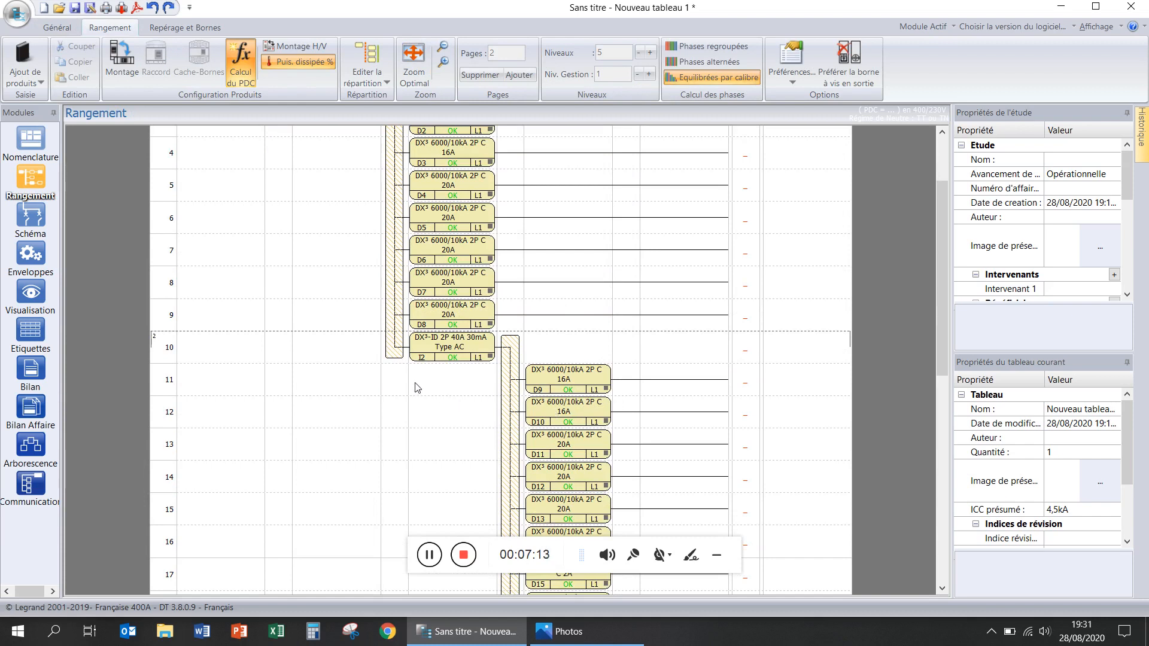
{"action": "scroll", "coordinate": [443, 372], "scroll_direction": "up", "scroll_amount": 2}
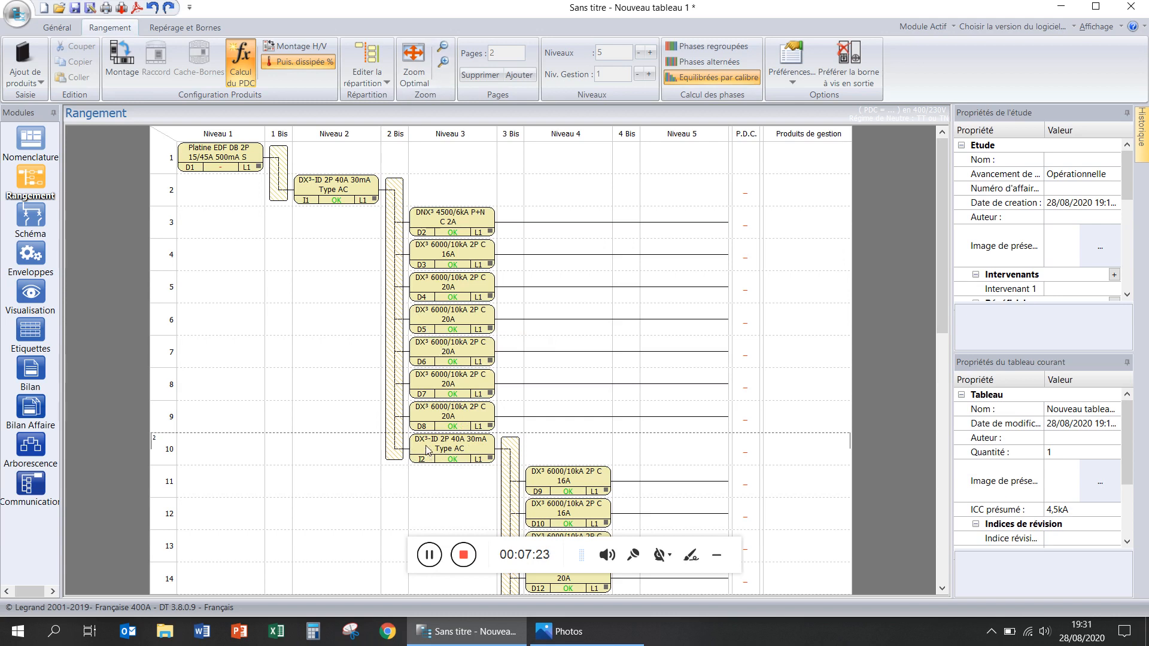
{"action": "scroll", "coordinate": [471, 414], "scroll_direction": "down", "scroll_amount": 1}
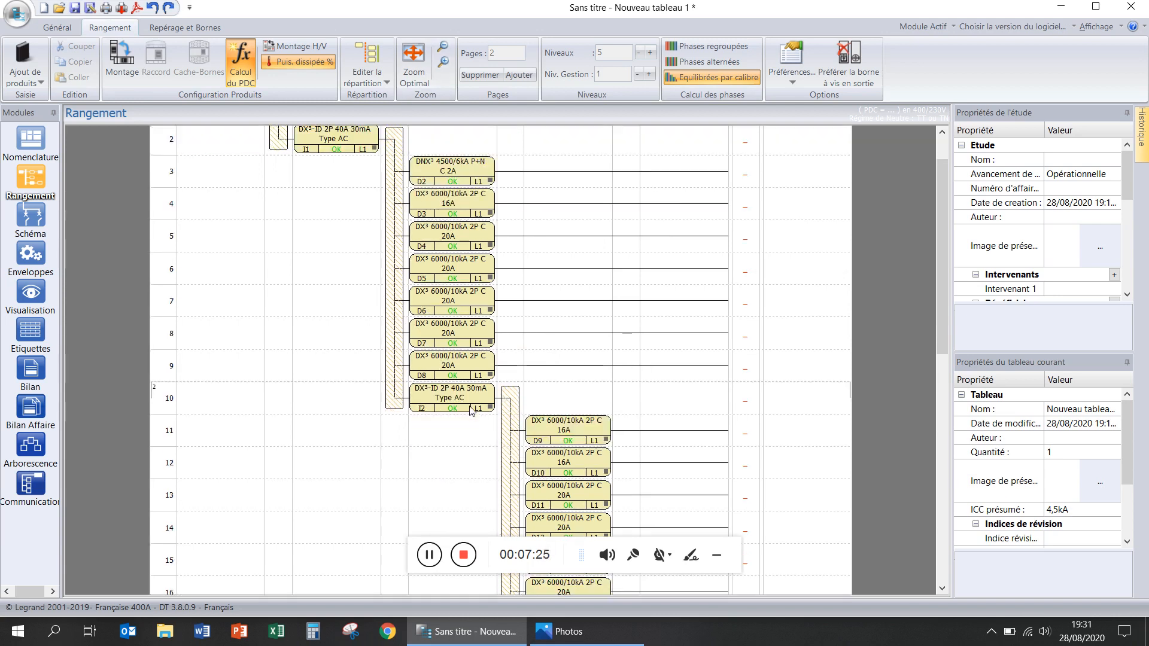
{"action": "scroll", "coordinate": [471, 410], "scroll_direction": "down", "scroll_amount": 1}
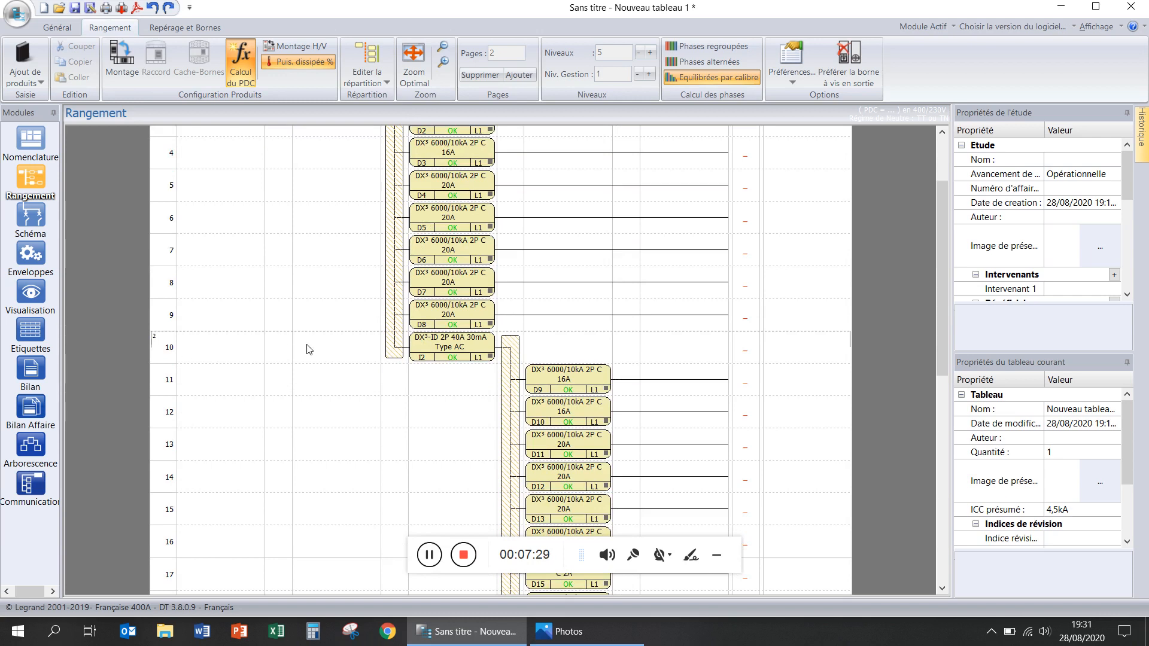
{"action": "right_click", "coordinate": [249, 347]}
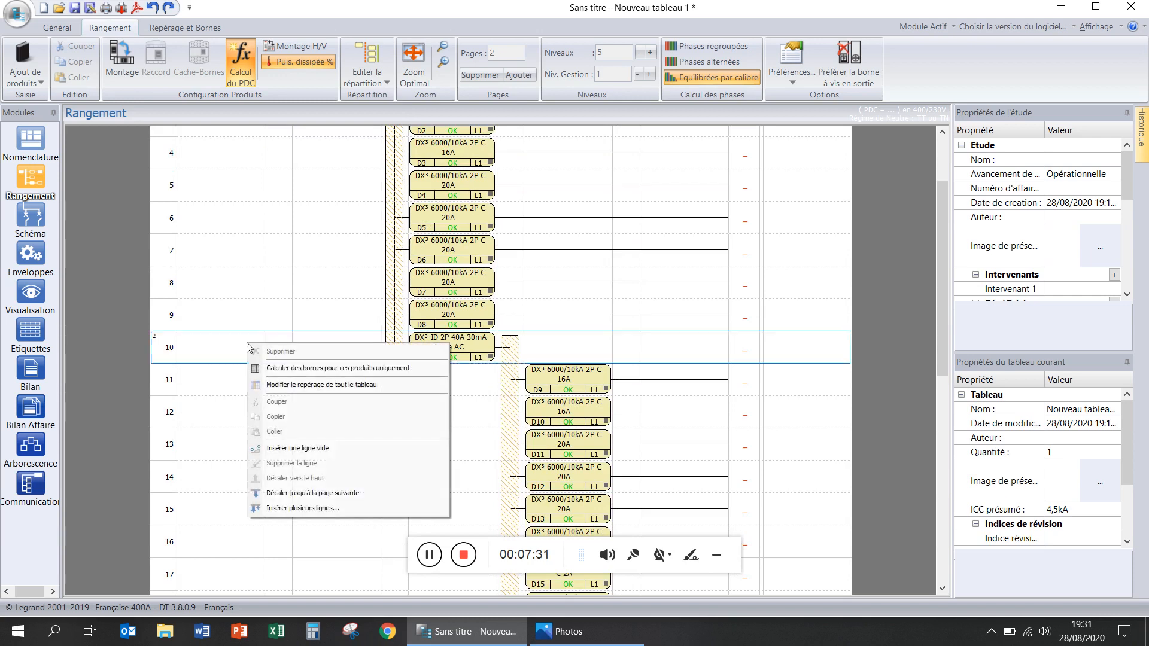
{"action": "left_click", "coordinate": [304, 450]}
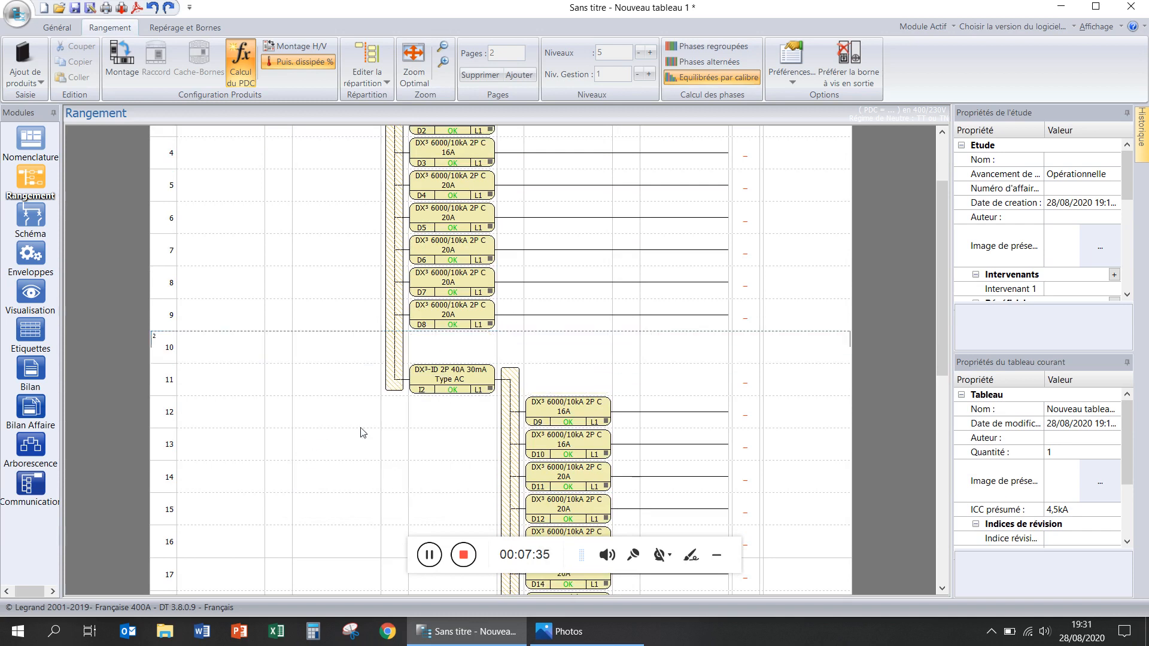
- Move the second 40A residual current switch to Niveau 2 and its eight circuit breakers to Niveau 3
{"action": "left_click_drag", "start_coordinate": [446, 385], "coordinate": [330, 385]}
{"action": "scroll", "coordinate": [636, 388], "scroll_direction": "down", "scroll_amount": 4}
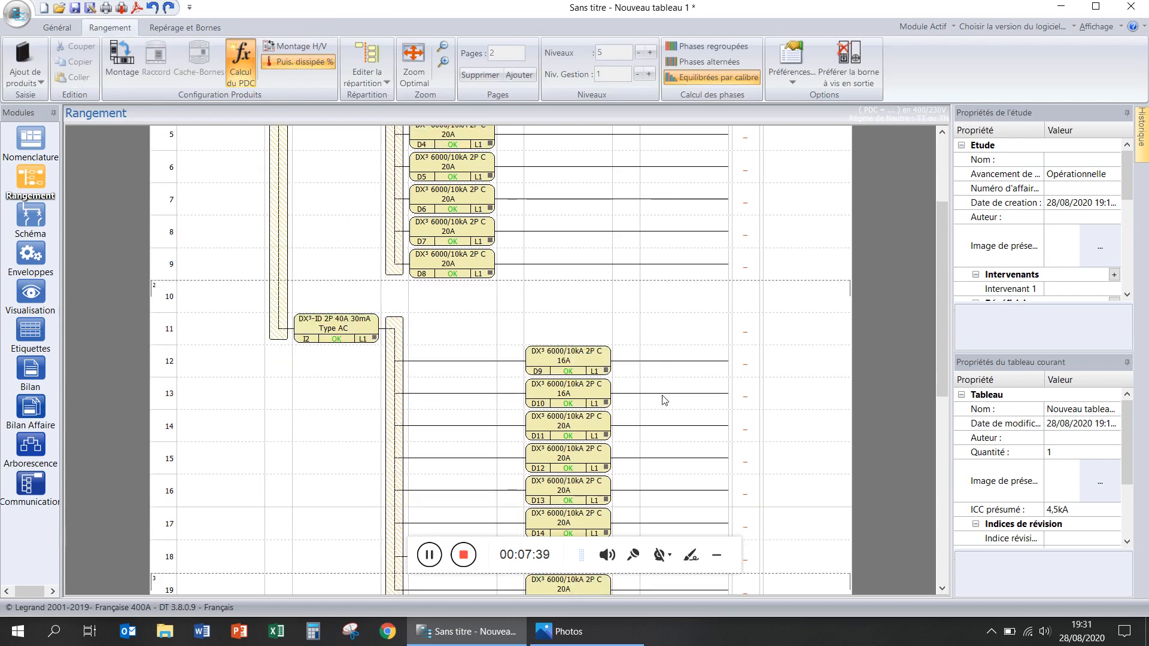
{"action": "left_click_drag", "start_coordinate": [657, 471], "coordinate": [454, 206]}
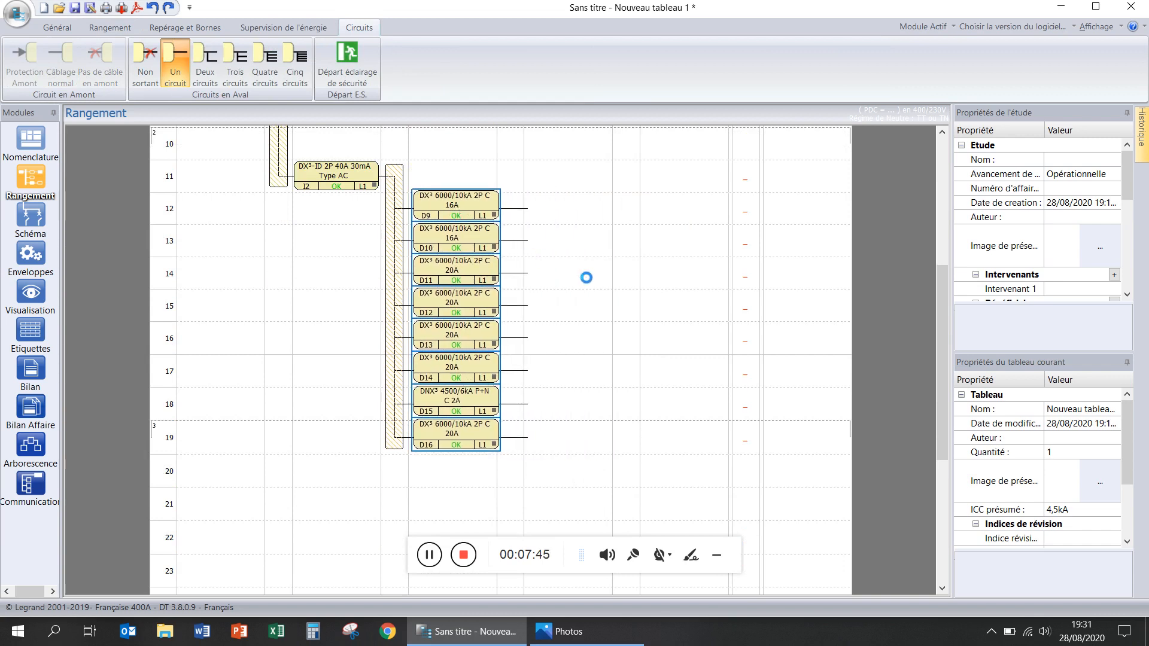
{"action": "left_click", "coordinate": [587, 278]}
{"action": "scroll", "coordinate": [624, 284], "scroll_direction": "up", "scroll_amount": 3}
{"action": "scroll", "coordinate": [624, 283], "scroll_direction": "up", "scroll_amount": 5}
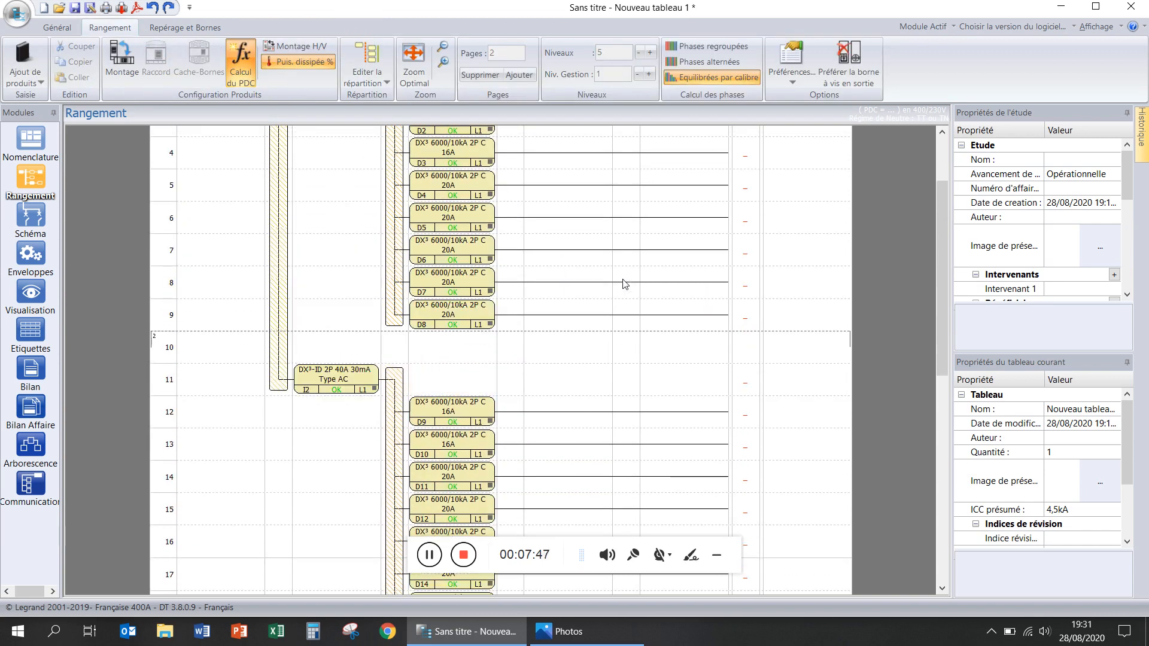
{"action": "scroll", "coordinate": [627, 282], "scroll_direction": "down", "scroll_amount": 2}
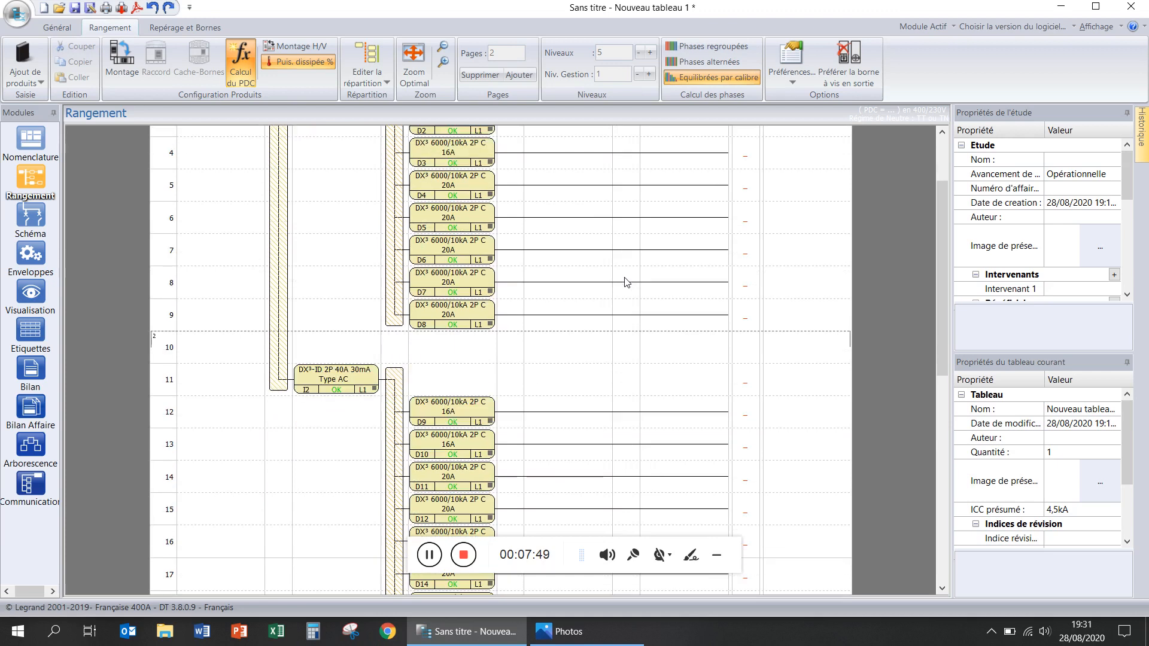
{"action": "scroll", "coordinate": [624, 281], "scroll_direction": "down", "scroll_amount": 4}
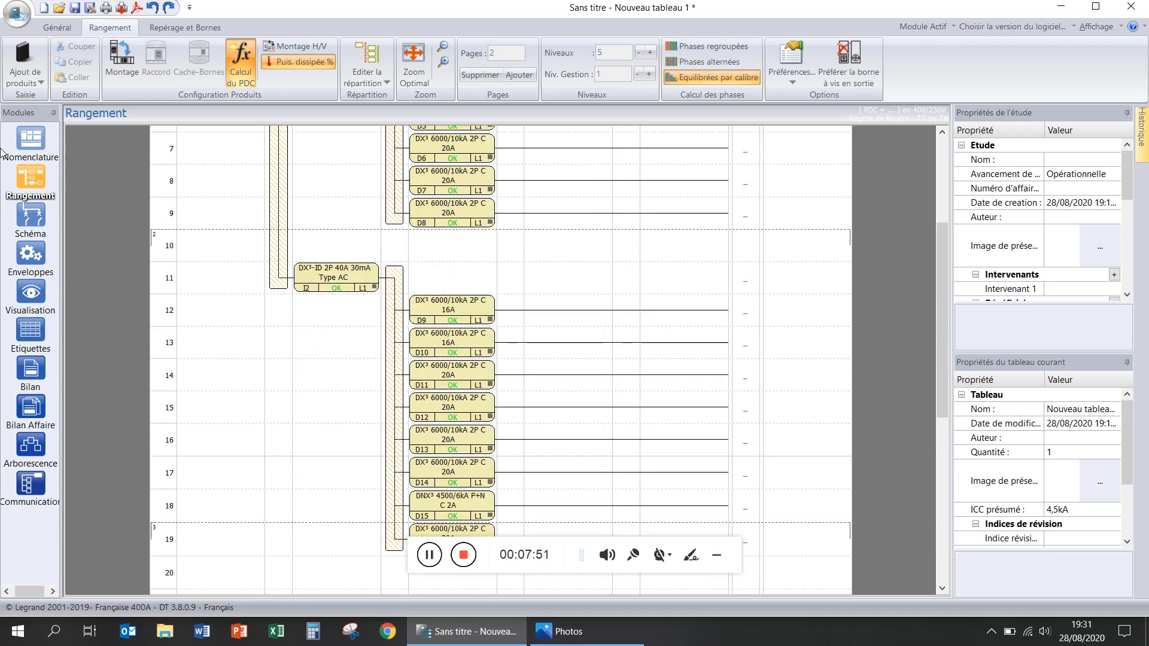
- Open the Nomenclature module and check the third row of the wiring diagram in Photos before returning to the parts list
{"action": "left_click", "coordinate": [27, 148]}
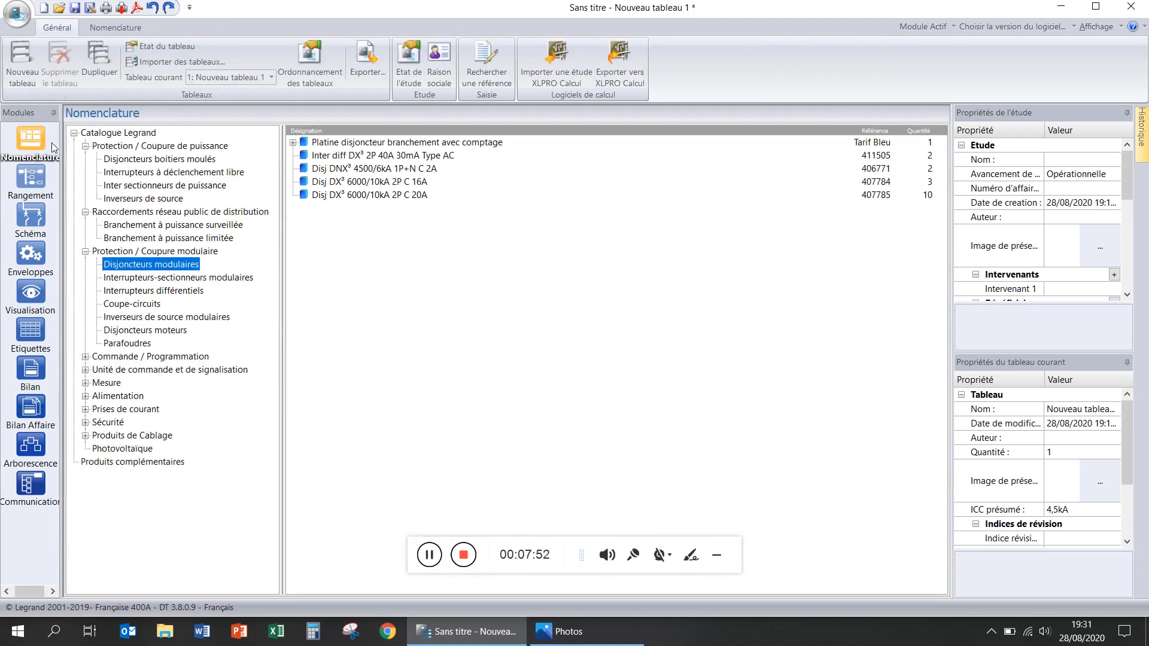
{"action": "left_click", "coordinate": [622, 639]}
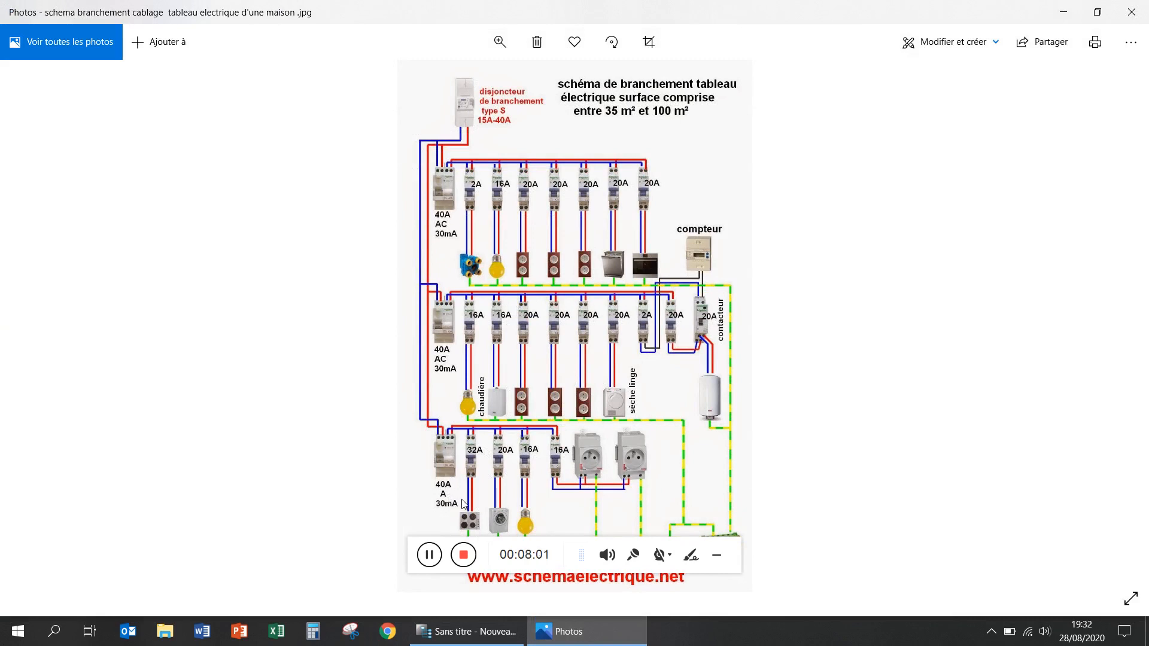
{"action": "left_click", "coordinate": [490, 556]}
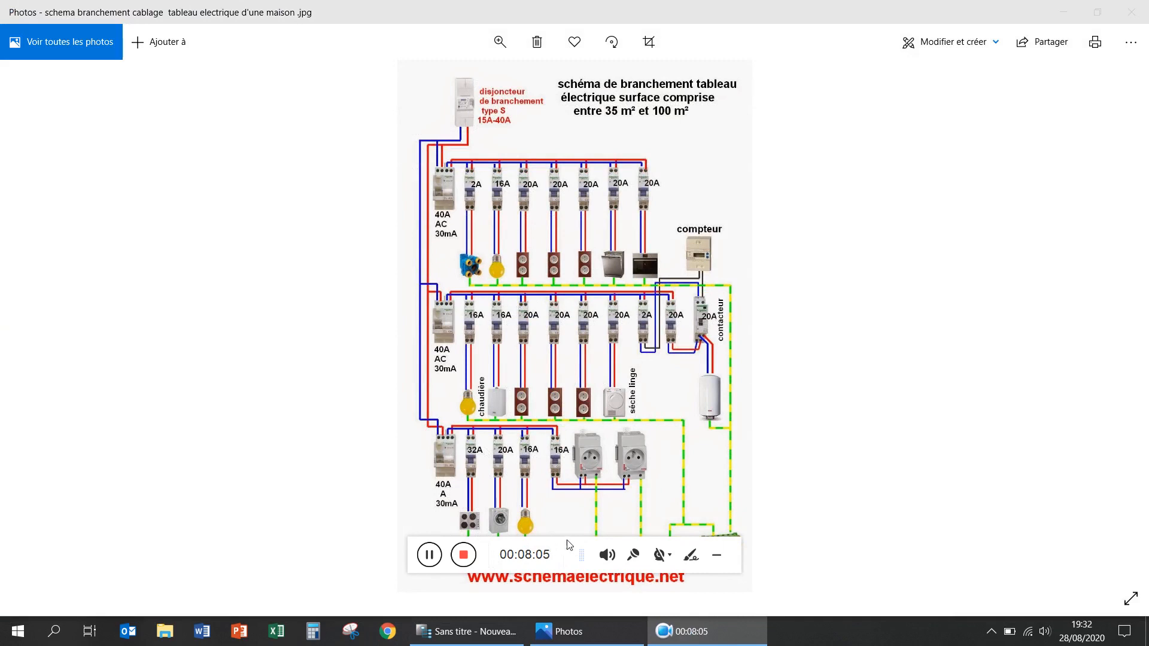
{"action": "left_click", "coordinate": [718, 555]}
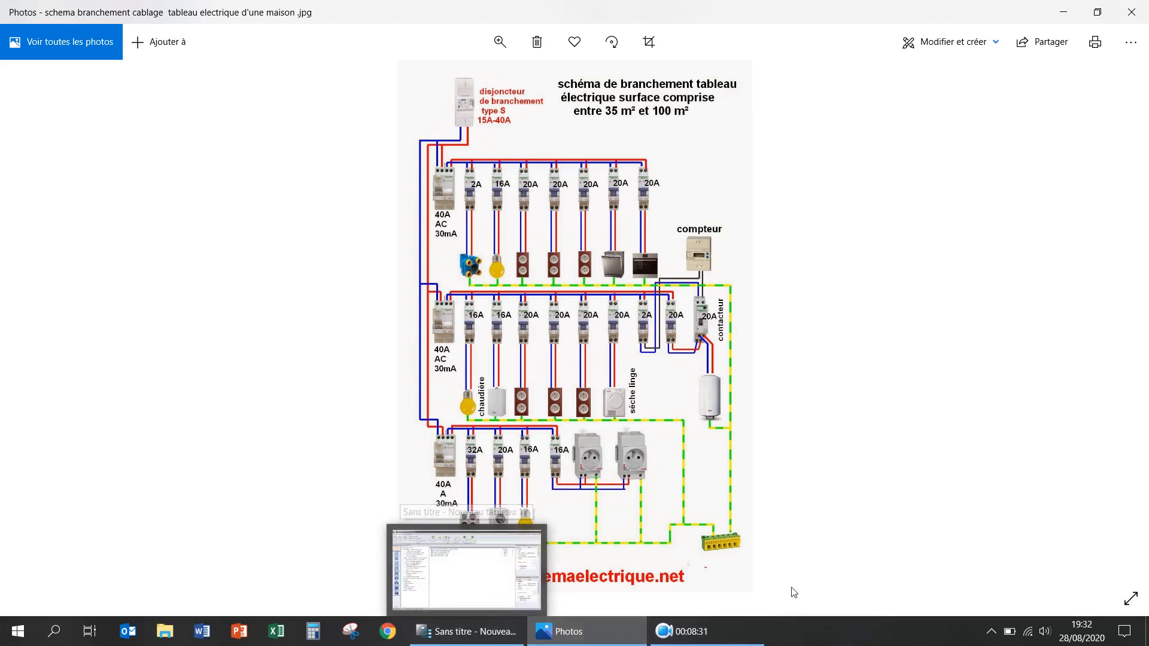
{"action": "left_click", "coordinate": [508, 632]}
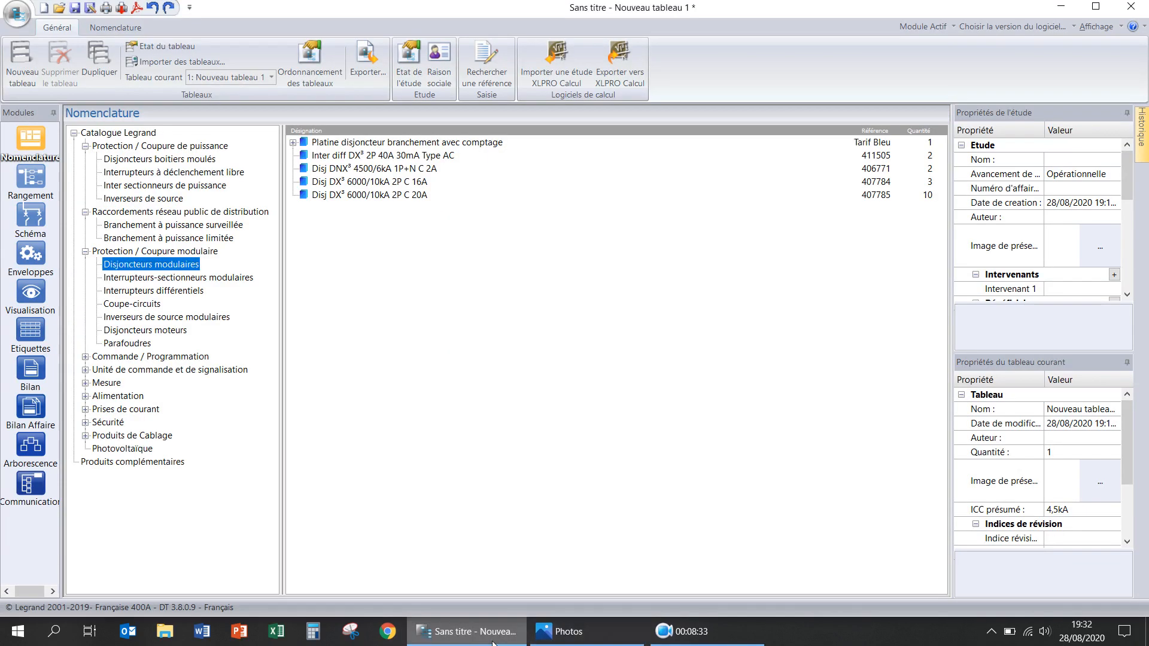
- Add one 2P, 40A, 30mA, Type A residual current switch to the parts list
{"action": "double_click", "coordinate": [137, 291]}
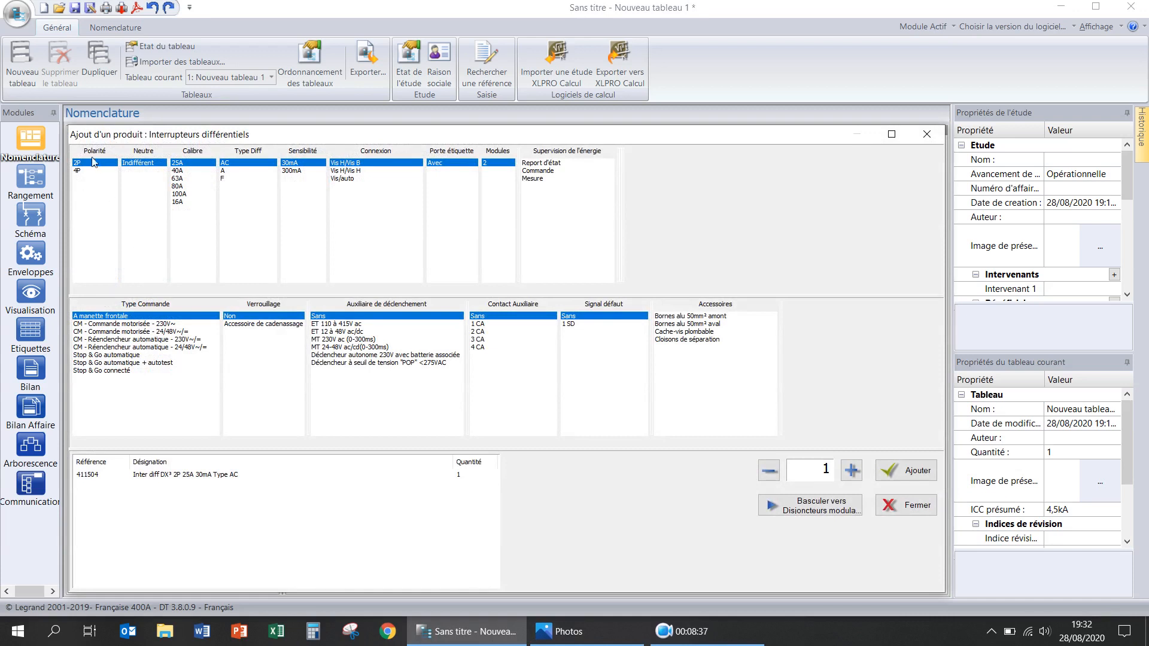
{"action": "left_click", "coordinate": [183, 172]}
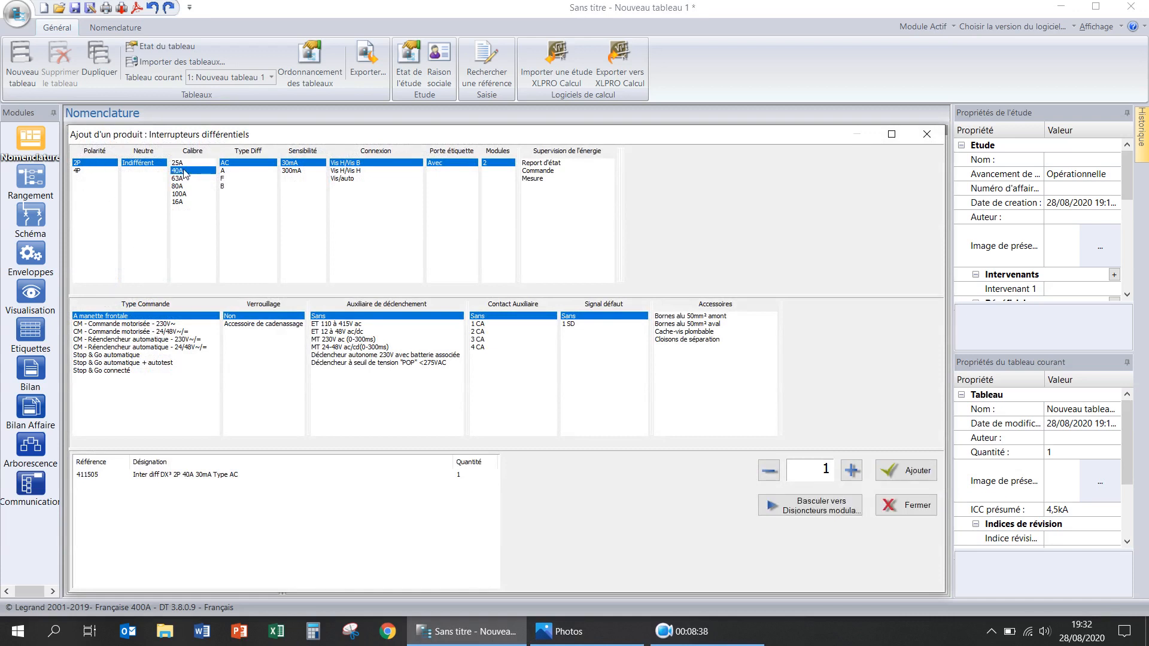
{"action": "left_click", "coordinate": [228, 173]}
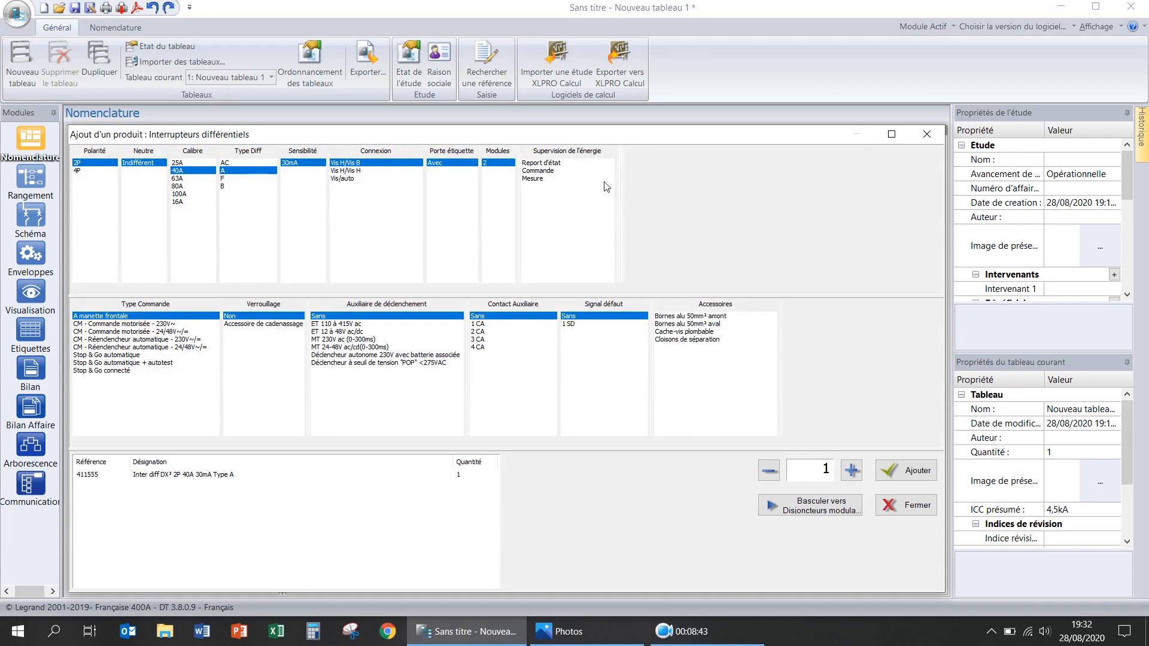
{"action": "left_click", "coordinate": [913, 473]}
{"action": "left_click", "coordinate": [907, 506]}
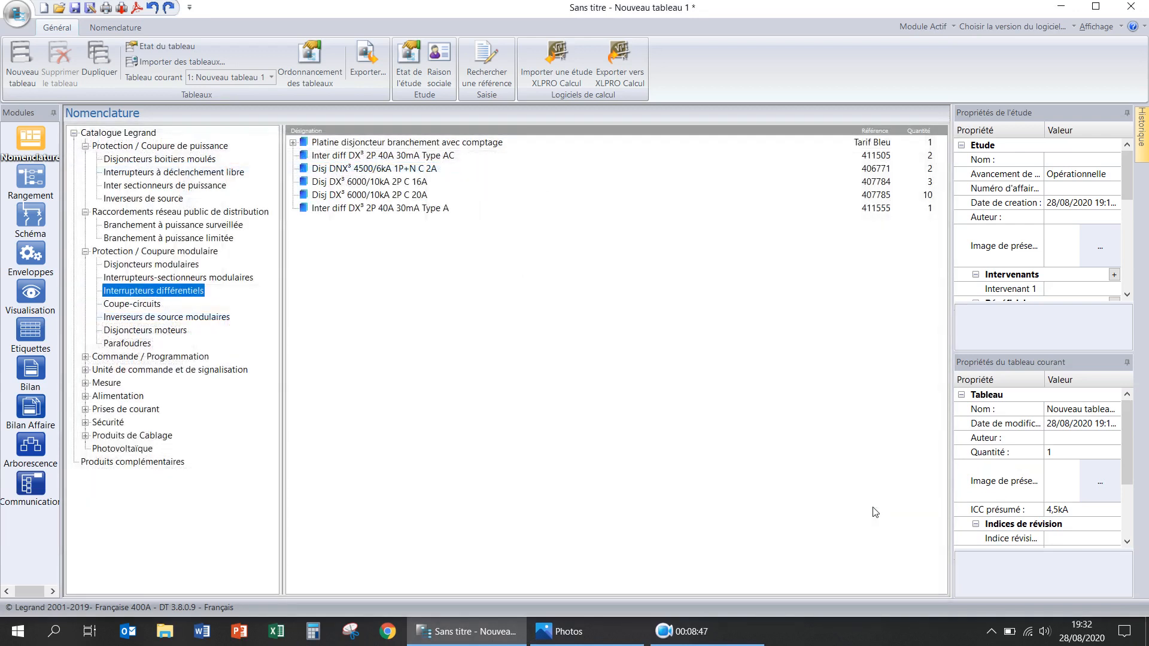
- Check the third row's breakers in Photos and add one 2P, C-curve, 32A circuit breaker with 6000A/10kA breaking capacity
{"action": "left_click", "coordinate": [562, 631]}
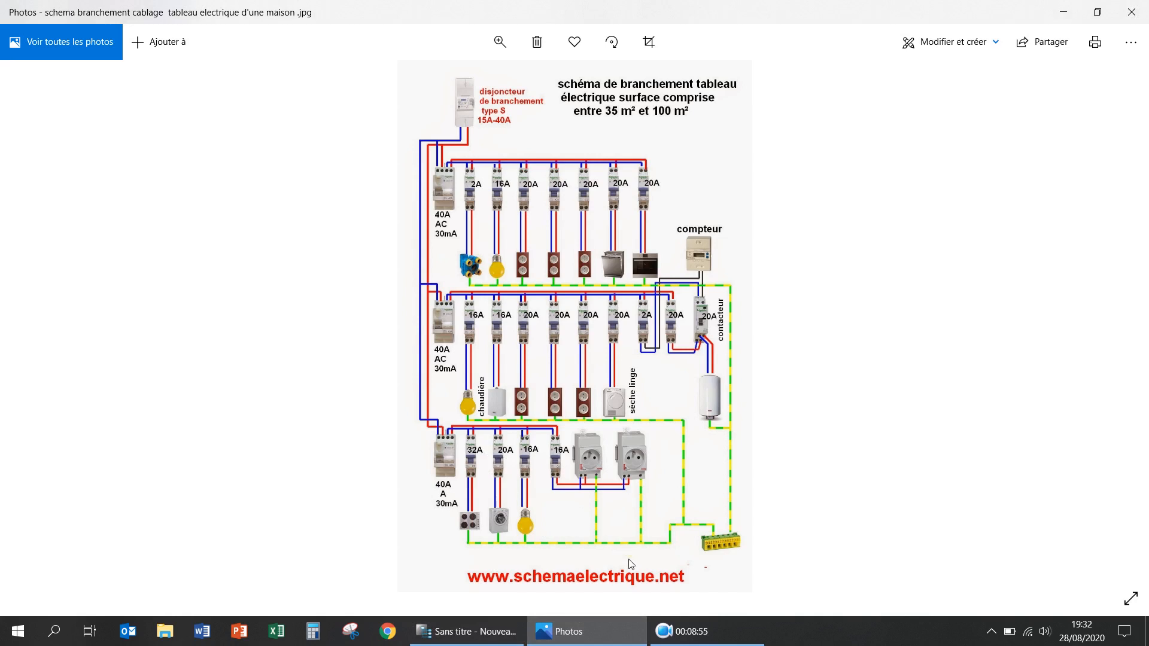
{"action": "left_click", "coordinate": [482, 632]}
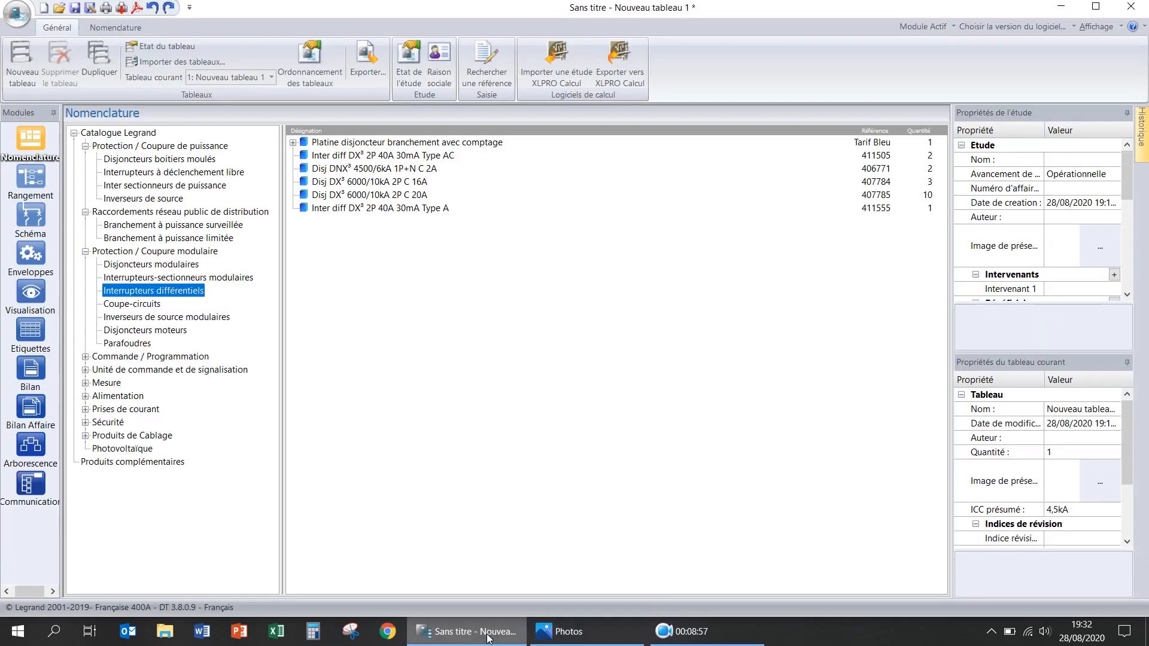
{"action": "double_click", "coordinate": [151, 264]}
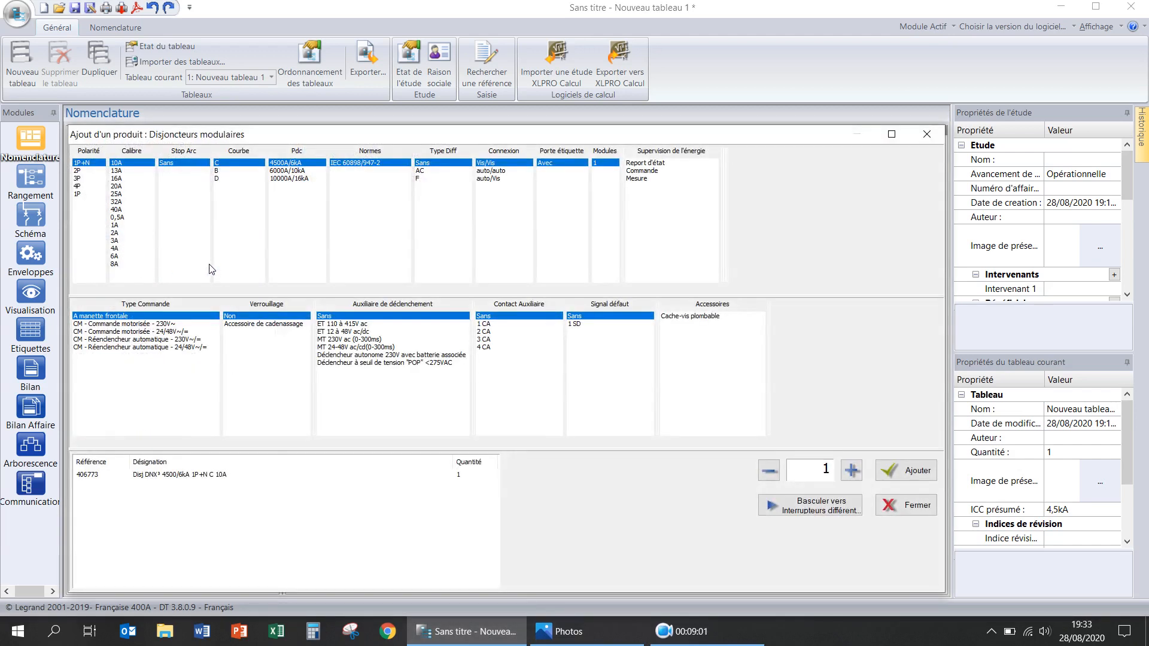
{"action": "left_click", "coordinate": [89, 171]}
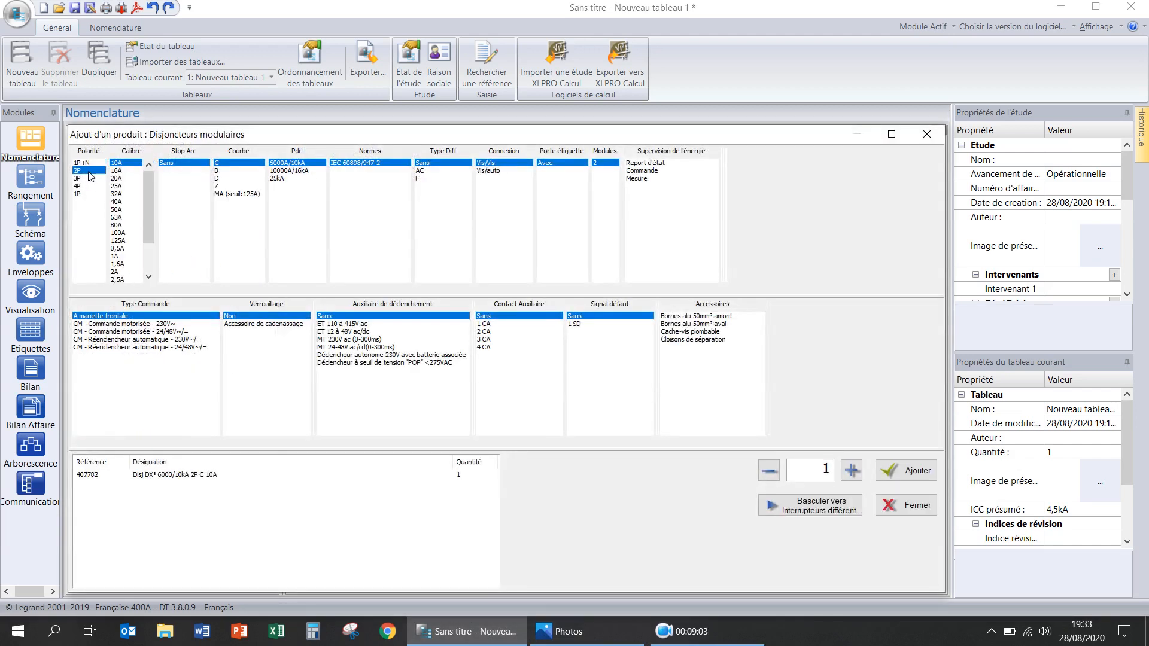
{"action": "left_click", "coordinate": [116, 194]}
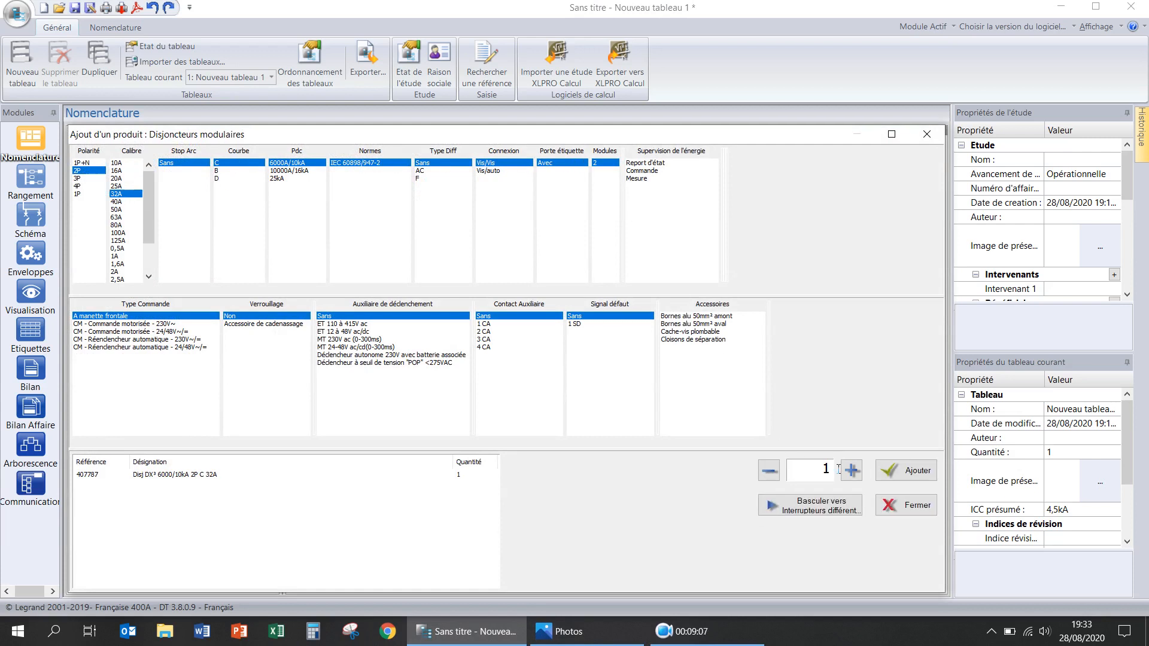
{"action": "left_click", "coordinate": [905, 475]}
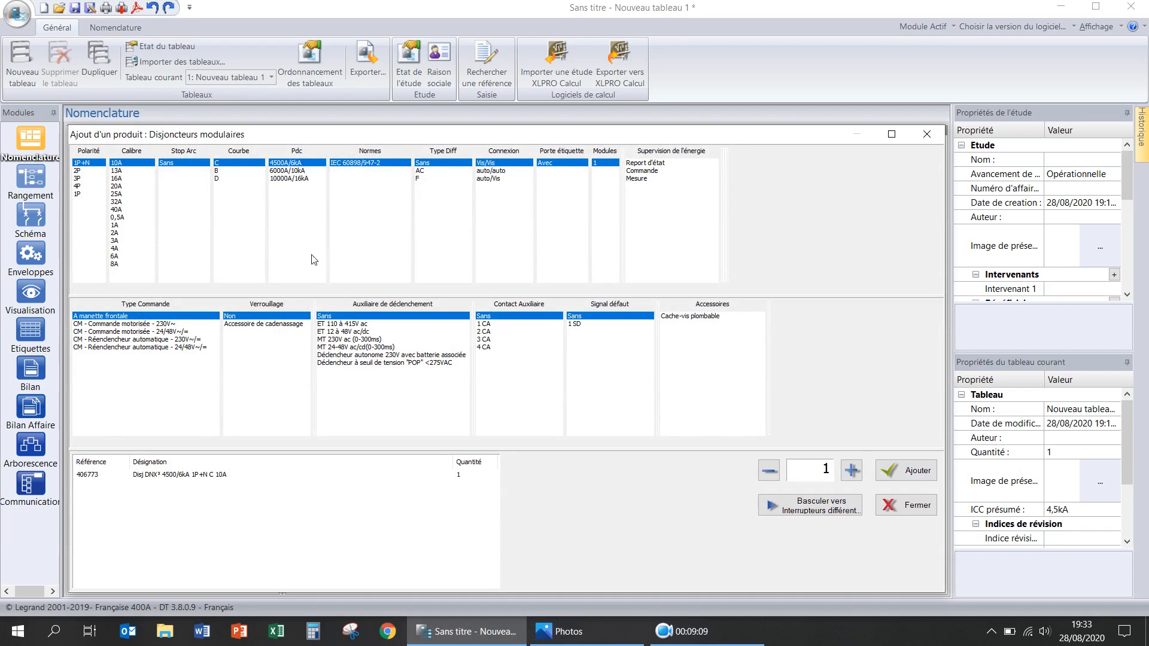
- Recheck the diagram in Photos and add one 2P, C-curve, 20A circuit breaker with 6000A/10kA breaking capacity
{"action": "left_click", "coordinate": [82, 171]}
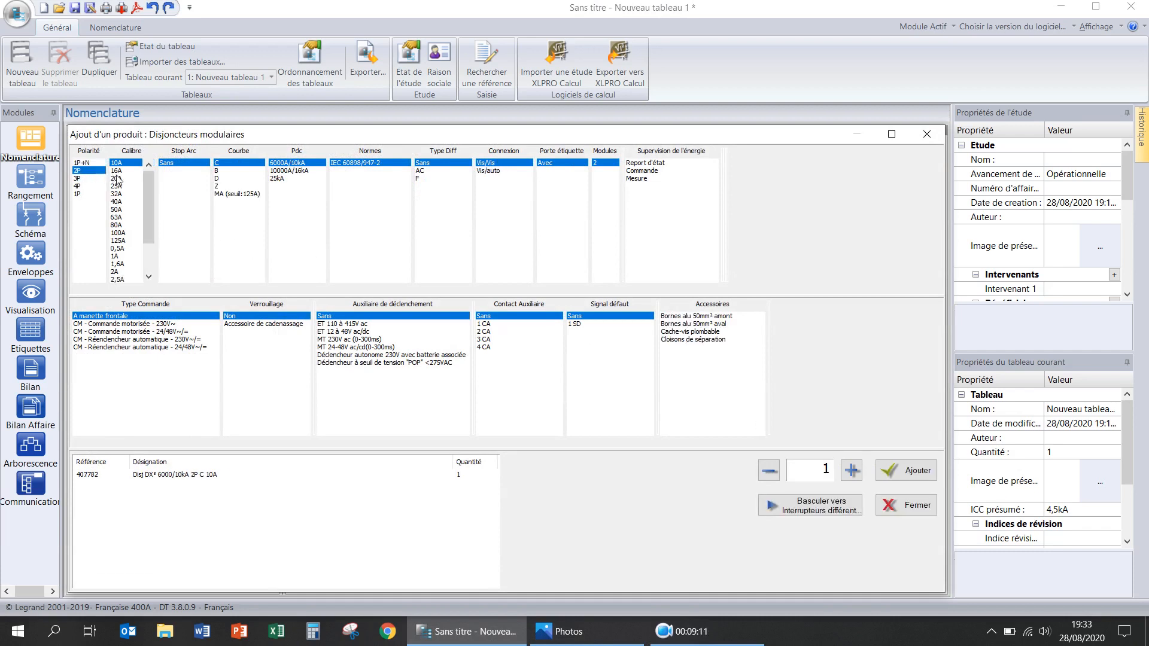
{"action": "left_click", "coordinate": [117, 171]}
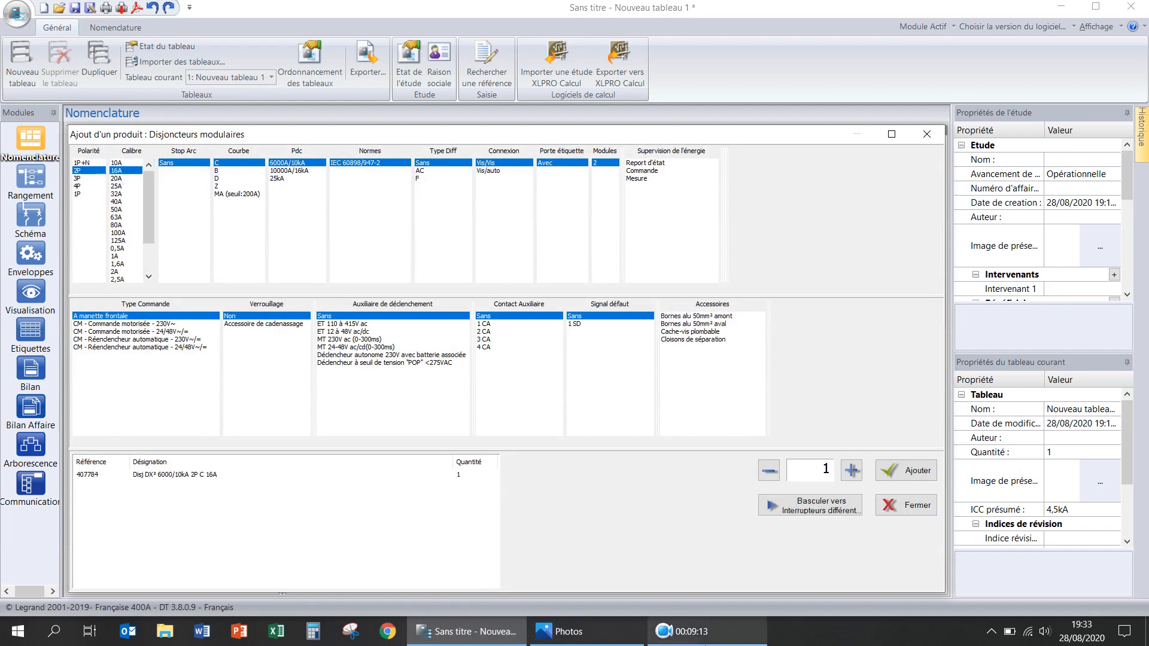
{"action": "left_click", "coordinate": [608, 639]}
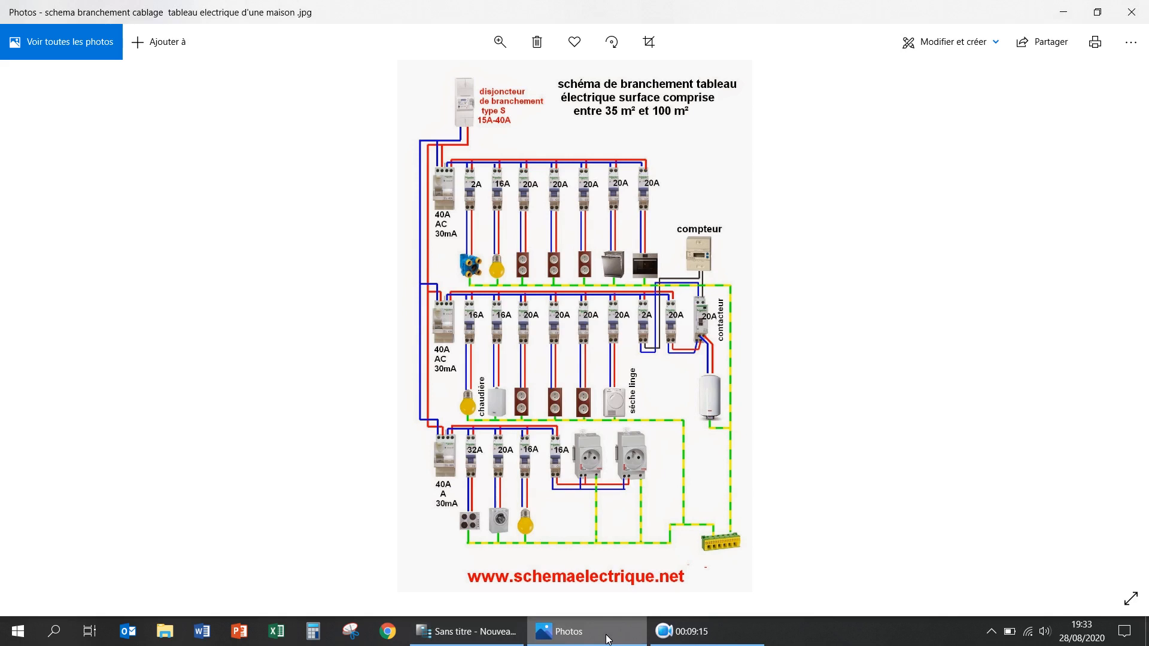
{"action": "left_click", "coordinate": [608, 638]}
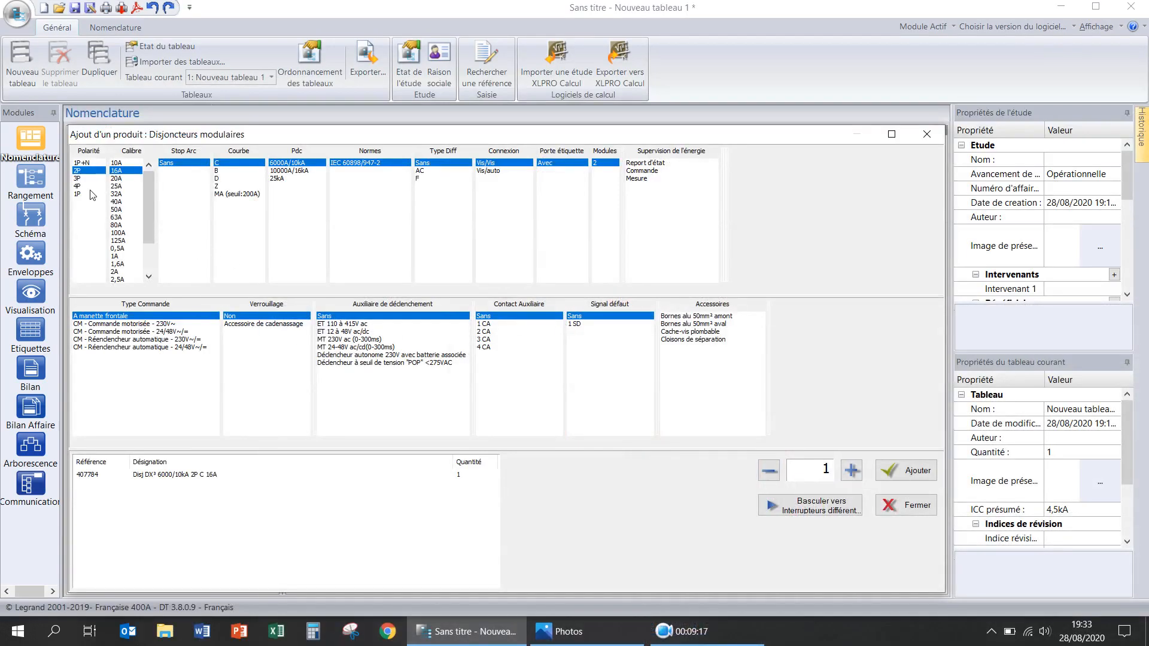
{"action": "left_click", "coordinate": [117, 179]}
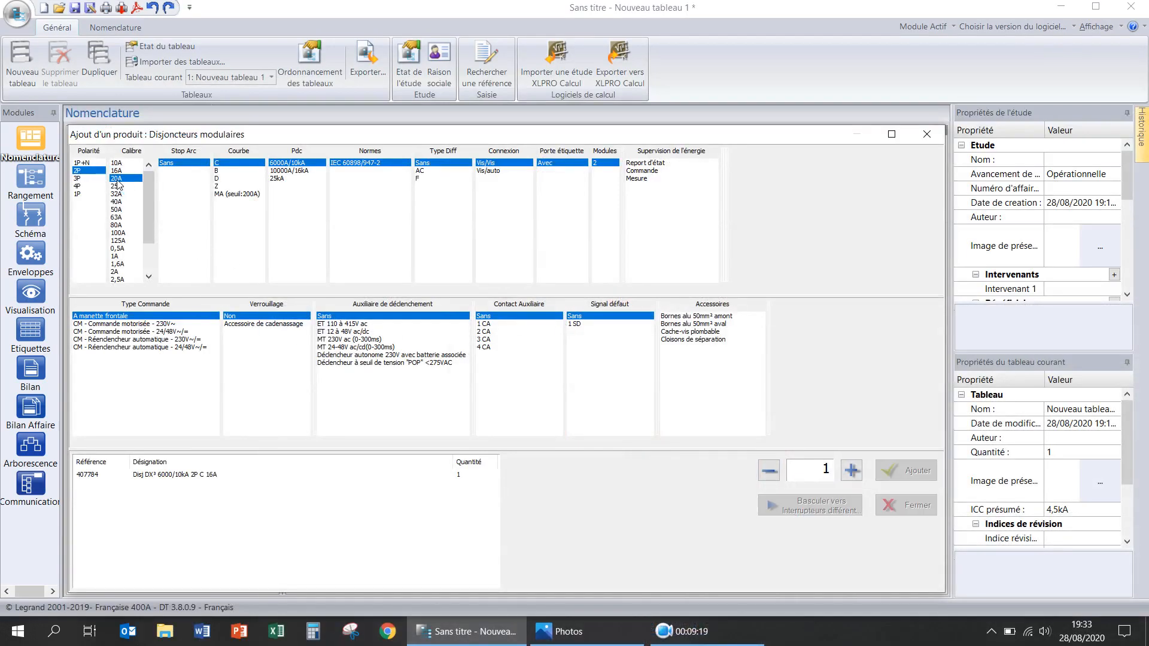
{"action": "left_click", "coordinate": [910, 472]}
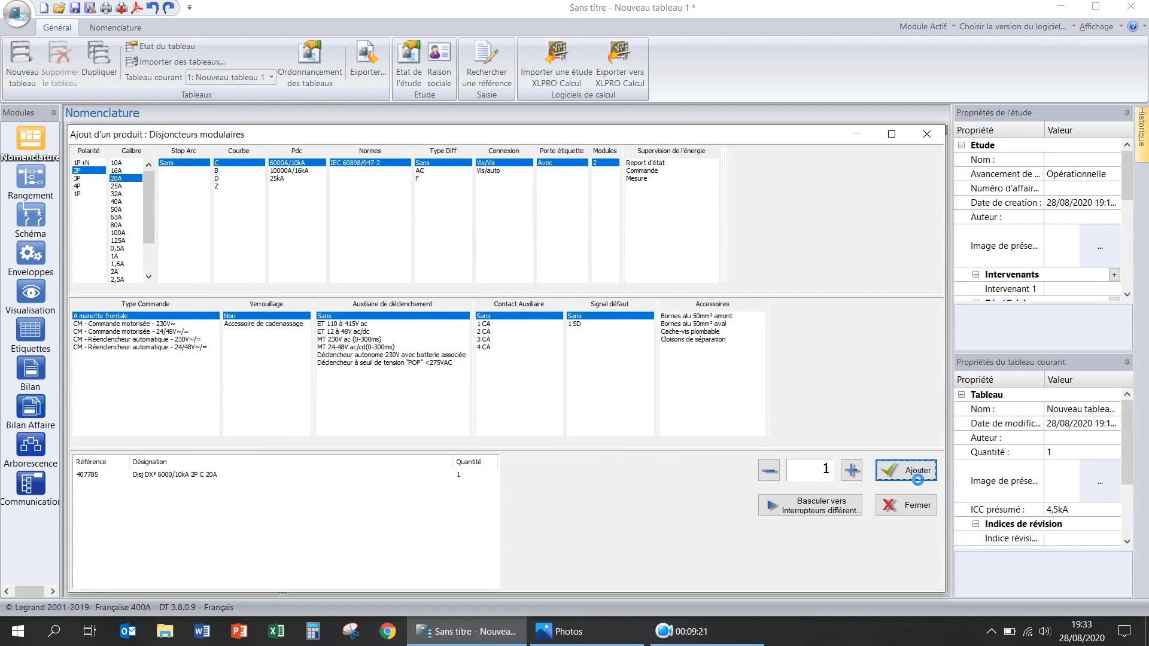
- Add two 2P, C-curve, 16A circuit breakers with 6000A/10kA breaking capacity and compare the parts list with the diagram in Photos
{"action": "left_click", "coordinate": [88, 172]}
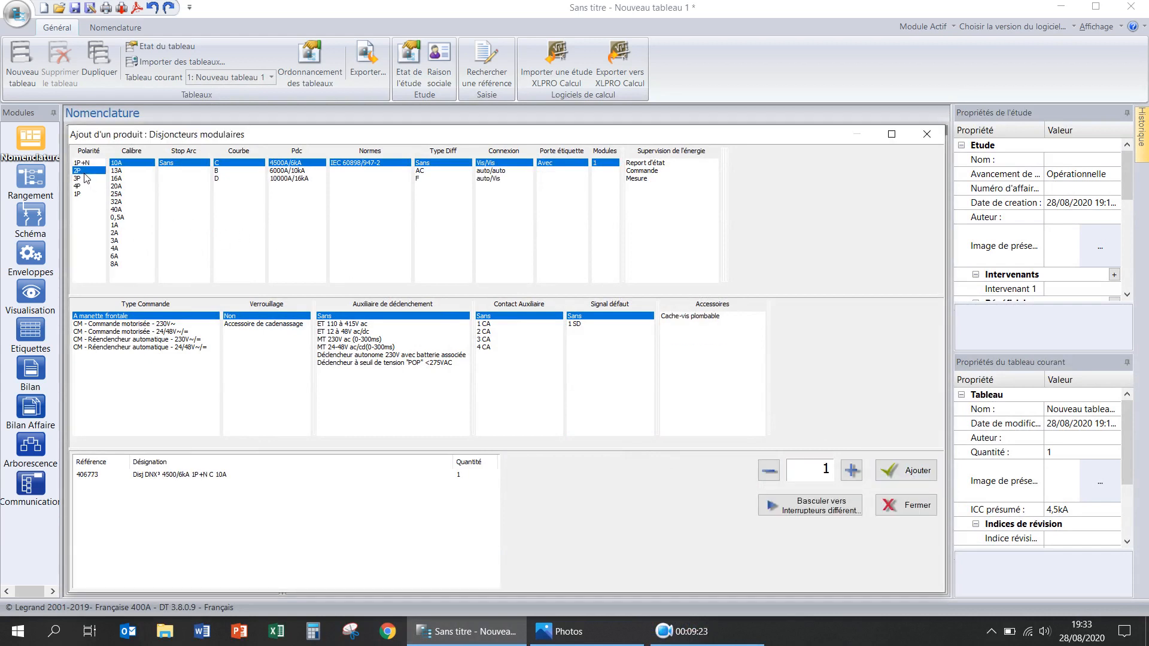
{"action": "left_click", "coordinate": [117, 171]}
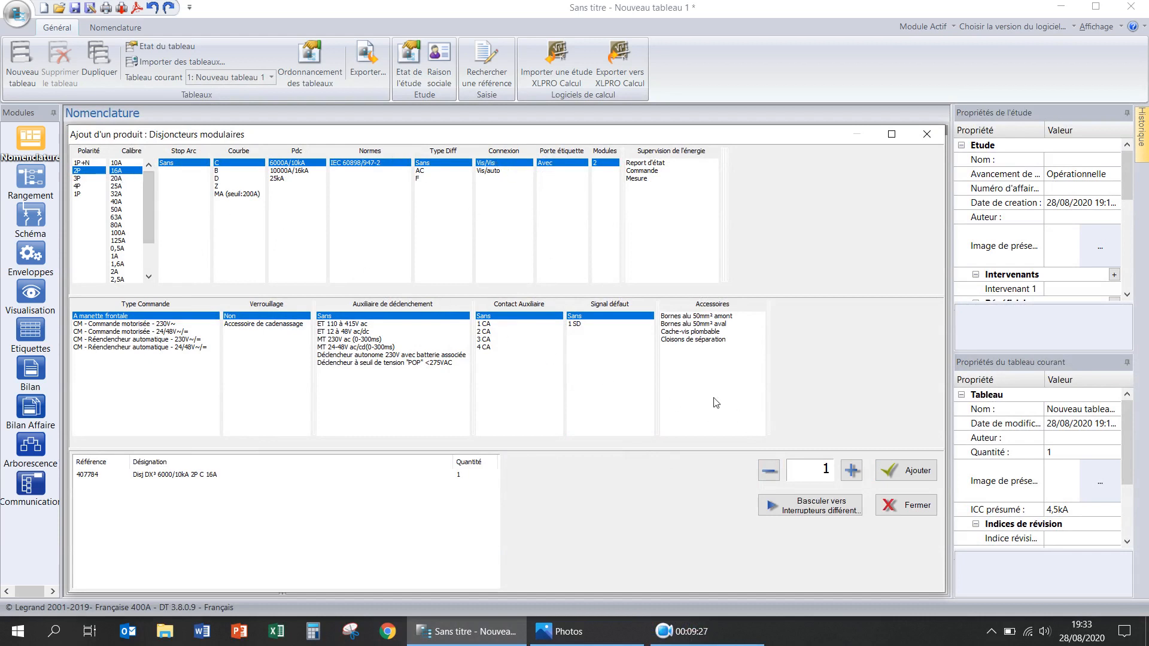
{"action": "left_click", "coordinate": [900, 472]}
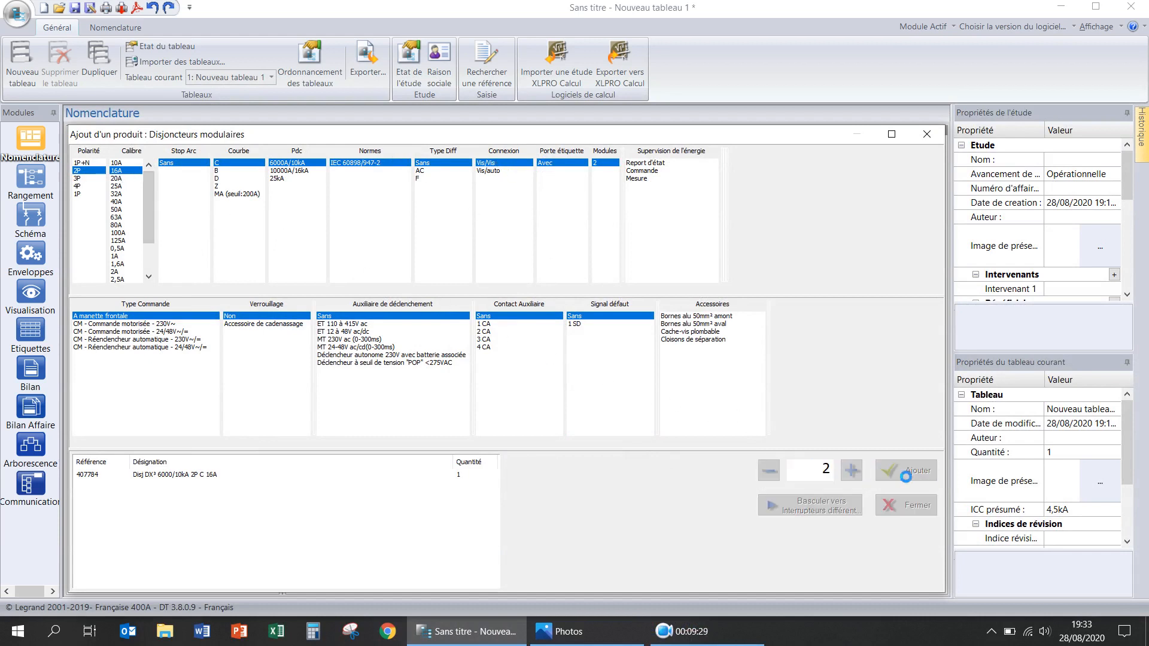
{"action": "left_click", "coordinate": [900, 504]}
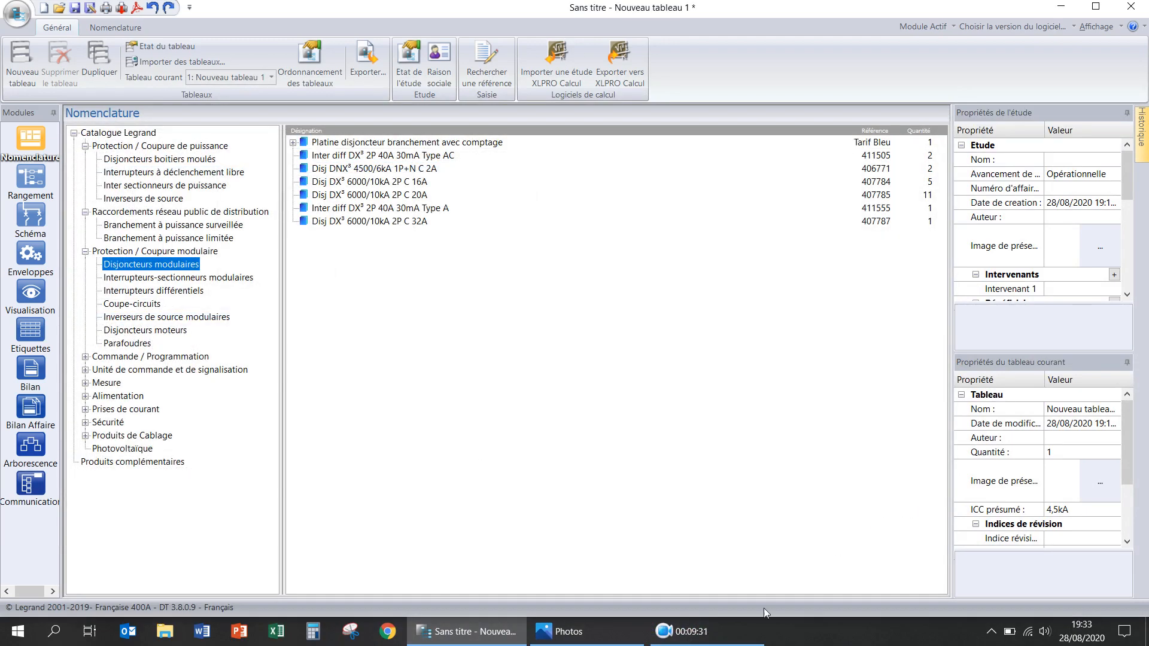
{"action": "left_click", "coordinate": [626, 623]}
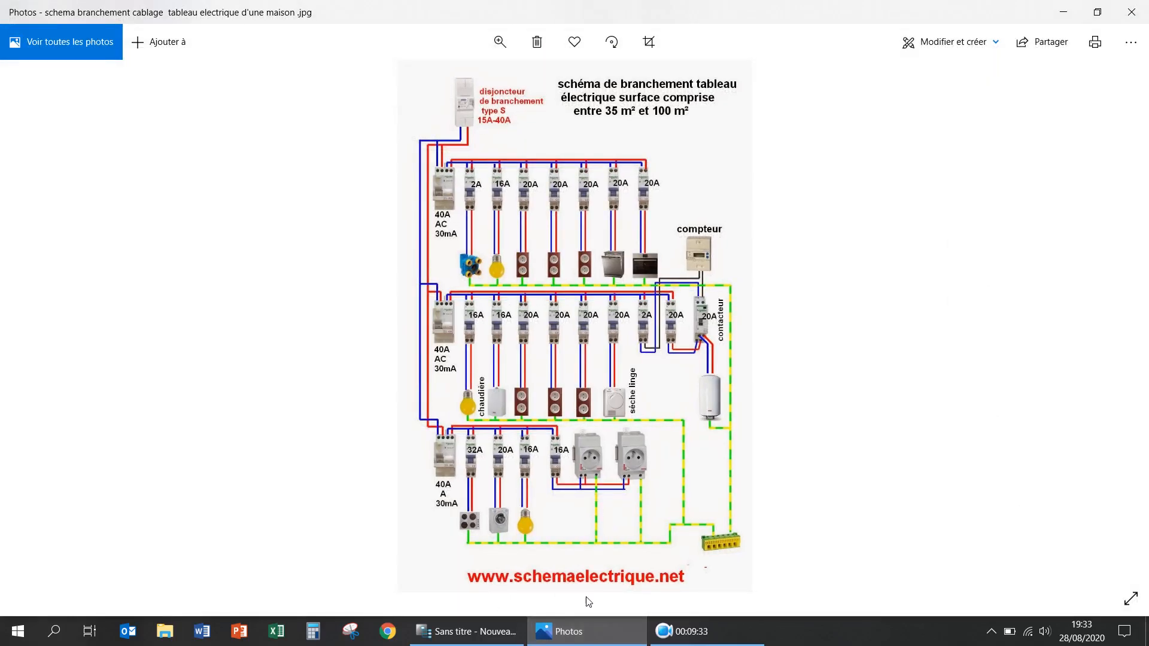
{"action": "left_click", "coordinate": [566, 632]}
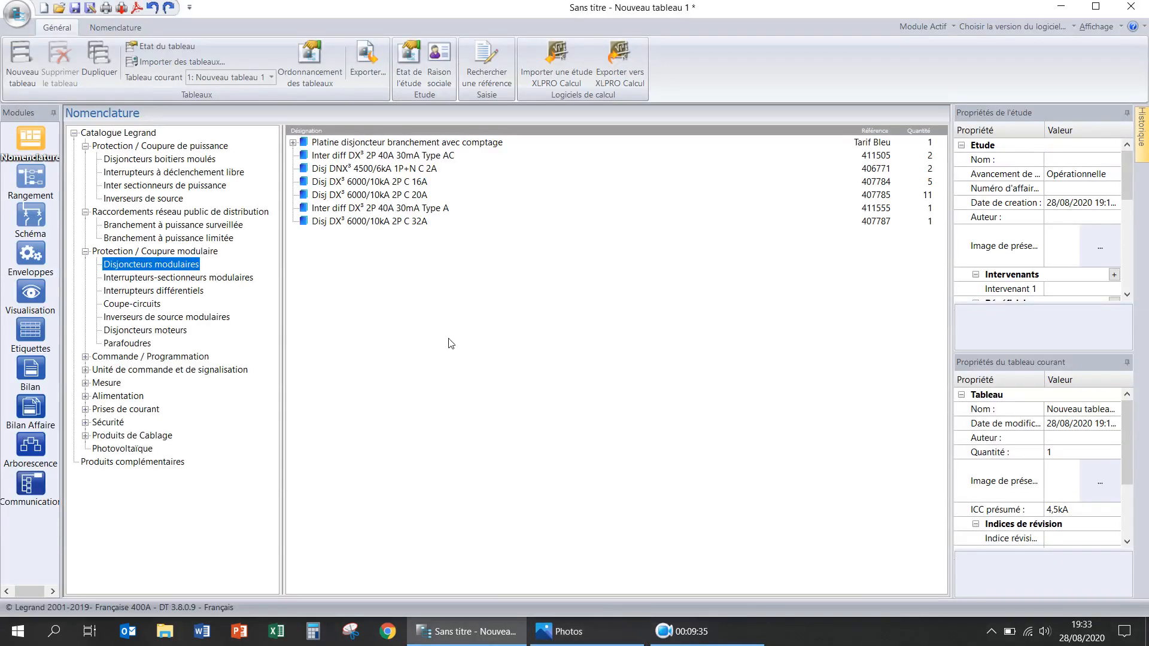
- In the Rangement module, move the 40A Type A residual current switch to Niveau 2 at row 21, leaving row 20 empty
{"action": "left_click", "coordinate": [30, 178]}
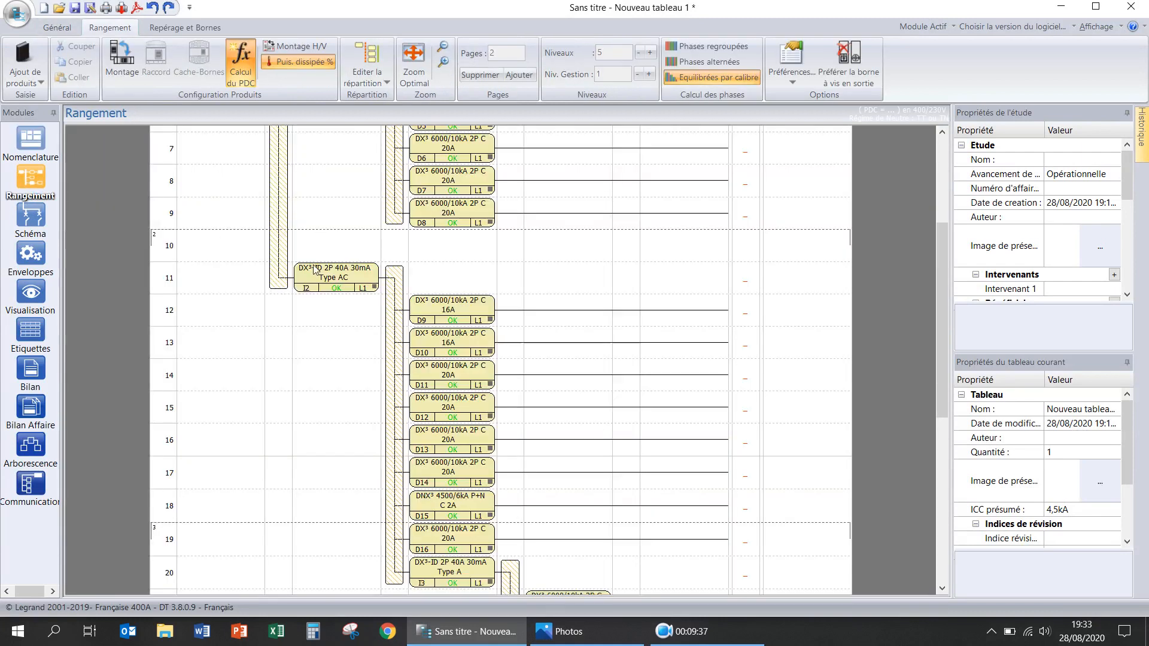
{"action": "scroll", "coordinate": [565, 329], "scroll_direction": "down", "scroll_amount": 5}
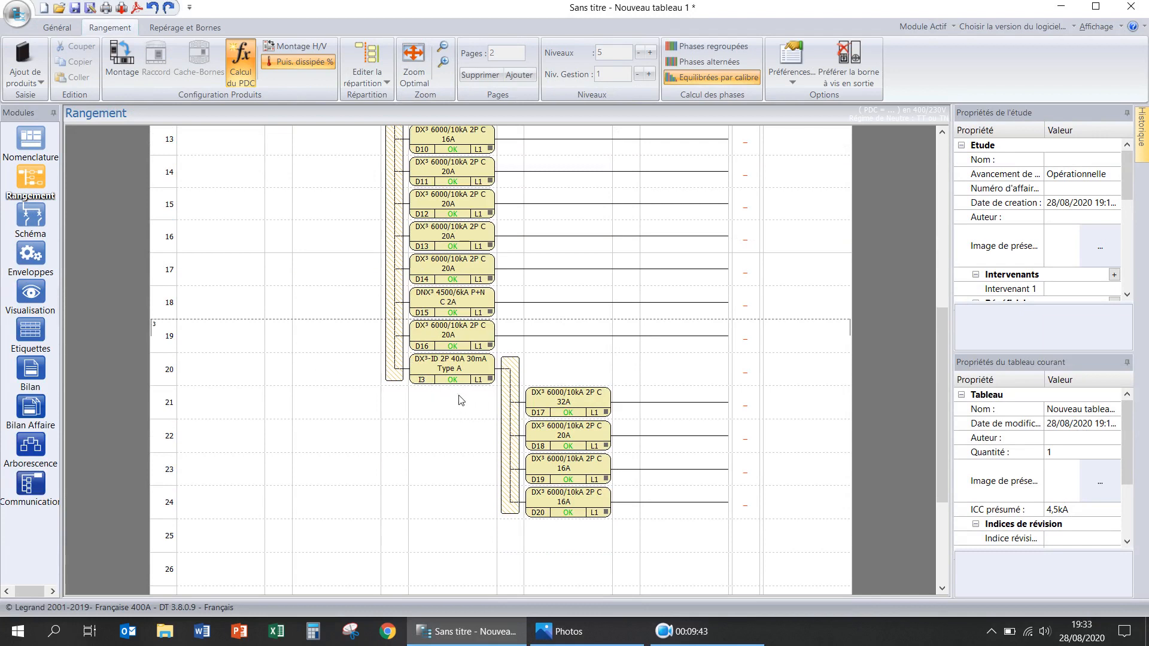
{"action": "left_click", "coordinate": [448, 371]}
{"action": "left_click_drag", "start_coordinate": [448, 371], "coordinate": [371, 417]}
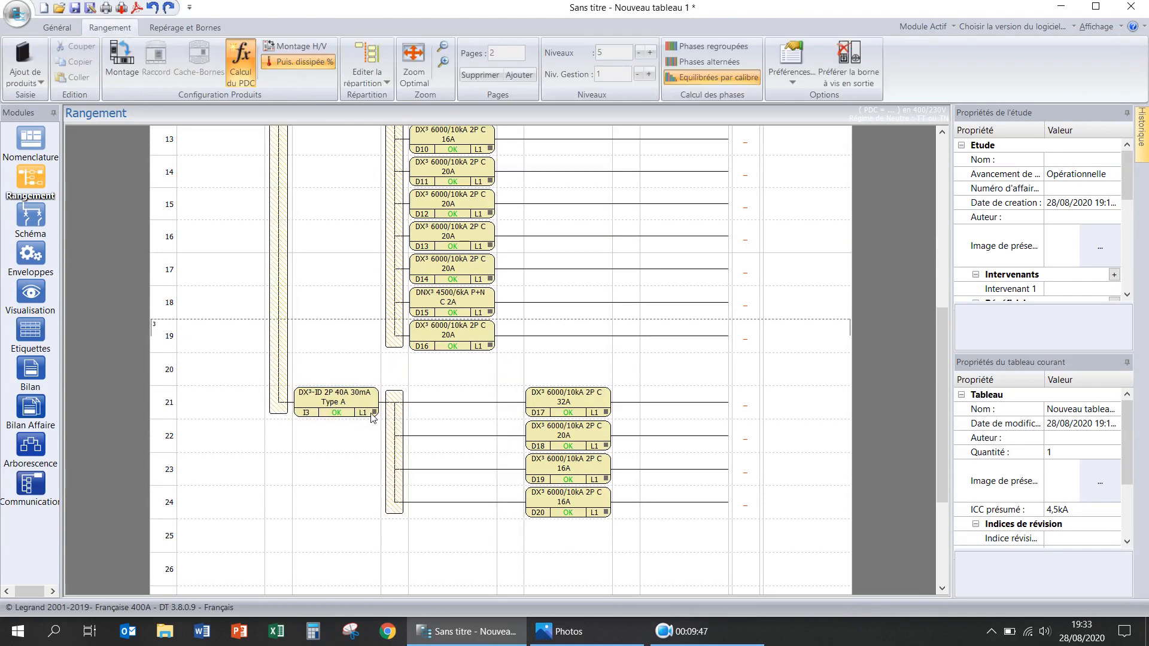
- Move the four circuit breakers of the Type A residual current switch to Niveau 3, rows 21 to 24
{"action": "scroll", "coordinate": [529, 348], "scroll_direction": "up", "scroll_amount": 4}
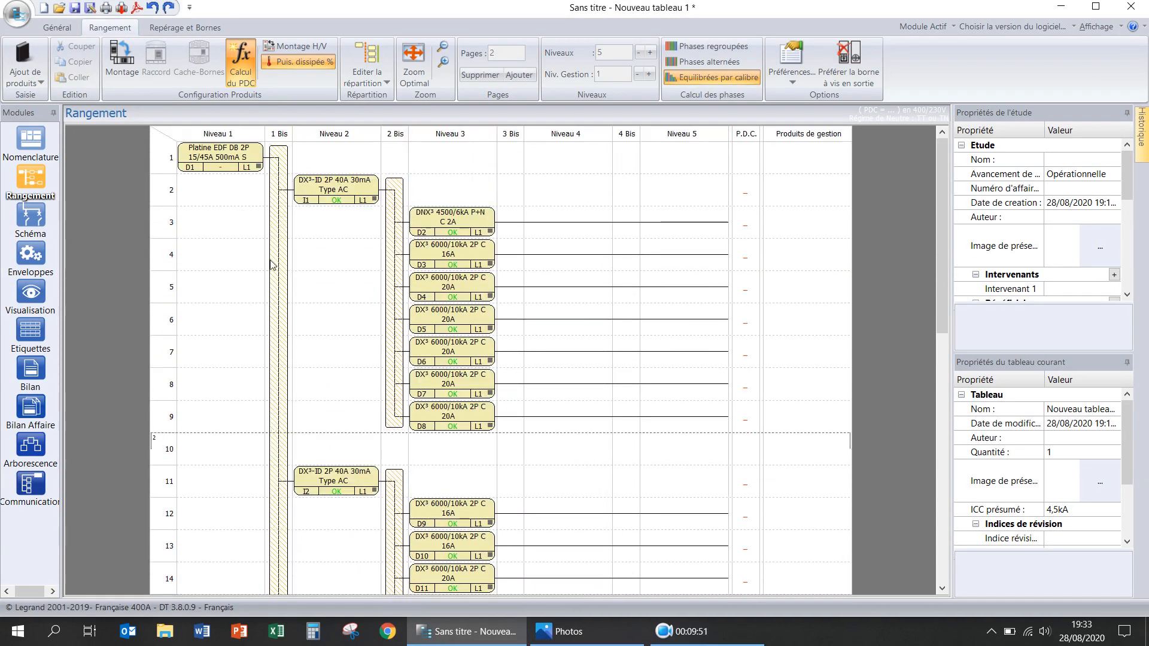
{"action": "scroll", "coordinate": [359, 351], "scroll_direction": "down", "scroll_amount": 4}
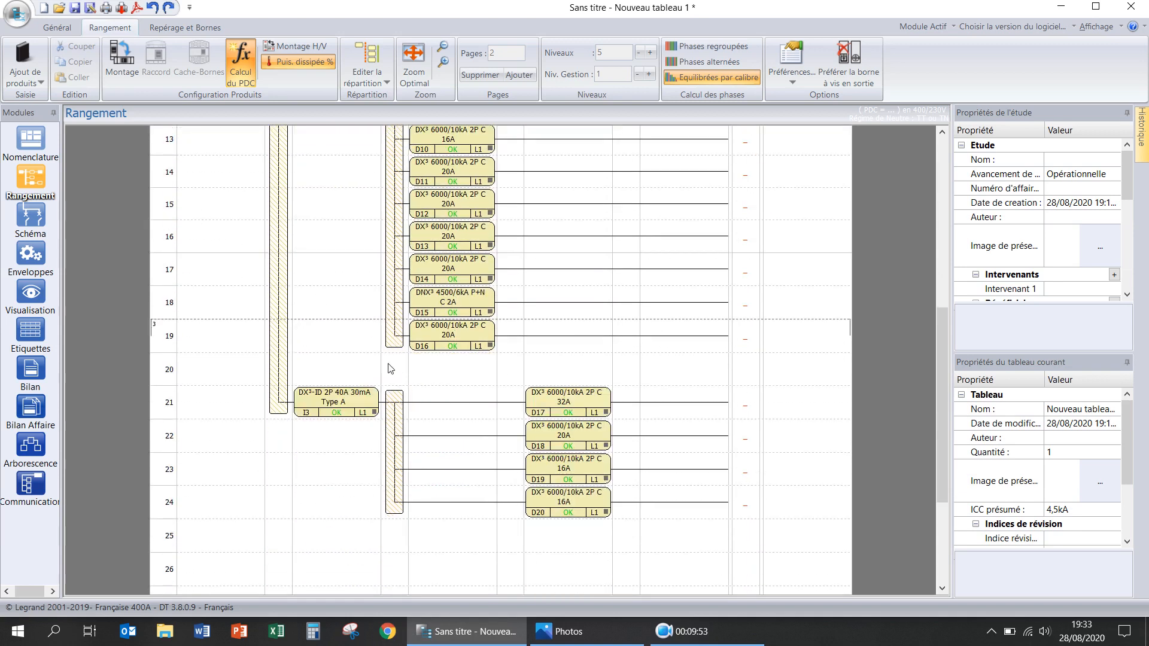
{"action": "scroll", "coordinate": [433, 341], "scroll_direction": "down", "scroll_amount": 1}
{"action": "left_click_drag", "start_coordinate": [664, 512], "coordinate": [567, 313]}
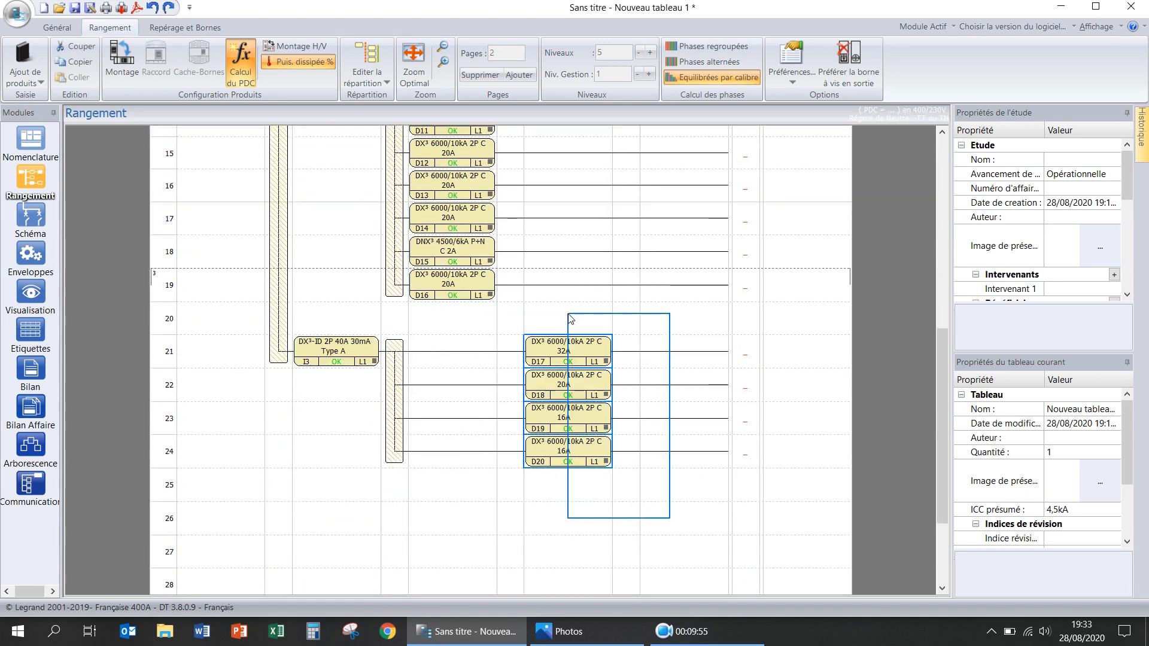
{"action": "left_click_drag", "start_coordinate": [573, 360], "coordinate": [458, 363]}
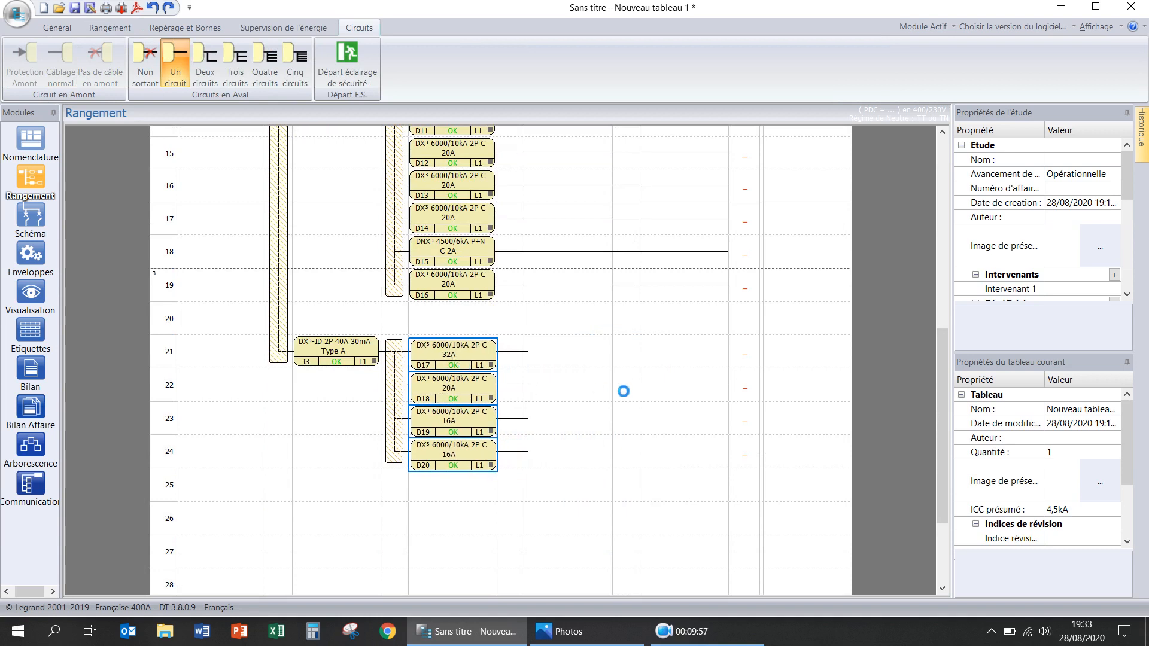
{"action": "left_click", "coordinate": [616, 386]}
{"action": "scroll", "coordinate": [610, 336], "scroll_direction": "up", "scroll_amount": 5}
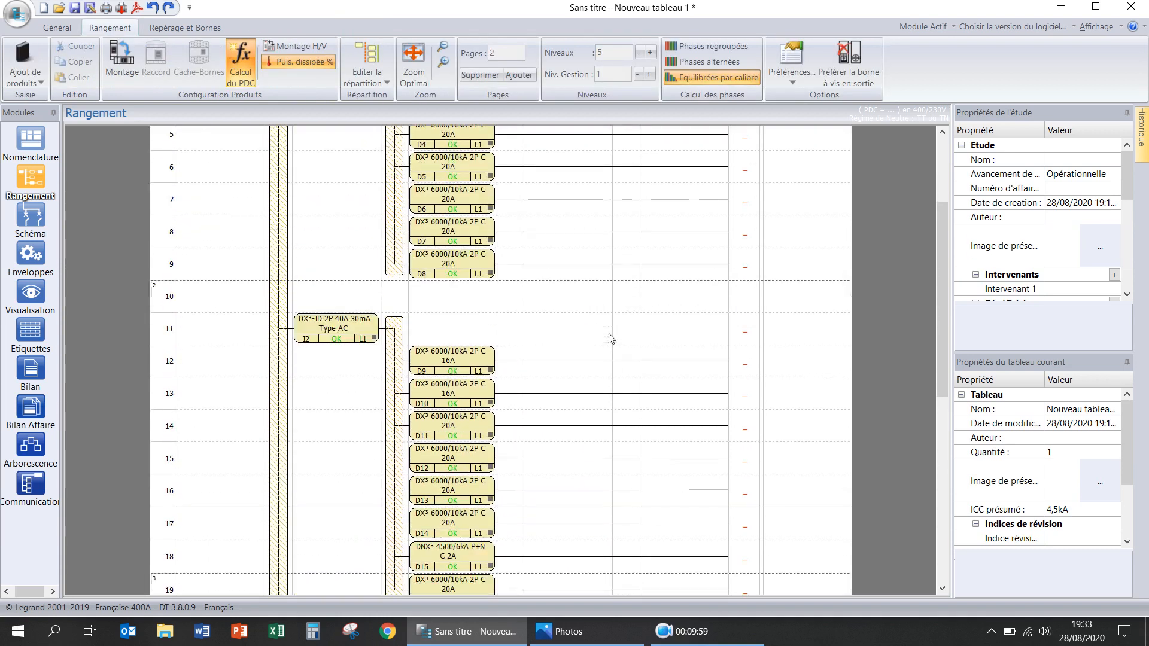
- Calculate terminals only for all Niveau 3 circuit breakers: Viking 3, A vis, Bornes standard grises for phases and neutral, Barre cuivre earth, Bas placement, Tout section
{"action": "scroll", "coordinate": [611, 338], "scroll_direction": "down", "scroll_amount": 5}
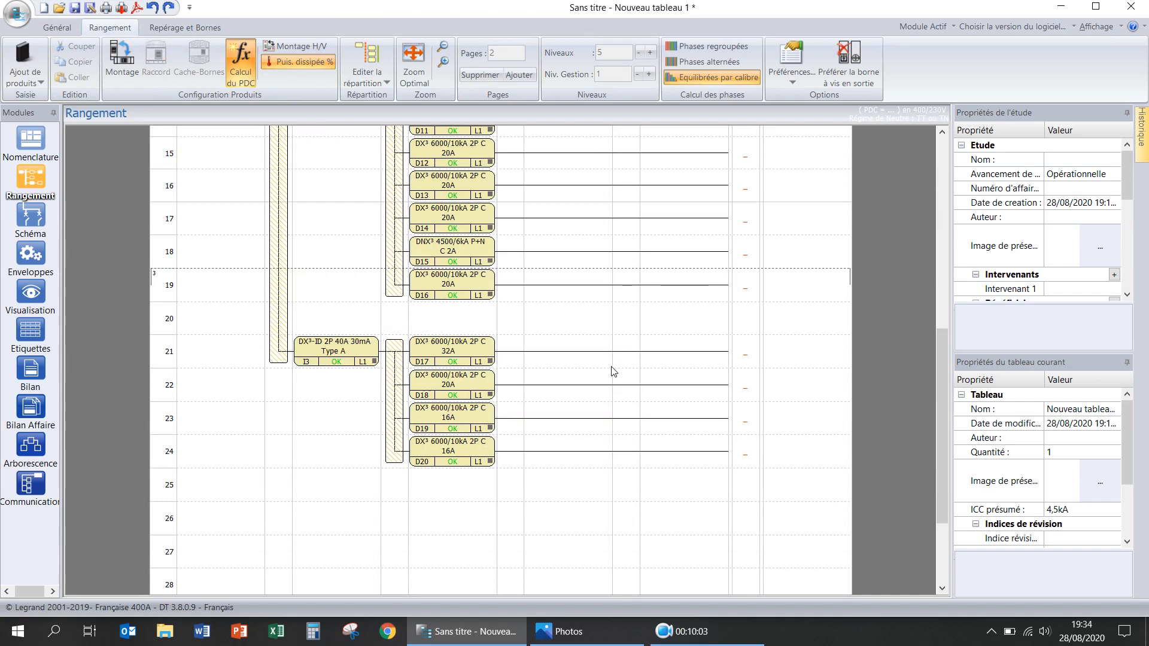
{"action": "scroll", "coordinate": [660, 418], "scroll_direction": "up", "scroll_amount": 1}
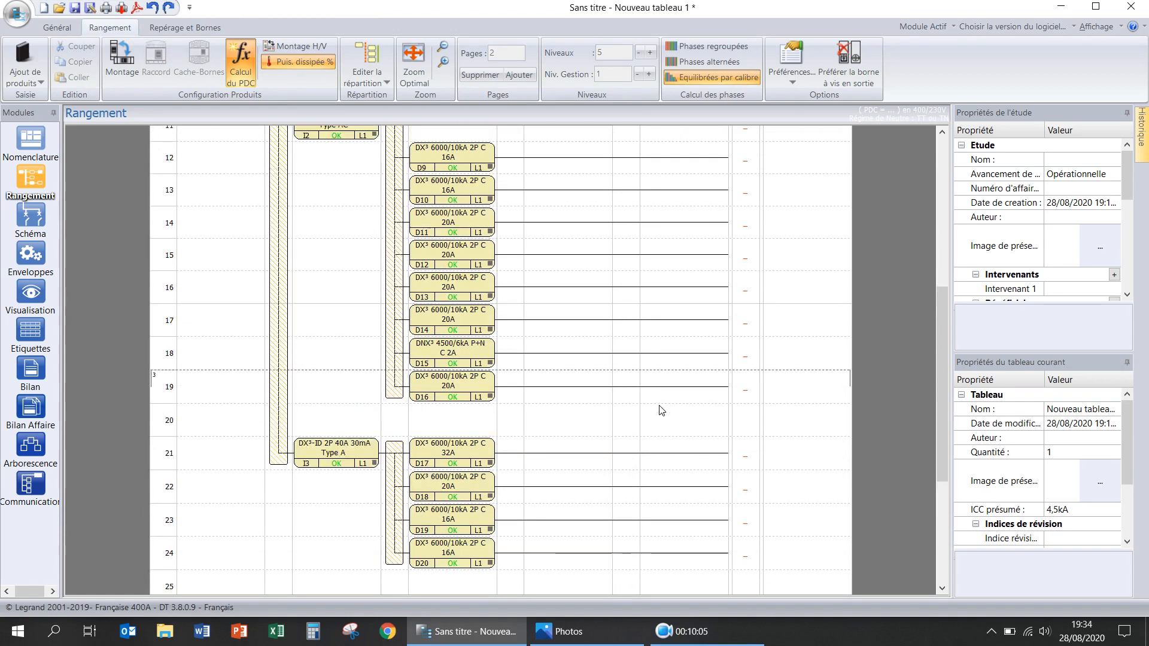
{"action": "scroll", "coordinate": [652, 369], "scroll_direction": "up", "scroll_amount": 4}
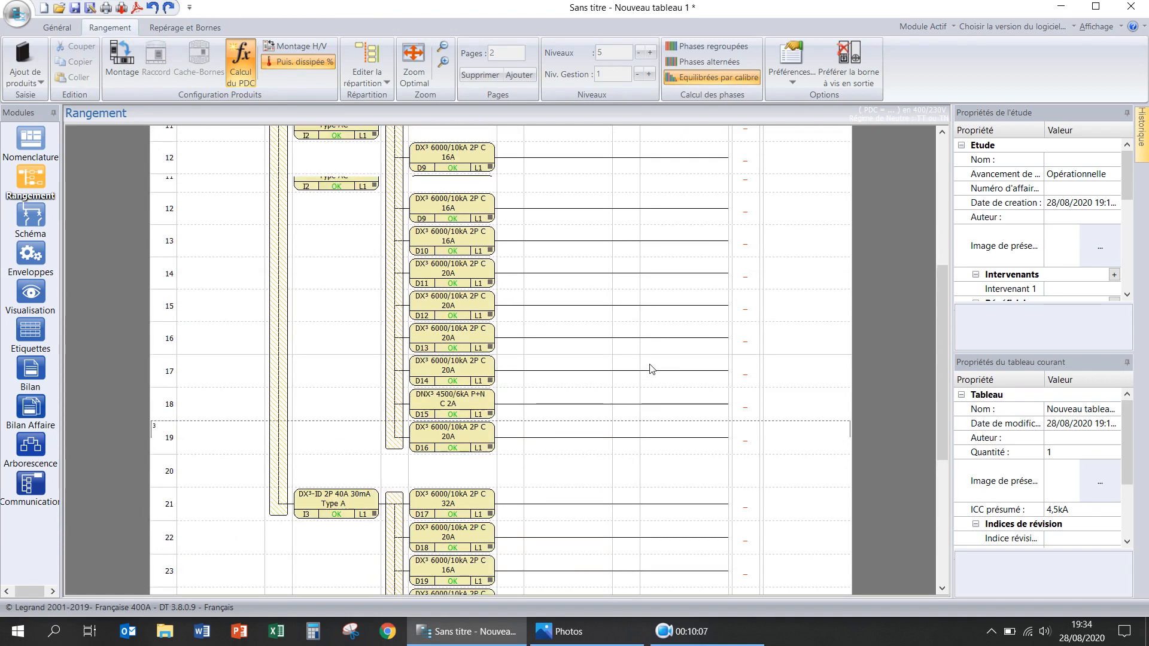
{"action": "scroll", "coordinate": [641, 304], "scroll_direction": "down", "scroll_amount": 4}
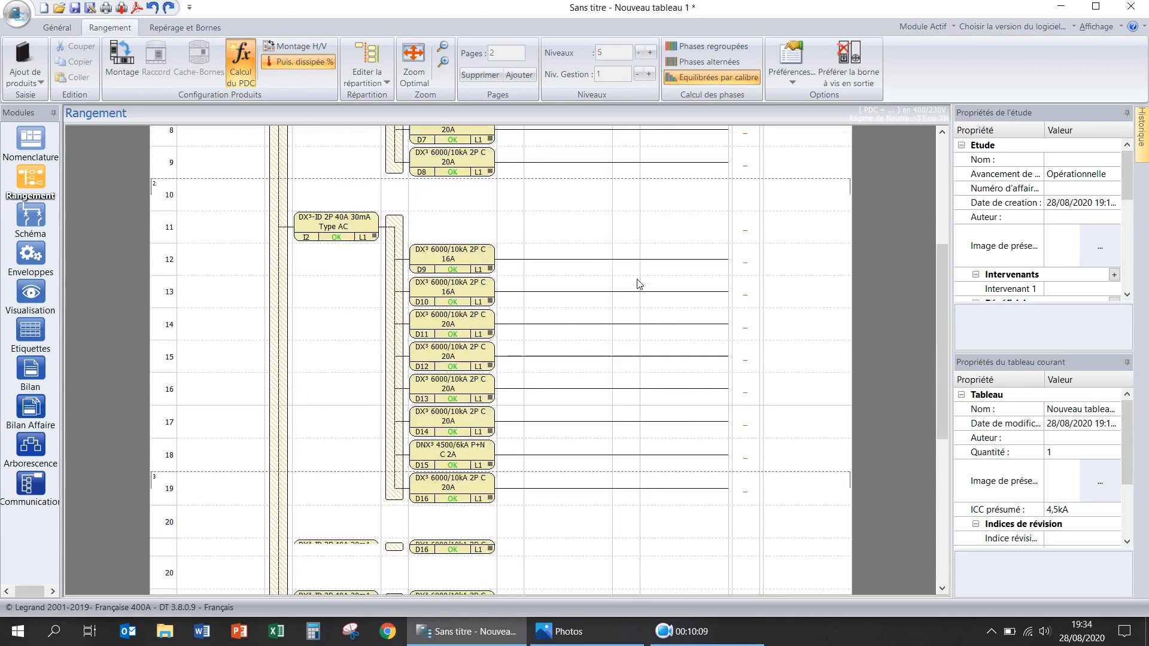
{"action": "left_click_drag", "start_coordinate": [547, 535], "coordinate": [424, 161]}
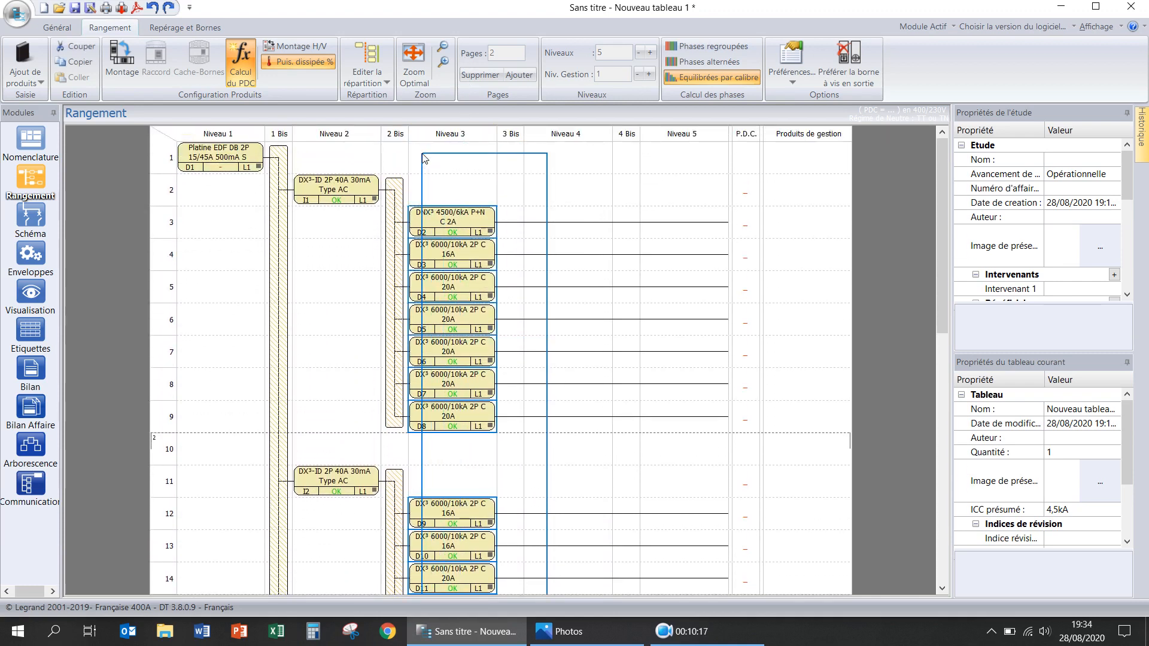
{"action": "right_click", "coordinate": [466, 226]}
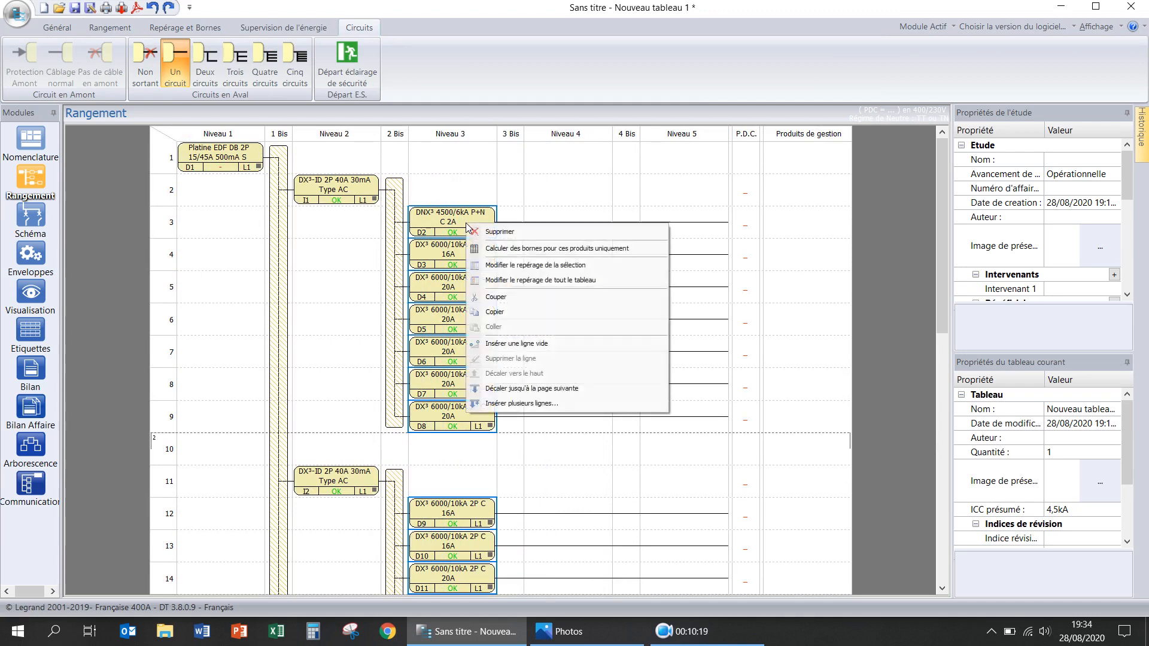
{"action": "left_click", "coordinate": [516, 249]}
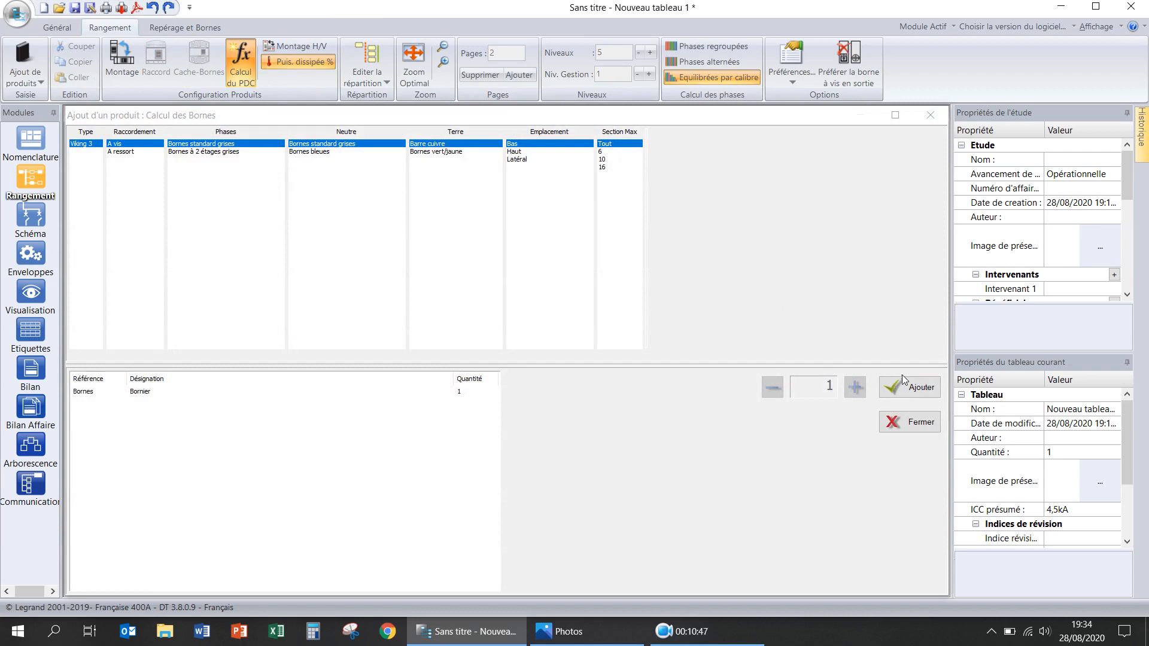
{"action": "left_click", "coordinate": [914, 389]}
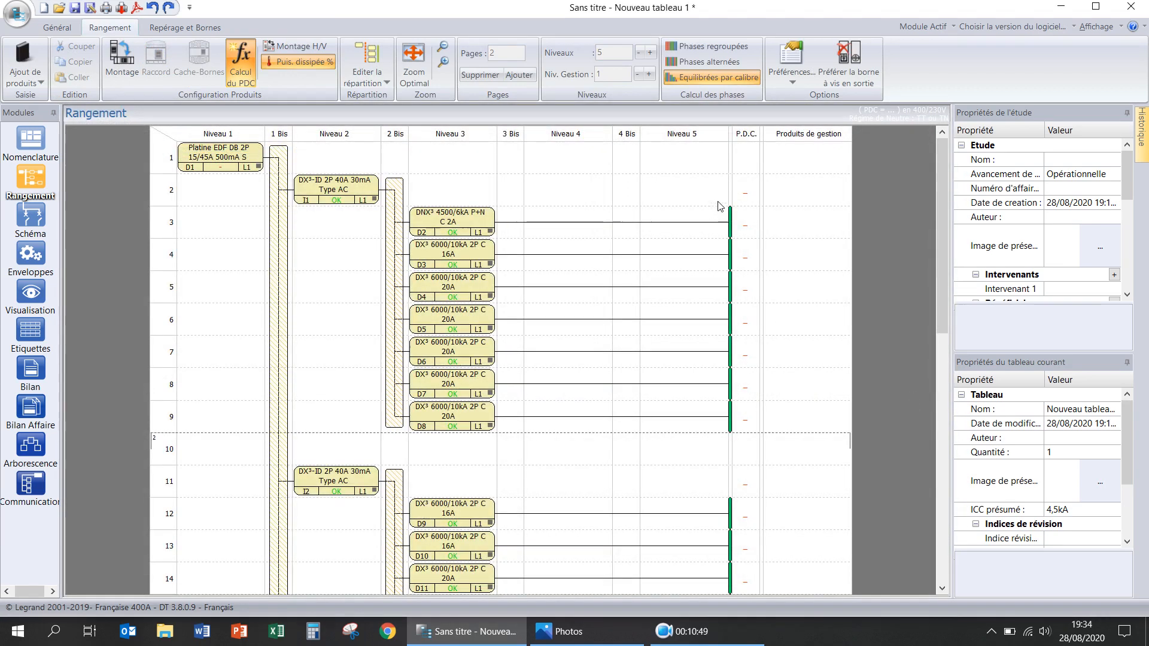
- Check the terminals along all breaker rows, and examine the resulting page layout in the Schéma module
{"action": "scroll", "coordinate": [730, 179], "scroll_direction": "down", "scroll_amount": 1}
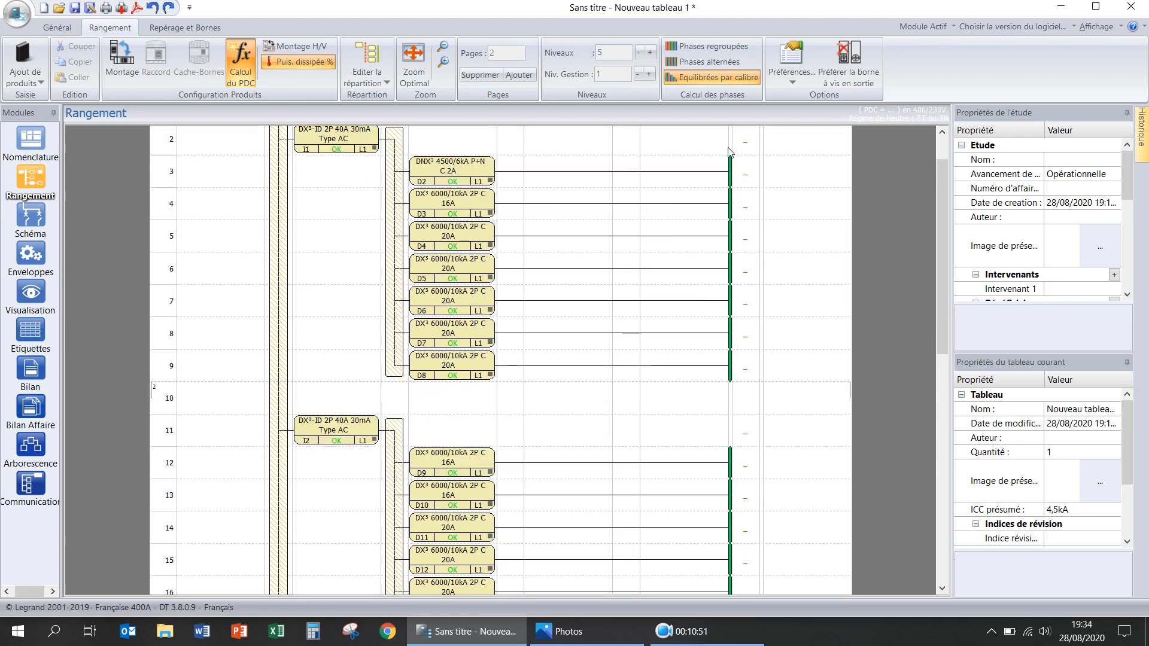
{"action": "scroll", "coordinate": [730, 268], "scroll_direction": "down", "scroll_amount": 4}
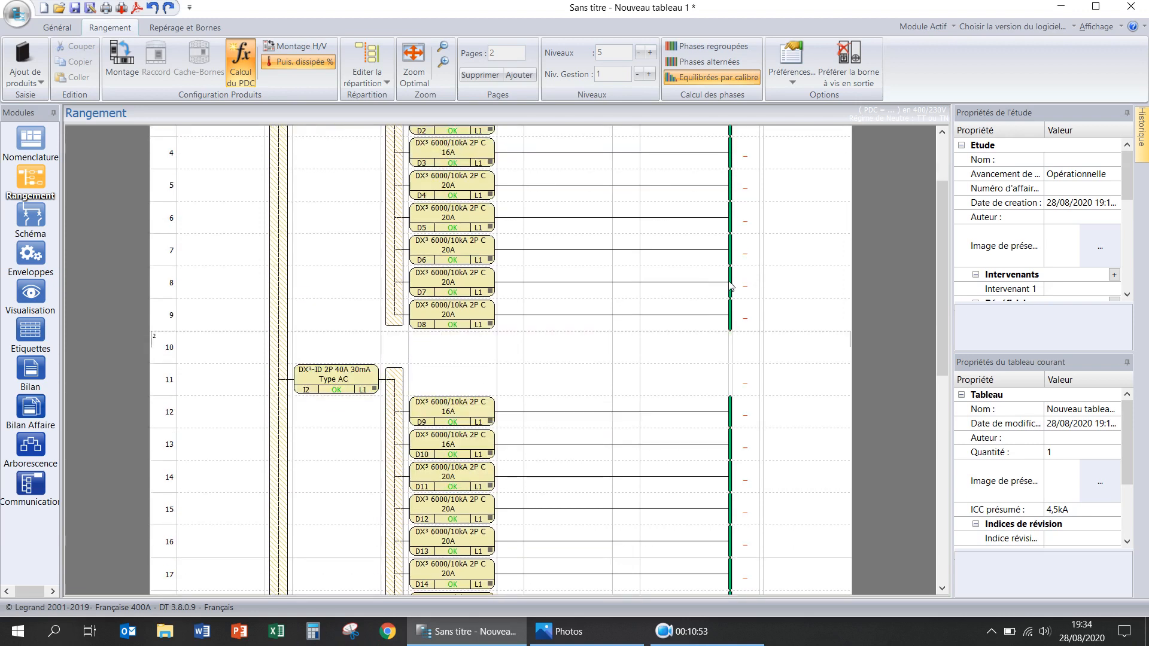
{"action": "scroll", "coordinate": [737, 363], "scroll_direction": "down", "scroll_amount": 1}
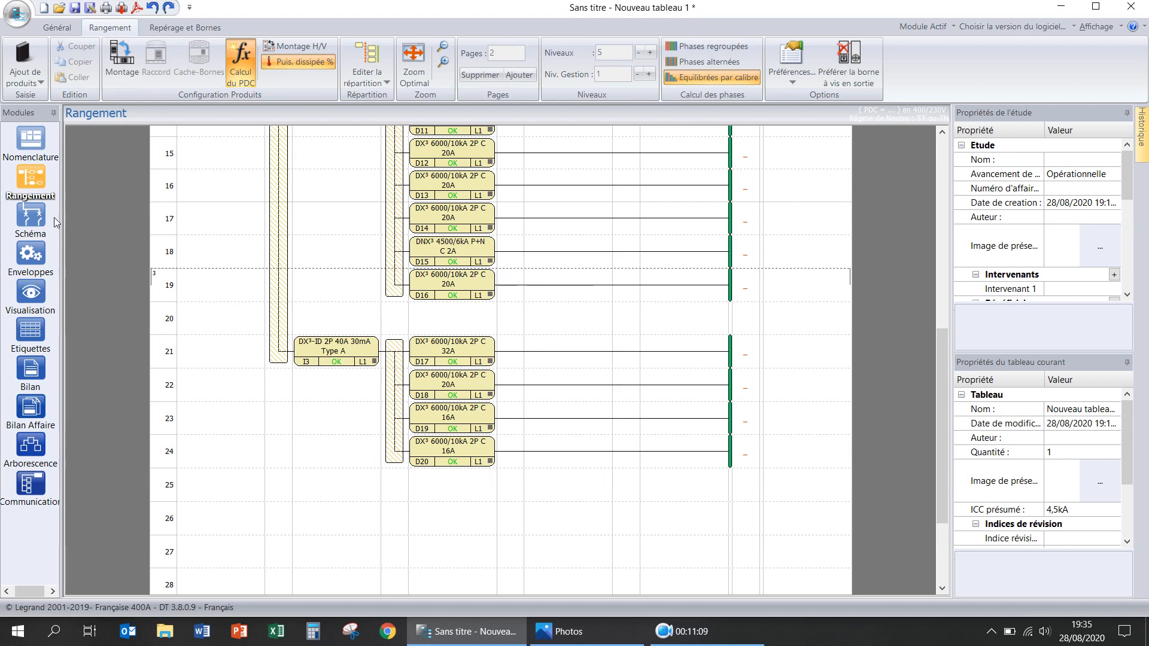
{"action": "left_click", "coordinate": [30, 218]}
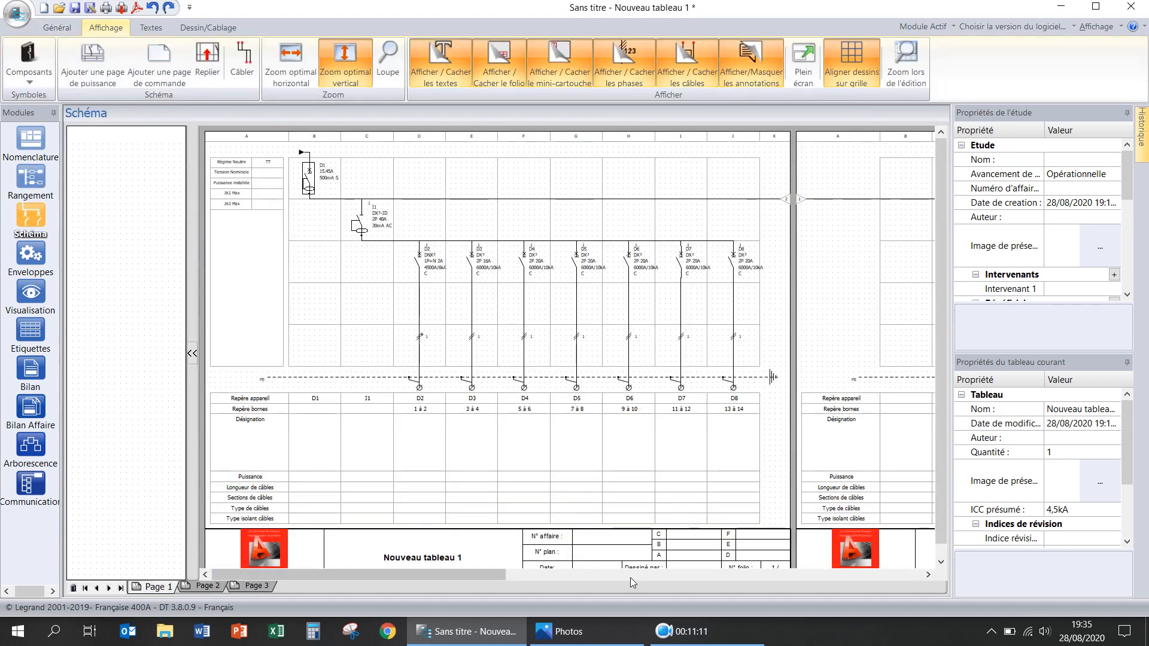
{"action": "left_click_drag", "start_coordinate": [494, 576], "coordinate": [766, 604]}
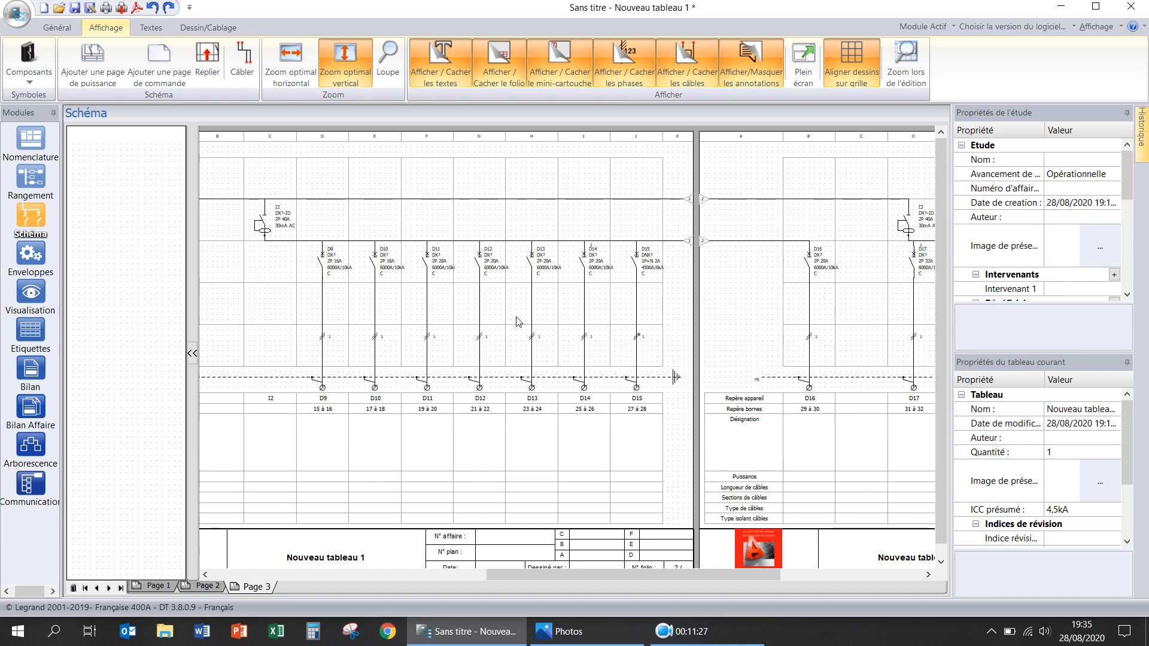
- In the Rangement module, delete the empty row 10 above the second Type AC residual current switch and check the rows below
{"action": "left_click", "coordinate": [30, 180]}
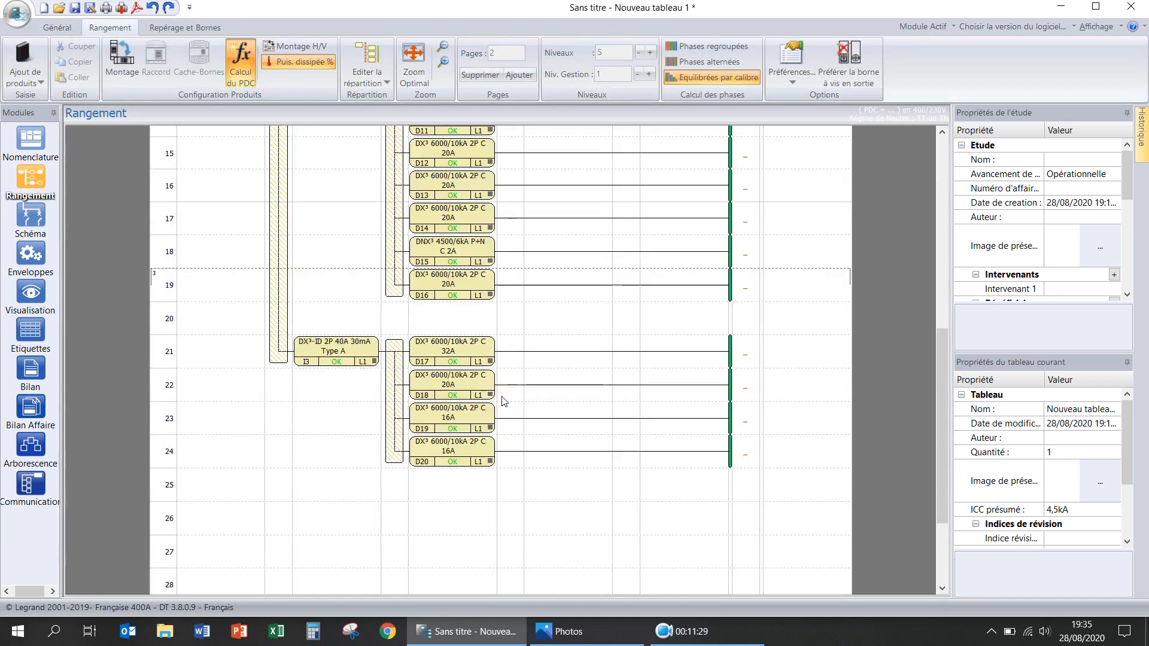
{"action": "scroll", "coordinate": [556, 376], "scroll_direction": "up", "scroll_amount": 3}
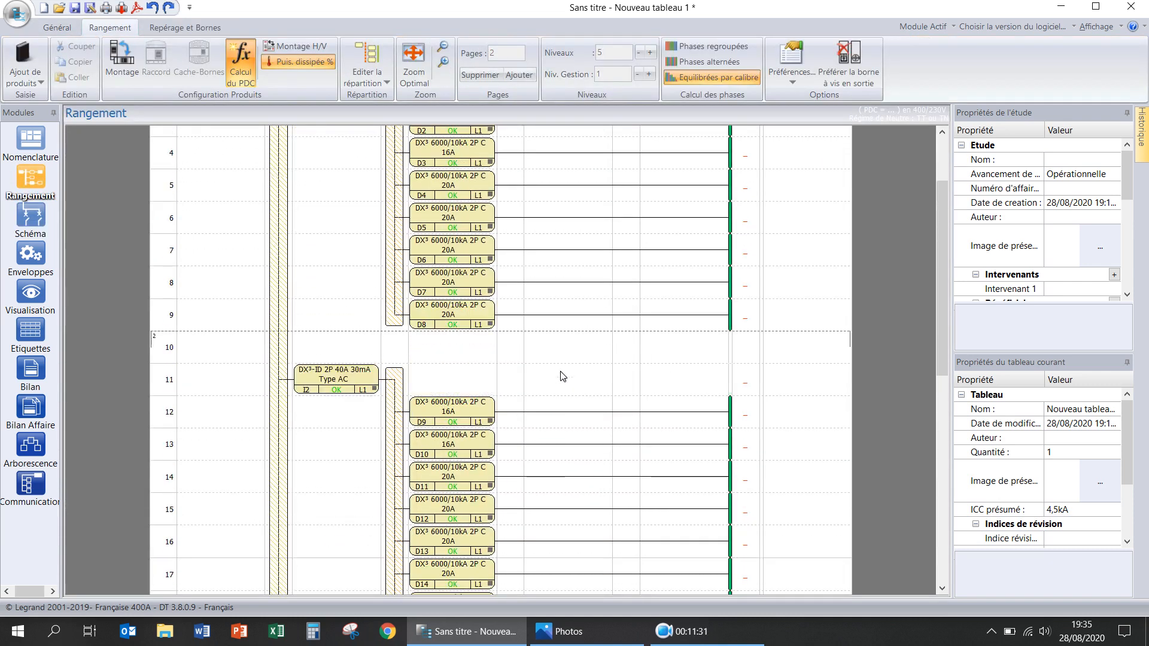
{"action": "right_click", "coordinate": [209, 347]}
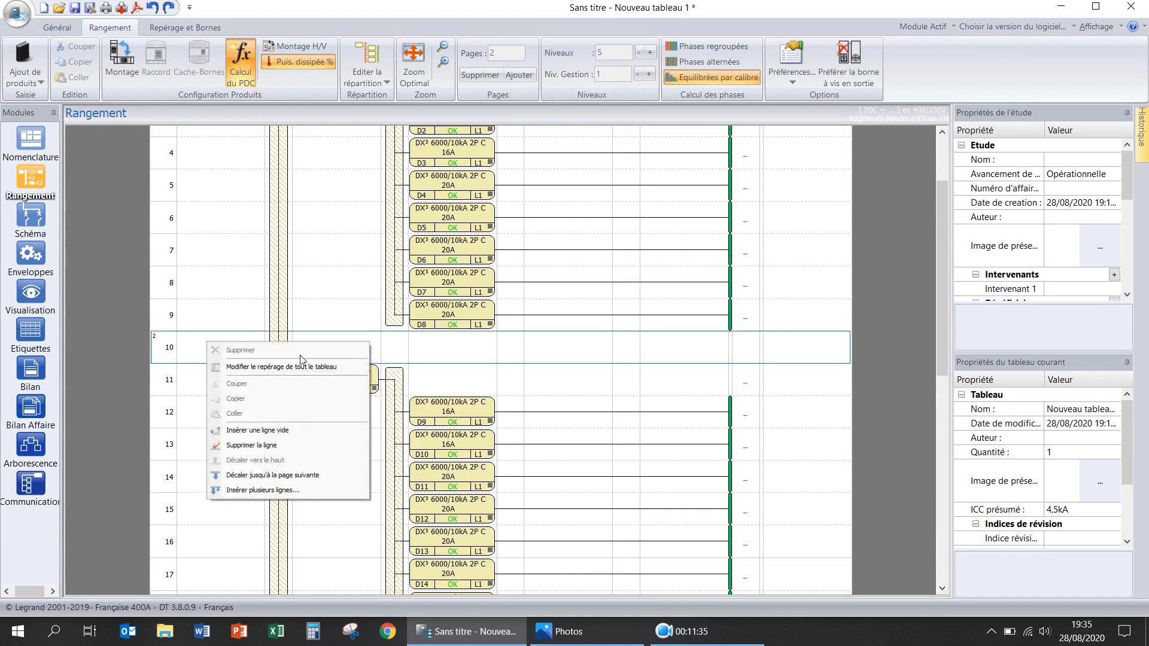
{"action": "left_click", "coordinate": [290, 449]}
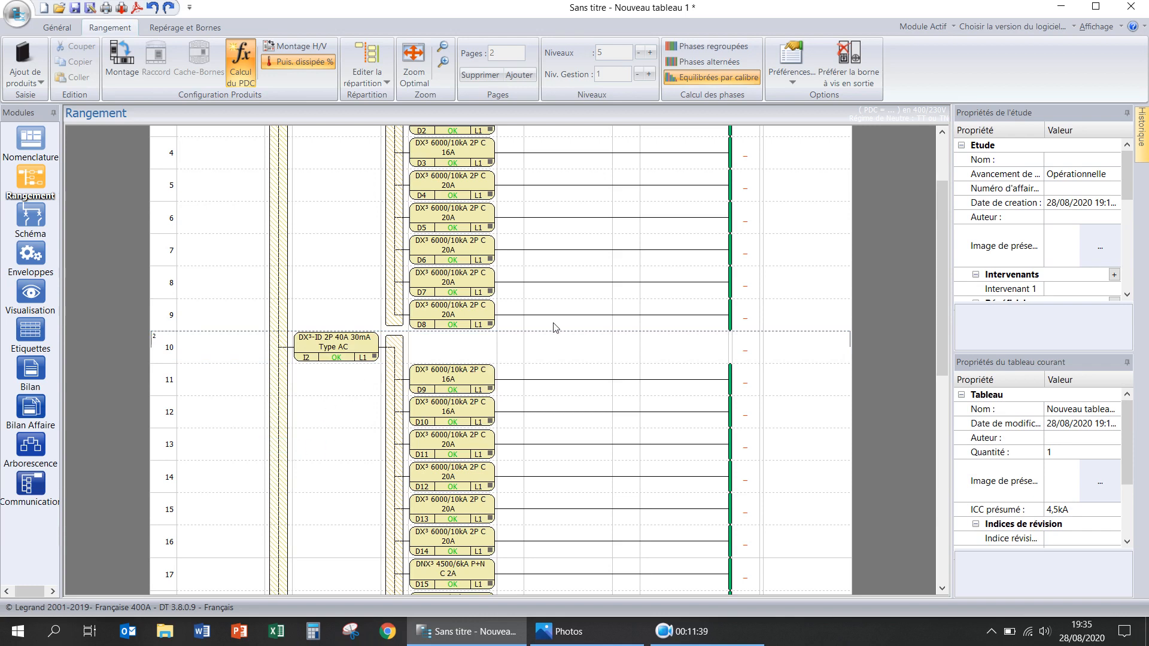
{"action": "scroll", "coordinate": [545, 341], "scroll_direction": "down", "scroll_amount": 5}
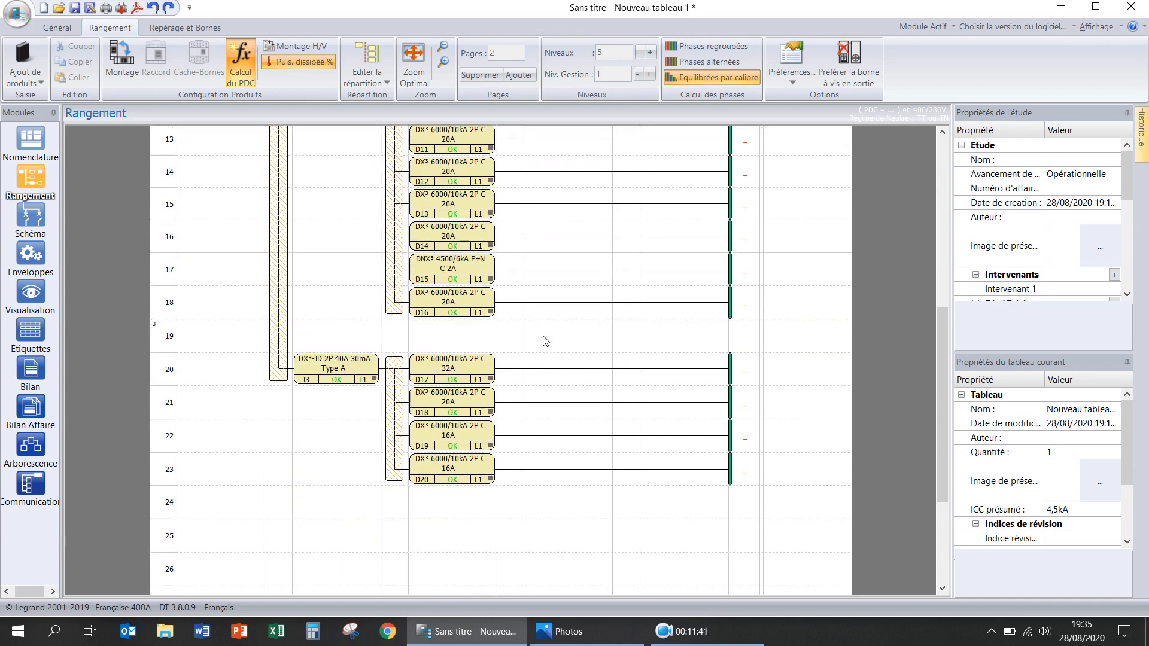
{"action": "scroll", "coordinate": [544, 341], "scroll_direction": "down", "scroll_amount": 3}
- On page 1 of the Schéma module, set Tension Nominale to 230 and Puissance installée to 10kva
{"action": "left_click", "coordinate": [30, 215]}
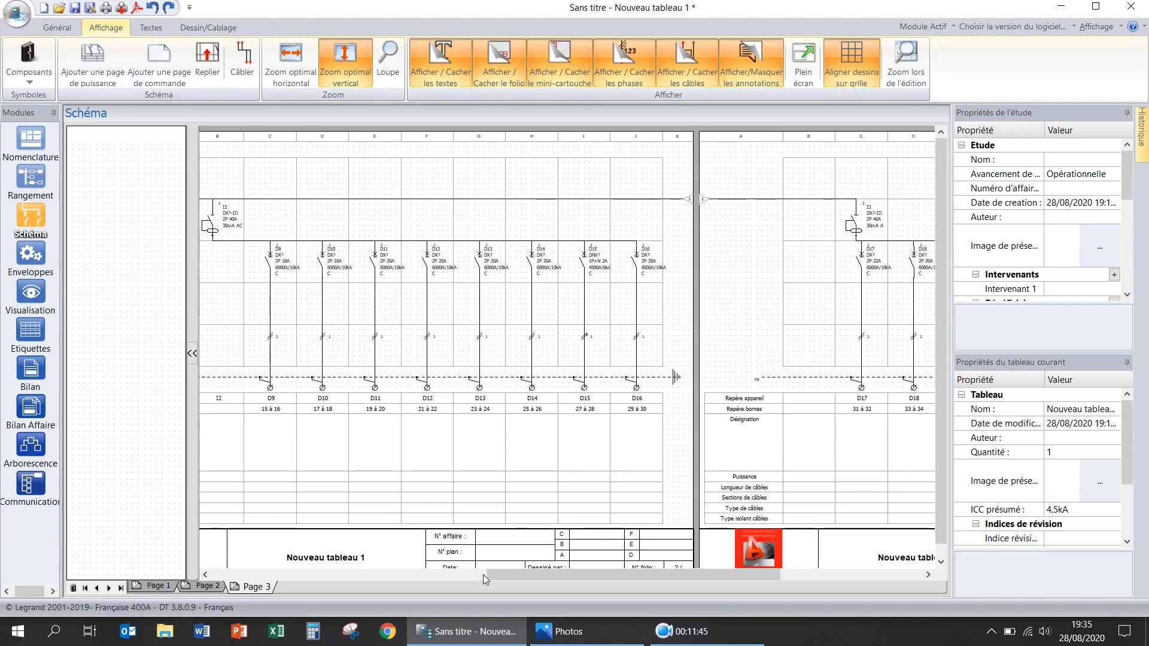
{"action": "left_click_drag", "start_coordinate": [497, 576], "coordinate": [208, 570]}
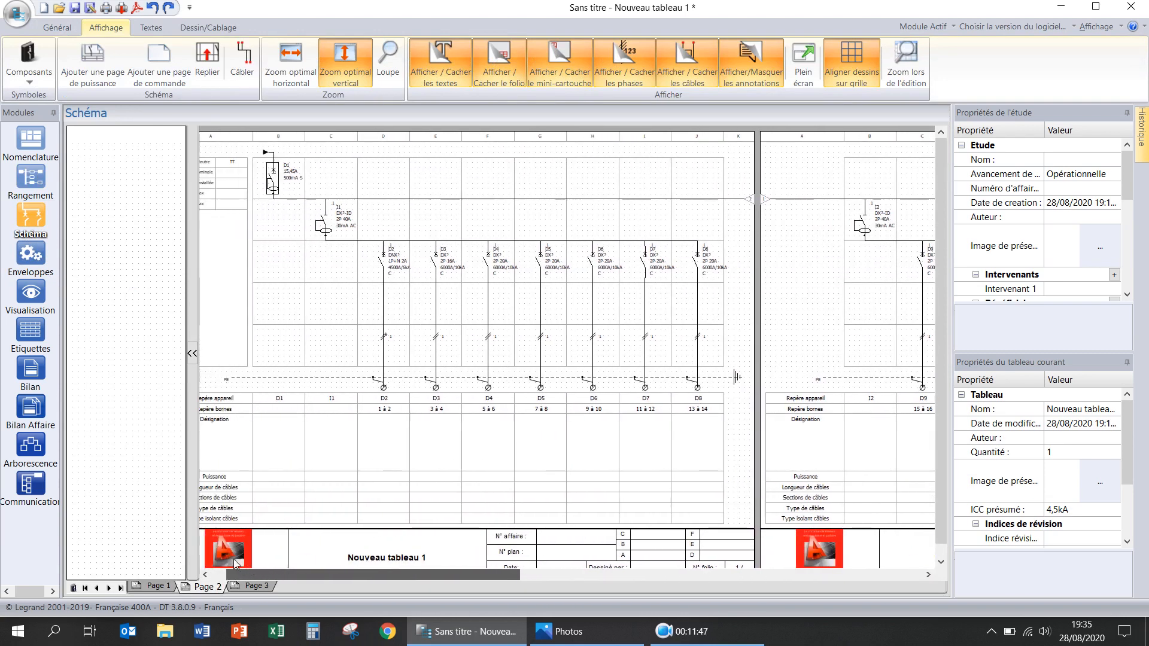
{"action": "left_click_drag", "start_coordinate": [443, 575], "coordinate": [376, 594]}
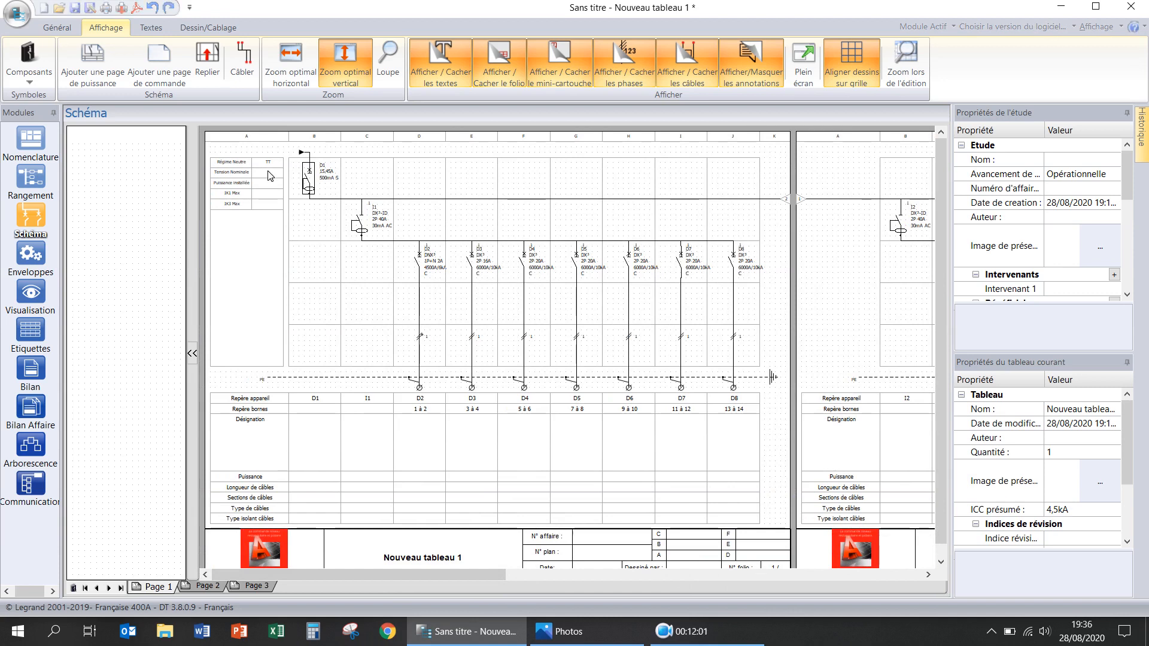
{"action": "double_click", "coordinate": [268, 174]}
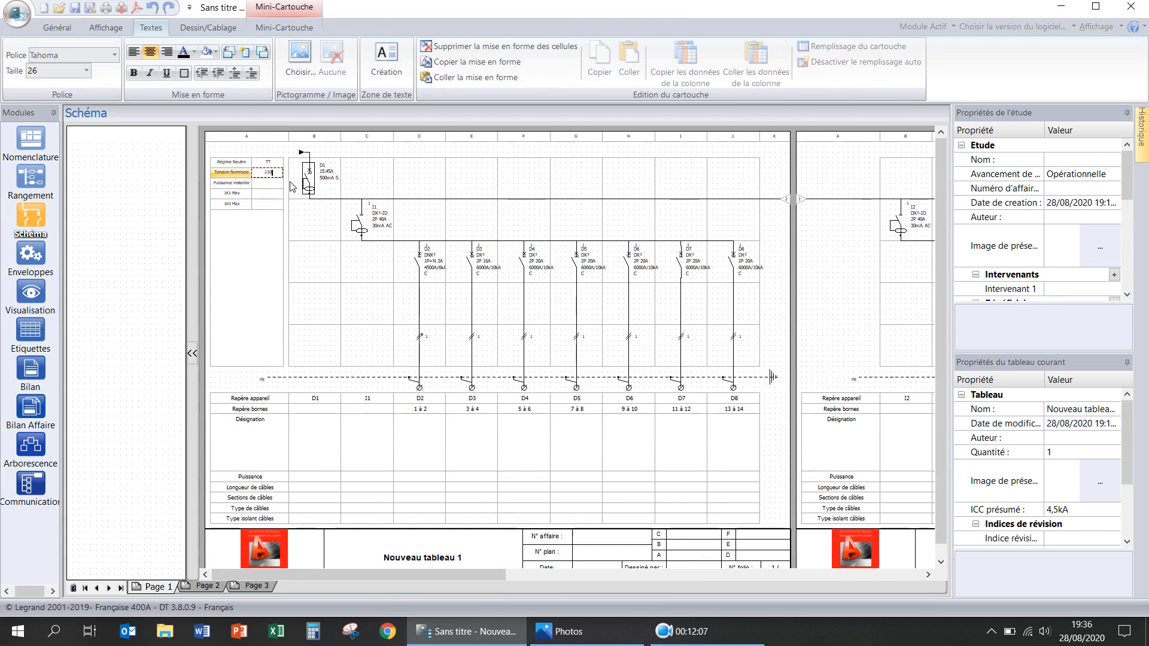
{"action": "left_click", "coordinate": [271, 185]}
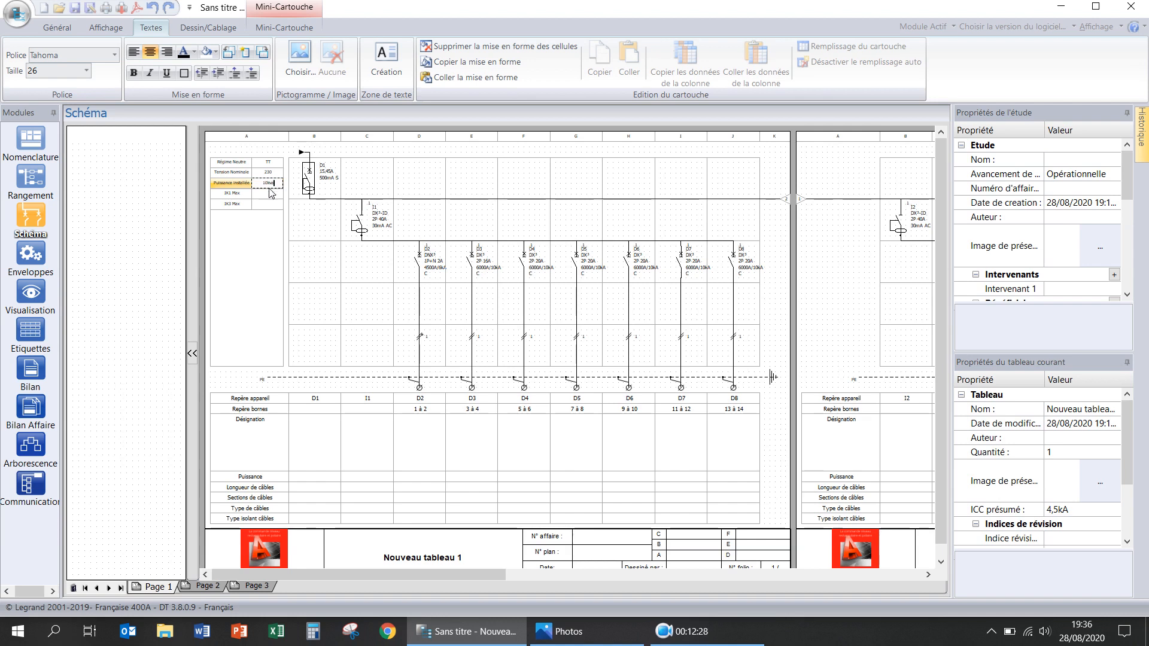
- Set IK1 Max to 4.5ka in the page 1 information table and leave IK3 Max blank
{"action": "left_click", "coordinate": [267, 199]}
{"action": "left_click", "coordinate": [268, 195]}
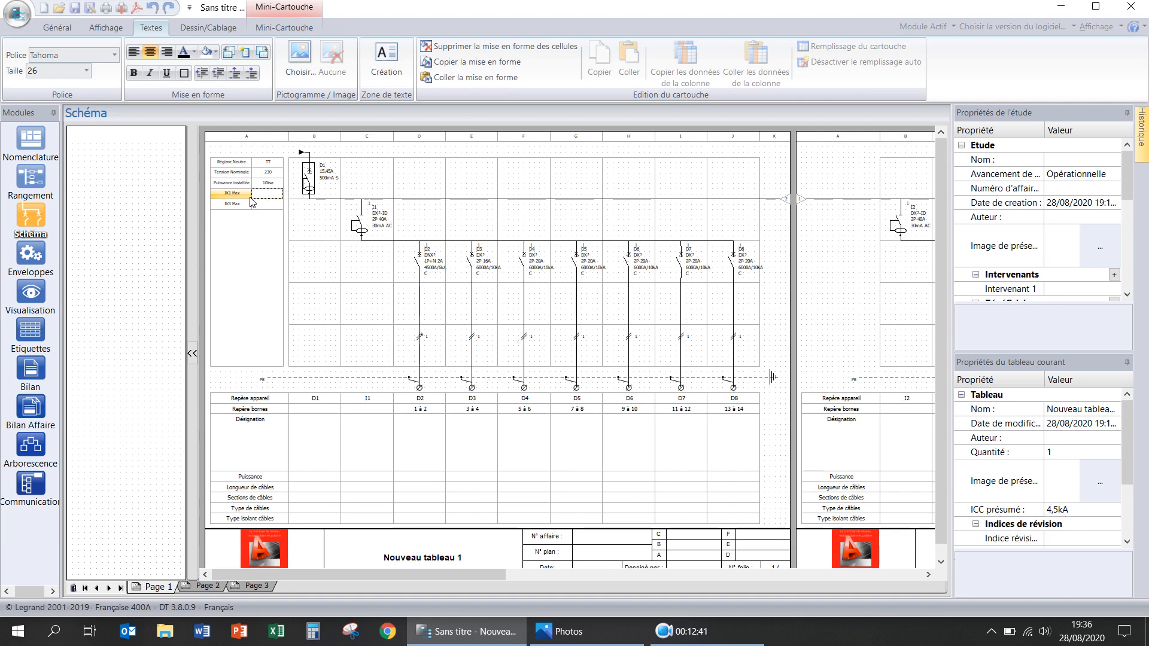
{"action": "type", "text": ",5k"}
{"action": "scroll", "coordinate": [372, 222], "scroll_direction": "up", "scroll_amount": 1}
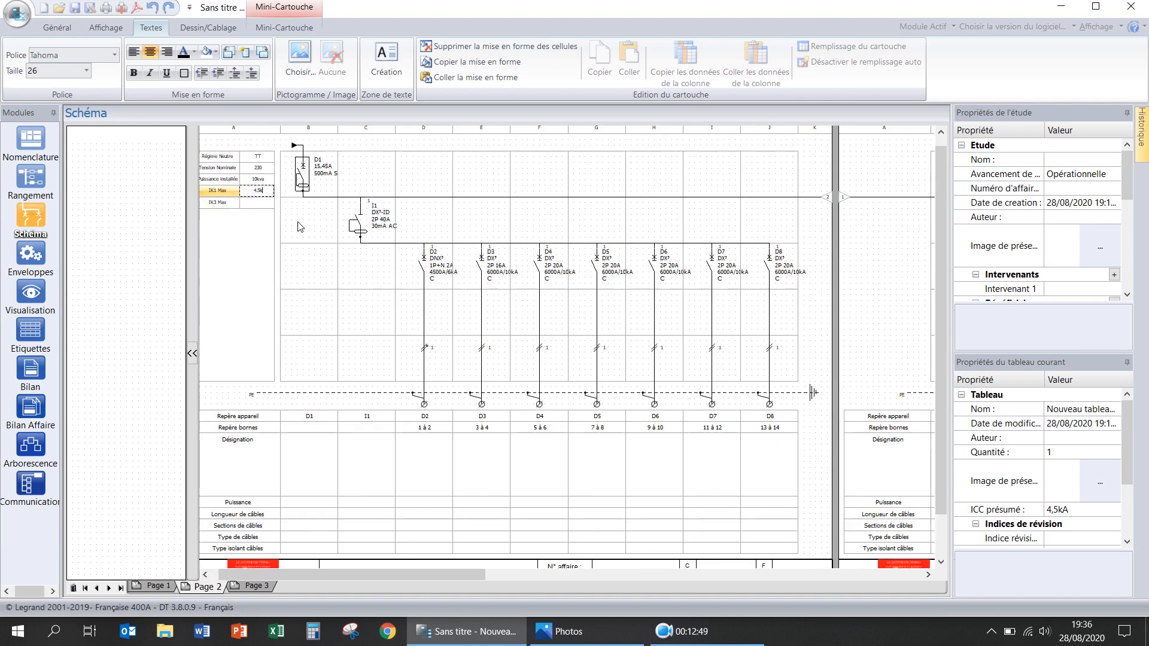
{"action": "scroll", "coordinate": [285, 226], "scroll_direction": "up", "scroll_amount": 1}
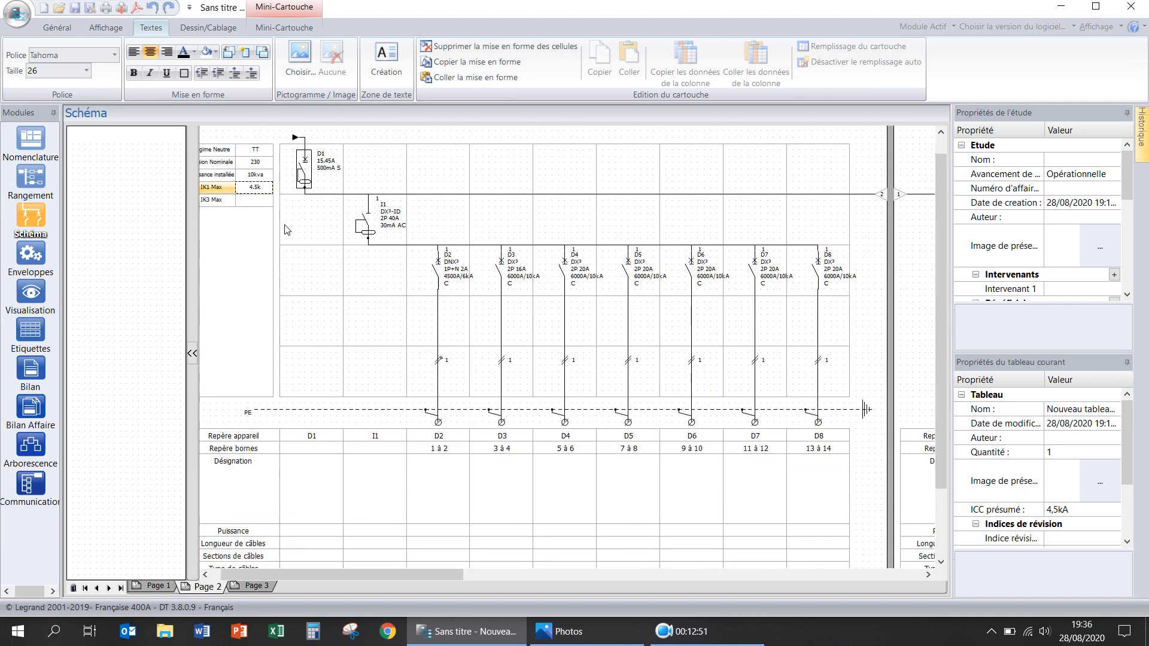
{"action": "left_click", "coordinate": [262, 186]}
{"action": "type", "text": "a"}
{"action": "left_click", "coordinate": [250, 206]}
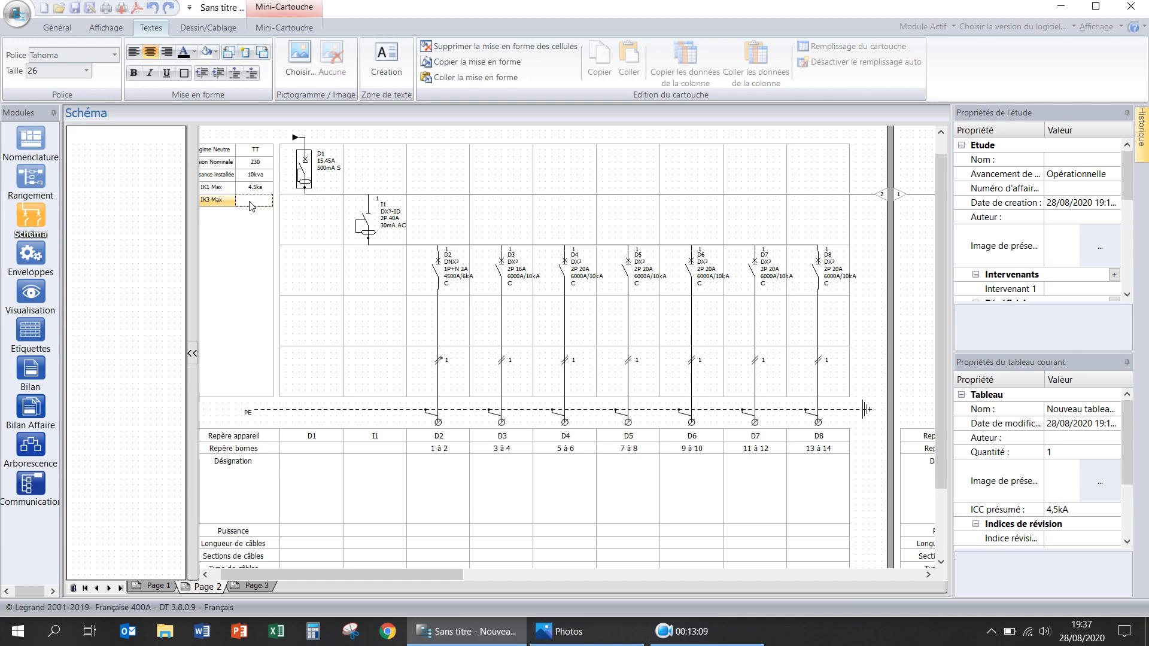
{"action": "left_click", "coordinate": [381, 357]}
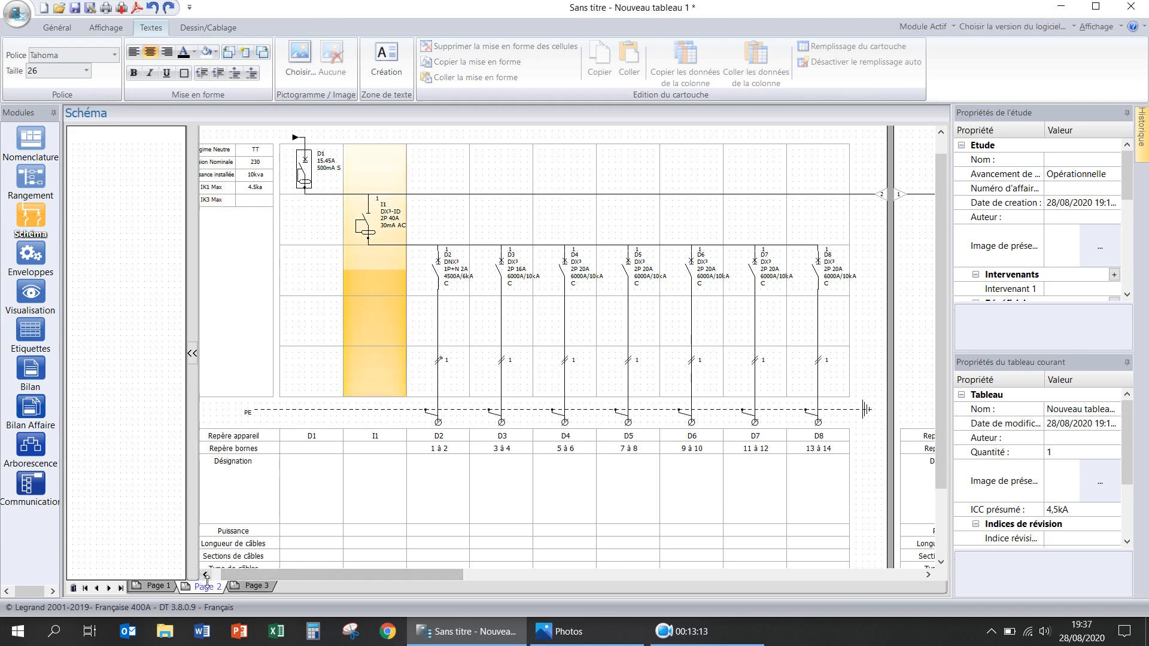
- Look through schematic pages 1, 2 and 3 to examine the circuits on each, and return to page 1
{"action": "left_click", "coordinate": [163, 588]}
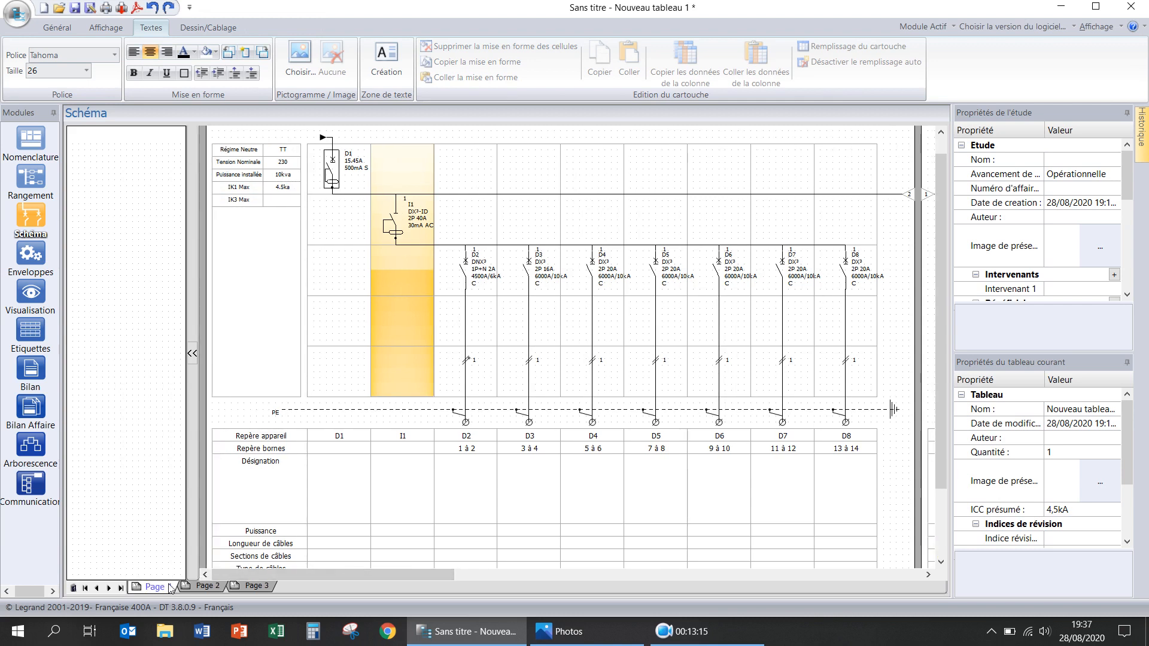
{"action": "left_click", "coordinate": [210, 587]}
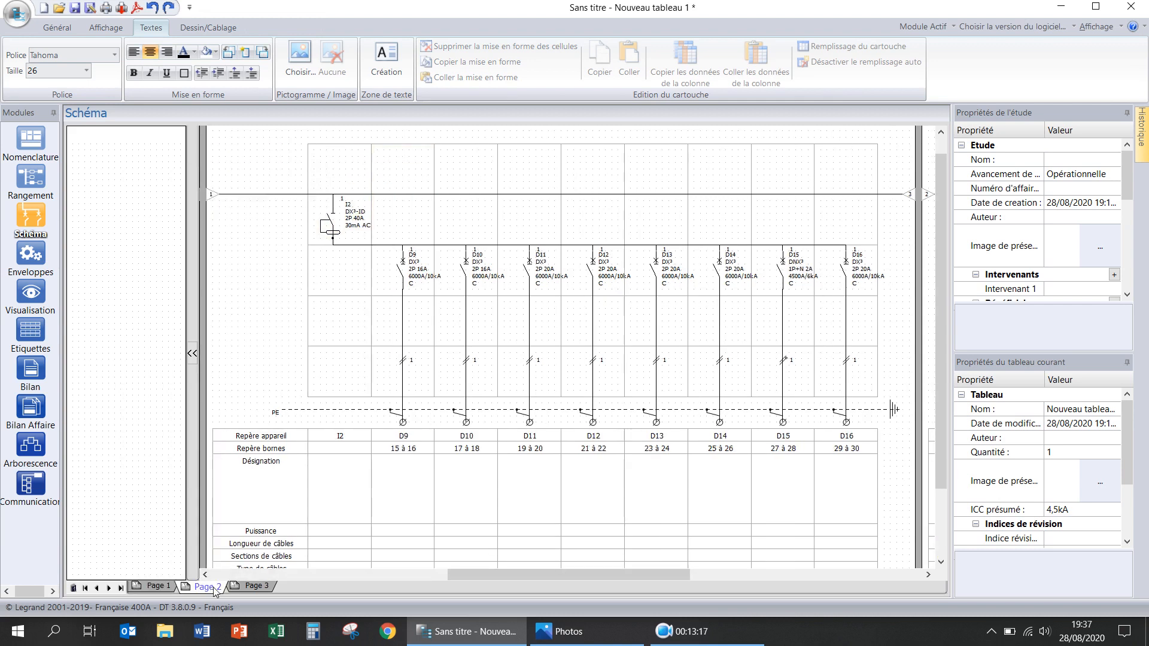
{"action": "left_click", "coordinate": [256, 587]}
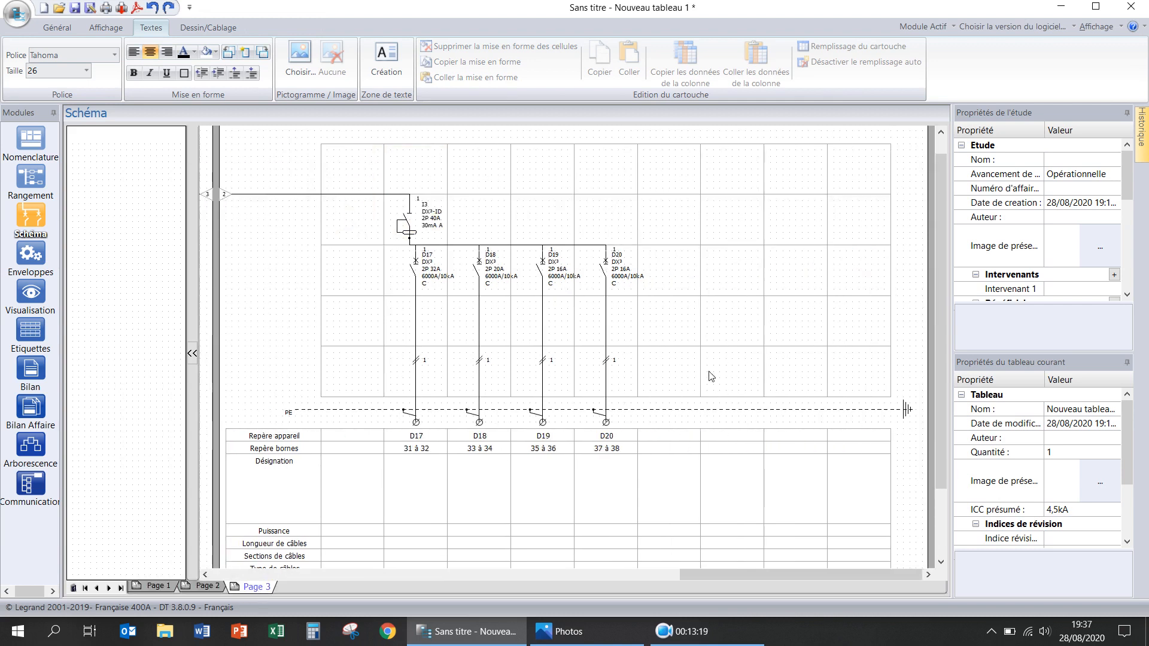
{"action": "scroll", "coordinate": [682, 339], "scroll_direction": "down", "scroll_amount": 1}
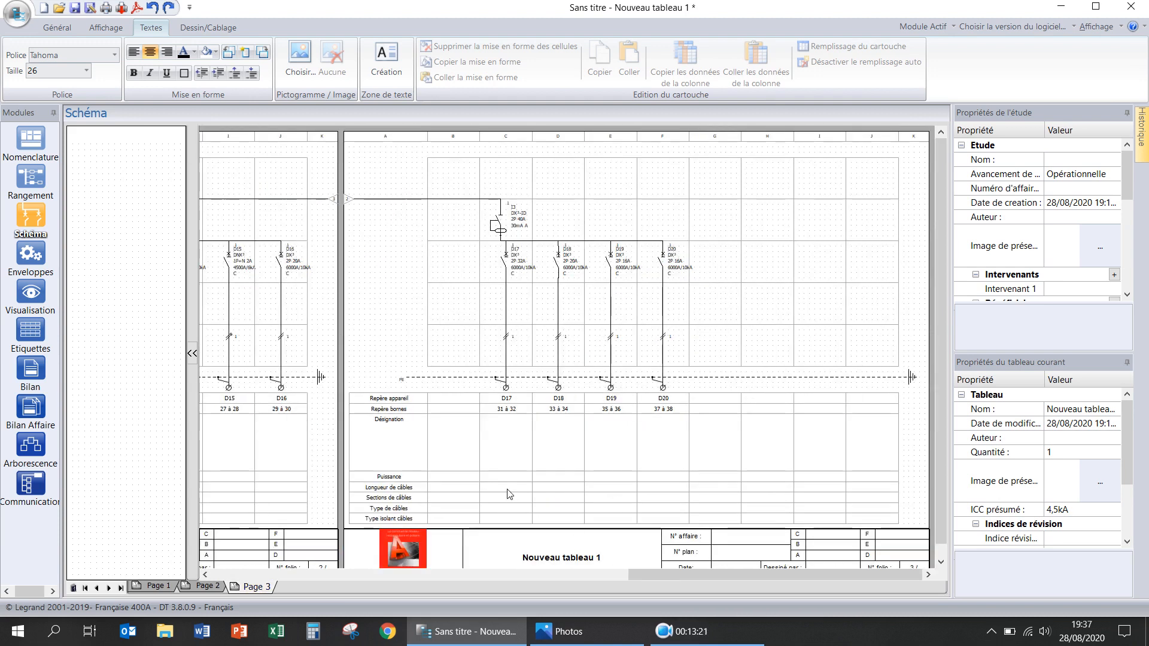
{"action": "left_click", "coordinate": [214, 574]}
{"action": "left_click", "coordinate": [214, 574]}
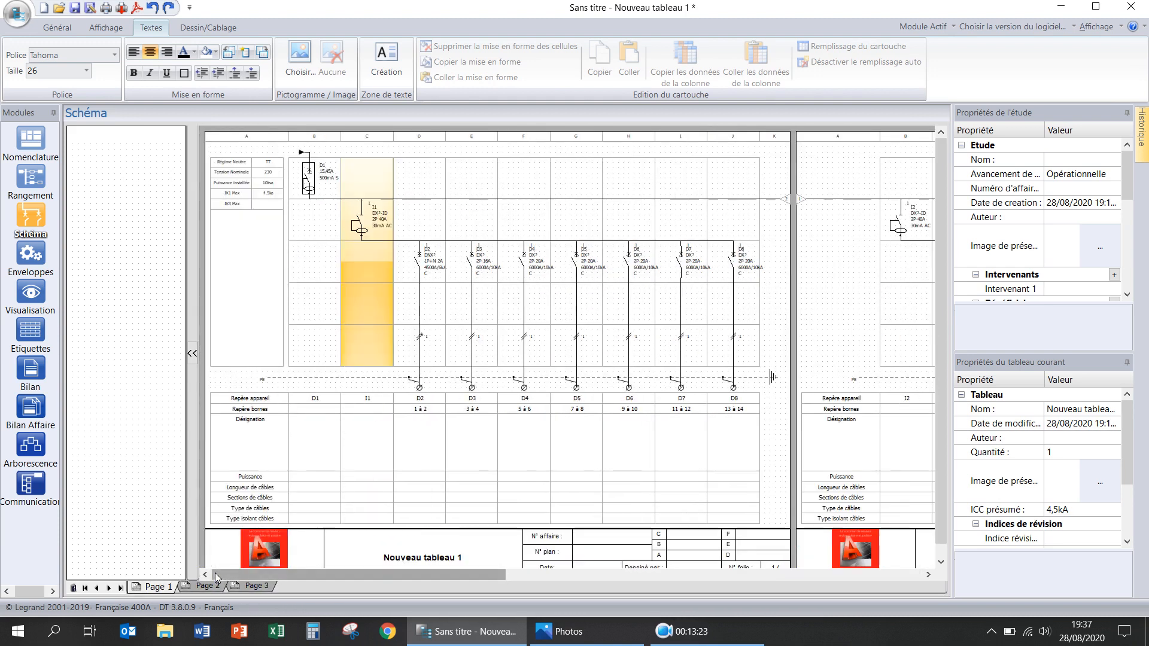
- Enter "Disjoncteur abonné" as the designation of device D1 in the page 1 table
{"action": "left_click", "coordinate": [441, 457]}
{"action": "left_click", "coordinate": [325, 449]}
{"action": "left_click", "coordinate": [325, 444]}
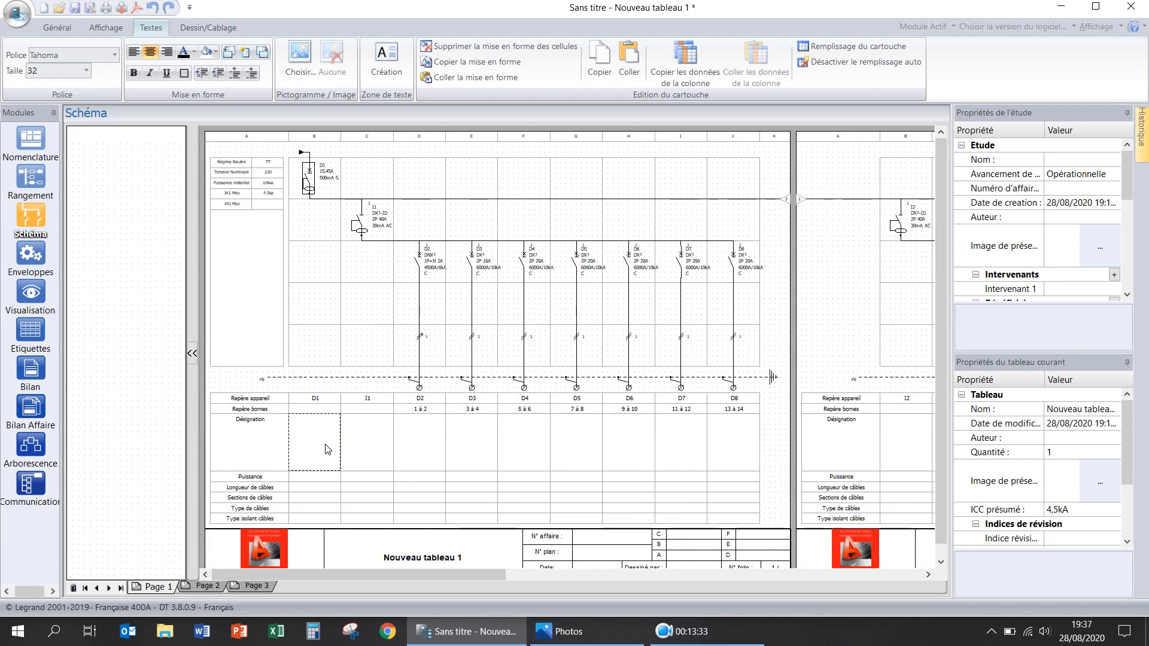
{"action": "type", "text": "Disjoncteur abon"}
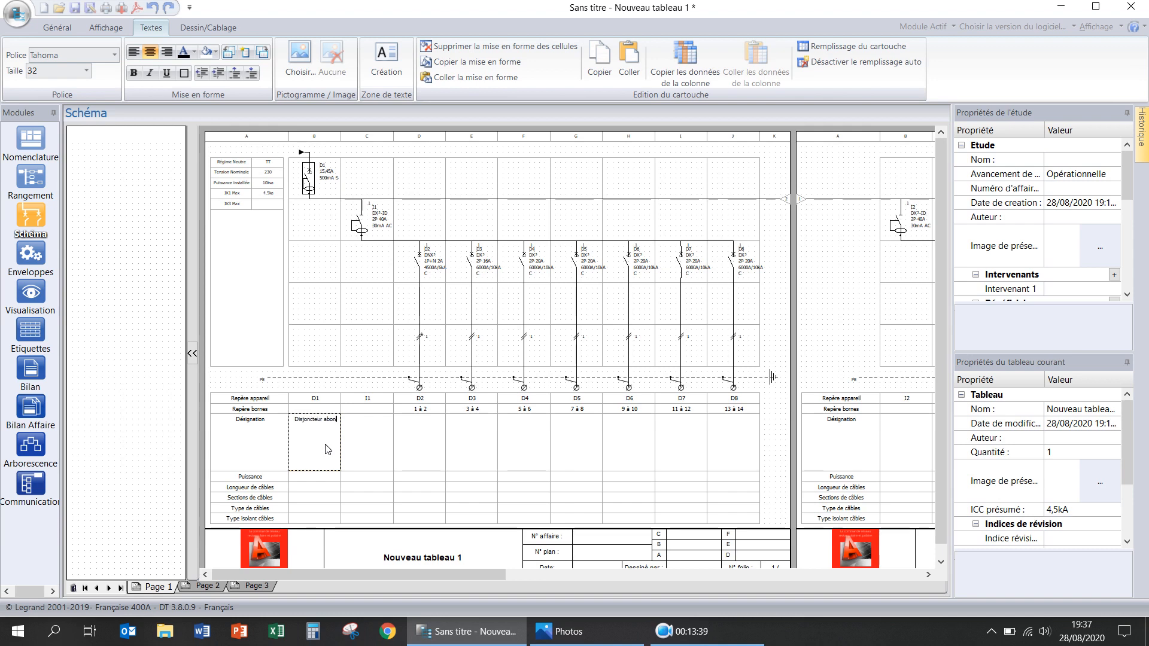
{"action": "type", "text": "né"}
- Enter "ID 1" as the designation of residual current switch I1
{"action": "left_click", "coordinate": [360, 432]}
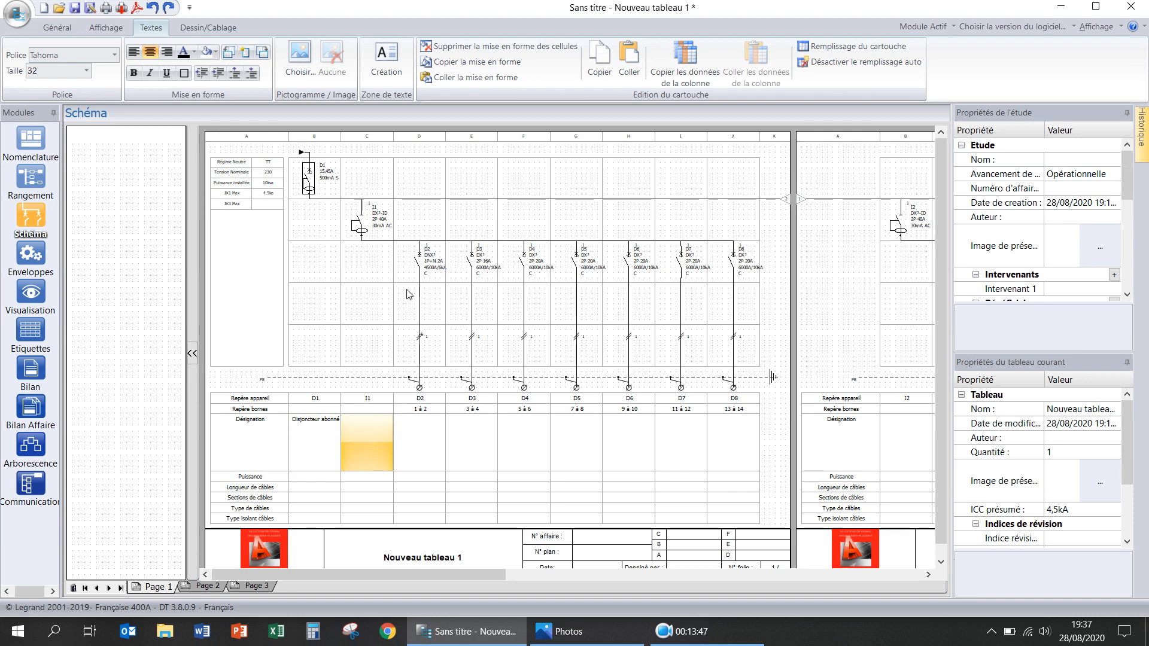
{"action": "left_click", "coordinate": [367, 432]}
{"action": "type", "text": "ID 1"}
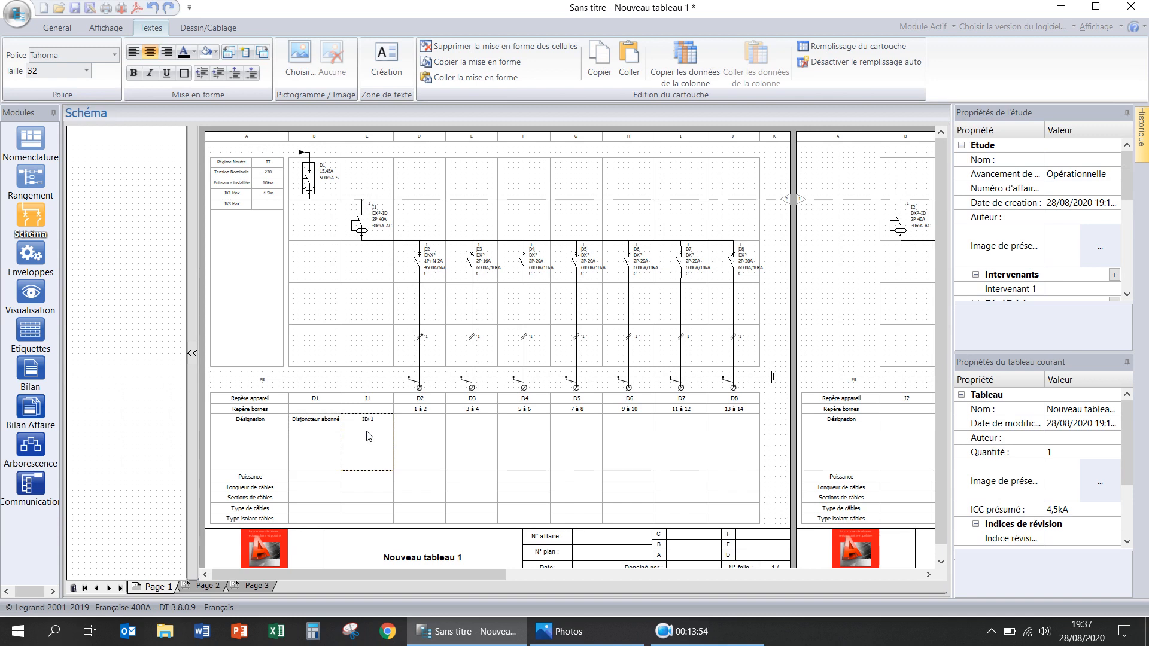
{"action": "left_click", "coordinate": [442, 441]}
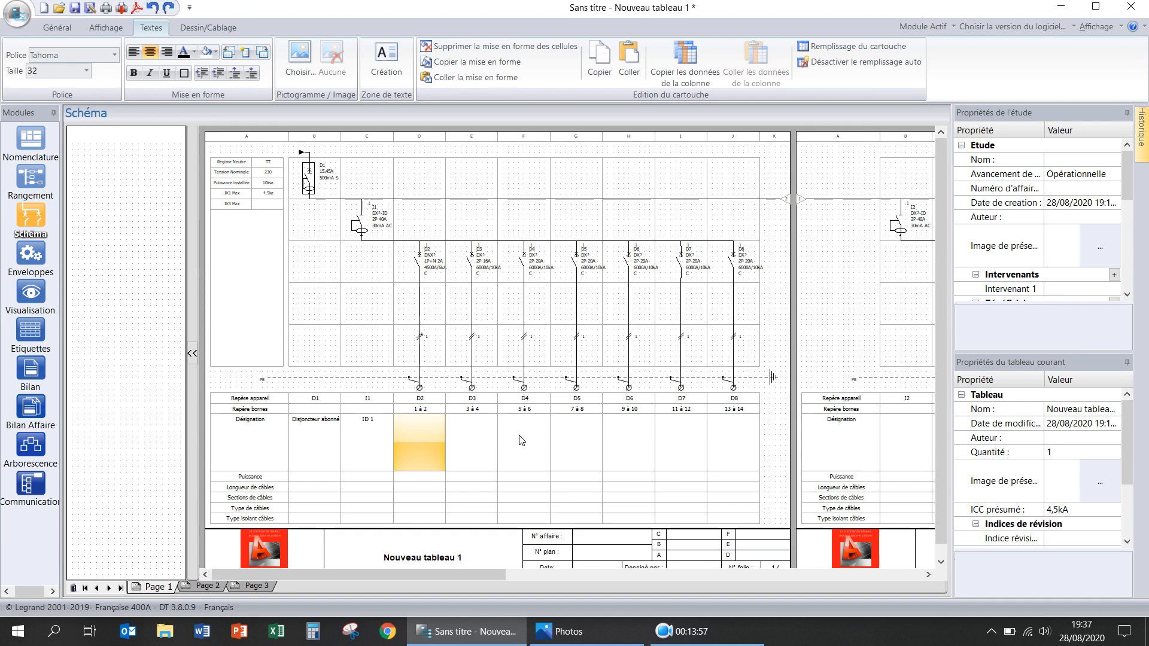
{"action": "left_click", "coordinate": [372, 479]}
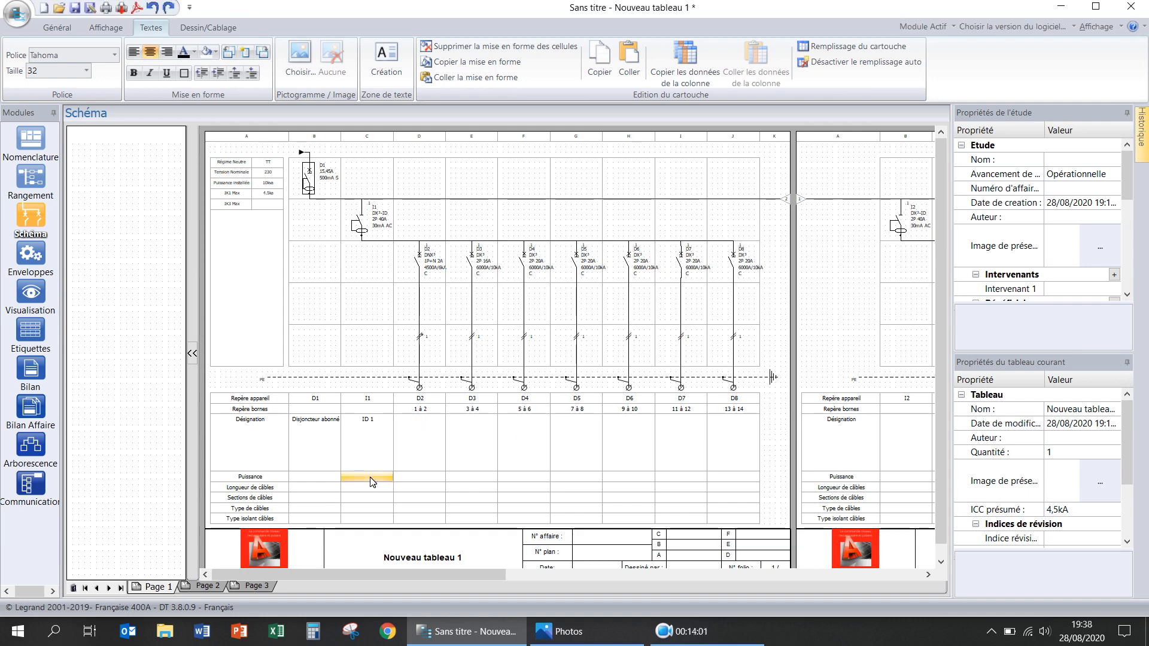
{"action": "left_click", "coordinate": [365, 488]}
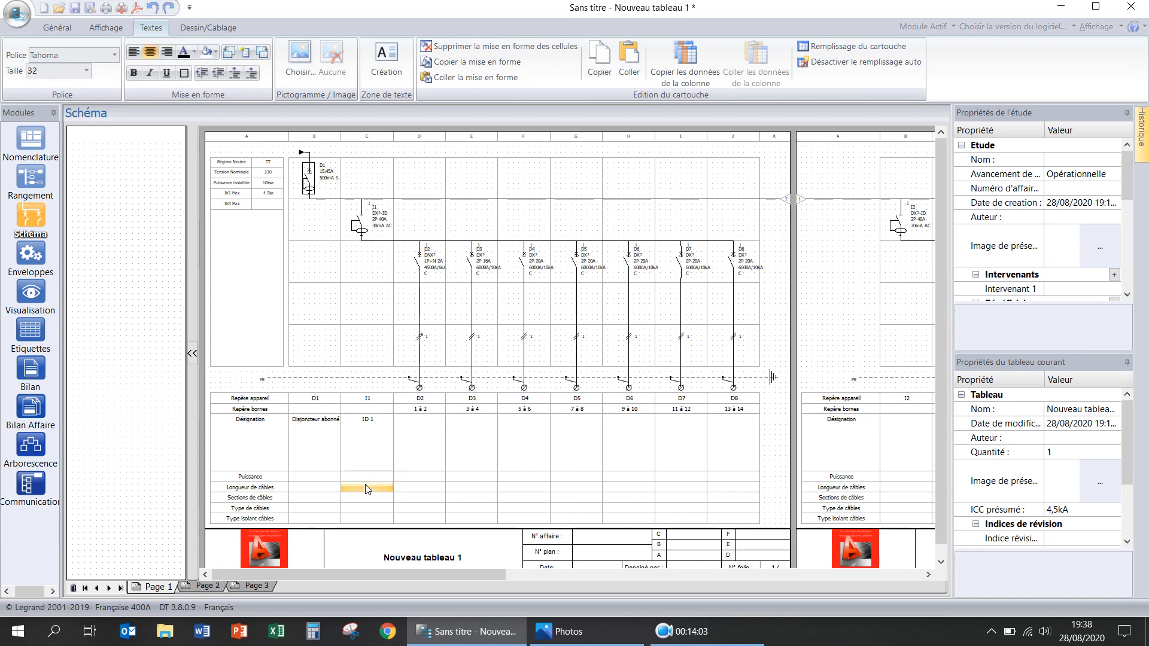
{"action": "left_click", "coordinate": [359, 500]}
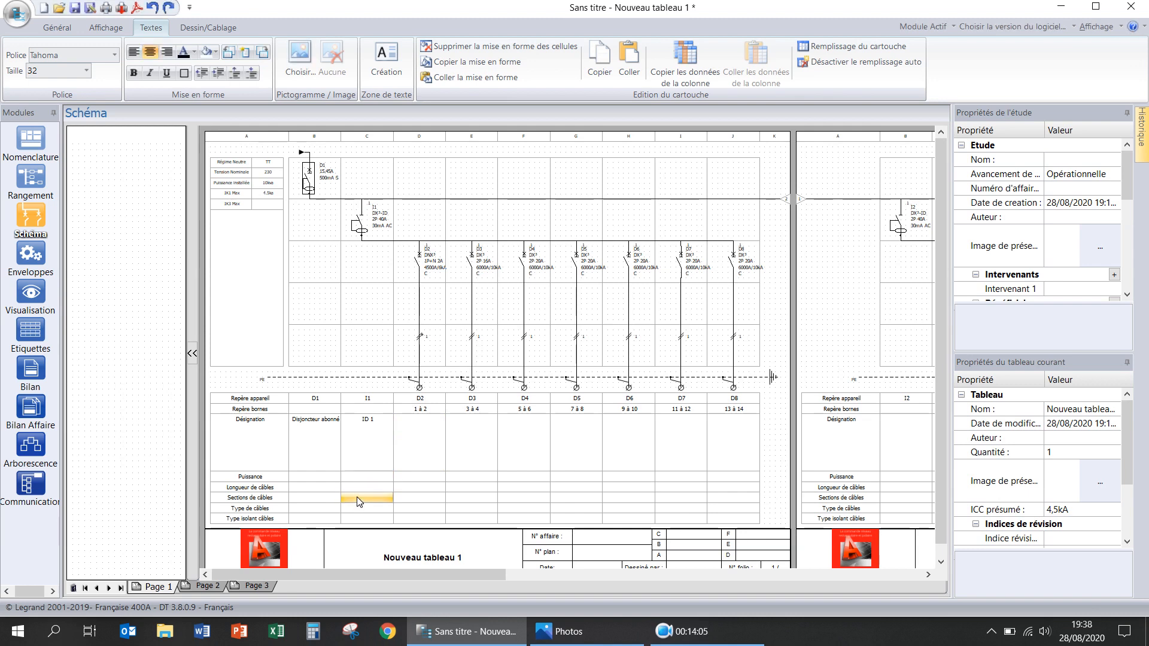
{"action": "left_click", "coordinate": [359, 501]}
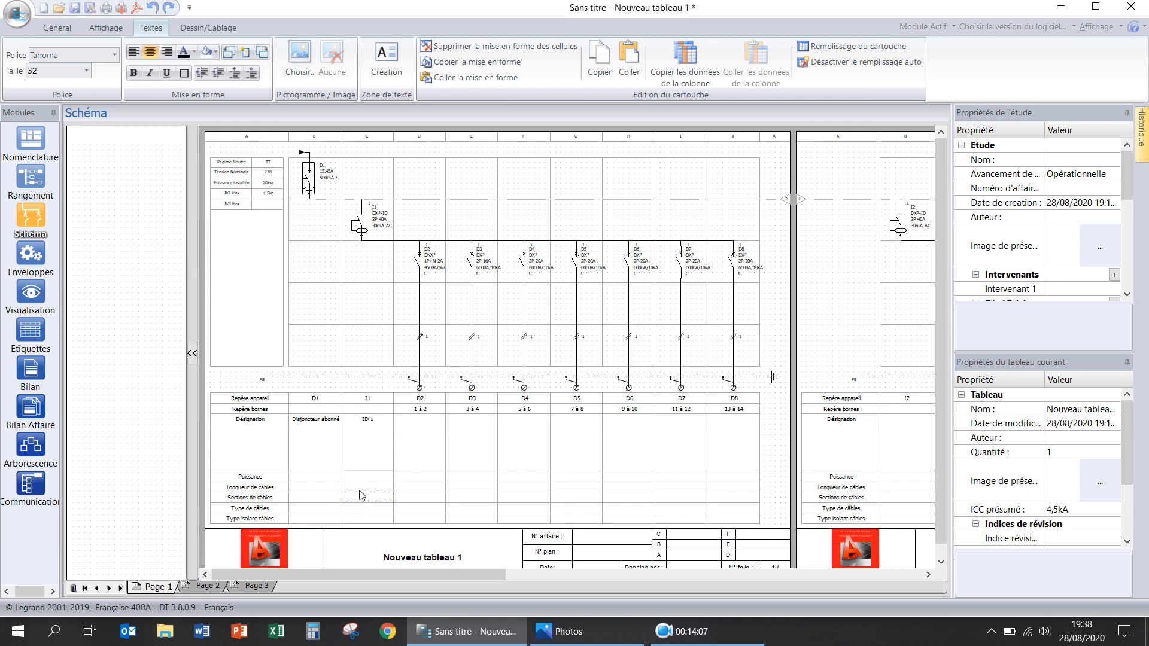
- Set Puissance to 10kva and Longueur de câbles to 10ml for device D1
{"action": "left_click", "coordinate": [309, 479]}
{"action": "left_click", "coordinate": [309, 479]}
{"action": "type", "text": "0kva"}
{"action": "left_click", "coordinate": [323, 490]}
{"action": "type", "text": "10ml"}
- Set Sections de câbles to 2x6mm2 and Type de câbles to U1000RO2V for device D1
{"action": "left_click", "coordinate": [321, 496]}
{"action": "type", "text": "2x6mm3"}
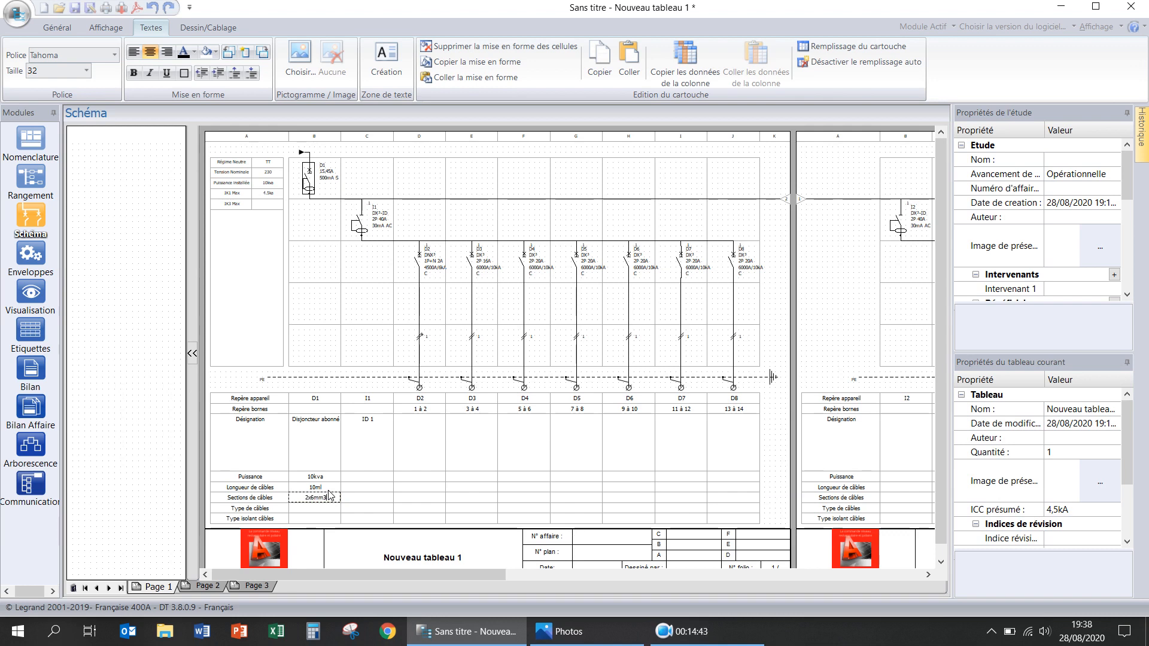
{"action": "key", "text": "BackSpace"}
{"action": "type", "text": "2"}
{"action": "left_click", "coordinate": [318, 509]}
{"action": "type", "text": "U1000RO2V"}
{"action": "key", "text": "Tab"}
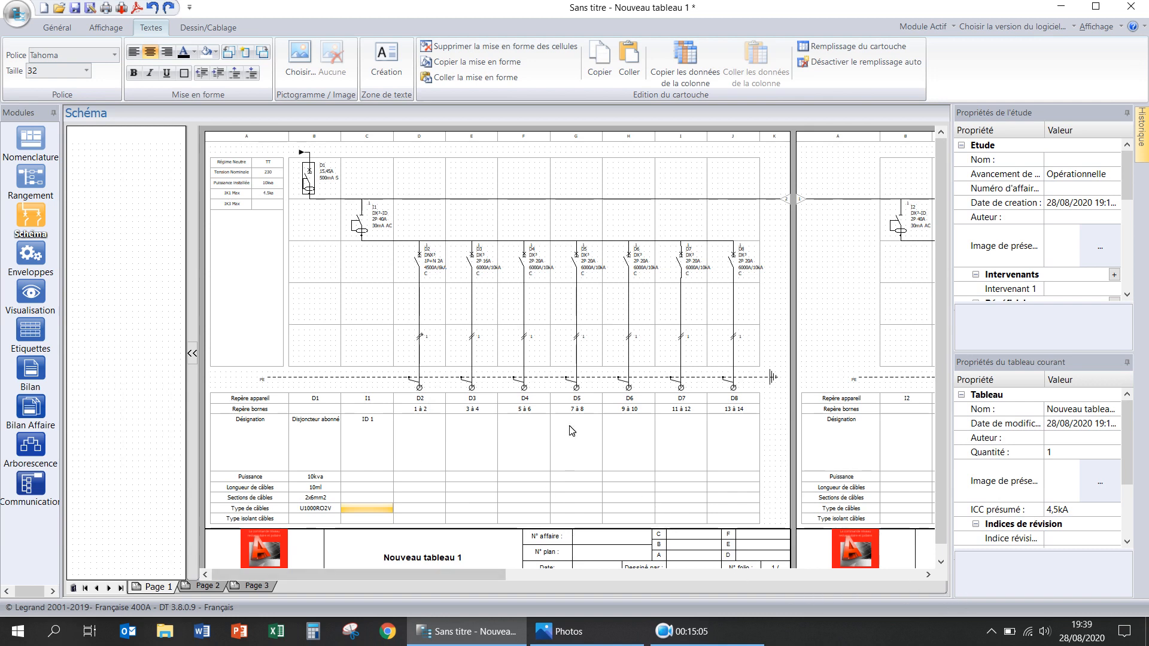
- Check all device rows and their arrangement in the Rangement module
{"action": "left_click", "coordinate": [31, 179]}
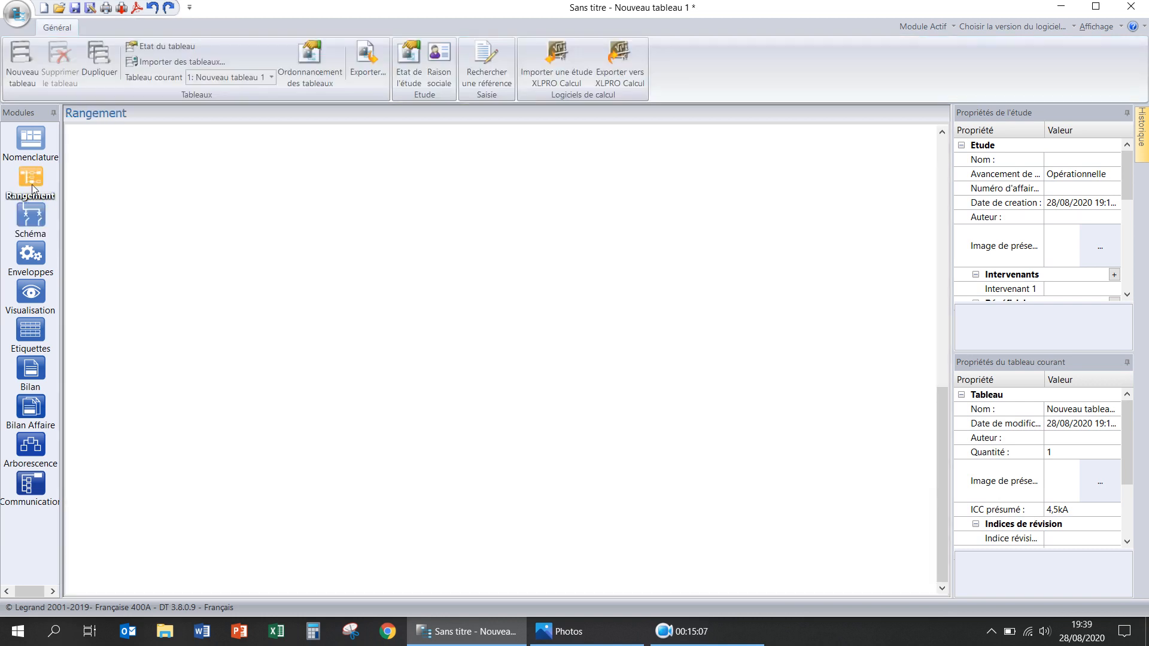
{"action": "scroll", "coordinate": [823, 345], "scroll_direction": "up", "scroll_amount": 10}
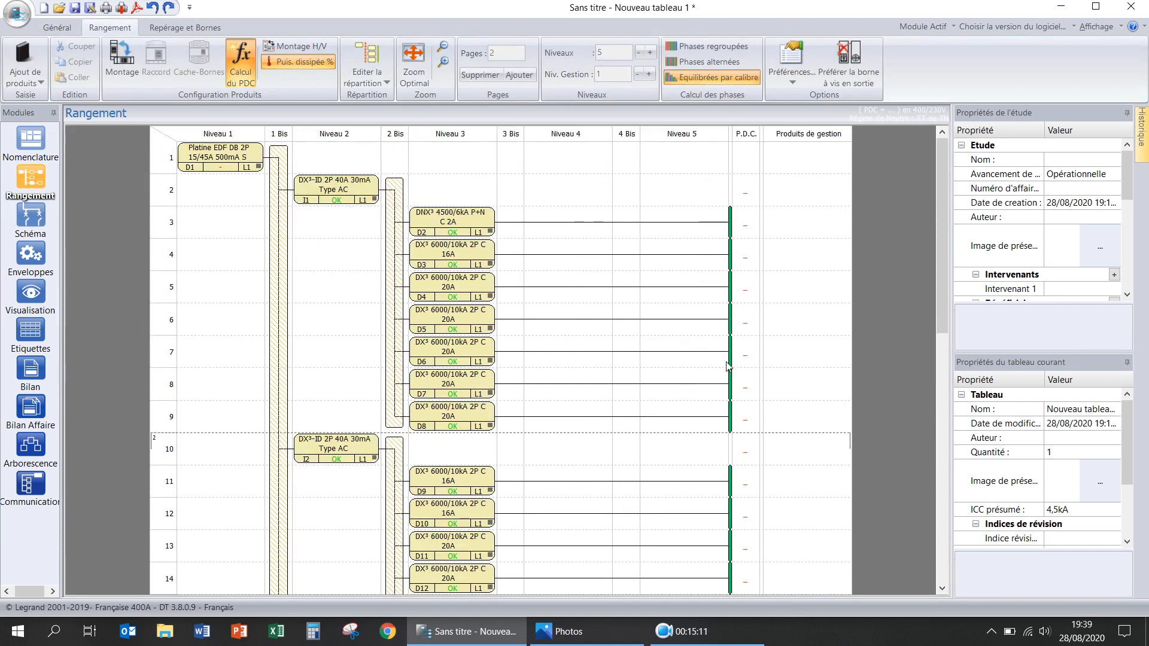
{"action": "scroll", "coordinate": [732, 435], "scroll_direction": "down", "scroll_amount": 3}
{"action": "scroll", "coordinate": [732, 435], "scroll_direction": "down", "scroll_amount": 5}
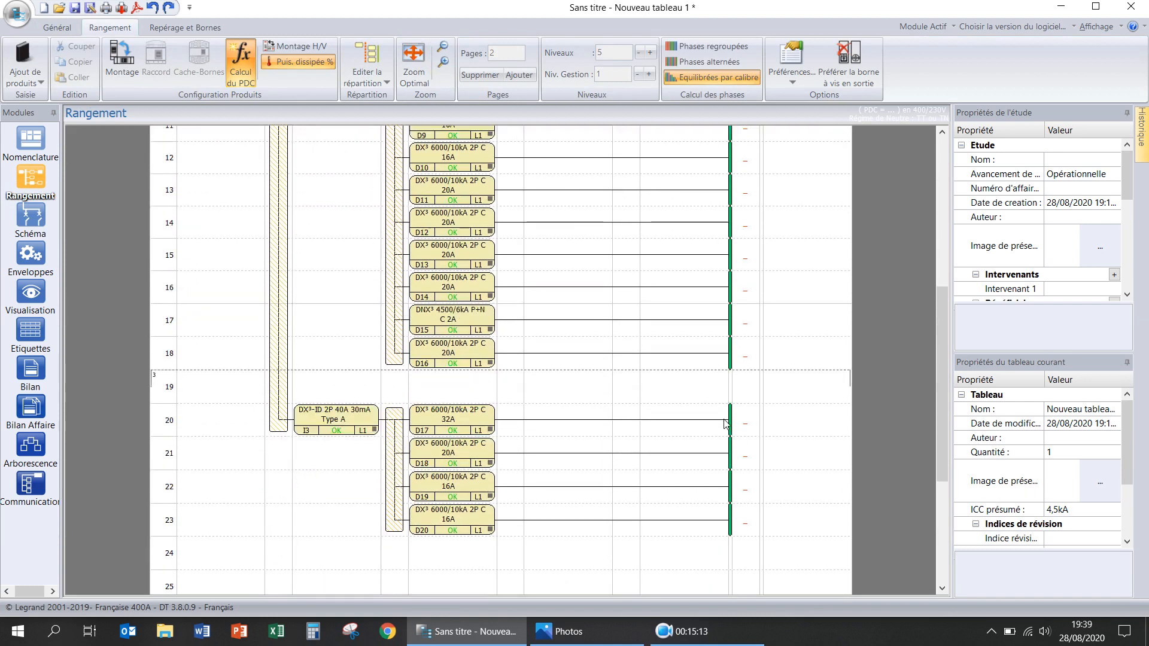
- Return to the Schéma module and set the study name to PROFCAD973
{"action": "left_click", "coordinate": [31, 220]}
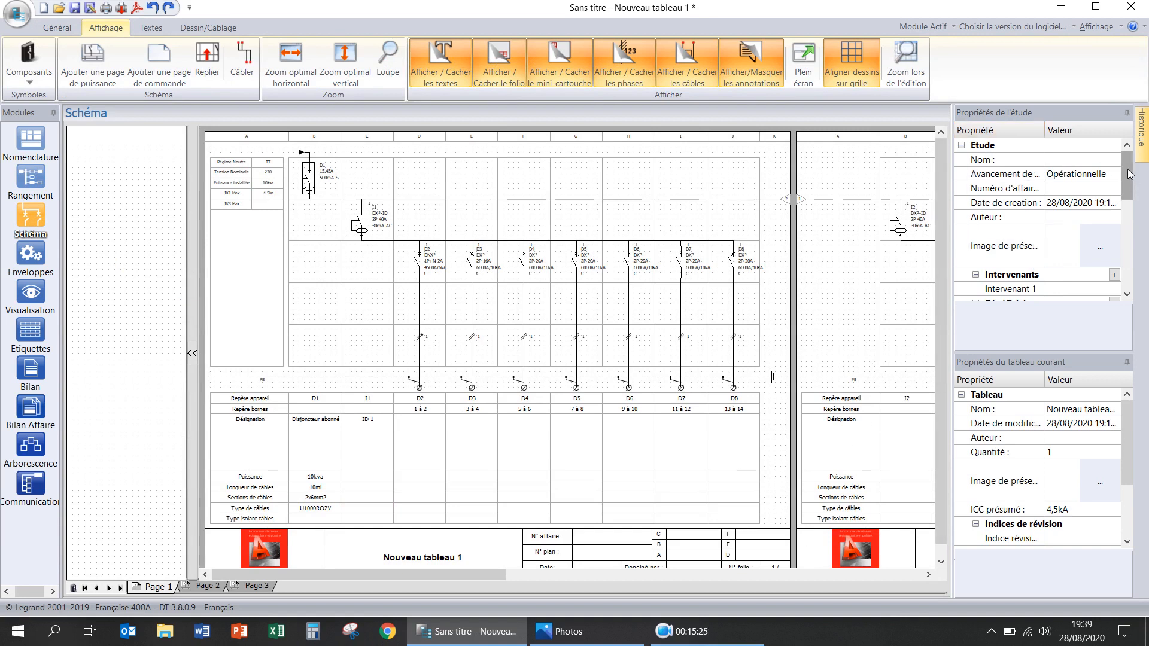
{"action": "left_click", "coordinate": [1063, 161]}
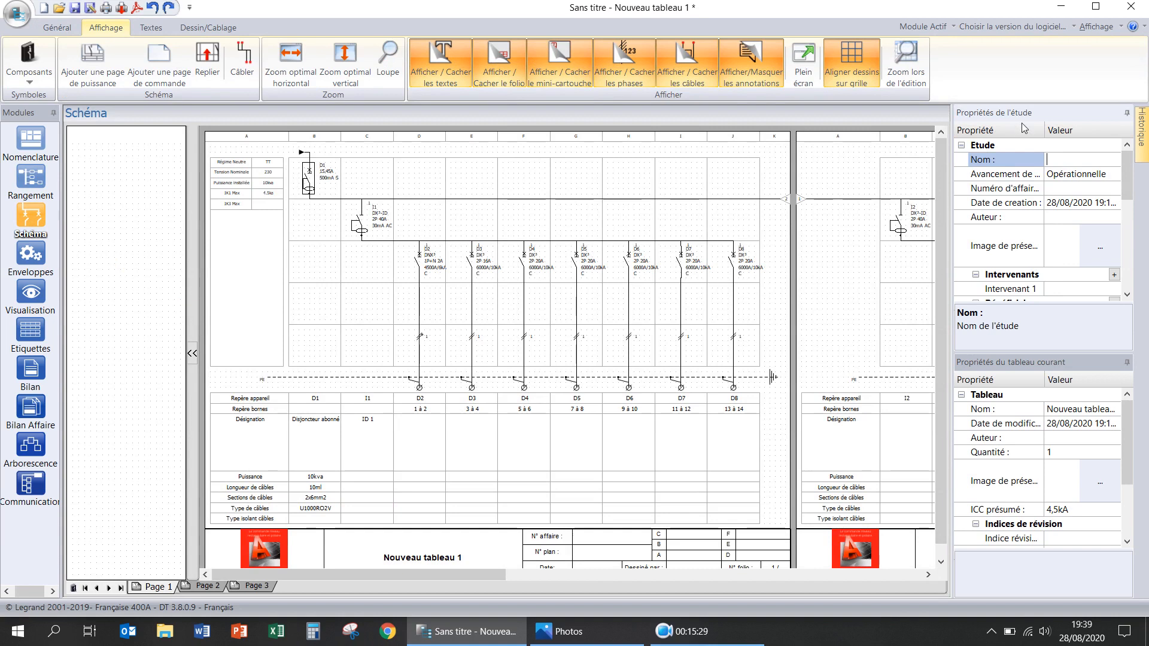
{"action": "type", "text": "PROF"}
- Look through the study properties, from the Intervenants section down to Tableaux de l'étude
{"action": "left_click", "coordinate": [1127, 294]}
{"action": "left_click", "coordinate": [1128, 295]}
{"action": "left_click", "coordinate": [1128, 294]}
{"action": "left_click", "coordinate": [1128, 294]}
{"action": "left_click", "coordinate": [1128, 294]}
{"action": "left_click", "coordinate": [1128, 294]}
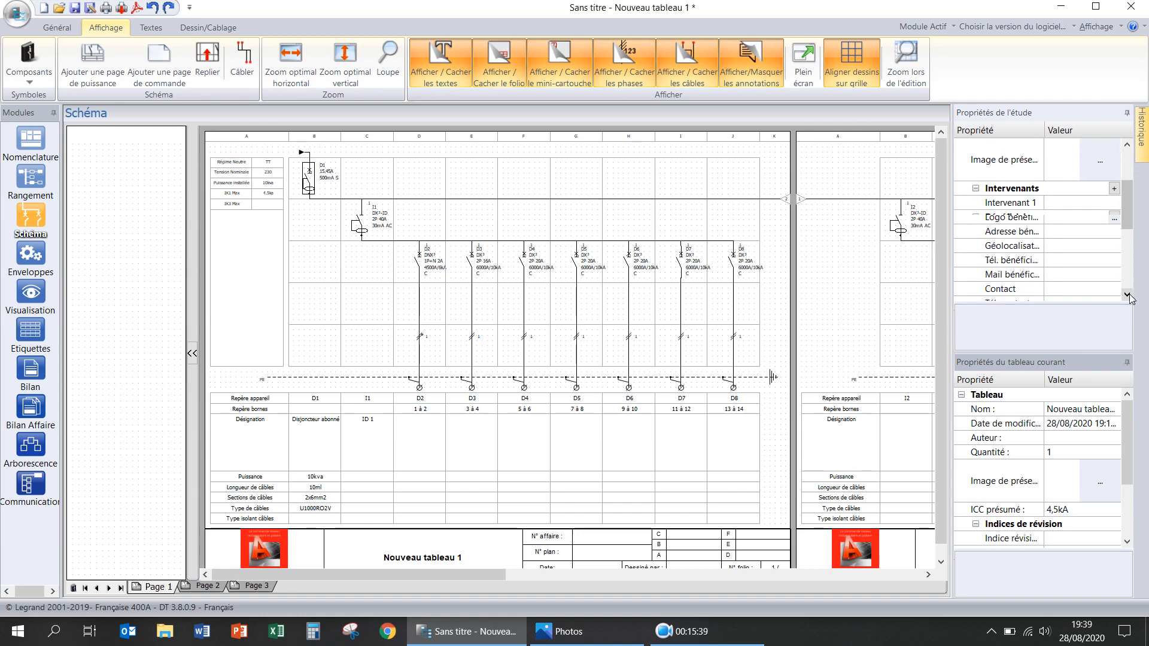
{"action": "left_click", "coordinate": [1128, 294]}
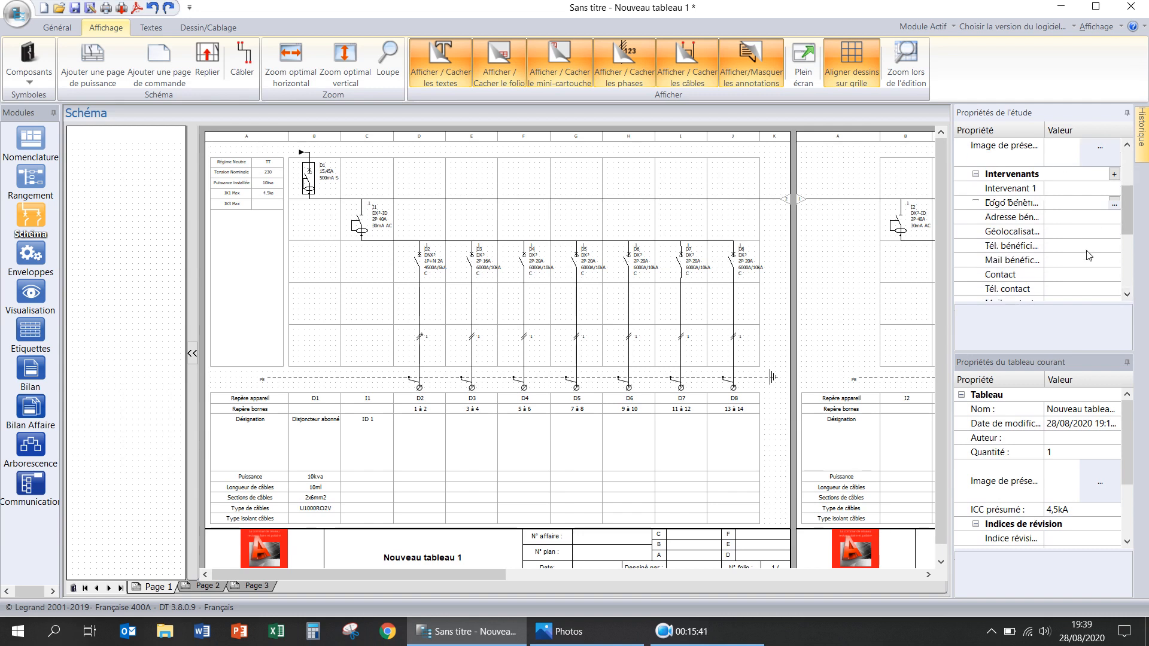
{"action": "left_click", "coordinate": [1127, 294]}
{"action": "left_click", "coordinate": [1127, 294]}
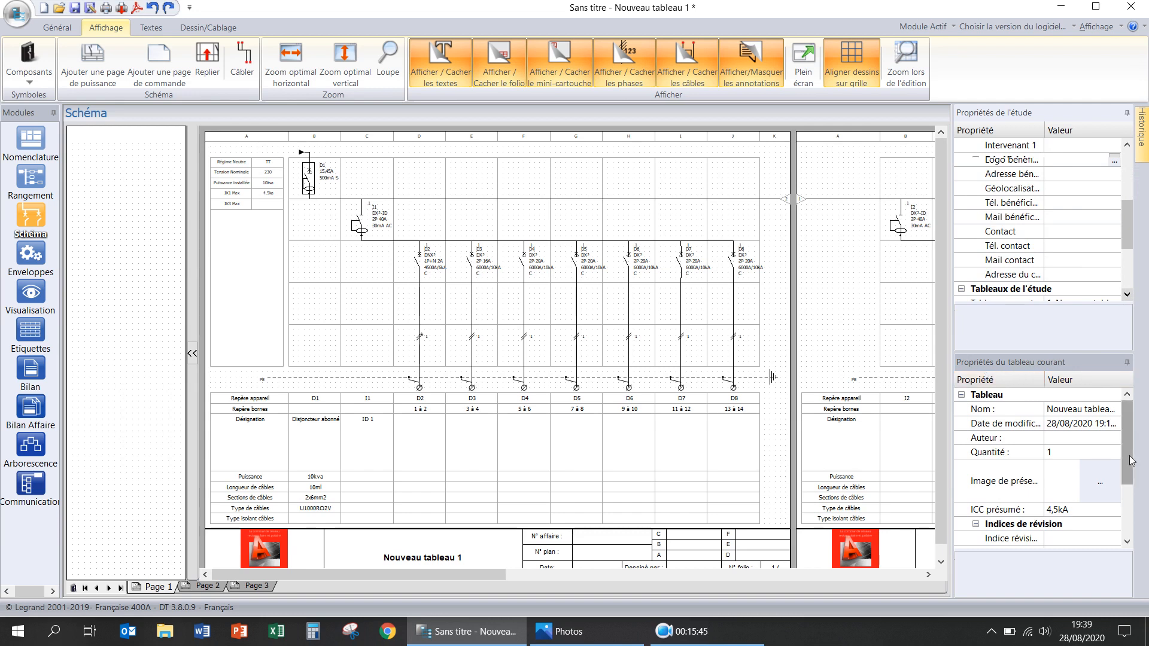
- Set the current panel's Auteur property to PROFCAD973, keeping the title block of page 1 in view
{"action": "left_click", "coordinate": [1073, 438]}
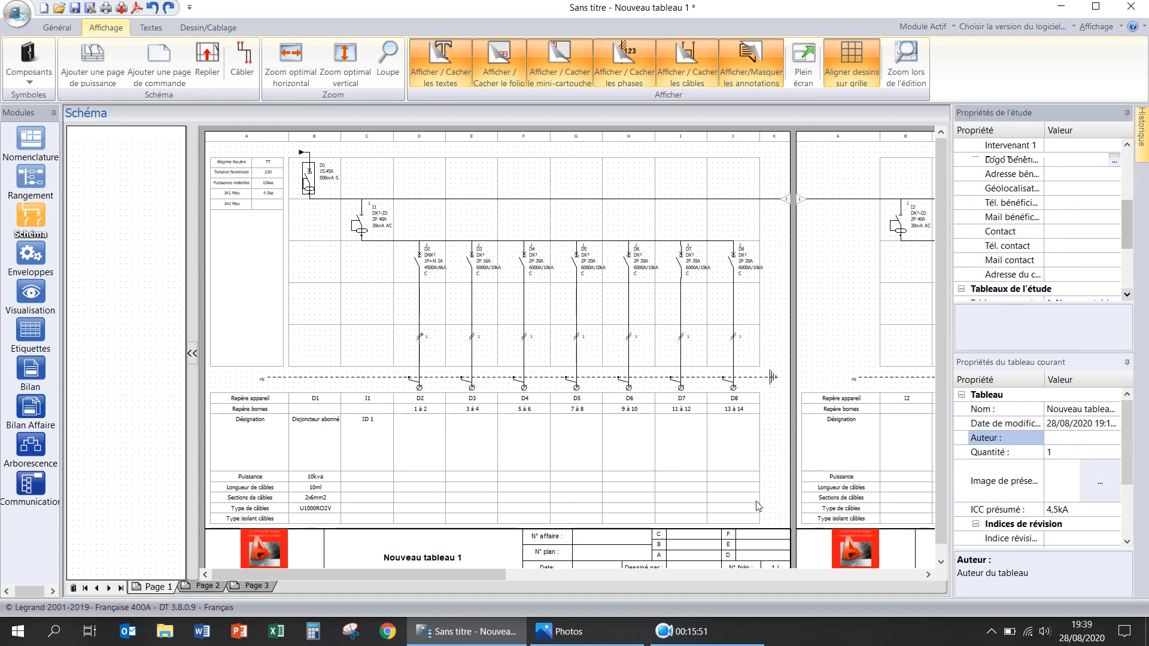
{"action": "left_click", "coordinate": [941, 562]}
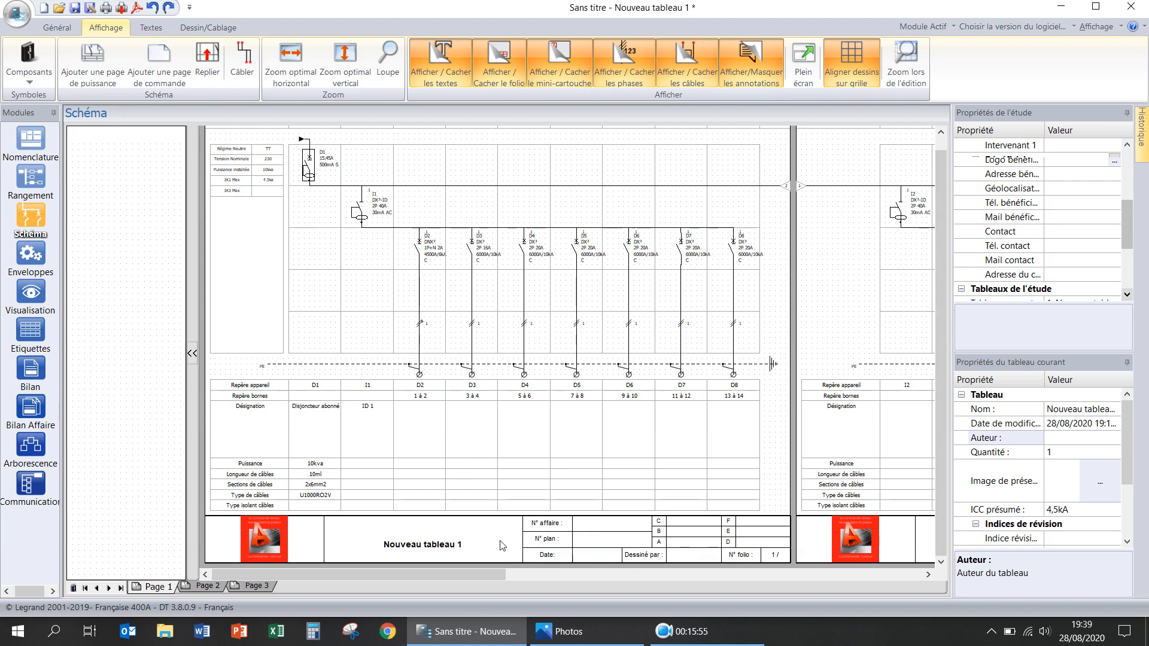
{"action": "left_click", "coordinate": [1060, 442]}
{"action": "type", "text": "PROF"}
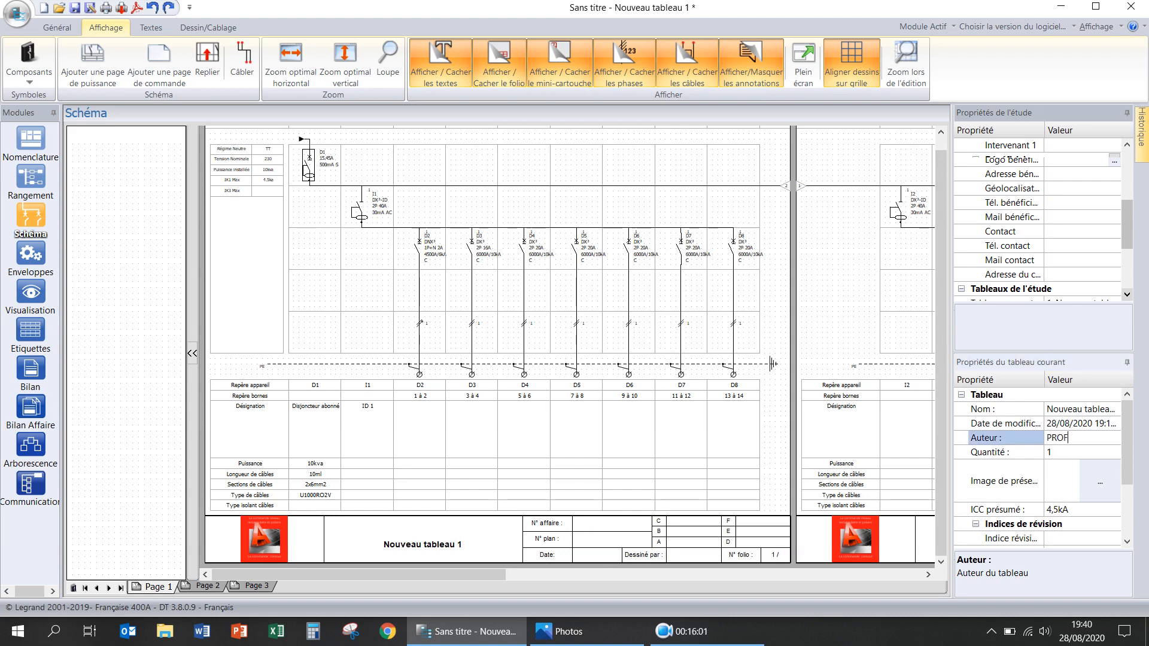
{"action": "type", "text": "CAD97"}
{"action": "left_click", "coordinate": [1128, 542]}
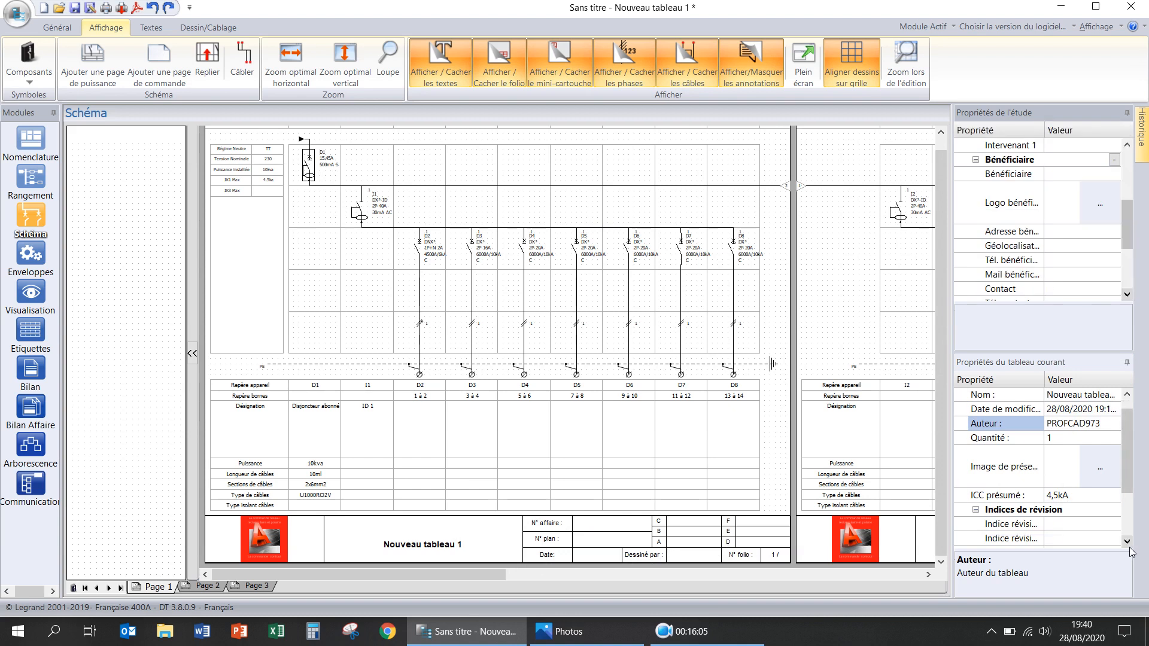
{"action": "left_click", "coordinate": [1128, 542]}
{"action": "left_click", "coordinate": [1071, 511]}
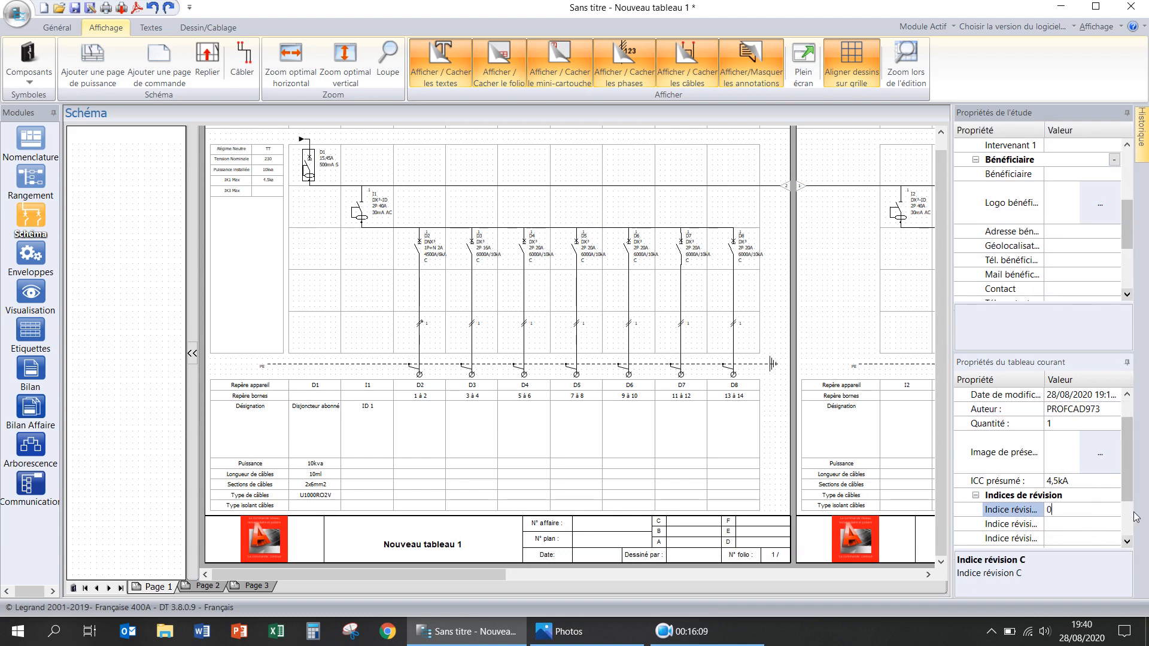
{"action": "left_click", "coordinate": [1129, 492]}
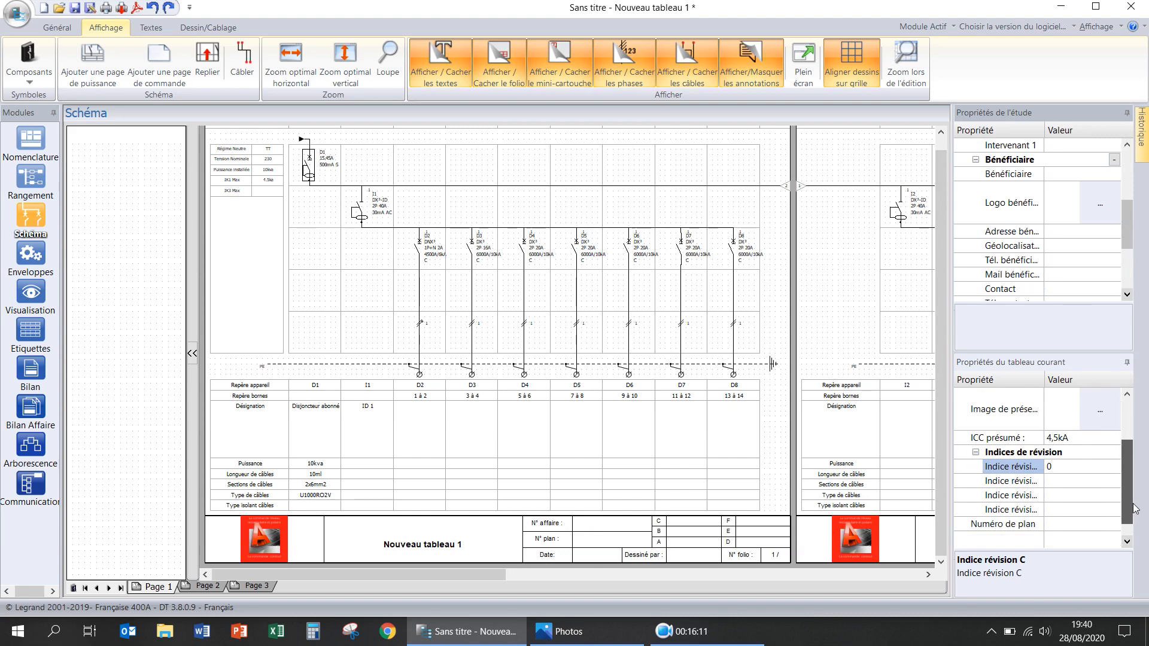
{"action": "left_click", "coordinate": [1063, 509]}
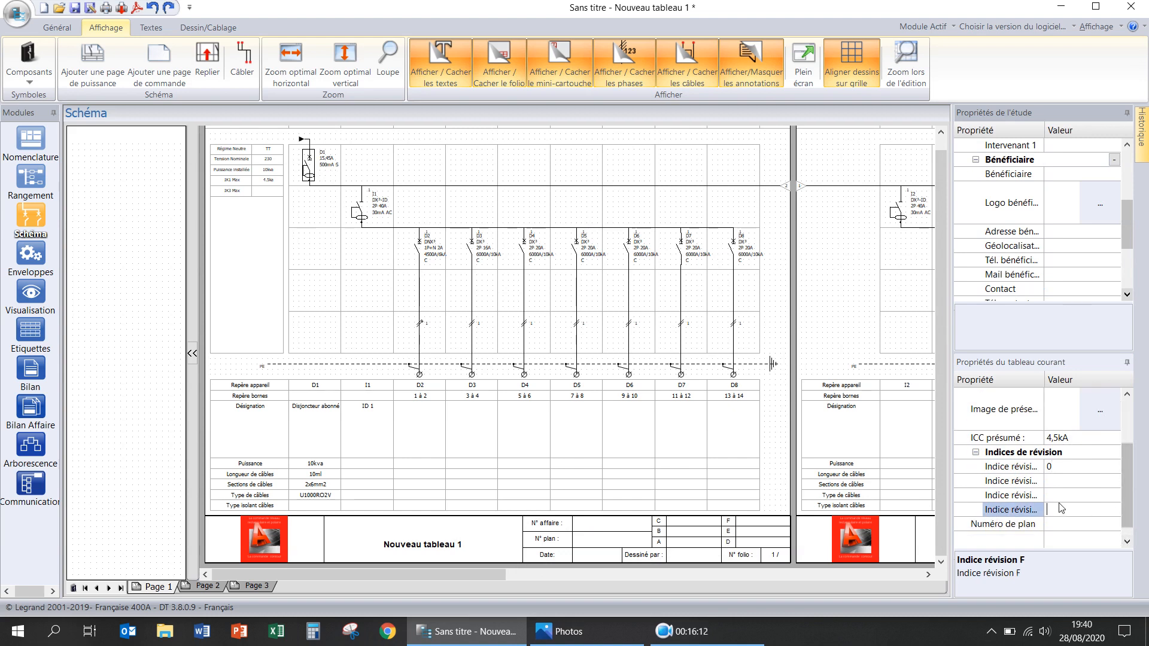
{"action": "left_click", "coordinate": [1055, 468]}
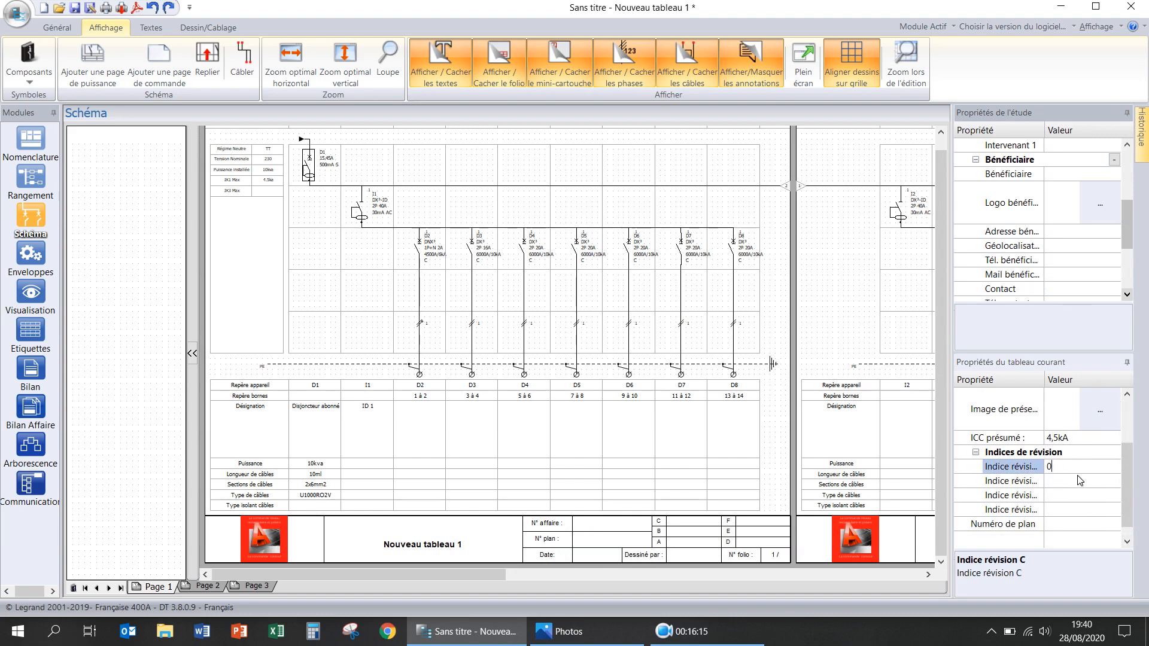
- Set Numéro de plan to 1200 in the current panel's properties and leave the revision indices blank
{"action": "left_click_drag", "start_coordinate": [1124, 515], "coordinate": [1120, 542]}
{"action": "left_click", "coordinate": [1066, 512]}
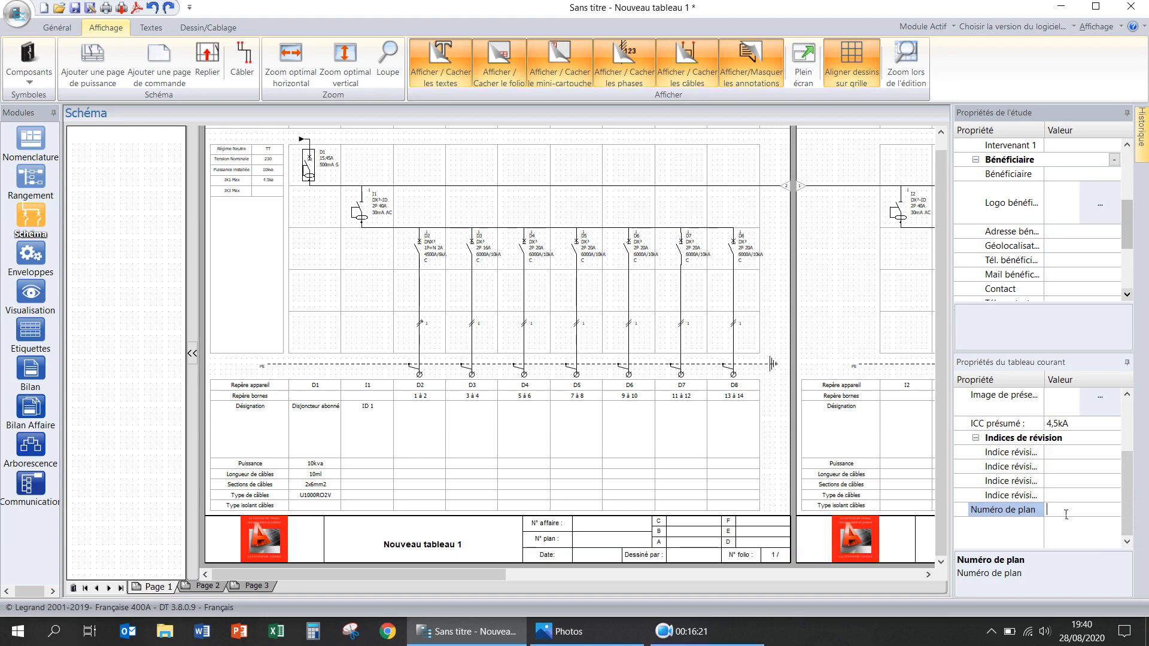
{"action": "type", "text": "1200"}
{"action": "left_click", "coordinate": [1085, 471]}
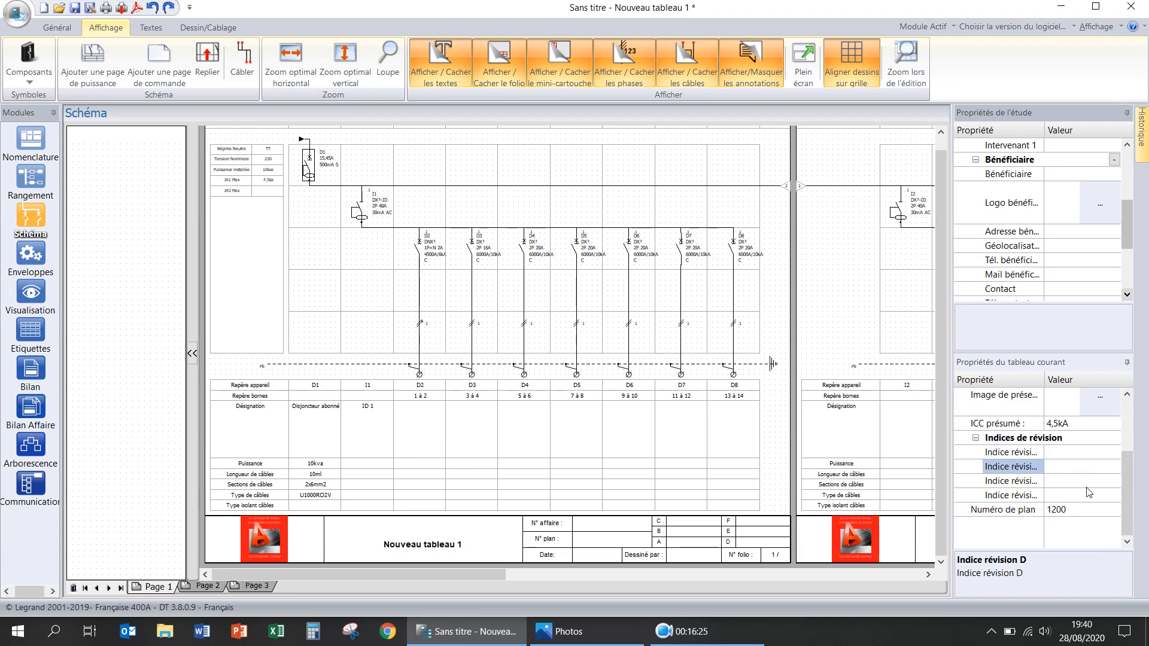
- Review the panel and study properties down to the Tableaux section against the page 1 title block
{"action": "scroll", "coordinate": [1080, 488], "scroll_direction": "up", "scroll_amount": 2}
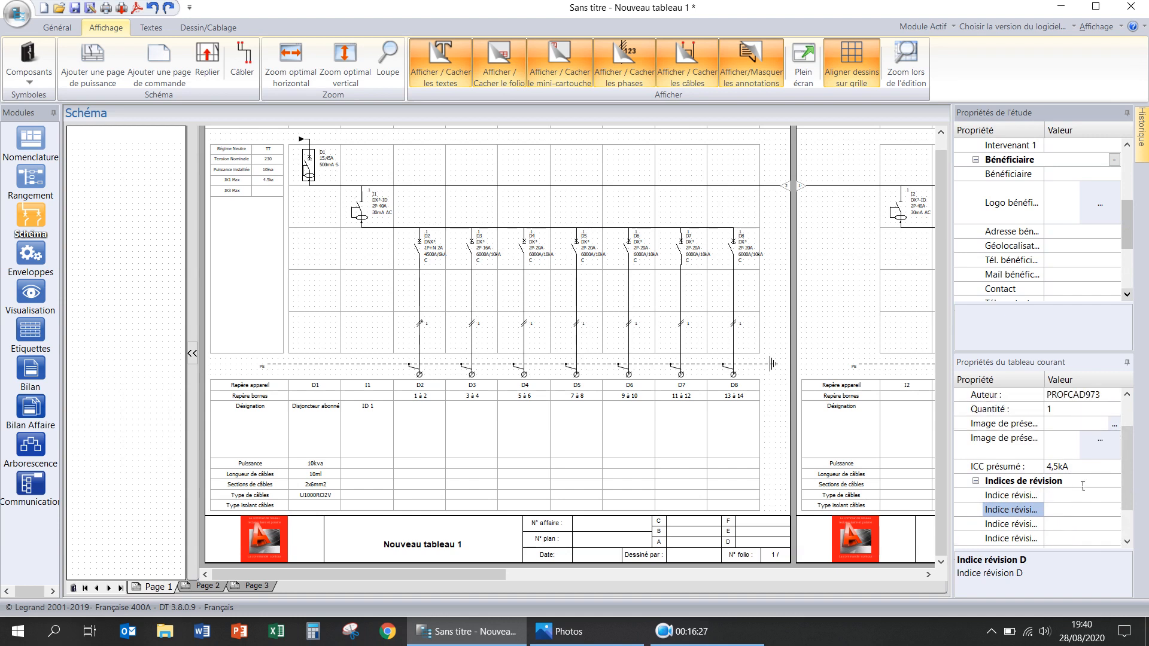
{"action": "scroll", "coordinate": [1084, 486], "scroll_direction": "up", "scroll_amount": 3}
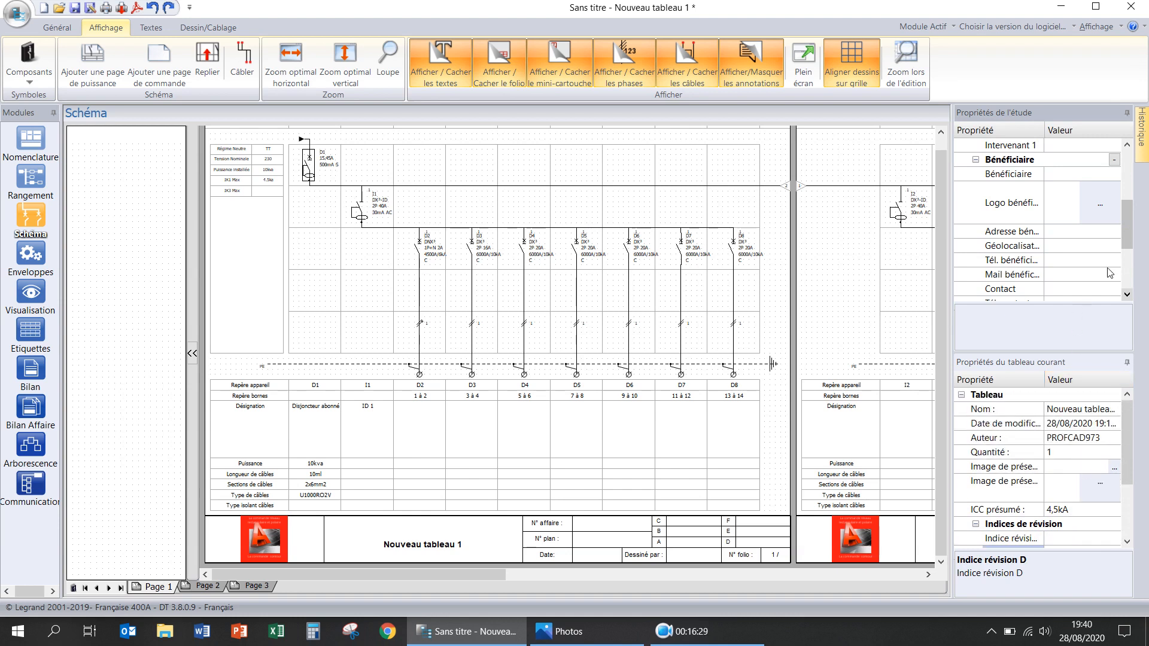
{"action": "scroll", "coordinate": [1090, 234], "scroll_direction": "up", "scroll_amount": 3}
{"action": "scroll", "coordinate": [1091, 234], "scroll_direction": "up", "scroll_amount": 3}
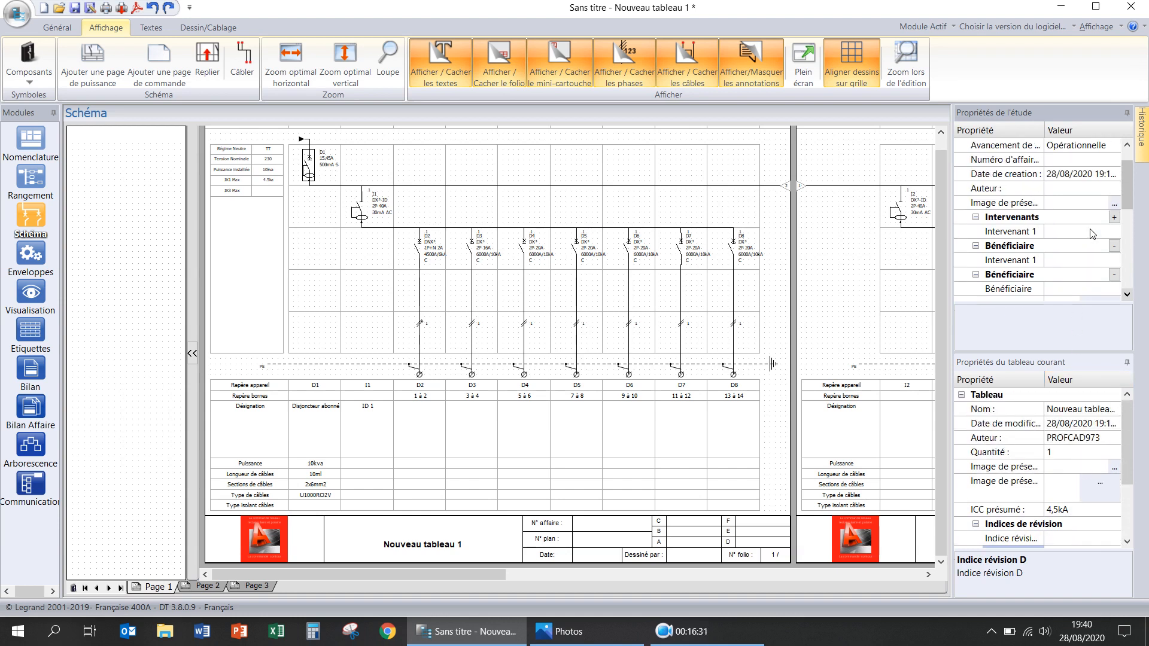
{"action": "scroll", "coordinate": [1092, 235], "scroll_direction": "down", "scroll_amount": 4}
{"action": "scroll", "coordinate": [1090, 234], "scroll_direction": "down", "scroll_amount": 5}
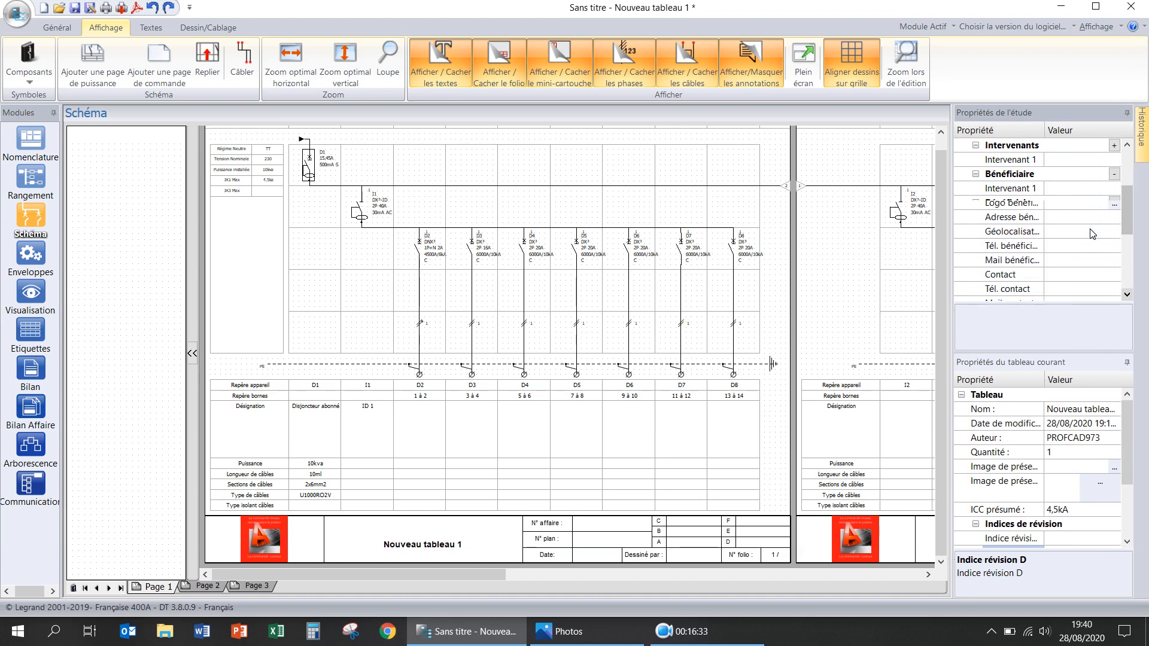
{"action": "scroll", "coordinate": [1092, 234], "scroll_direction": "down", "scroll_amount": 2}
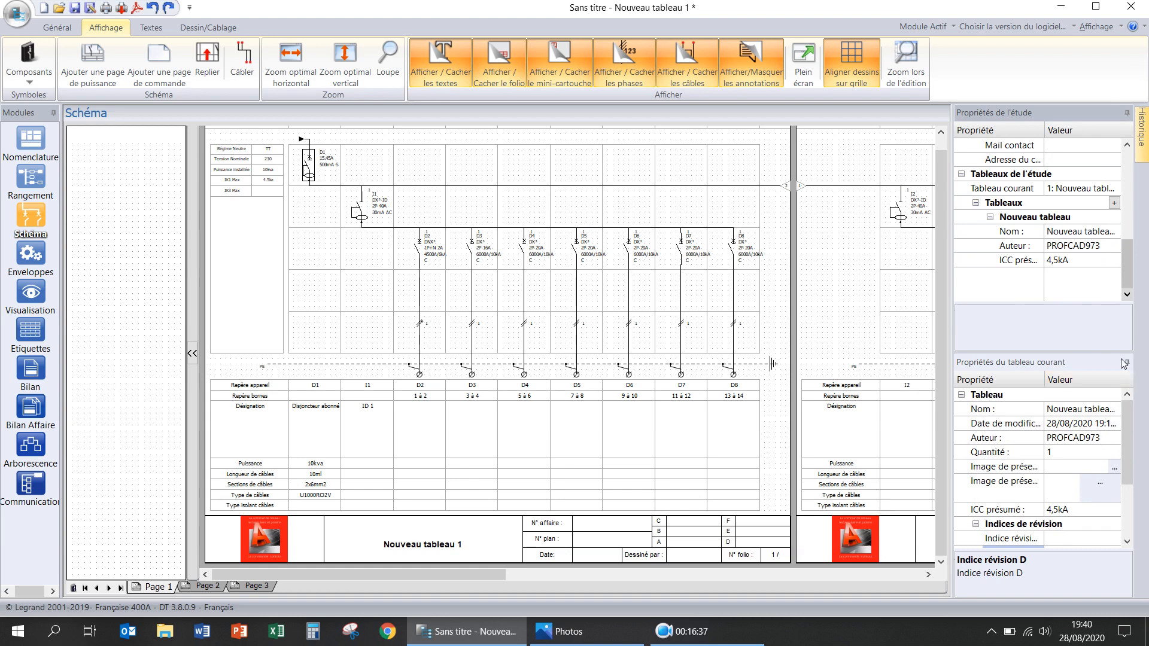
{"action": "left_click", "coordinate": [1114, 206]}
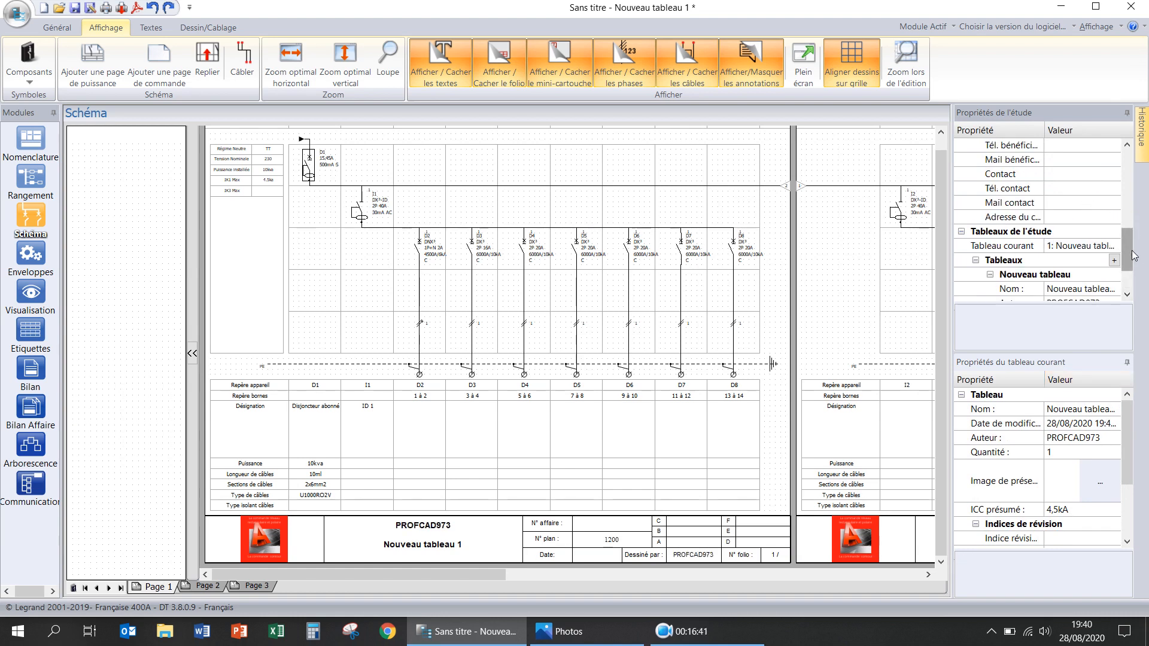
- Rename the current panel to SCHEMA MAISON T4 in its properties
{"action": "left_click_drag", "start_coordinate": [1127, 249], "coordinate": [1128, 259]}
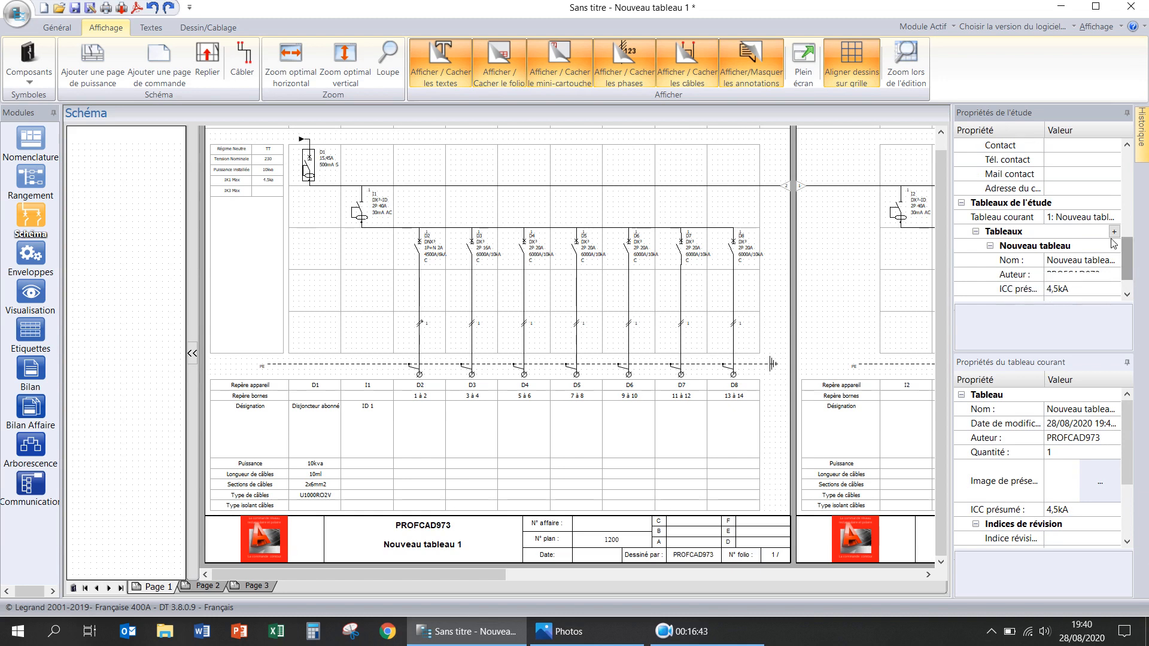
{"action": "left_click", "coordinate": [1084, 218]}
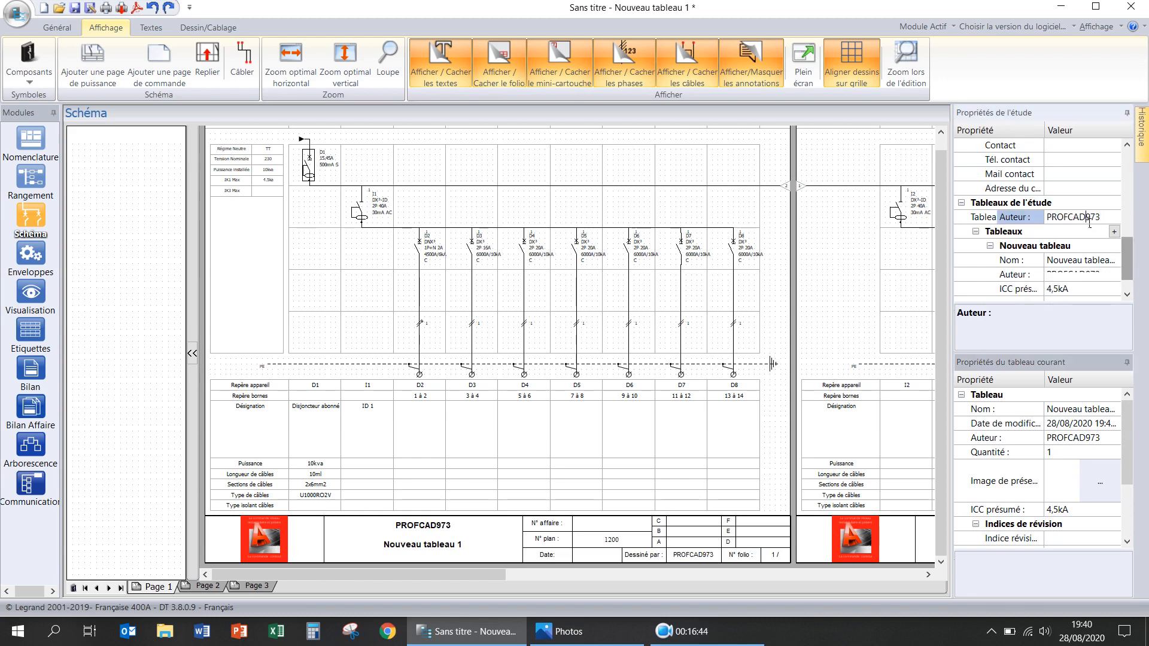
{"action": "left_click", "coordinate": [984, 219]}
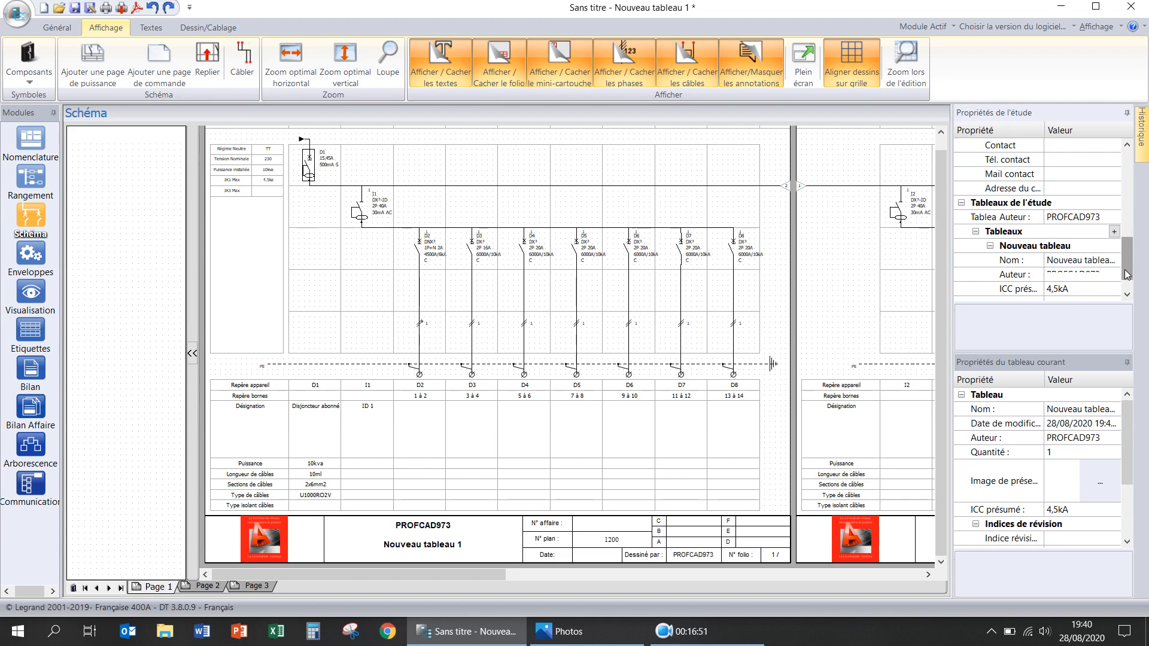
{"action": "left_click_drag", "start_coordinate": [1127, 276], "coordinate": [1128, 291]}
{"action": "scroll", "coordinate": [1106, 454], "scroll_direction": "down", "scroll_amount": 3}
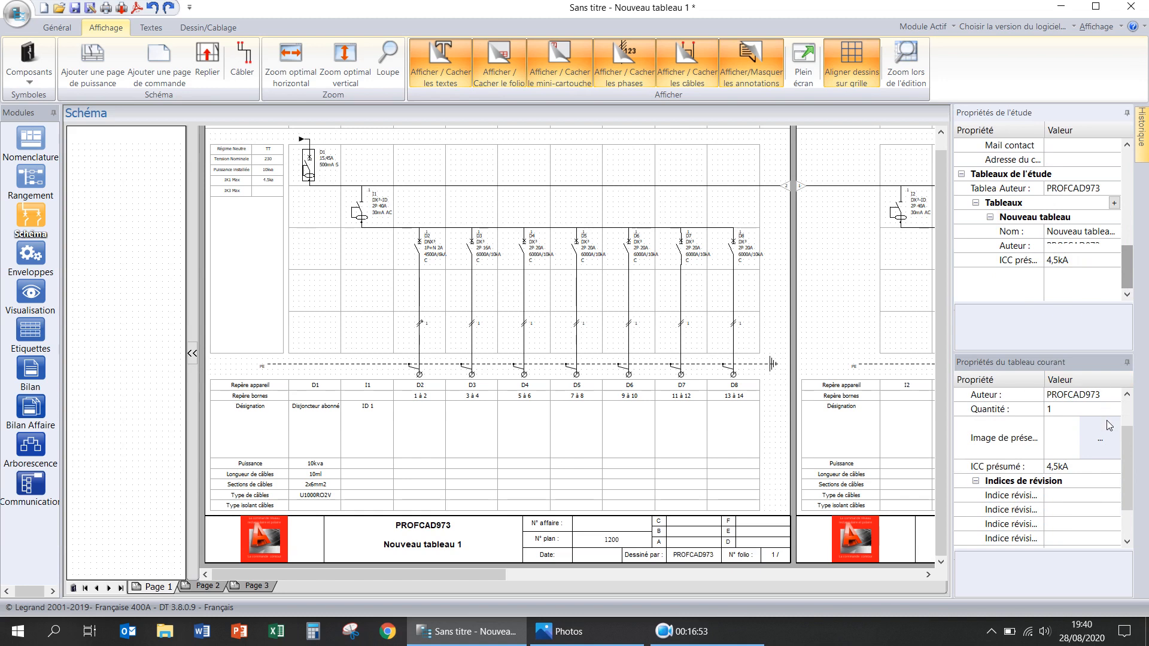
{"action": "scroll", "coordinate": [1106, 455], "scroll_direction": "up", "scroll_amount": 3}
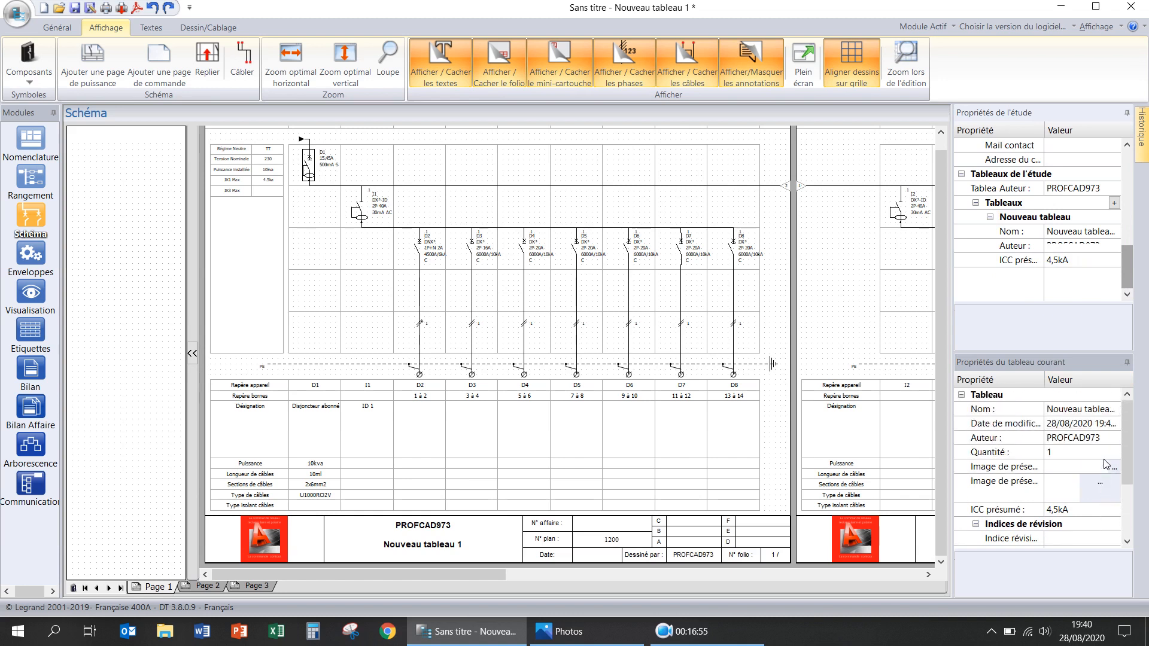
{"action": "left_click", "coordinate": [1083, 423]}
{"action": "left_click", "coordinate": [1078, 412]}
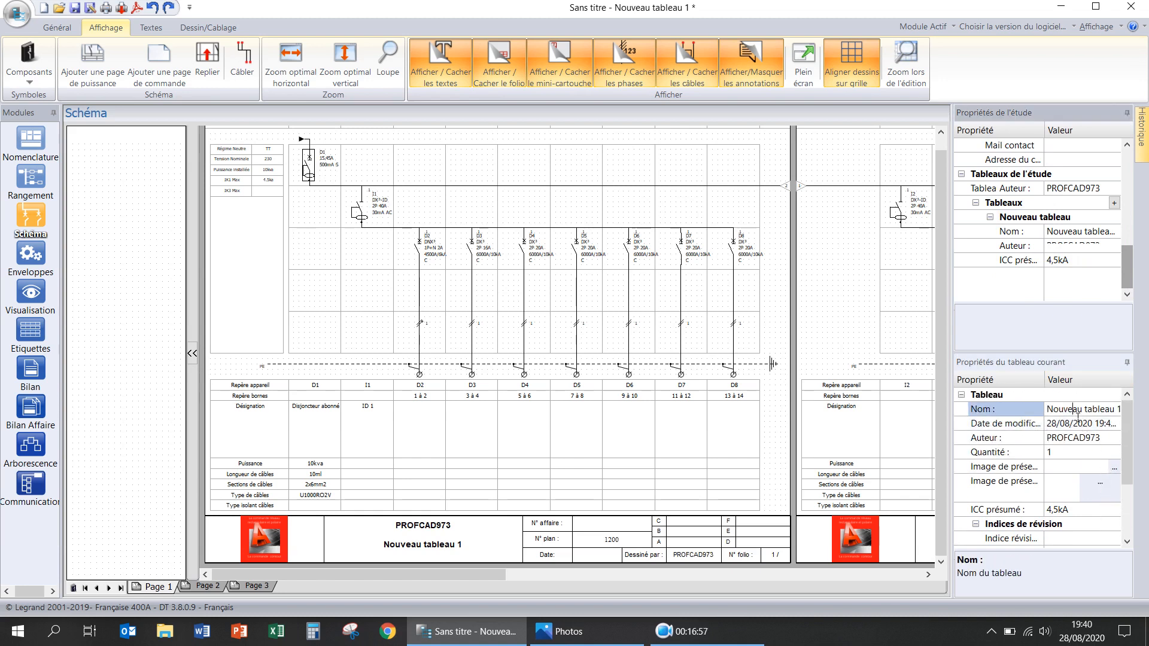
{"action": "left_click_drag", "start_coordinate": [1056, 412], "coordinate": [1145, 413]}
{"action": "type", "text": "SC"}
{"action": "type", "text": "HEMA MAISON T4"}
{"action": "left_click", "coordinate": [682, 419]}
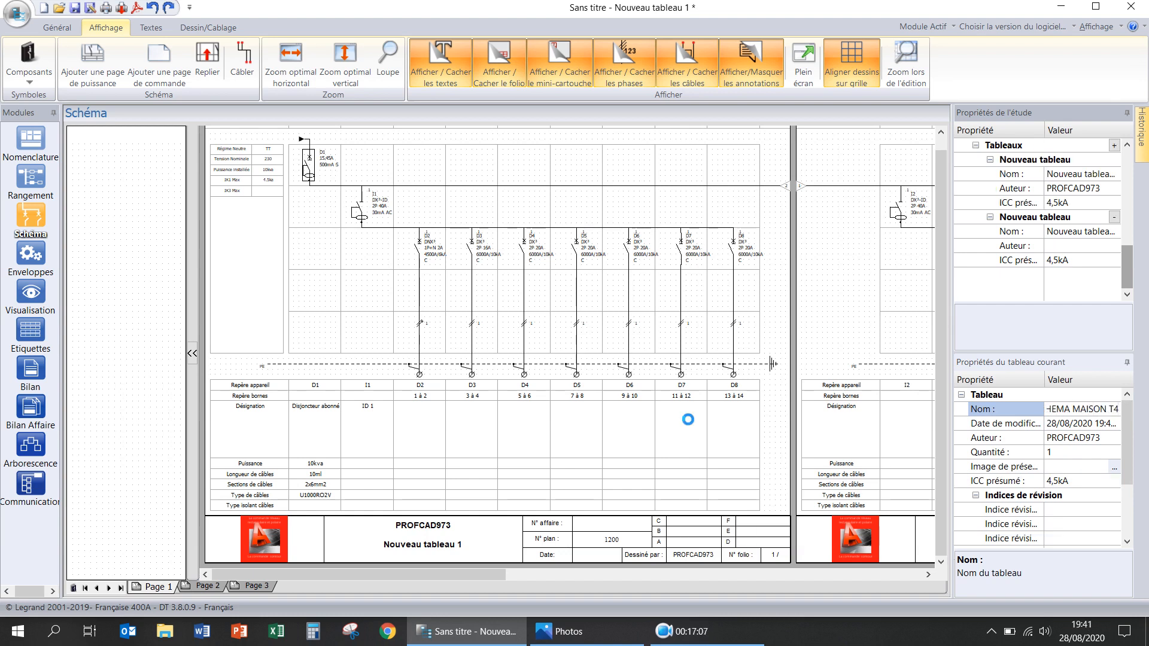
{"action": "left_click", "coordinate": [480, 531]}
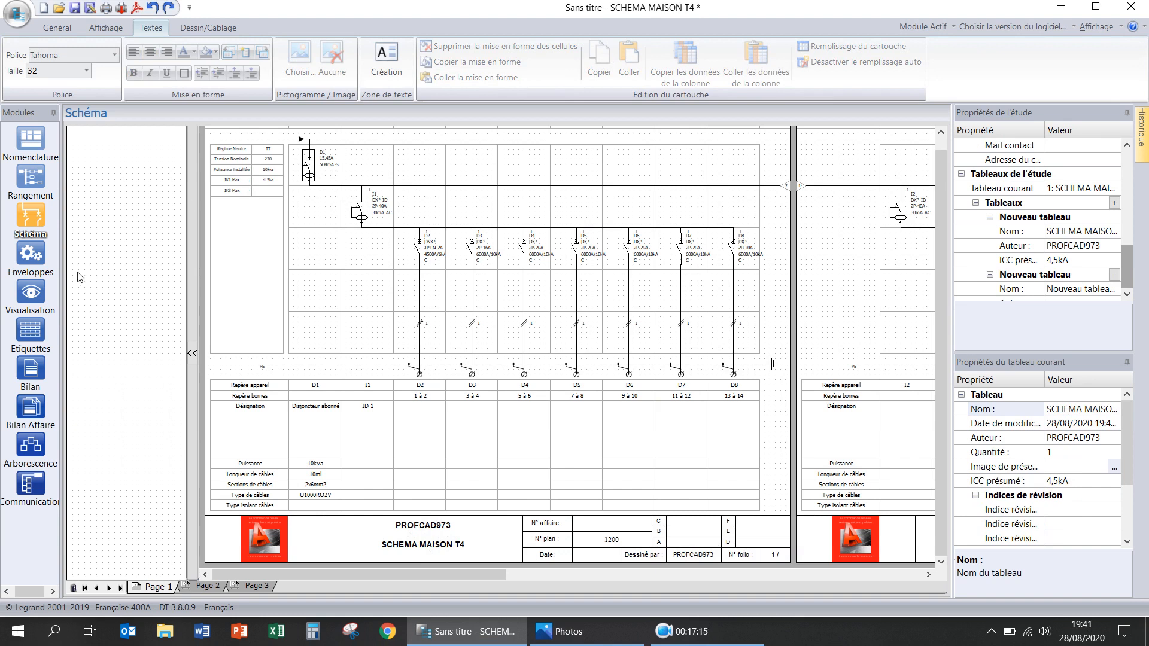
- Set the Coffret Drivia enclosure's width to 18 modules and open its front view in Visualisation
{"action": "left_click", "coordinate": [31, 254]}
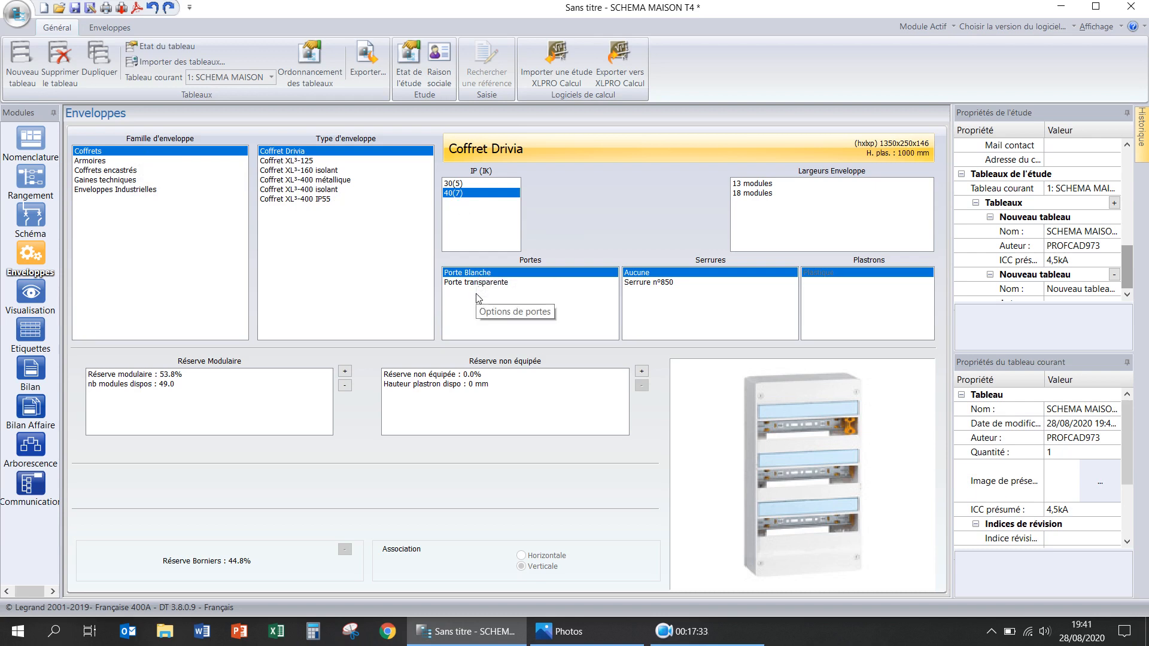
{"action": "left_click", "coordinate": [767, 193]}
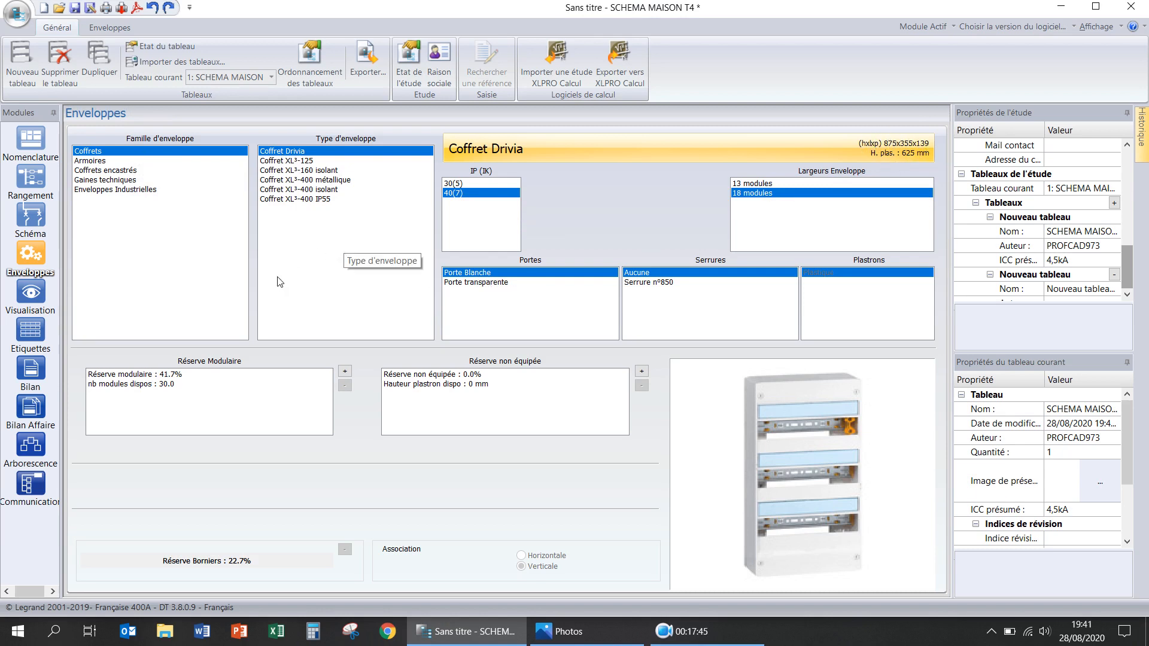
{"action": "left_click", "coordinate": [35, 304]}
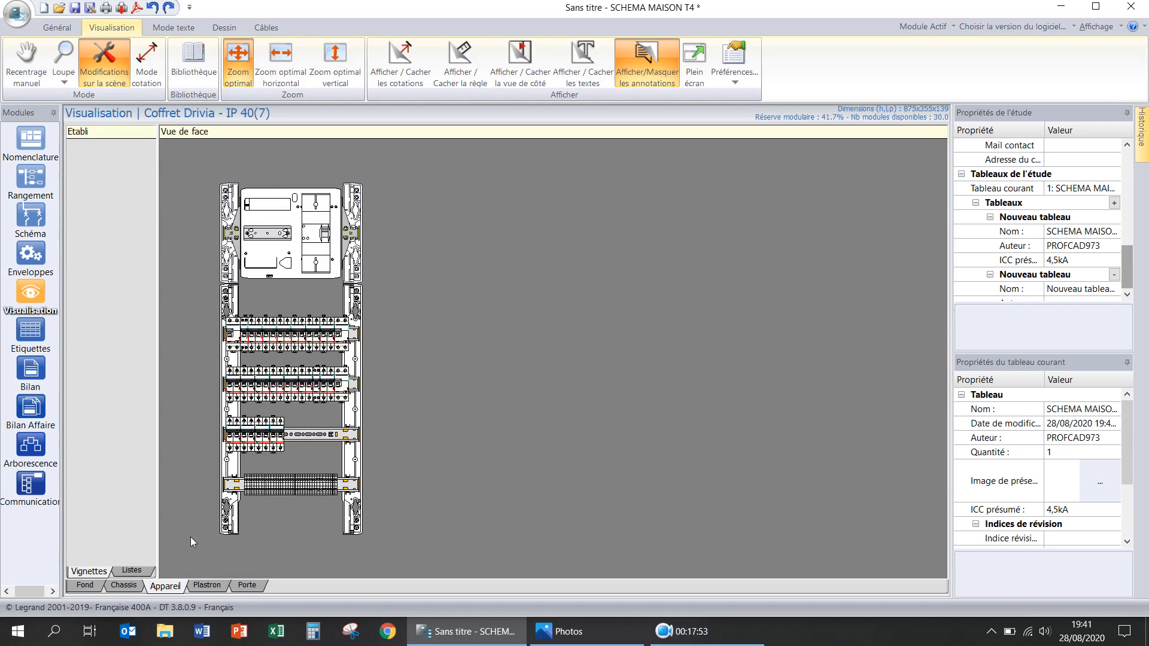
- Go through the Drivia enclosure's front view from Fond to Porte and turn on the display of its dimensions
{"action": "left_click", "coordinate": [84, 585]}
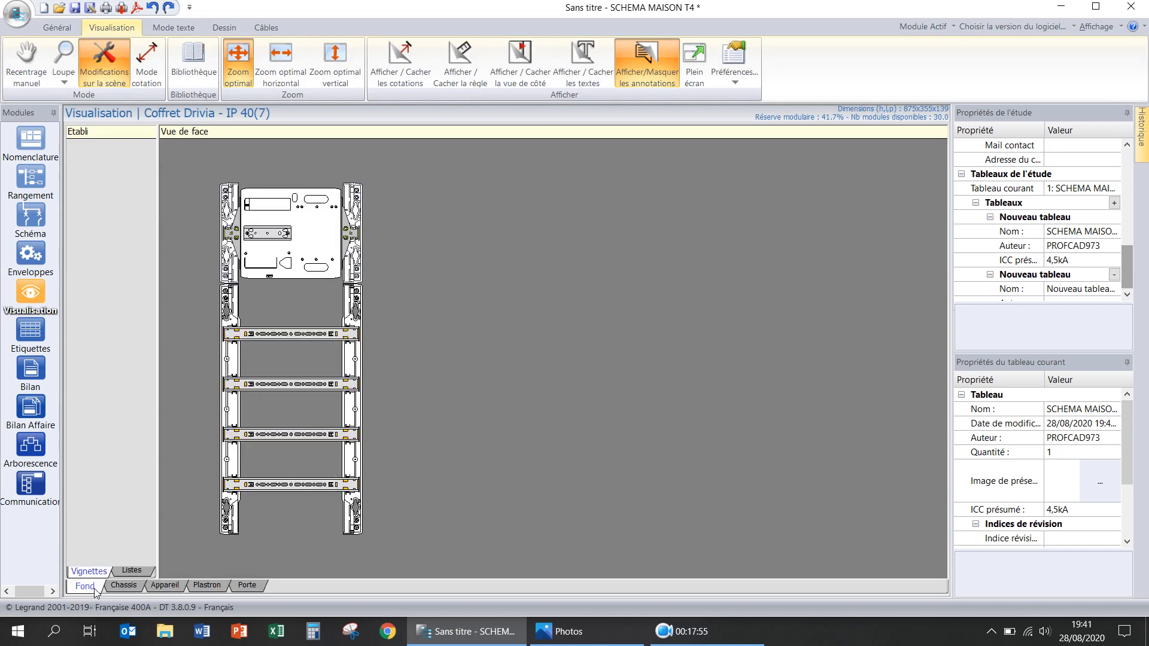
{"action": "left_click", "coordinate": [133, 588]}
{"action": "left_click", "coordinate": [163, 587]}
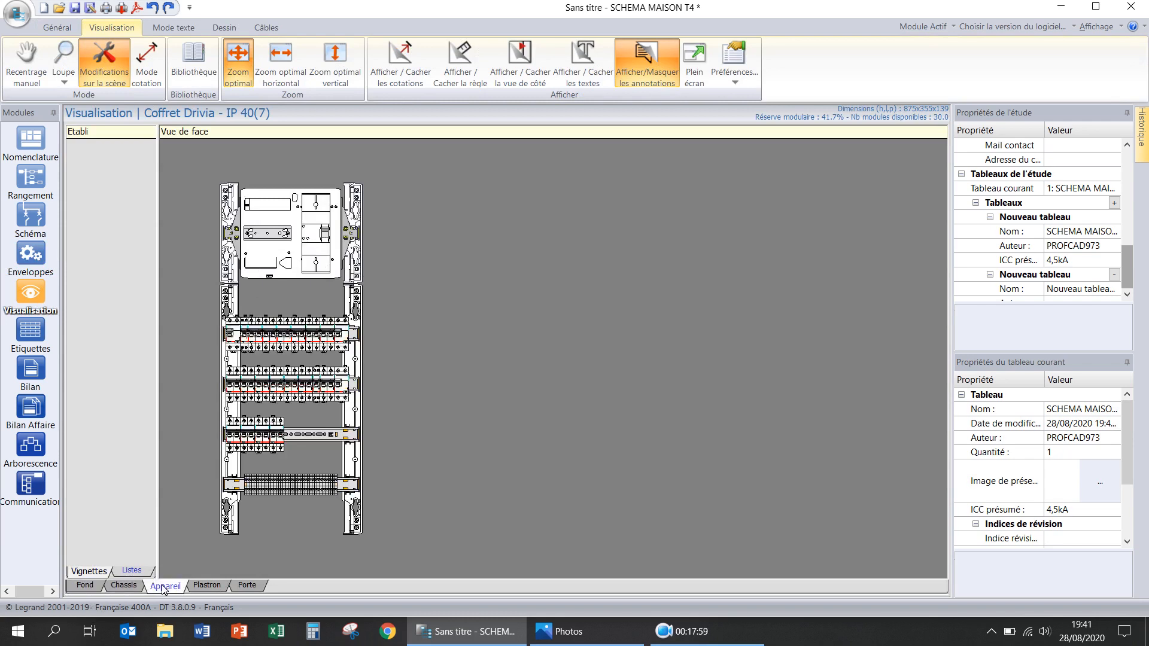
{"action": "left_click", "coordinate": [201, 587]}
{"action": "left_click", "coordinate": [244, 586]}
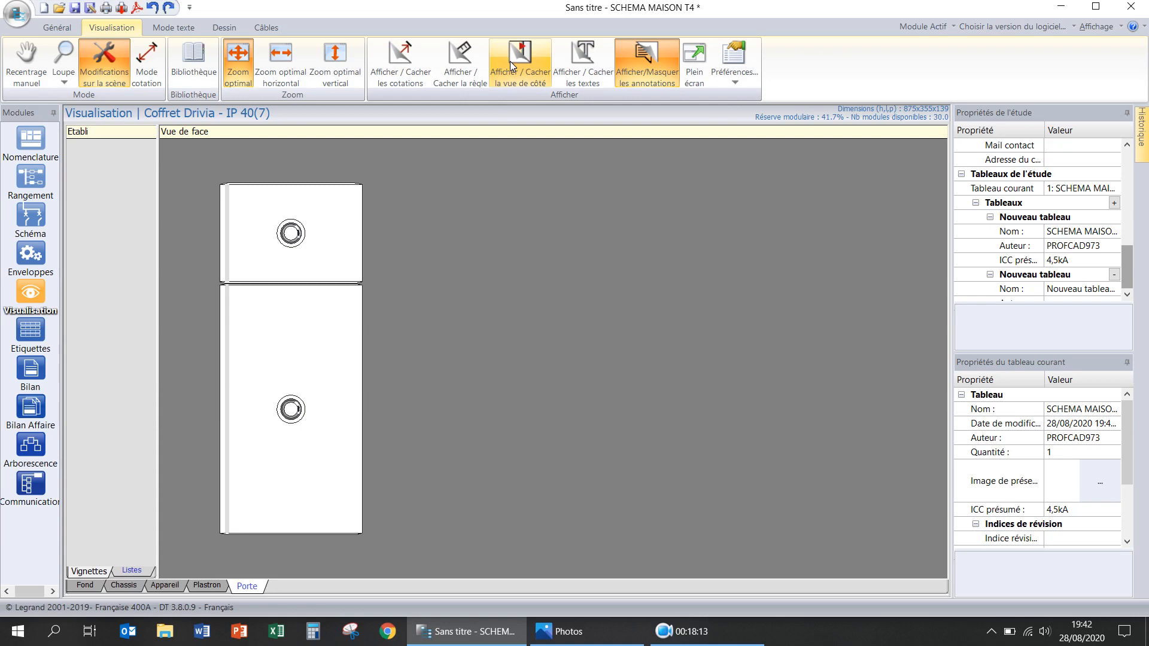
{"action": "left_click", "coordinate": [400, 60]}
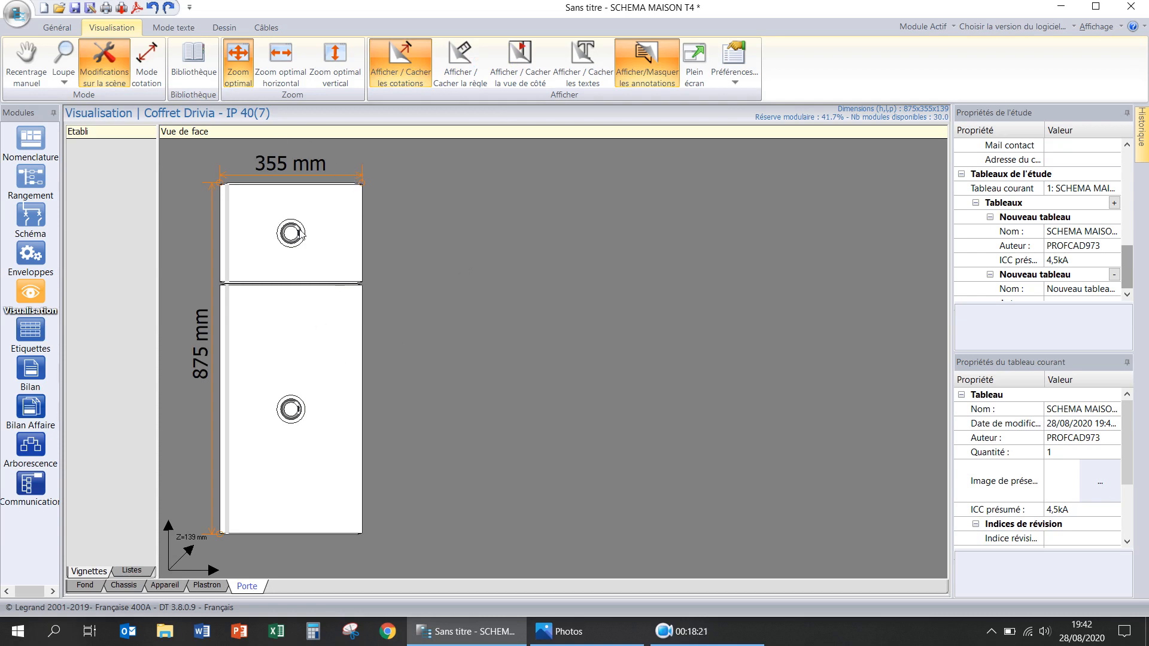
- Switch the enclosure to the recessed Coffret XL³-160 encastré with lock Barillet à clef n°405 and open its front view
{"action": "left_click", "coordinate": [30, 257]}
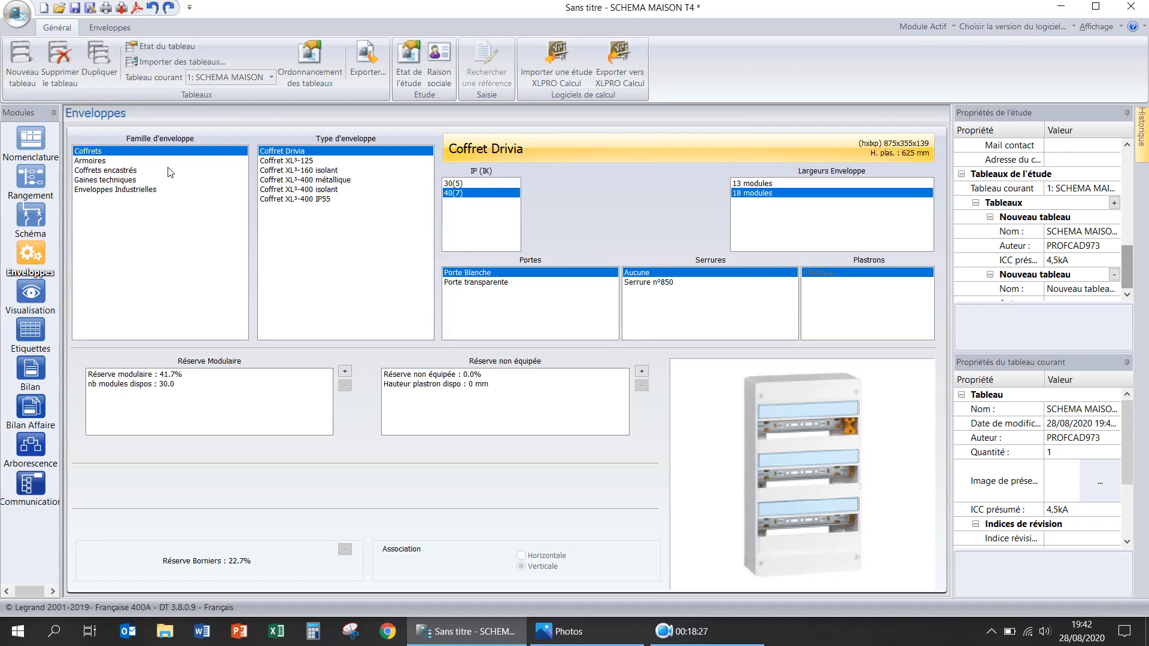
{"action": "left_click", "coordinate": [96, 161]}
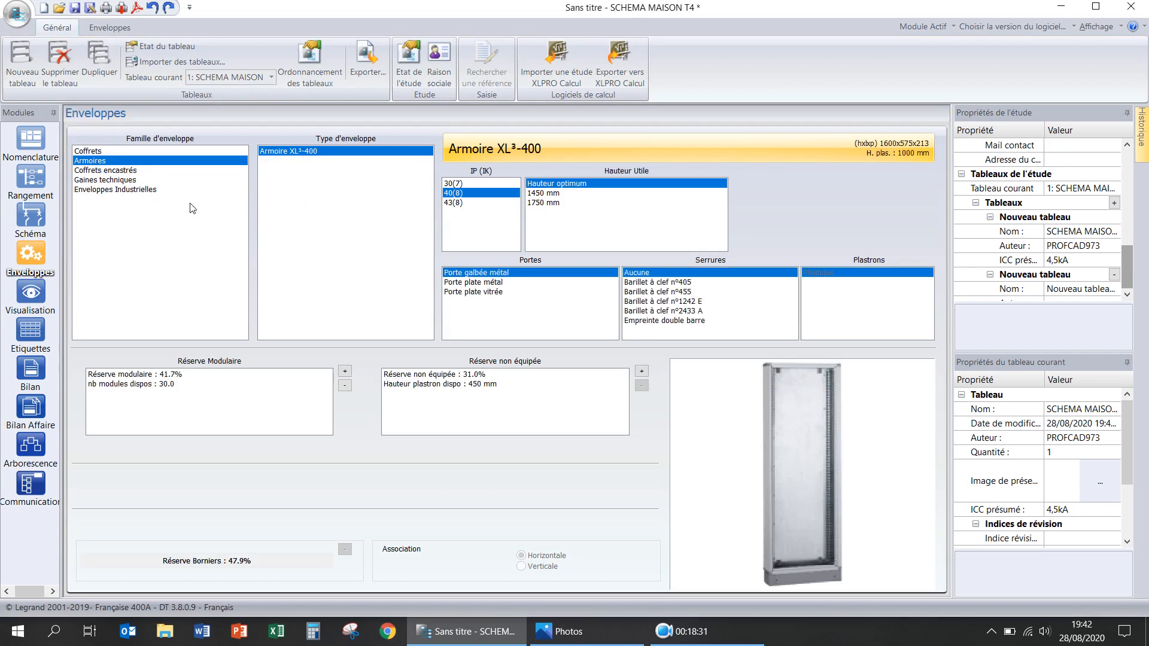
{"action": "left_click", "coordinate": [124, 171]}
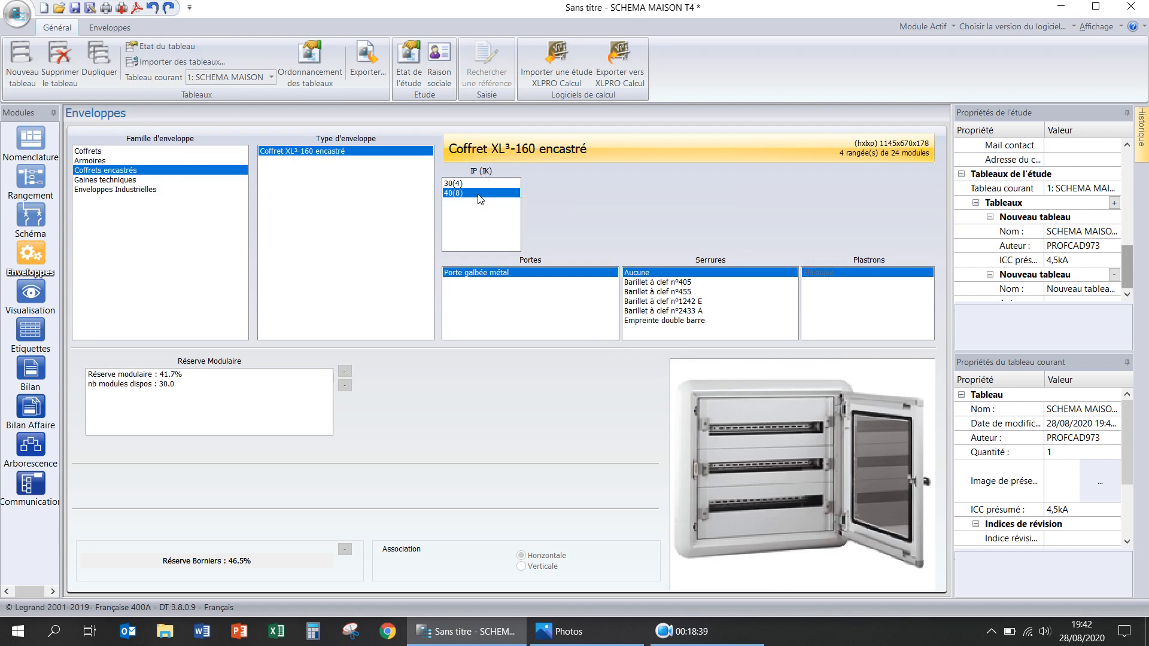
{"action": "left_click", "coordinate": [665, 284]}
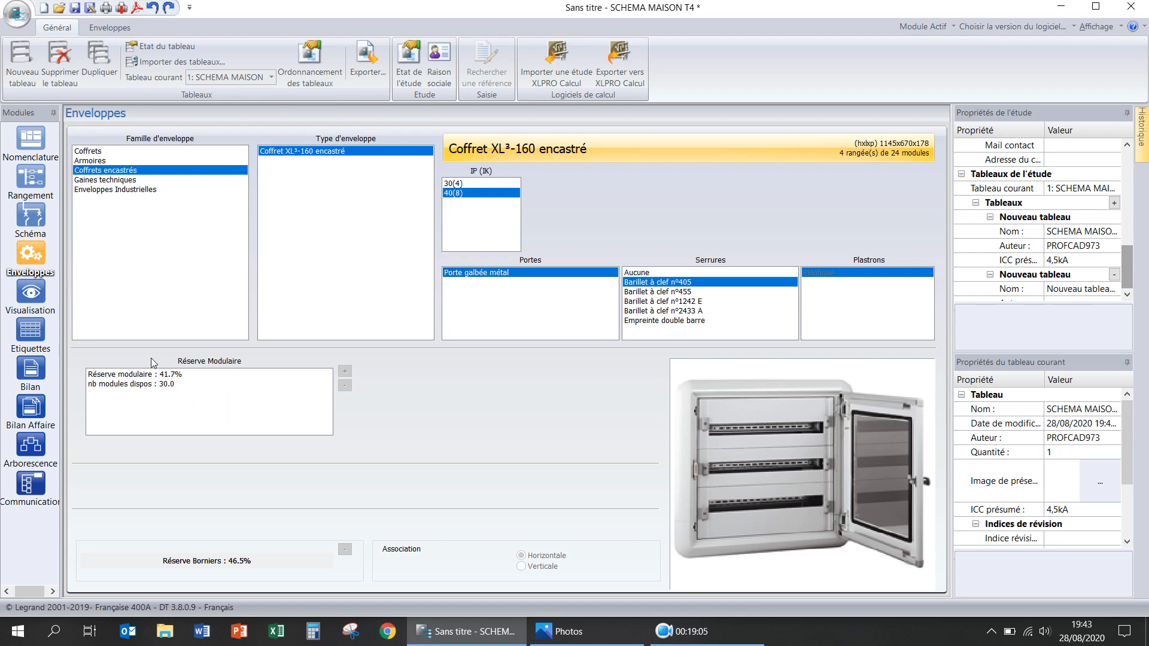
{"action": "left_click", "coordinate": [52, 311]}
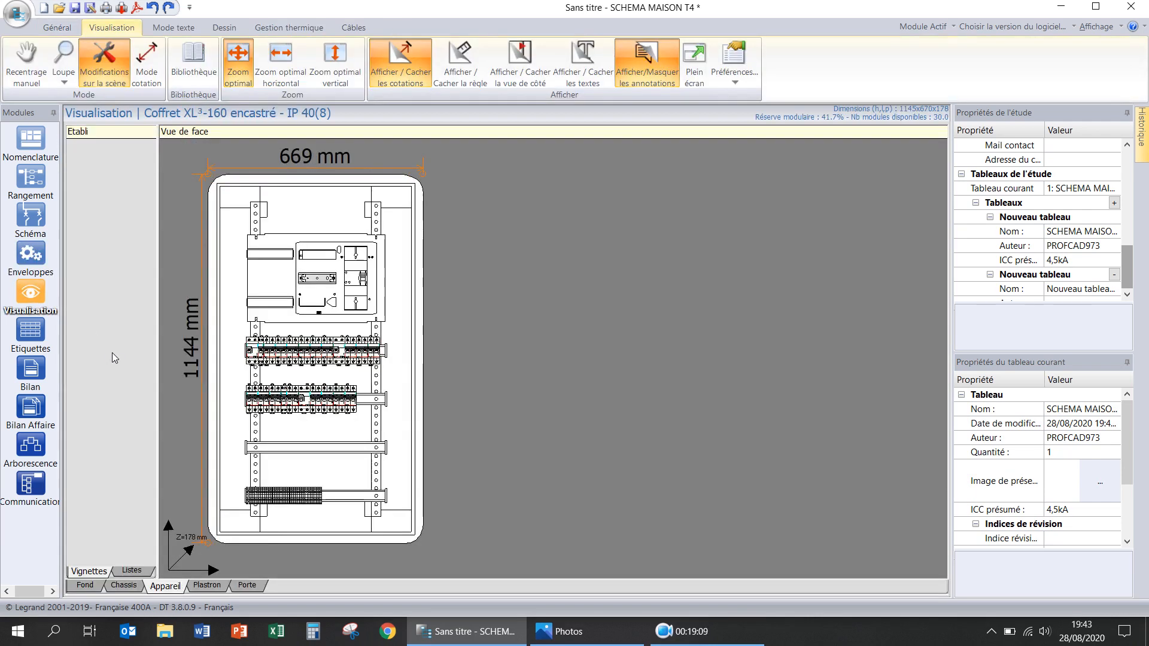
- Examine the recessed XL³-160 enclosure's Fond, Chassis, Appareil, Plastron and Porte layers
{"action": "left_click", "coordinate": [85, 586]}
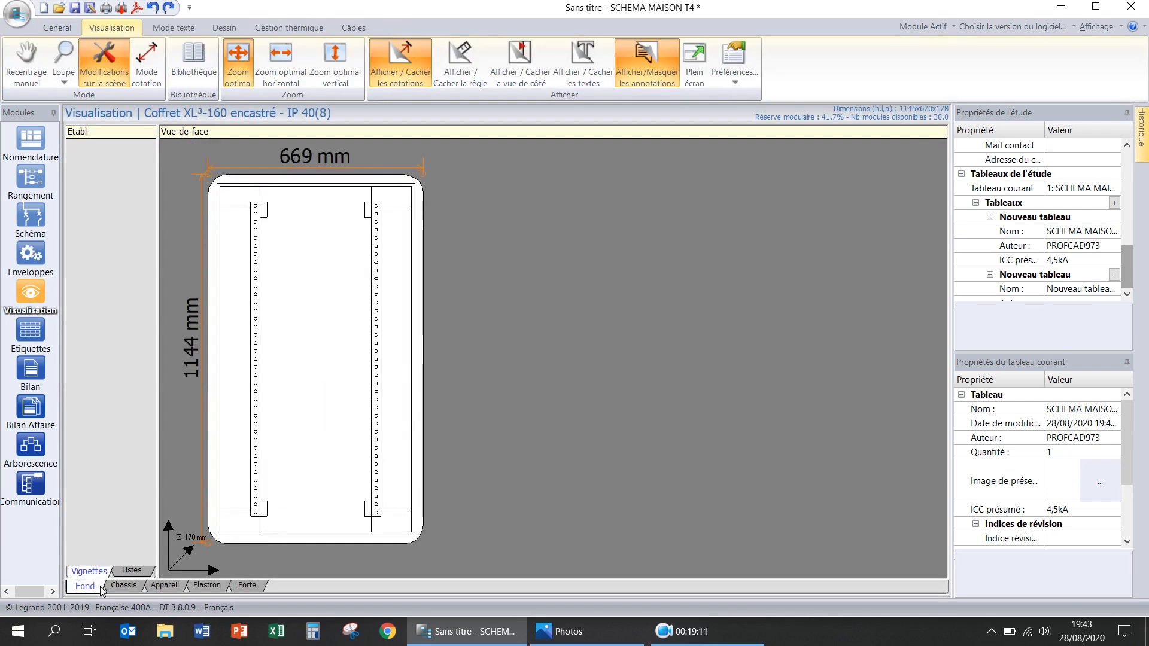
{"action": "left_click", "coordinate": [137, 588]}
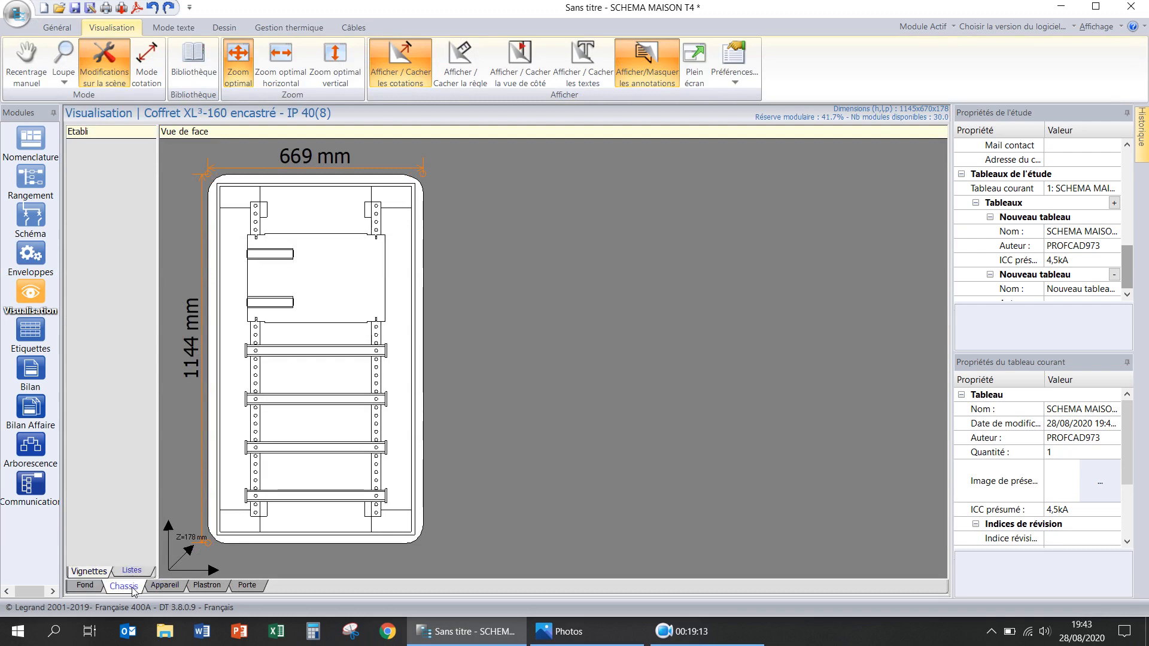
{"action": "left_click", "coordinate": [163, 589]}
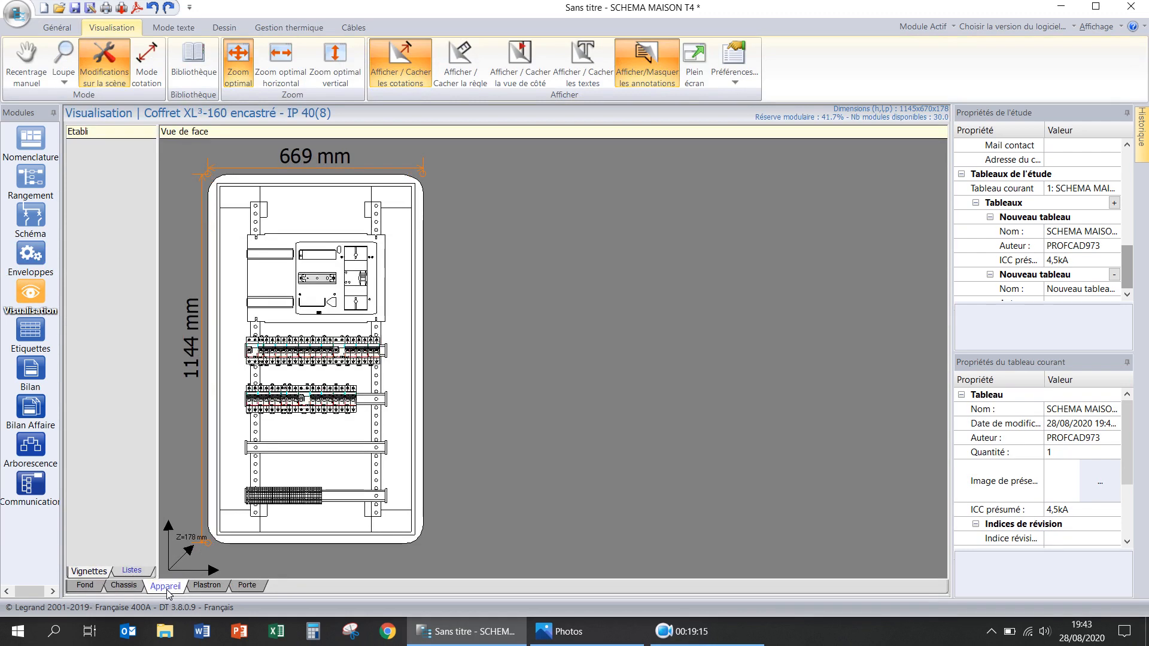
{"action": "left_click", "coordinate": [214, 588]}
{"action": "left_click", "coordinate": [247, 587]}
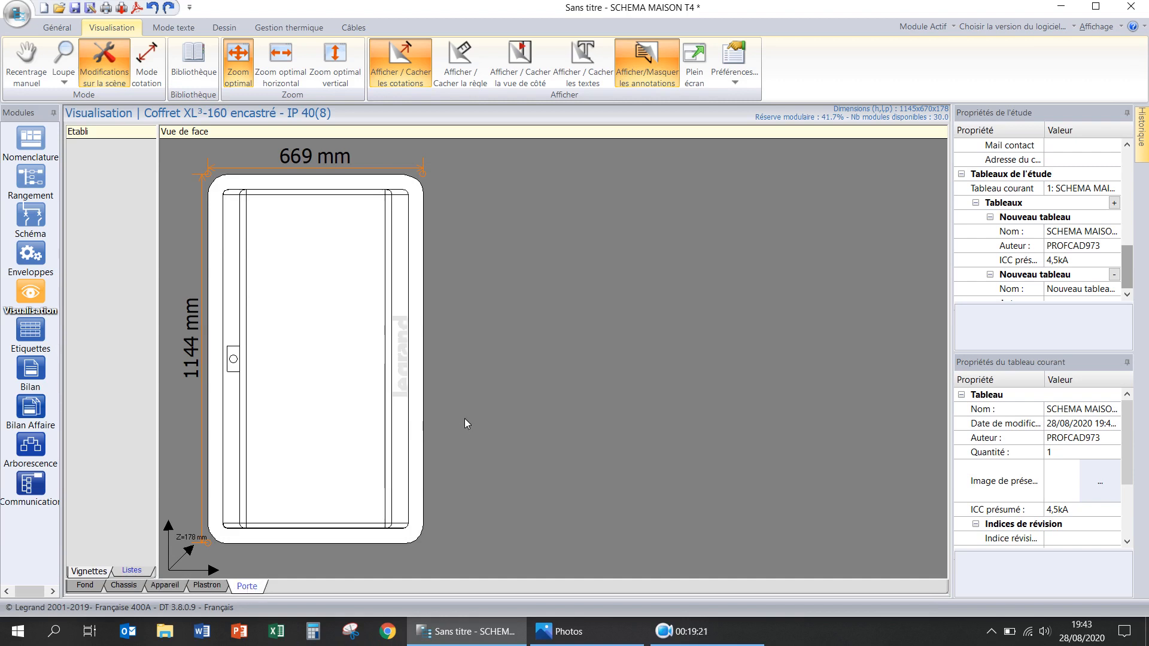
- Change the enclosure to the Gaines techniques model Drivia système saillie, 13 modules wide, and open its front view
{"action": "left_click", "coordinate": [31, 264]}
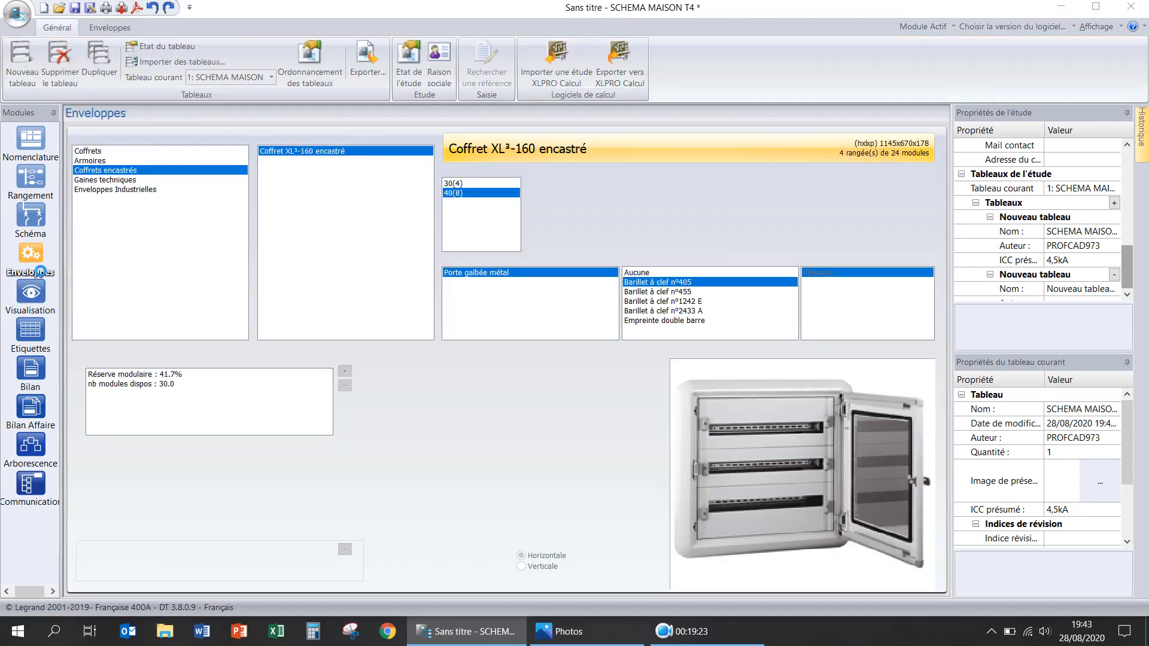
{"action": "left_click", "coordinate": [119, 180]}
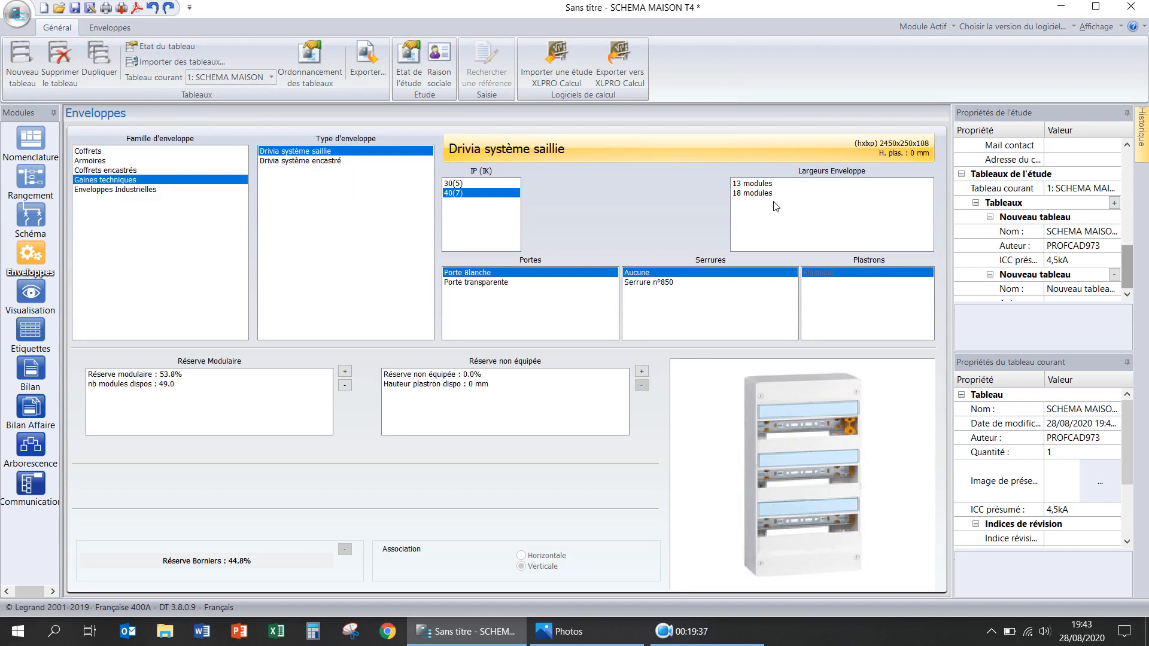
{"action": "left_click", "coordinate": [759, 184]}
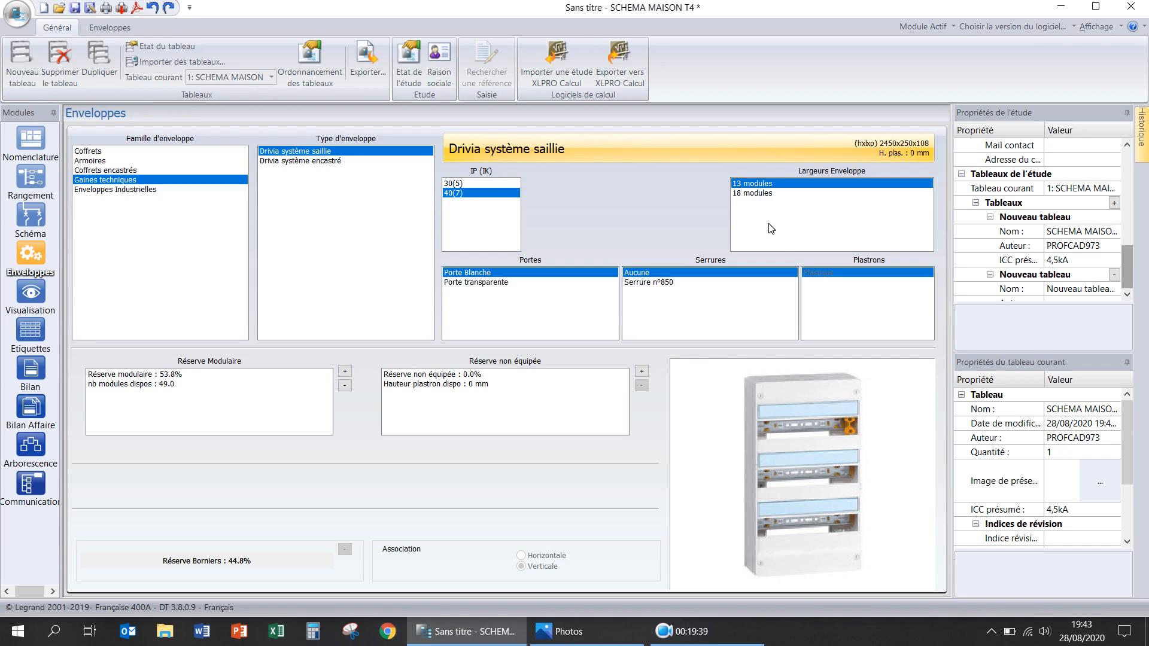
{"action": "left_click", "coordinate": [31, 295]}
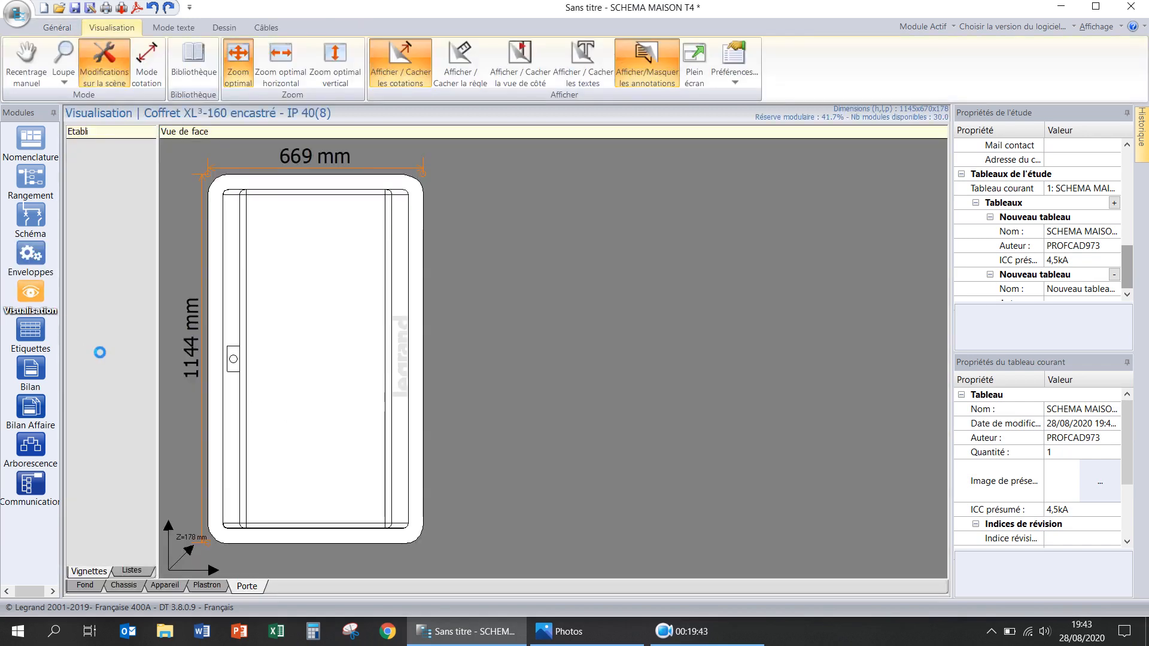
- Examine the Drivia système saillie front view through its Chassis, Appareil and Plastron layers
{"action": "left_click", "coordinate": [98, 588]}
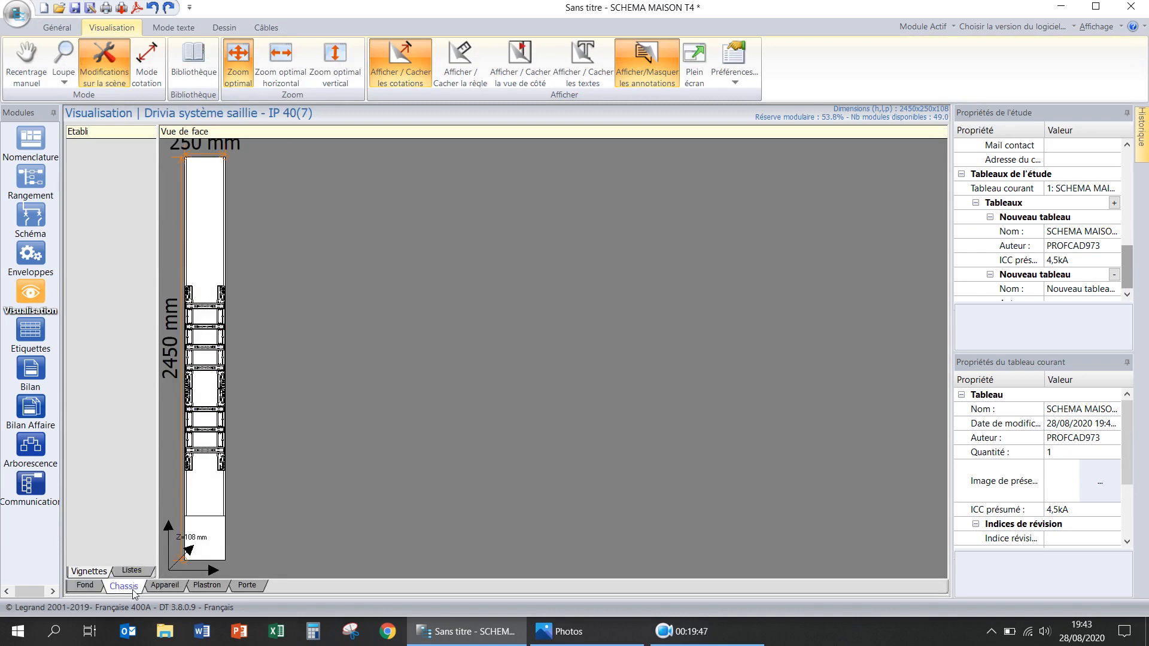
{"action": "left_click", "coordinate": [165, 586]}
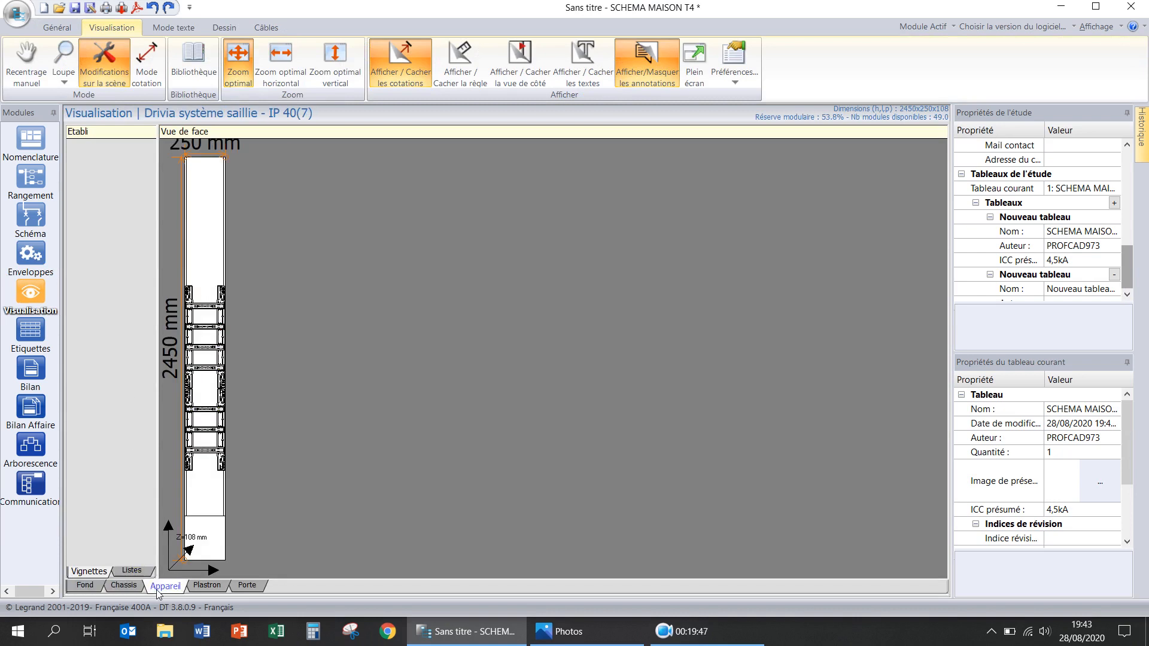
{"action": "left_click", "coordinate": [207, 587]}
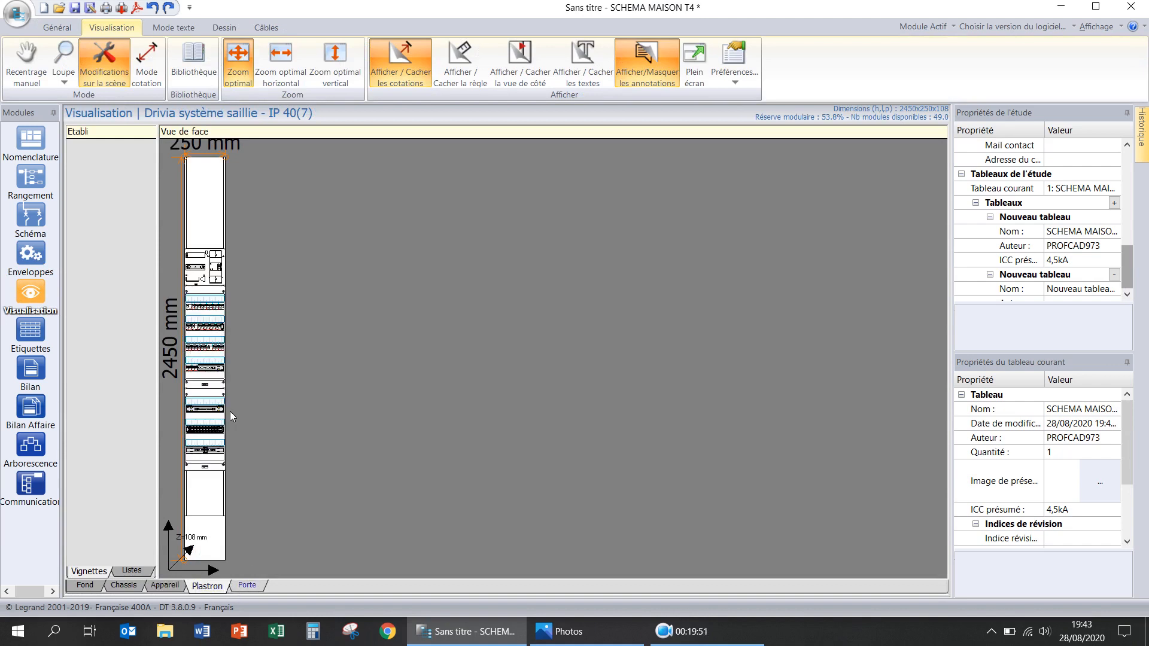
- Set the enclosure to a Coffret Drivia 13 modules wide with Porte transparente and open its front view
{"action": "left_click", "coordinate": [33, 264]}
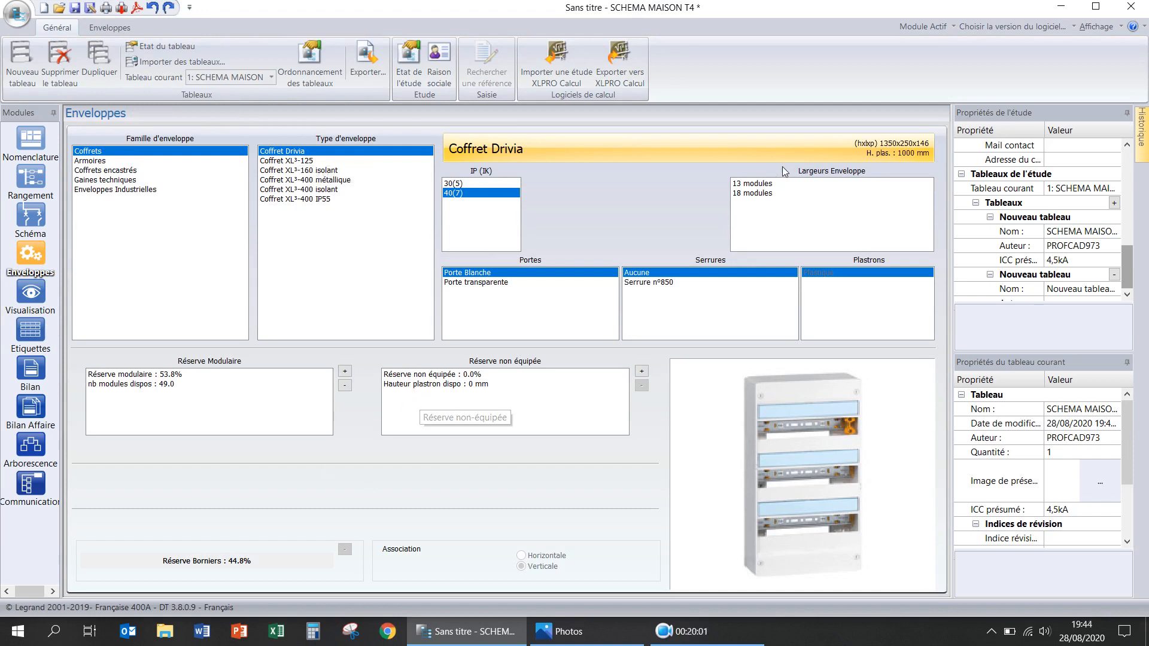
{"action": "left_click", "coordinate": [758, 185]}
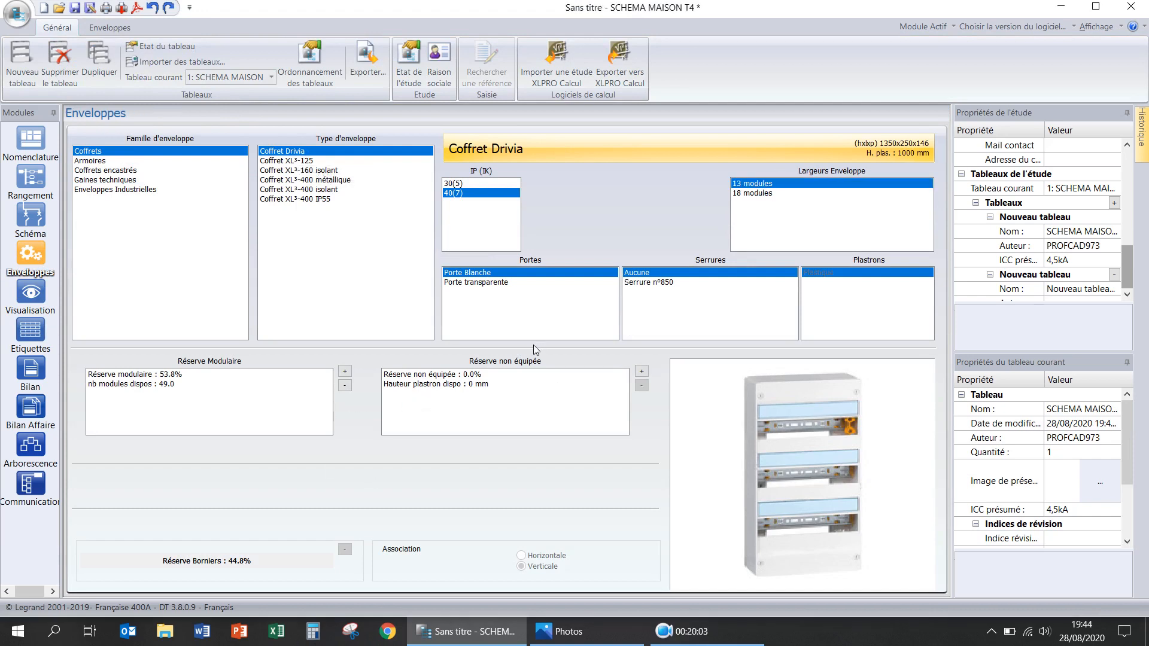
{"action": "left_click", "coordinate": [478, 282]}
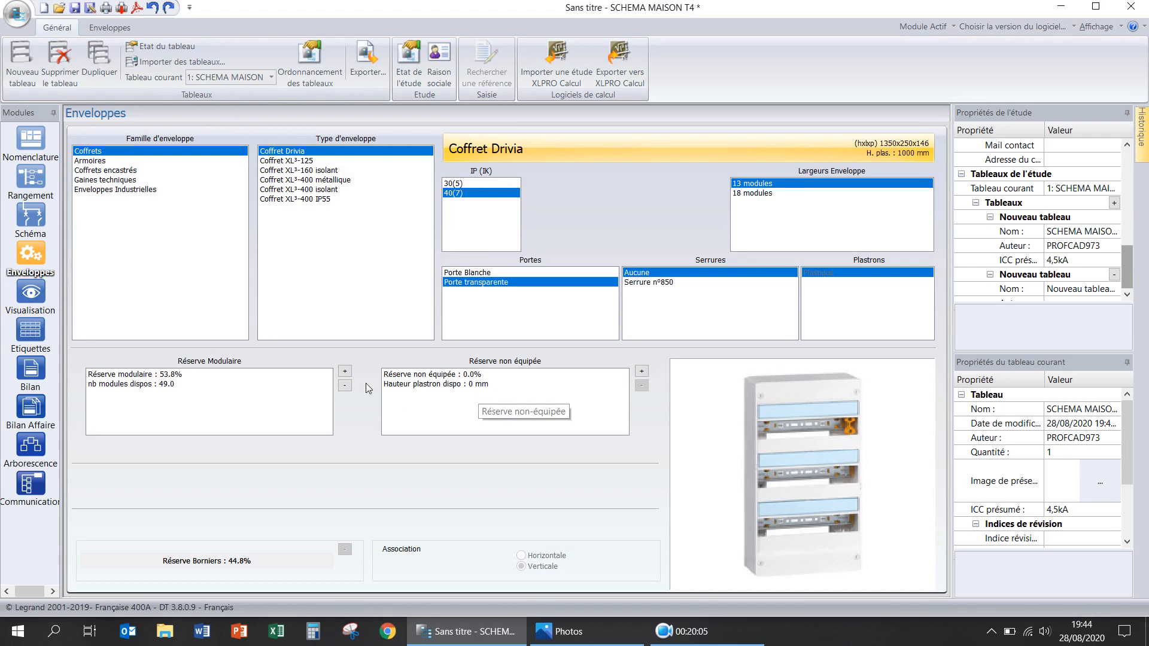
{"action": "left_click", "coordinate": [31, 297]}
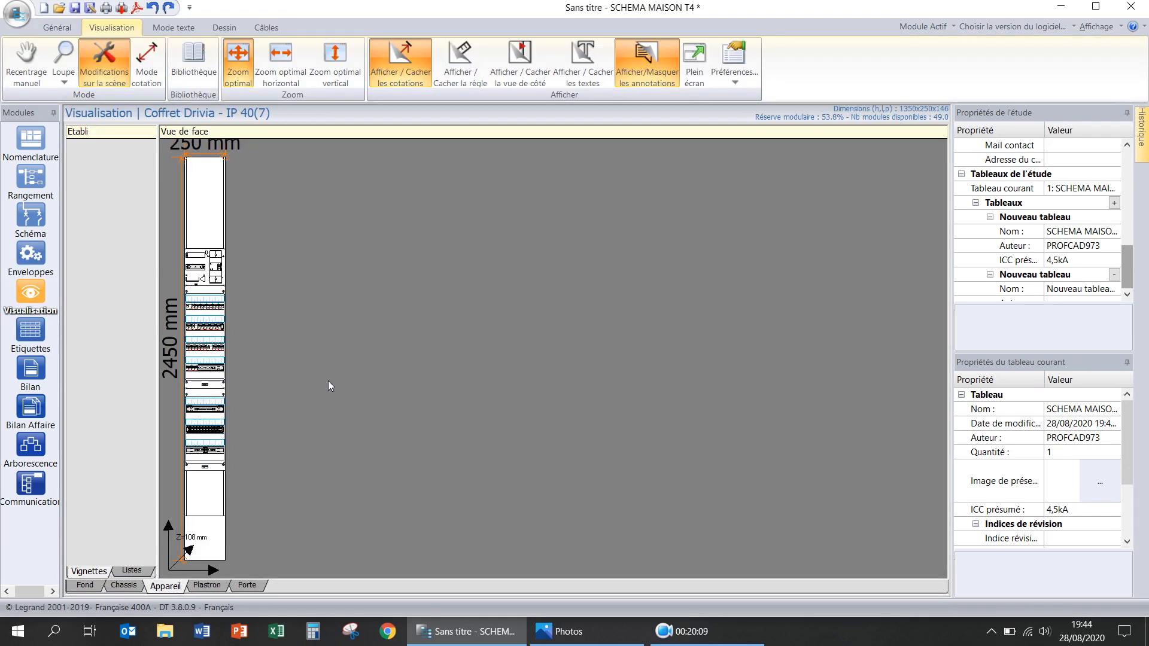
- Examine the 13-module Coffret Drivia's front view through its Fond, Plastron and Porte layers
{"action": "left_click", "coordinate": [117, 584]}
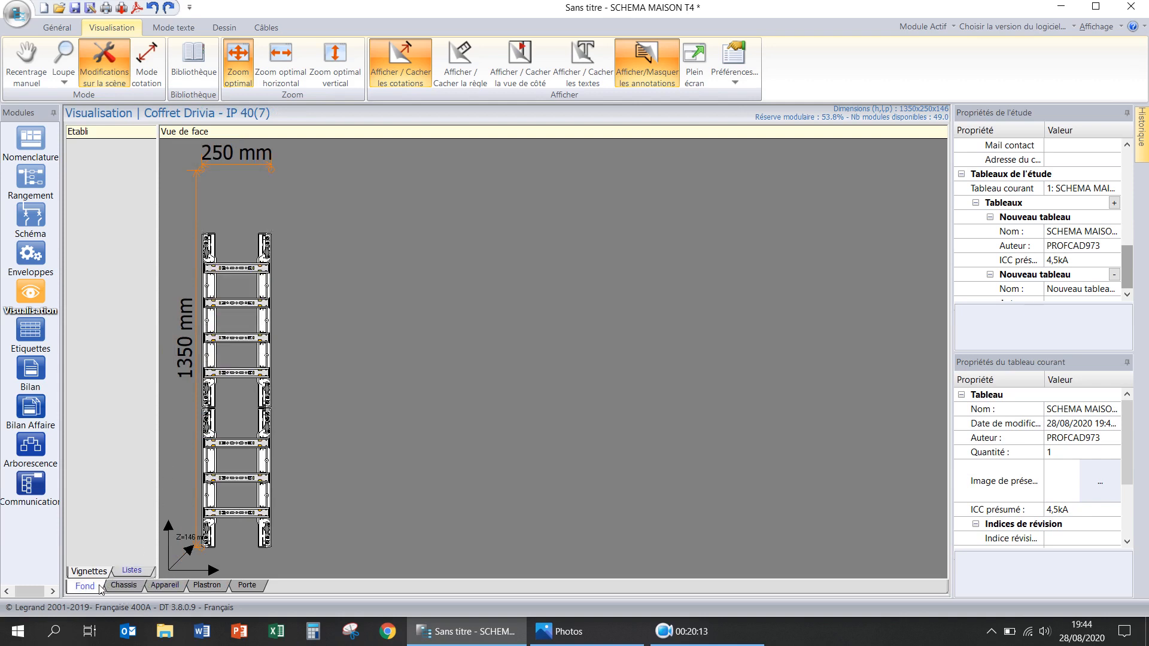
{"action": "left_click", "coordinate": [161, 592]}
{"action": "left_click", "coordinate": [211, 590]}
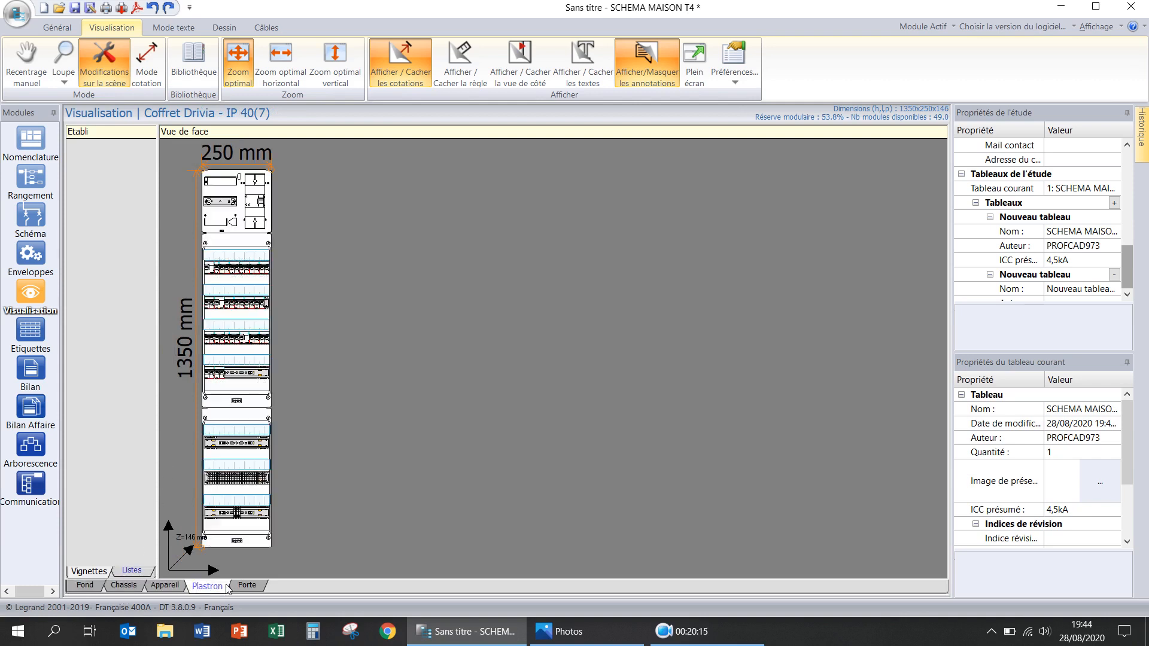
{"action": "left_click", "coordinate": [240, 590]}
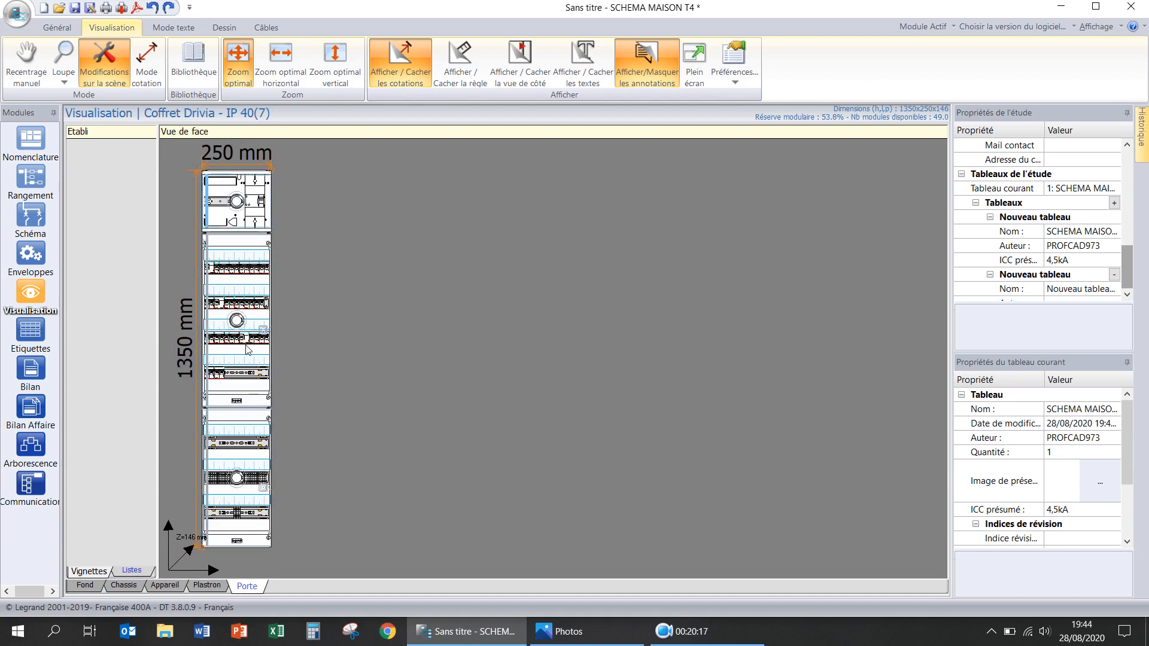
- Change the enclosure to the recessed Coffret XL³-160 encastré with lock Barillet à clef n°455 and open its front view
{"action": "left_click", "coordinate": [31, 255]}
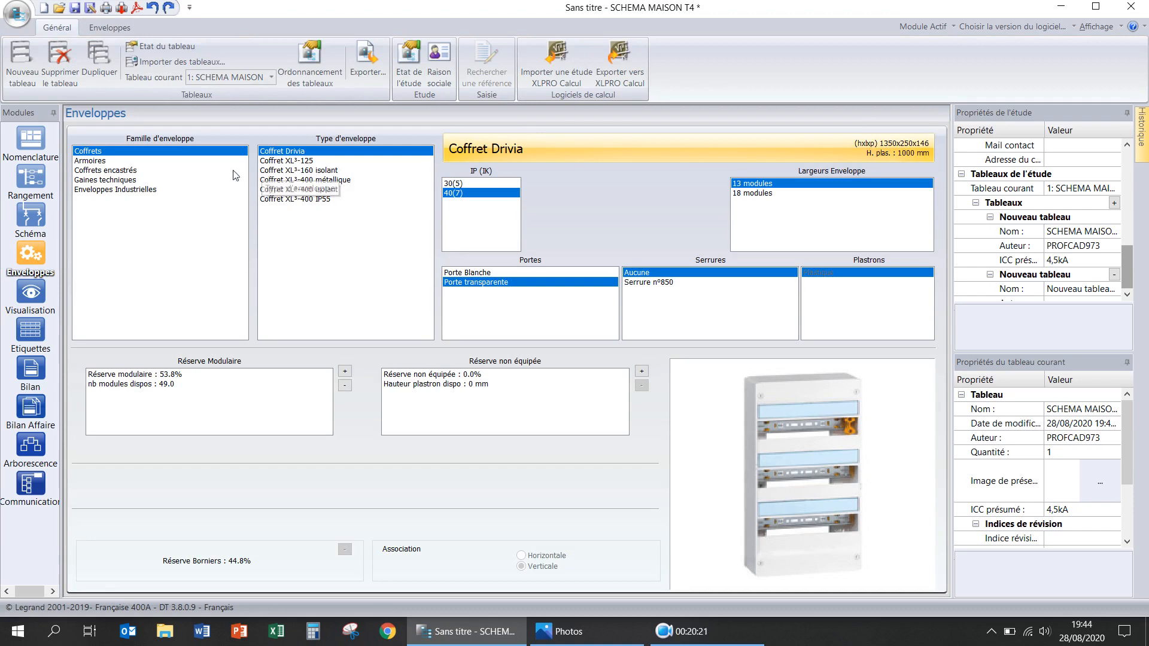
{"action": "left_click", "coordinate": [133, 161]}
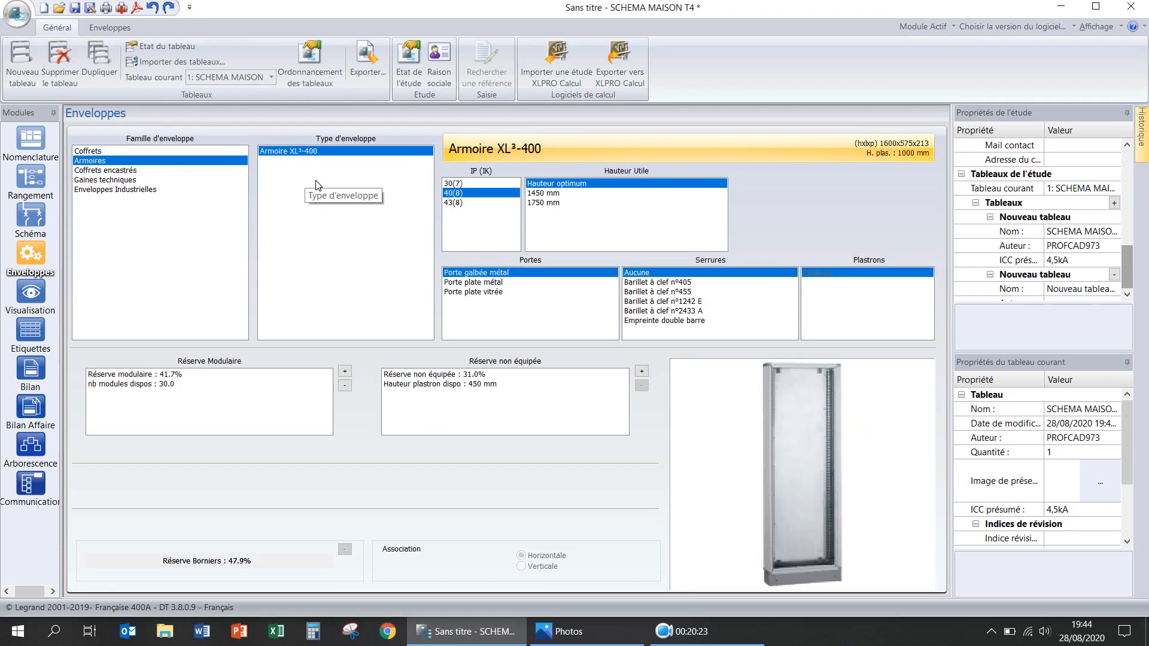
{"action": "left_click", "coordinate": [133, 171]}
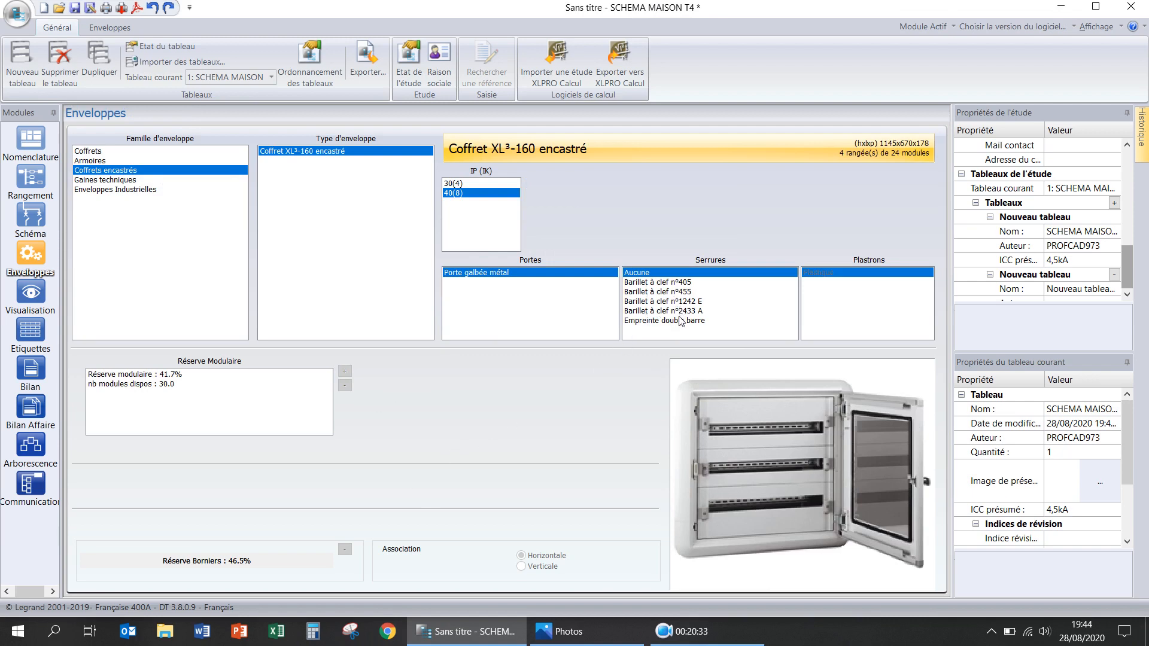
{"action": "left_click", "coordinate": [669, 292]}
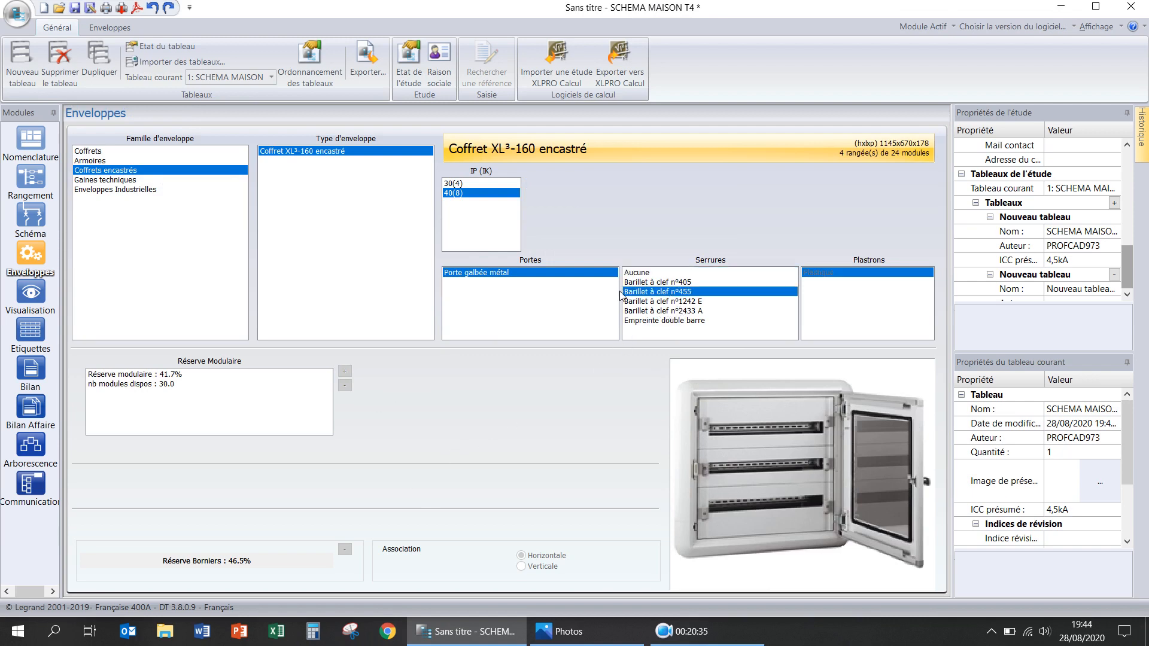
{"action": "left_click", "coordinate": [30, 296]}
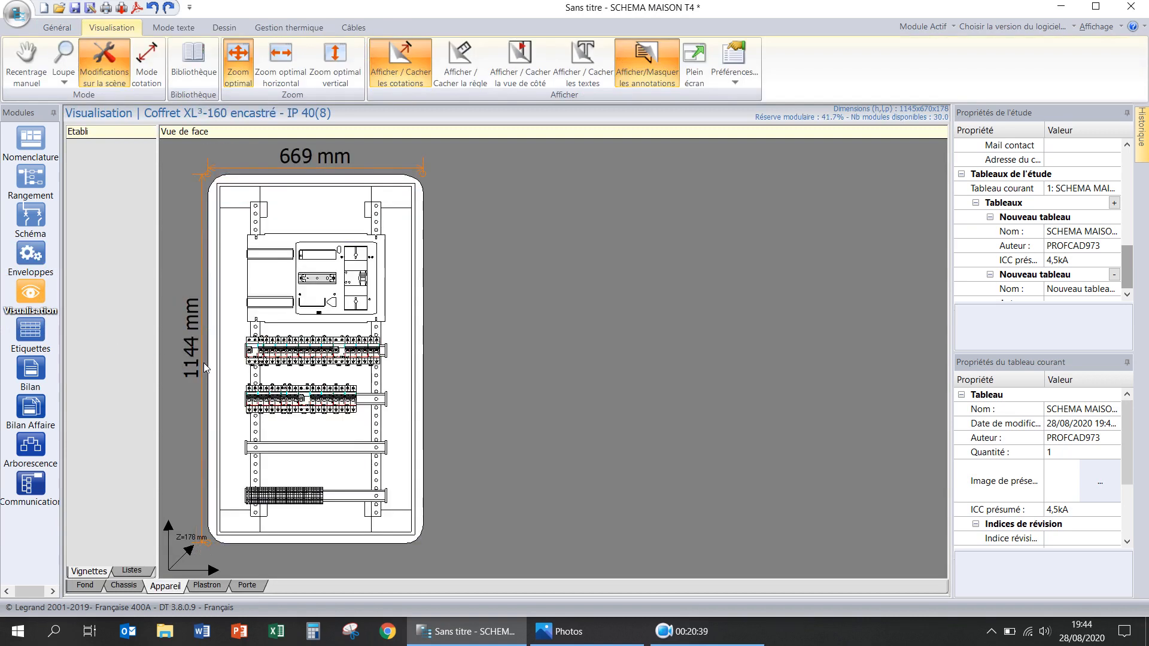
- Examine the recessed XL³-160 front view through the Plastron, Porte, Appareil and Chassis layers
{"action": "left_click", "coordinate": [207, 586]}
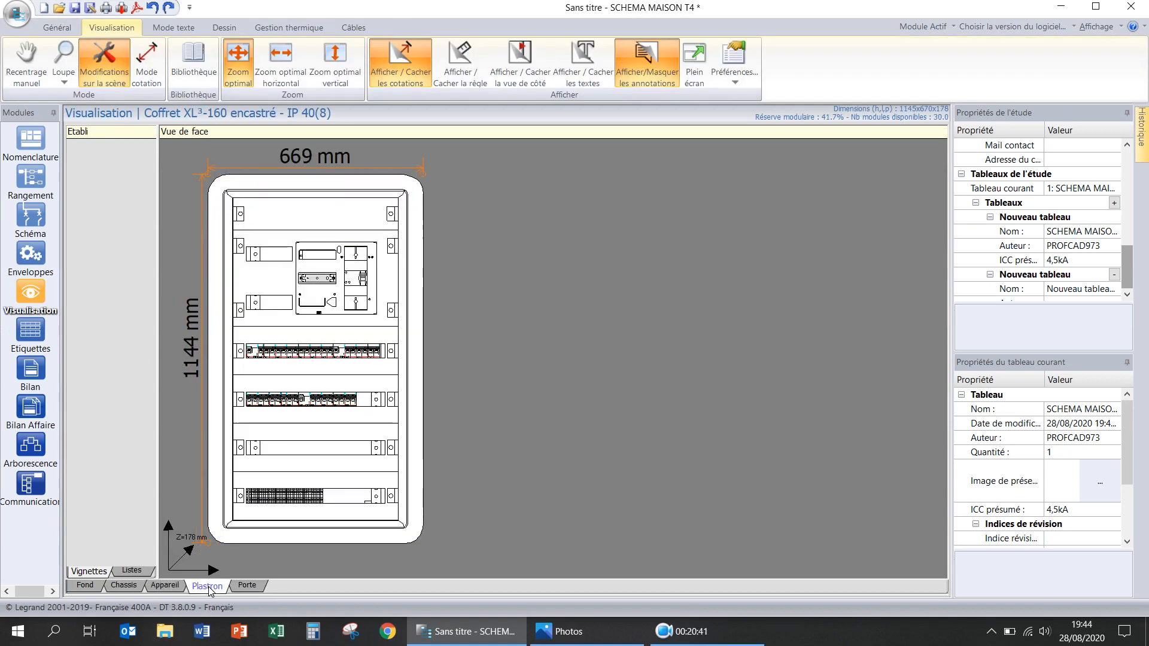
{"action": "left_click", "coordinate": [248, 587]}
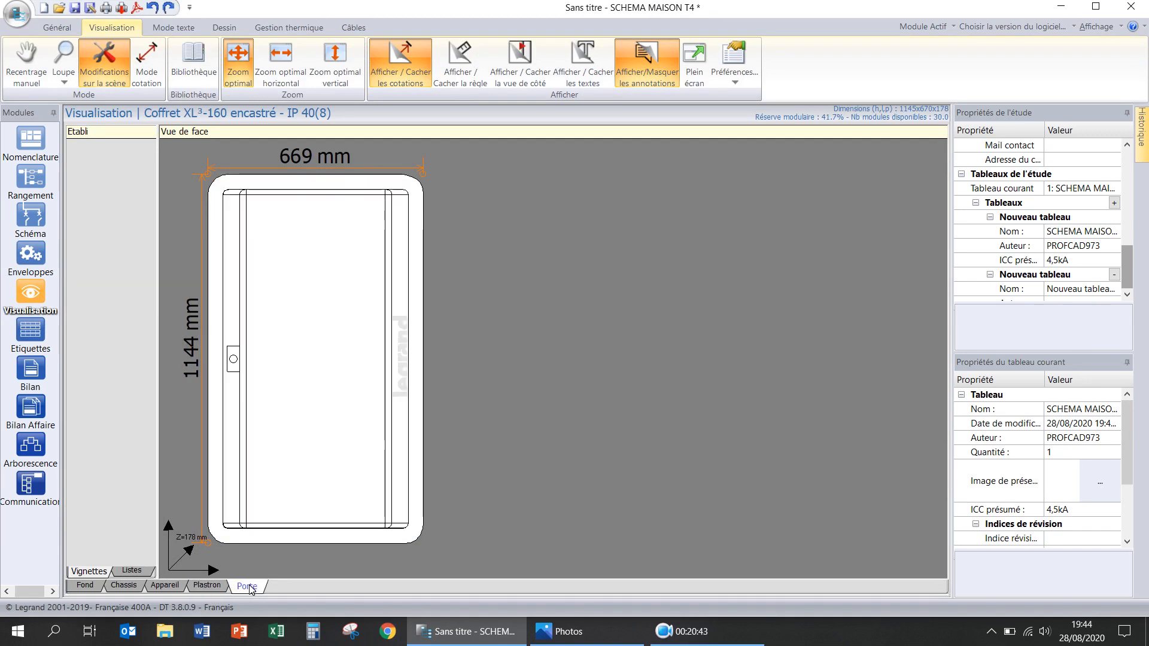
{"action": "left_click", "coordinate": [207, 586]}
{"action": "left_click", "coordinate": [165, 586]}
{"action": "left_click", "coordinate": [126, 587]}
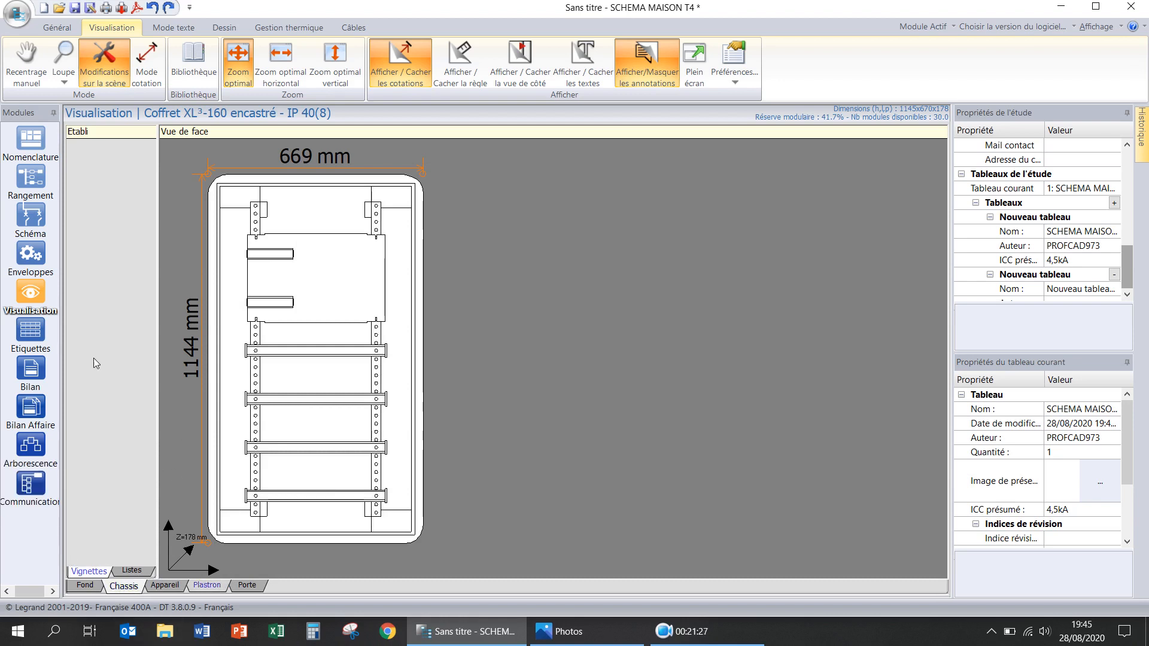
- Review the Etiquettes Bandeau and Etiquettes Produit labels and compare them with the first page of the schematic
{"action": "left_click", "coordinate": [31, 329]}
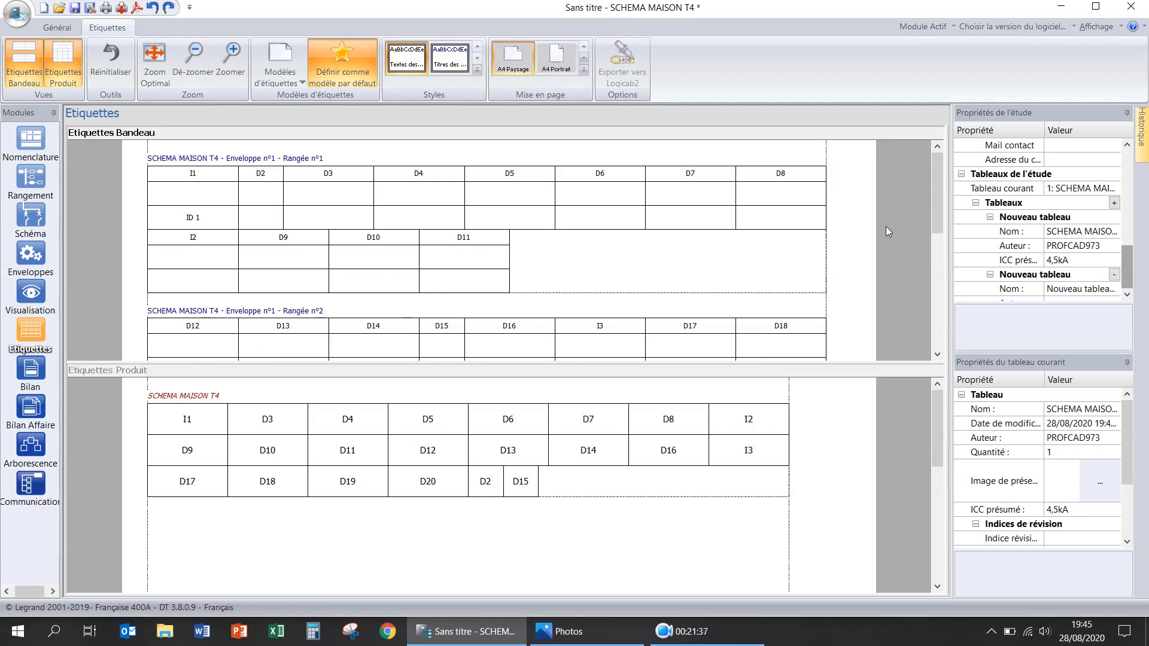
{"action": "mouse_move", "coordinate": [939, 214]}
{"action": "left_mouse_down"}
{"action": "mouse_move", "coordinate": [941, 270]}
{"action": "mouse_move", "coordinate": [918, 211]}
{"action": "left_mouse_up"}
{"action": "left_click", "coordinate": [30, 217]}
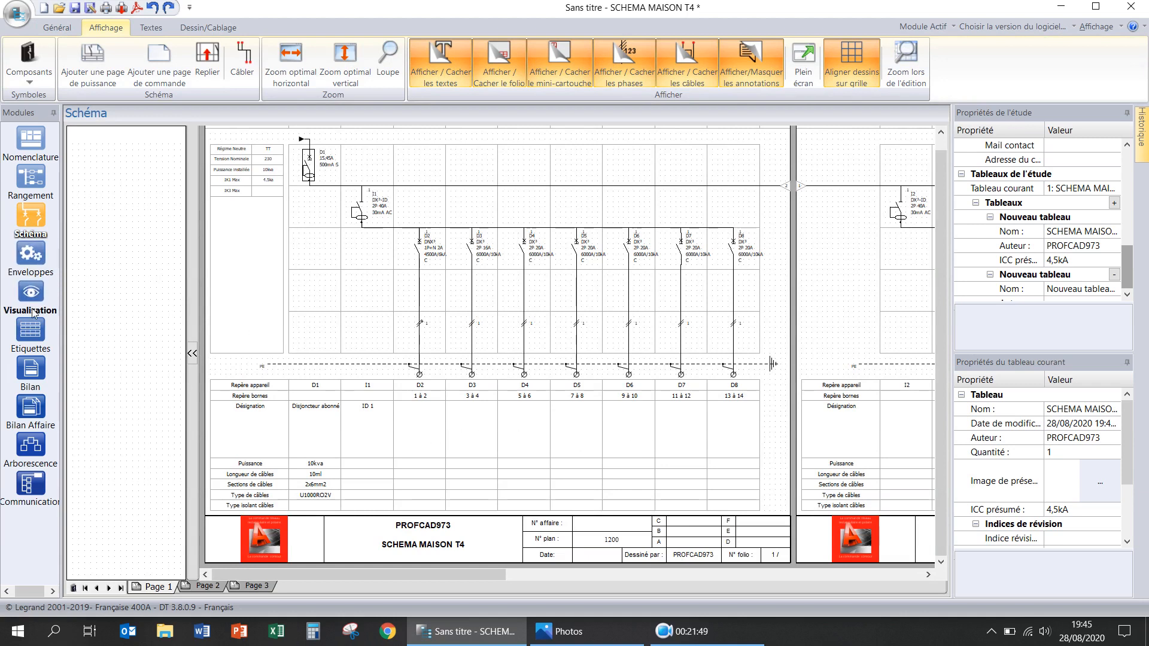
{"action": "left_click", "coordinate": [30, 329]}
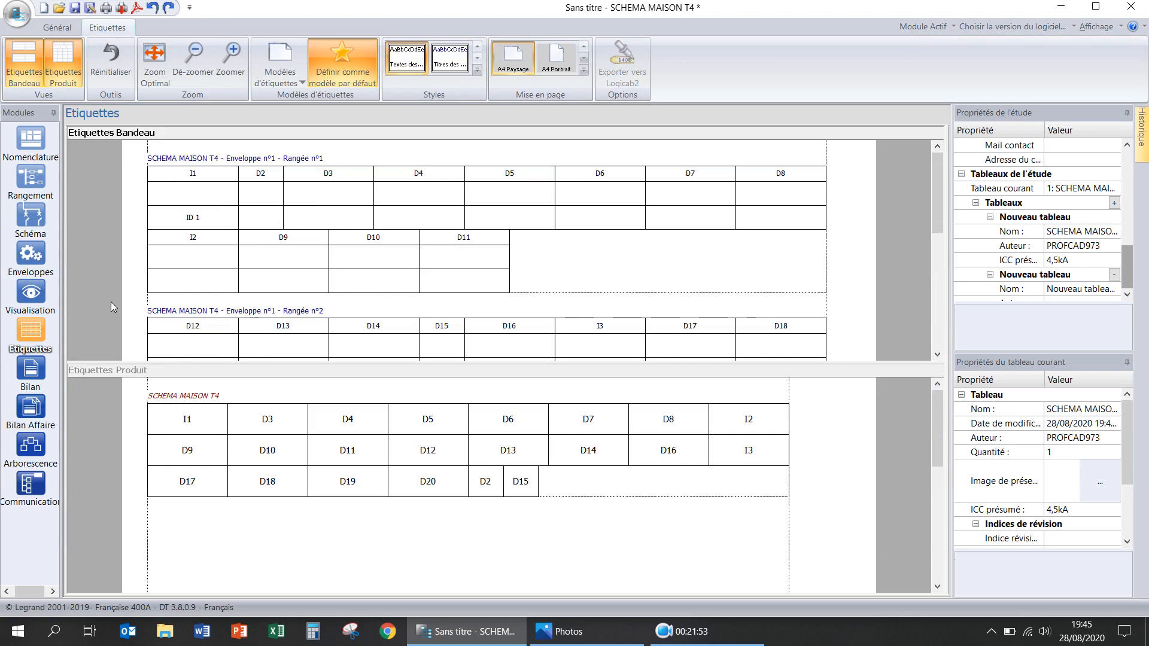
- Inspect the label strip above the first row of devices on the Plastron layer and compare it with the Etiquettes sheets
{"action": "left_click", "coordinate": [31, 293]}
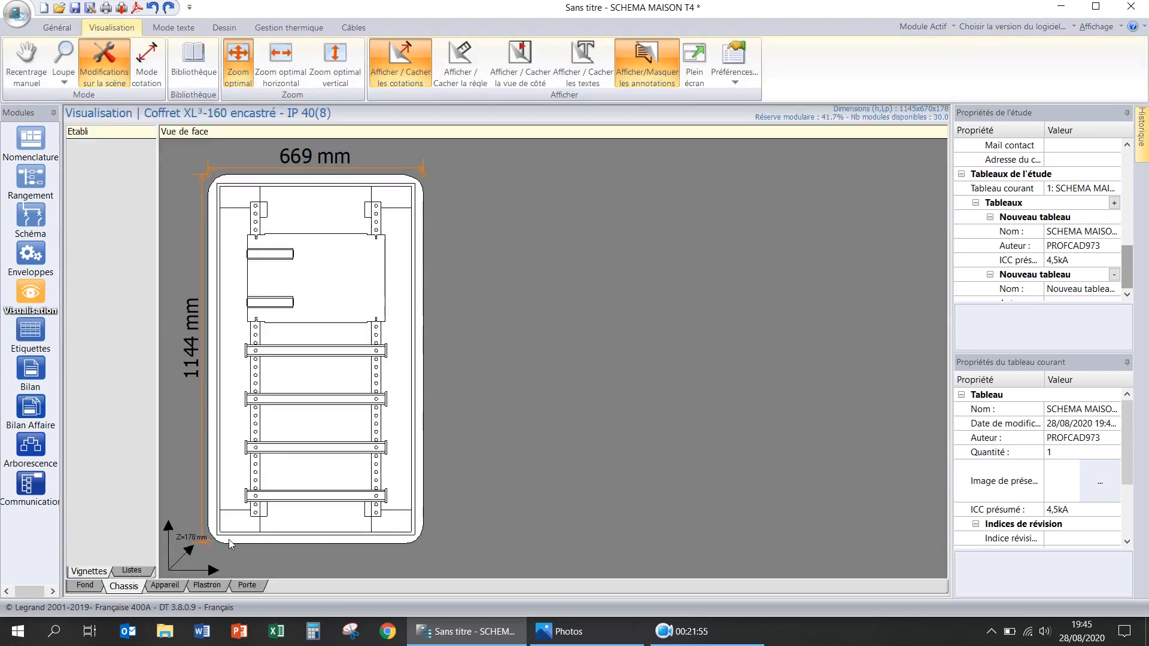
{"action": "left_click", "coordinate": [211, 585]}
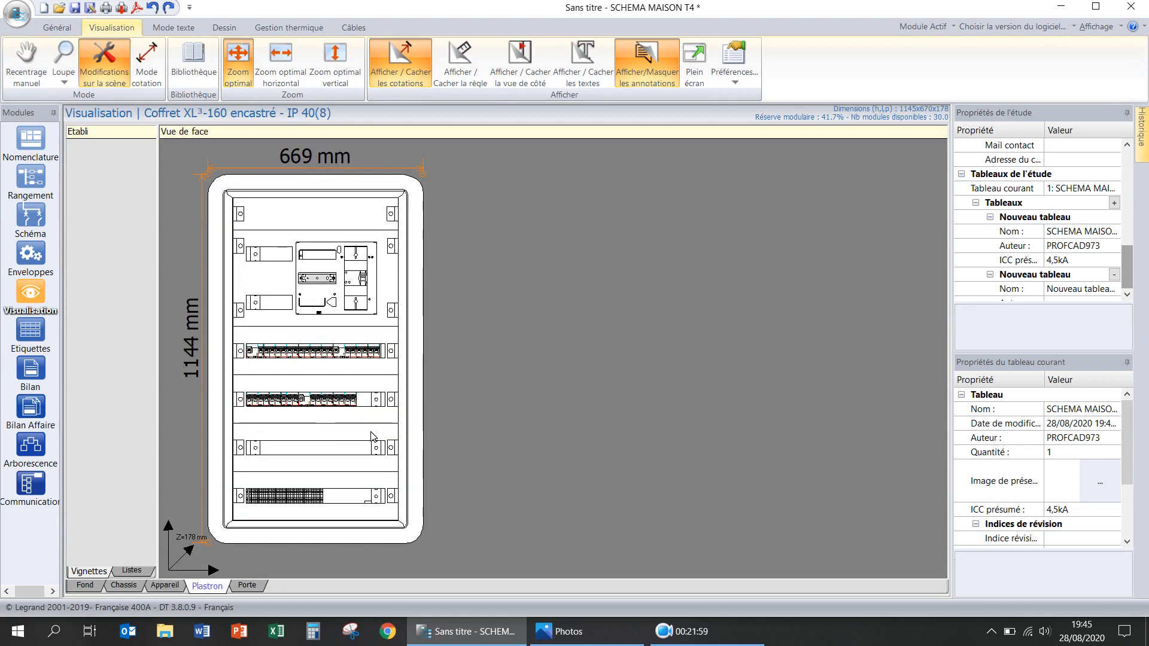
{"action": "scroll", "coordinate": [300, 379], "scroll_direction": "up", "scroll_amount": 4}
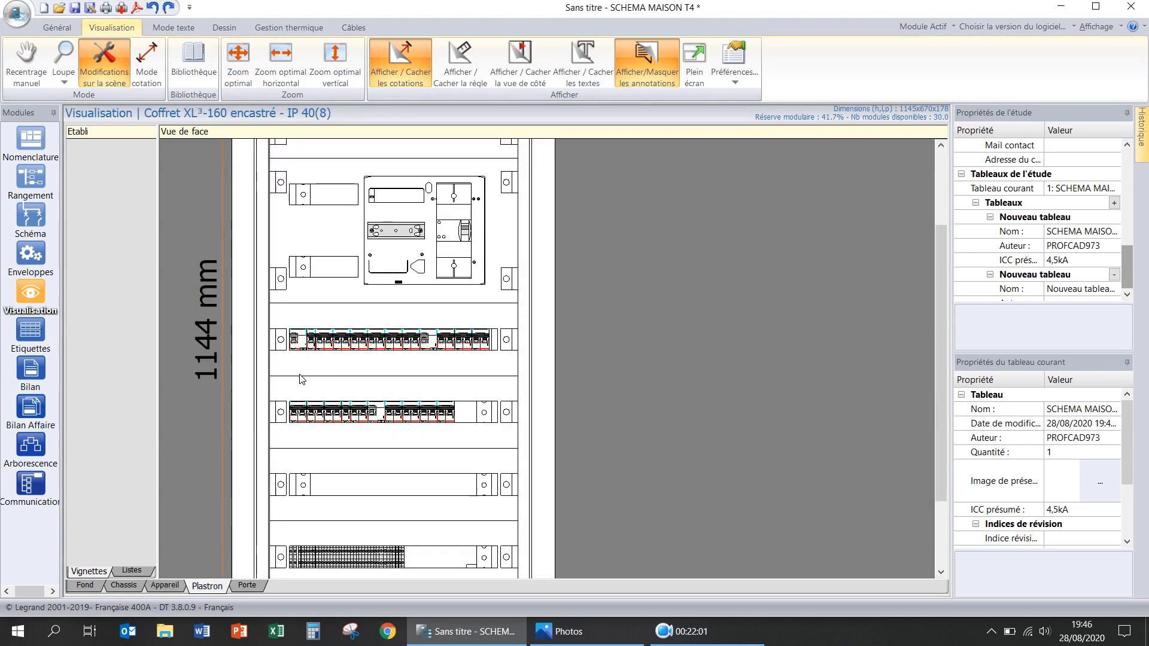
{"action": "scroll", "coordinate": [397, 364], "scroll_direction": "up", "scroll_amount": 3}
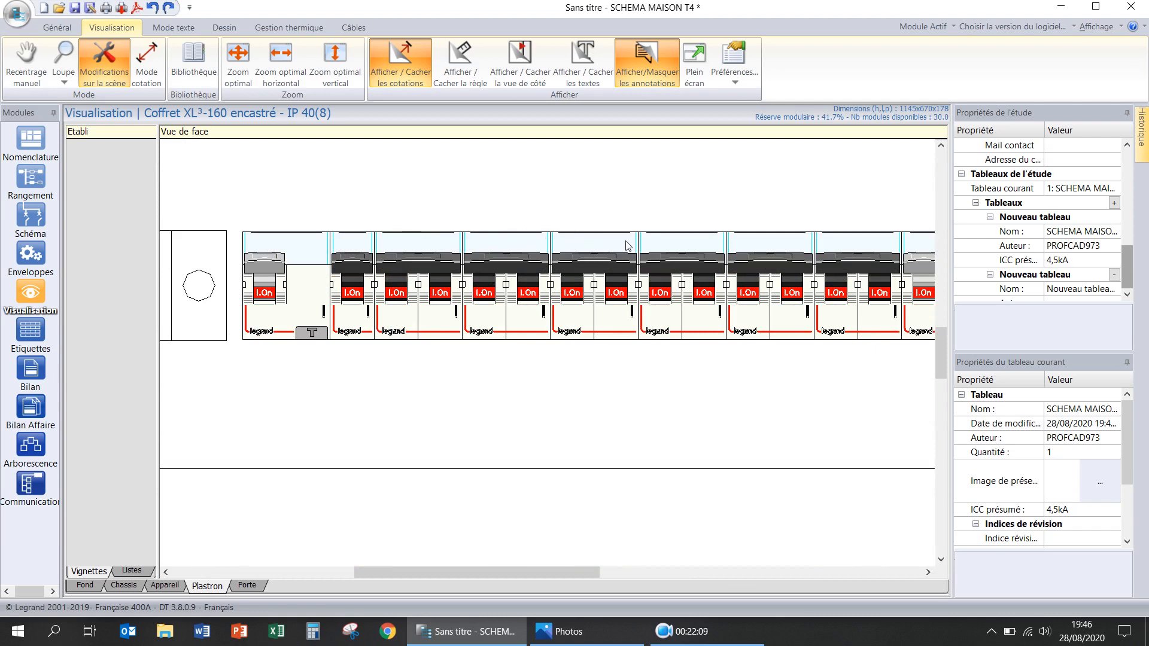
{"action": "left_click_drag", "start_coordinate": [555, 575], "coordinate": [666, 575]}
{"action": "left_click_drag", "start_coordinate": [688, 580], "coordinate": [533, 572]}
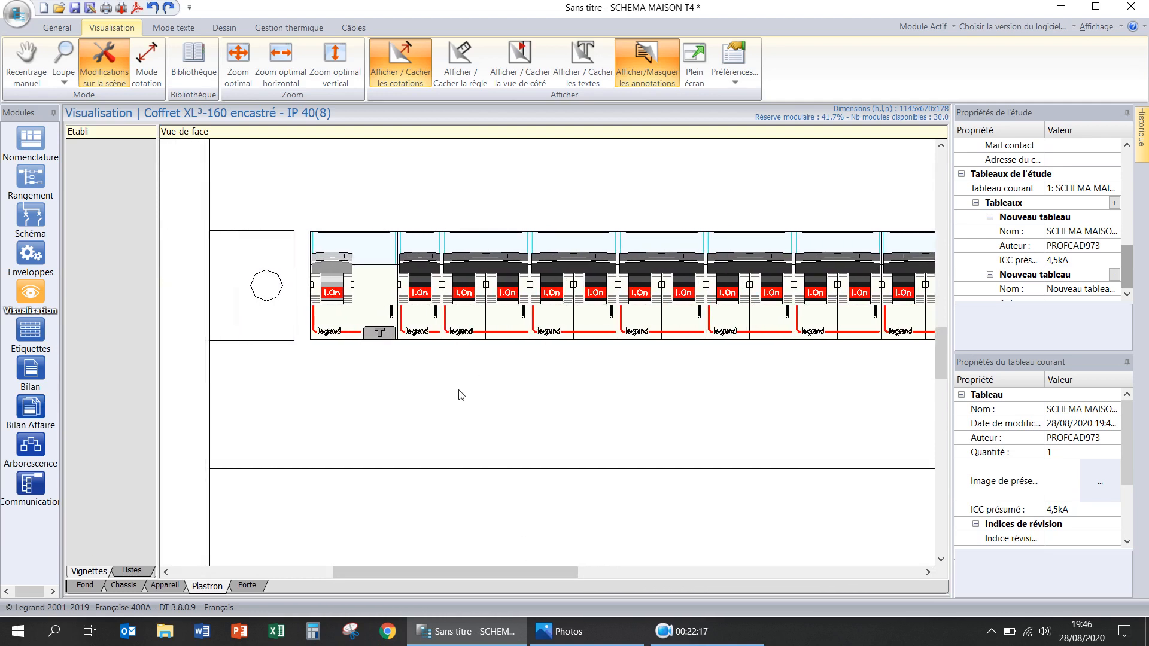
{"action": "scroll", "coordinate": [460, 393], "scroll_direction": "down", "scroll_amount": 3}
{"action": "scroll", "coordinate": [461, 395], "scroll_direction": "down", "scroll_amount": 1}
{"action": "scroll", "coordinate": [461, 395], "scroll_direction": "down", "scroll_amount": 1}
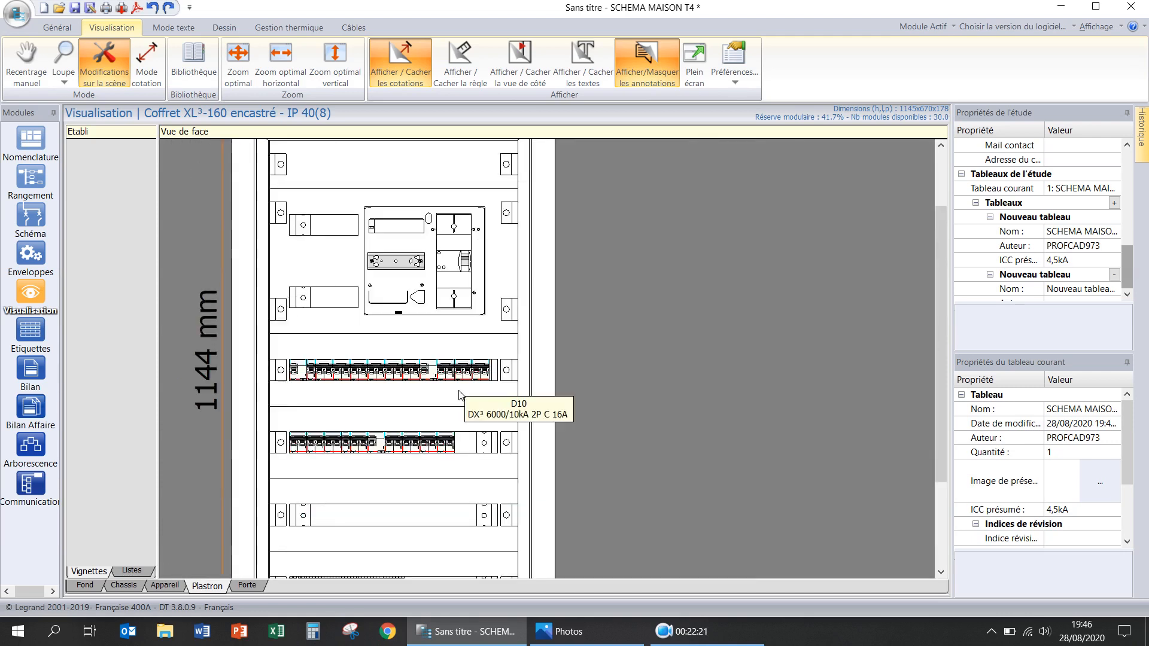
{"action": "left_click", "coordinate": [32, 334]}
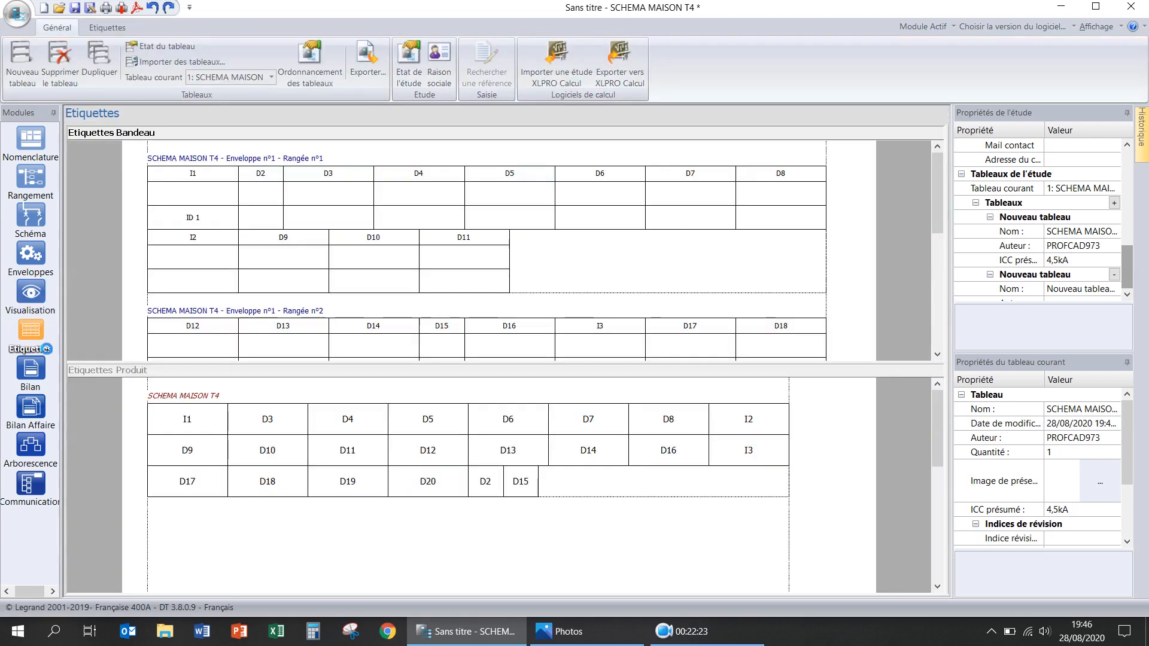
- Review the Bilan's material list, set the Legrand discount to 20% in Chiffrage Matériel and update the prices
{"action": "left_click", "coordinate": [39, 367]}
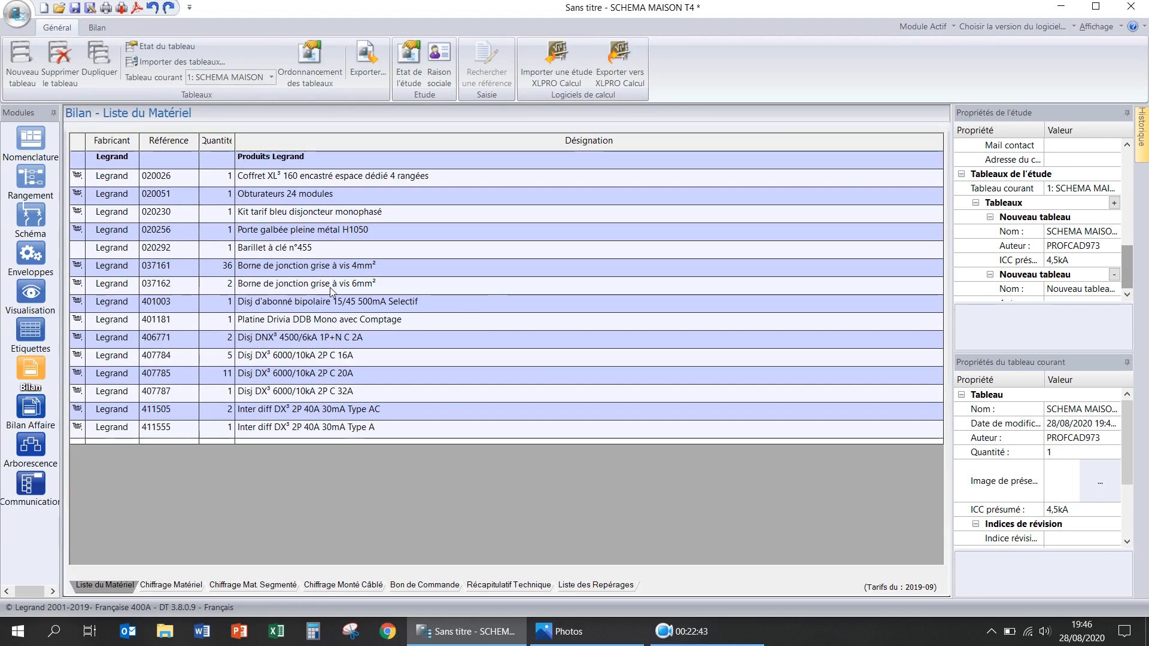
{"action": "left_click", "coordinate": [173, 585]}
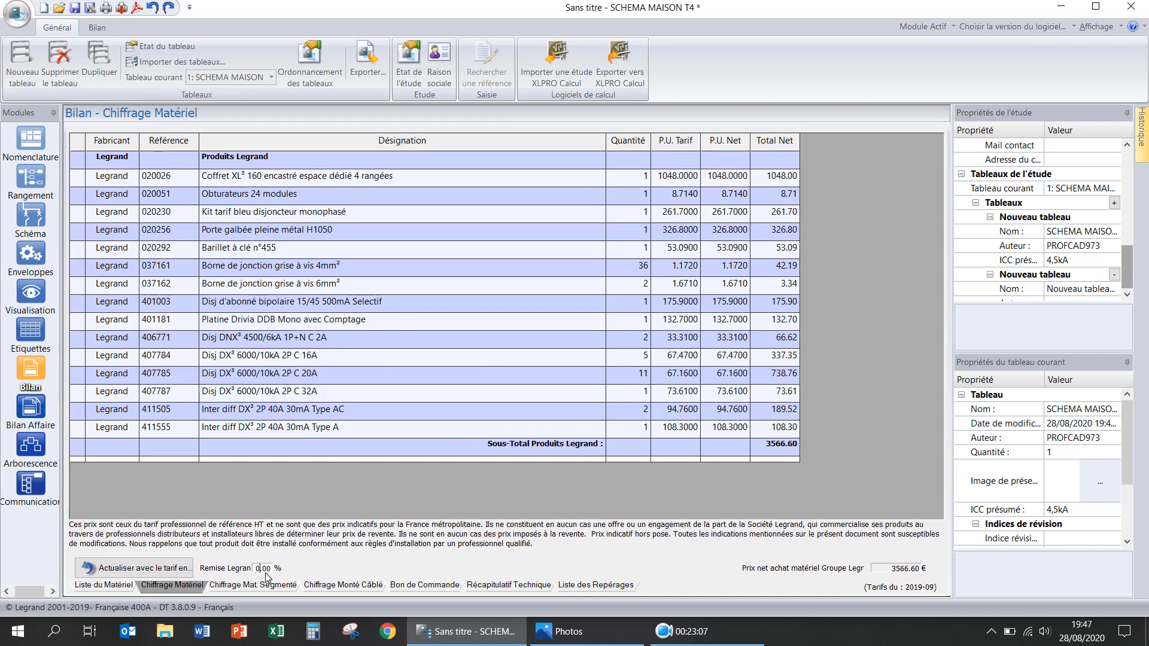
{"action": "type", "text": "20."}
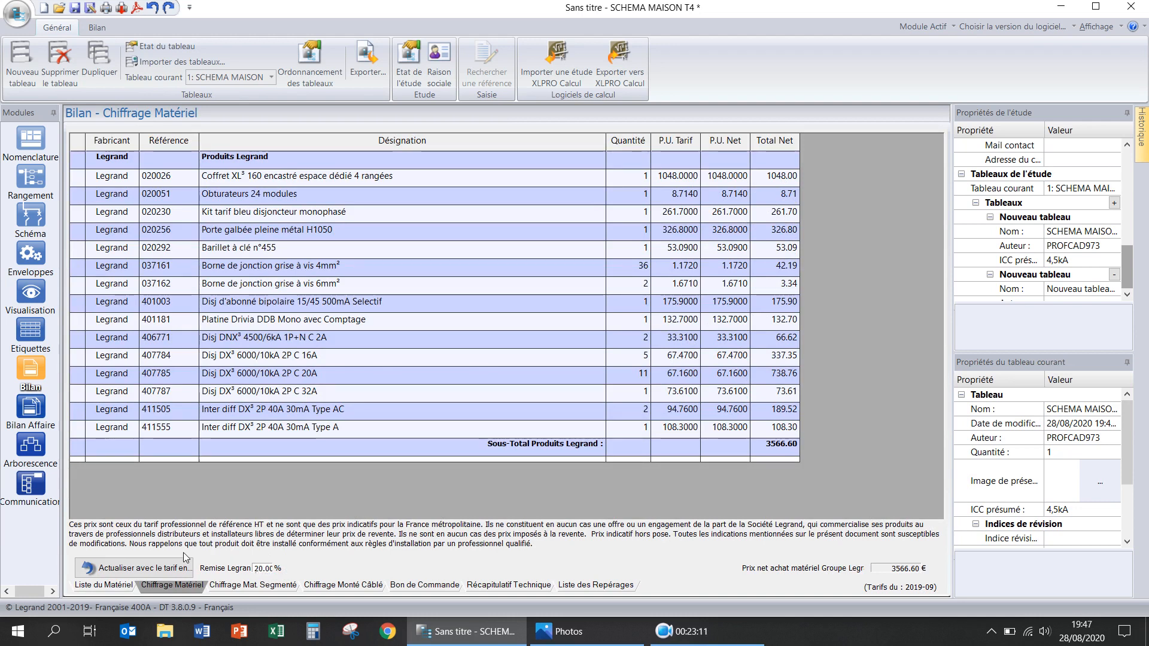
{"action": "left_click", "coordinate": [155, 569]}
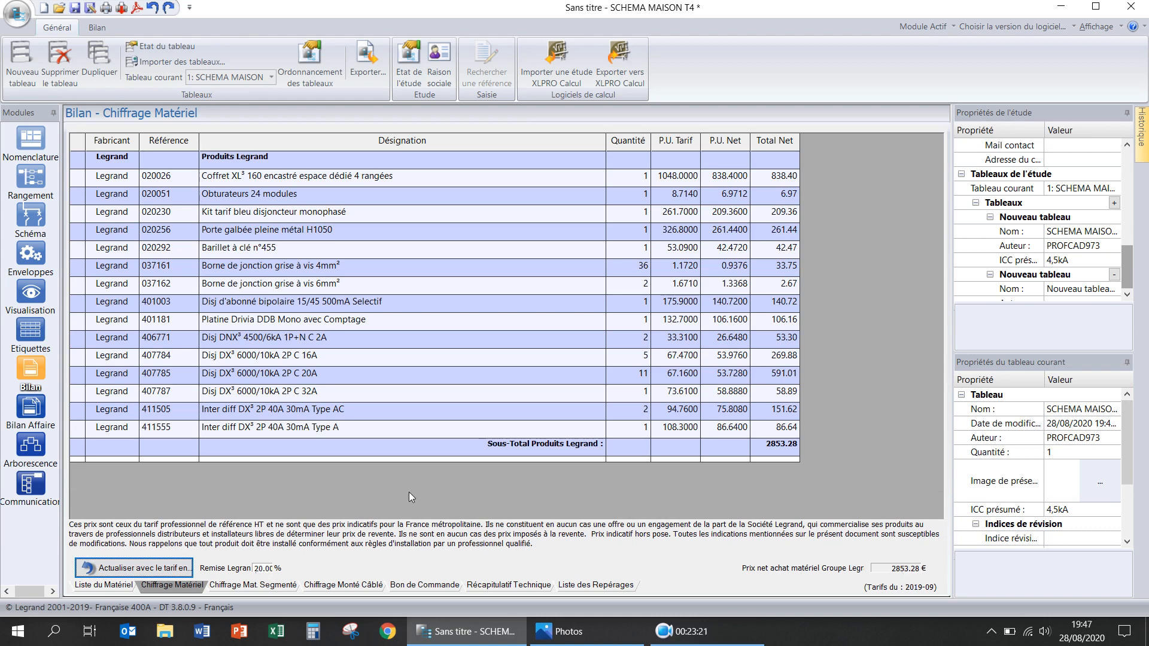
- Review the segmented material costing and set Transport to 1 € in the Chiffrage Monté Câblé
{"action": "left_click", "coordinate": [288, 586]}
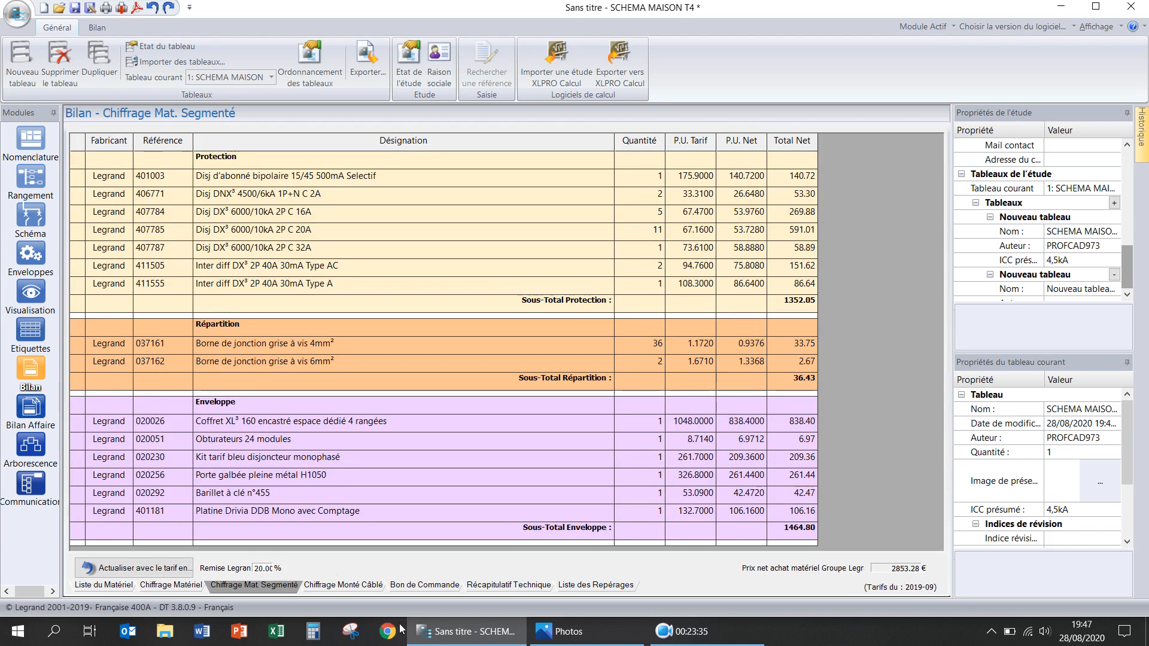
{"action": "left_click", "coordinate": [353, 585]}
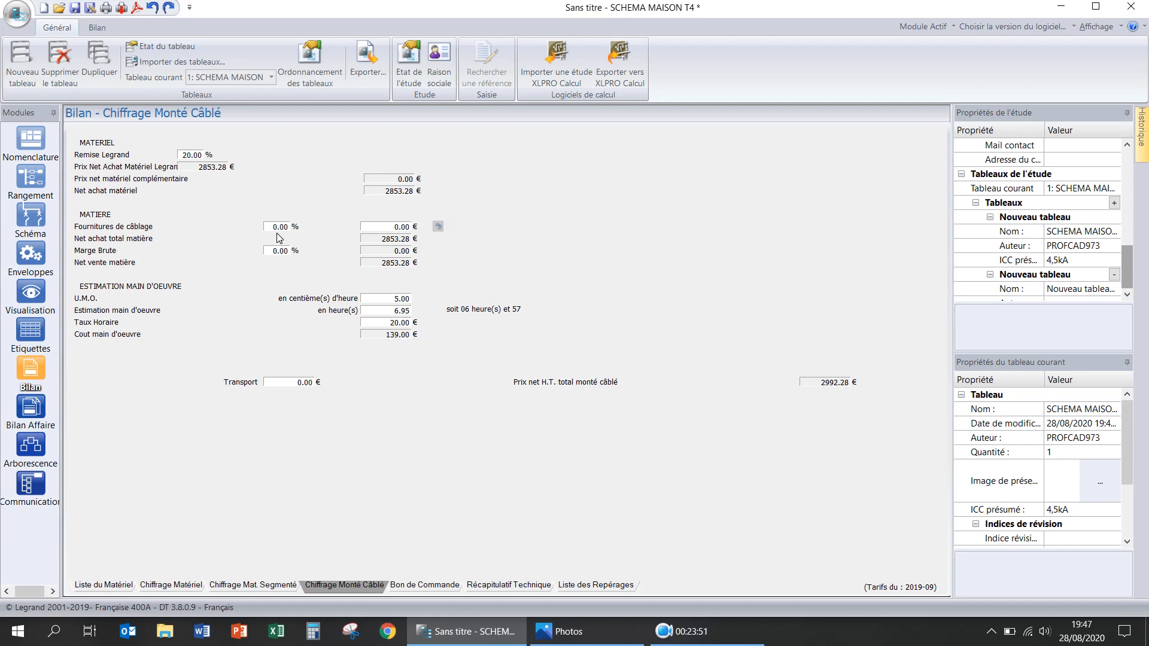
{"action": "left_click", "coordinate": [295, 386]}
{"action": "key", "text": "Delete"}
{"action": "type", "text": "15"}
{"action": "key", "text": "BackSpace"}
- Compute 2993,28 × 1,5 minus 2993,28 in the Calculator, and set Transport to 1500 € in the Chiffrage Monté Câblé
{"action": "left_click", "coordinate": [313, 639]}
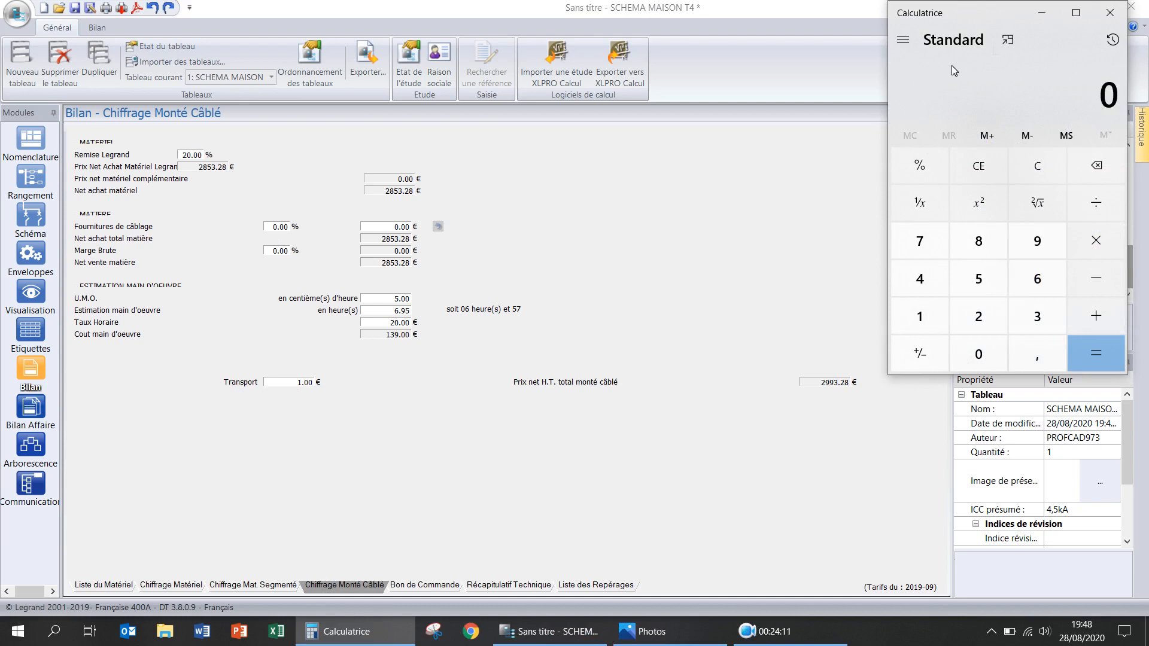
{"action": "type", "text": "2993"}
{"action": "type", "text": ",28*1,5"}
{"action": "key", "text": "Return"}
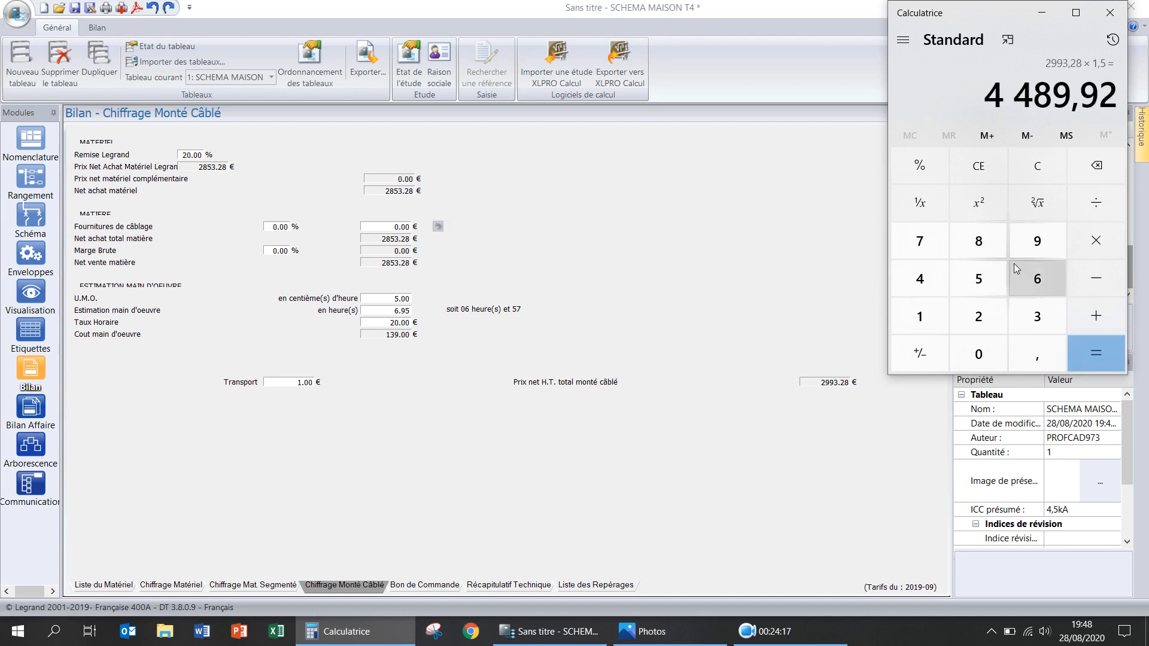
{"action": "type", "text": "- 2993,28"}
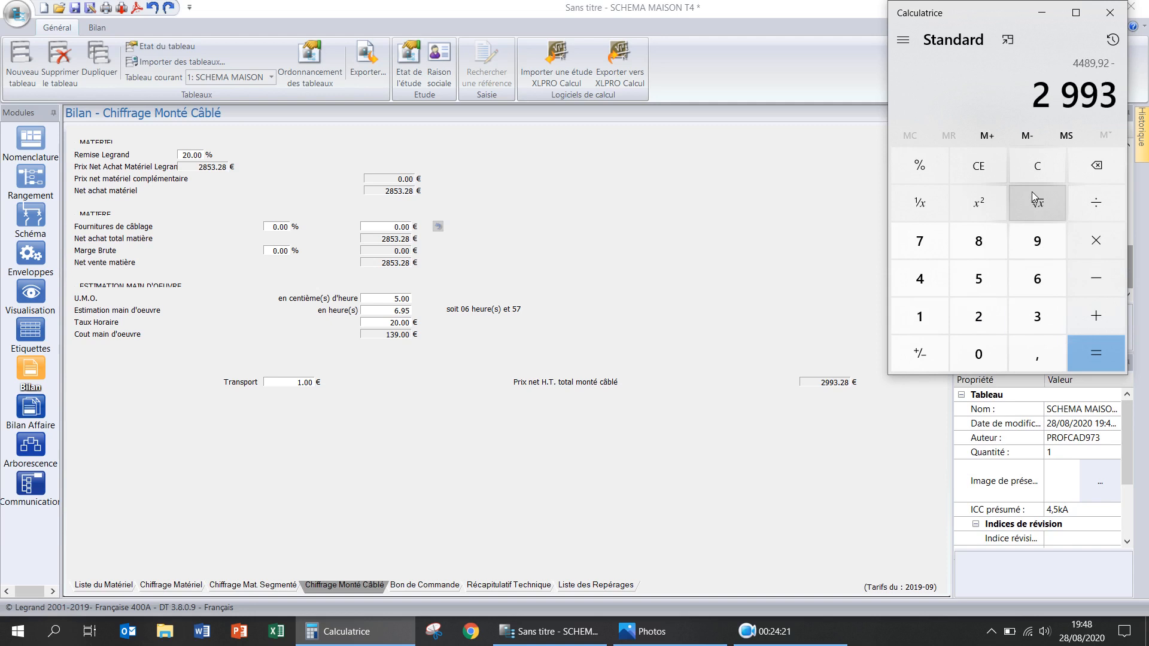
{"action": "key", "text": "Return"}
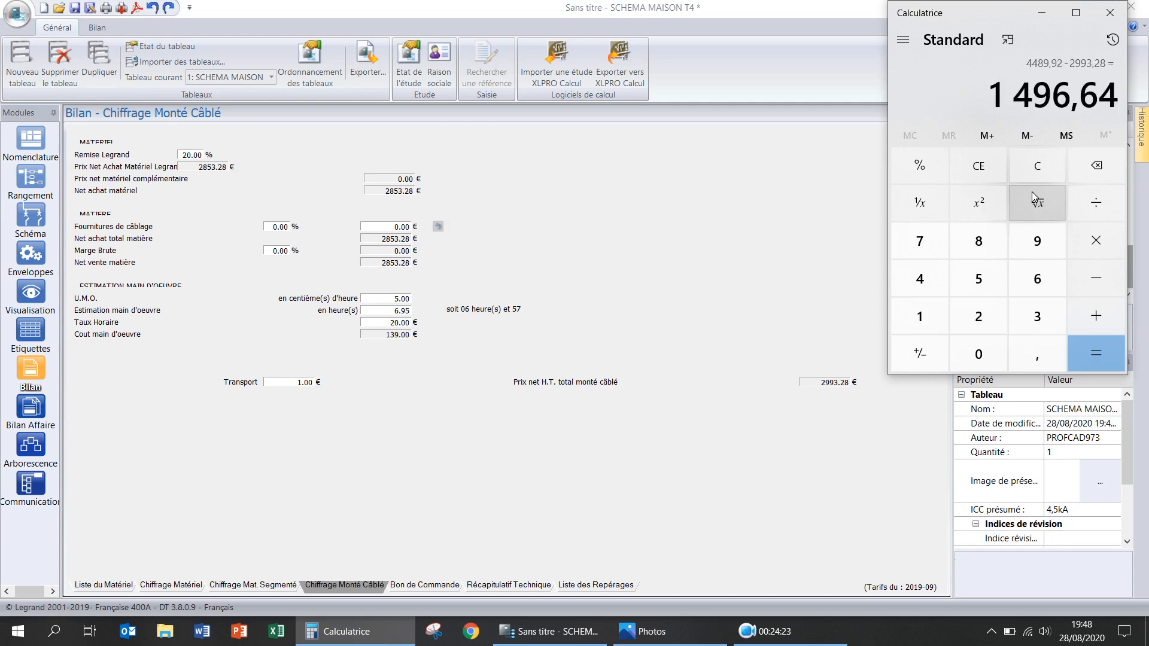
{"action": "left_click", "coordinate": [304, 387]}
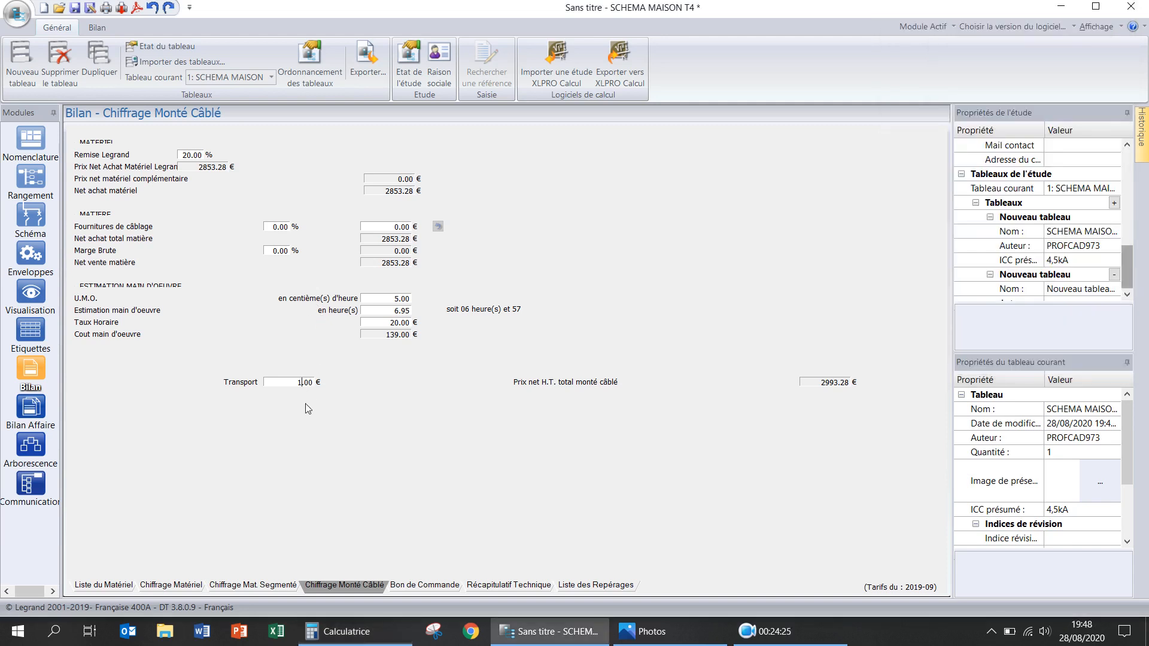
{"action": "type", "text": "500"}
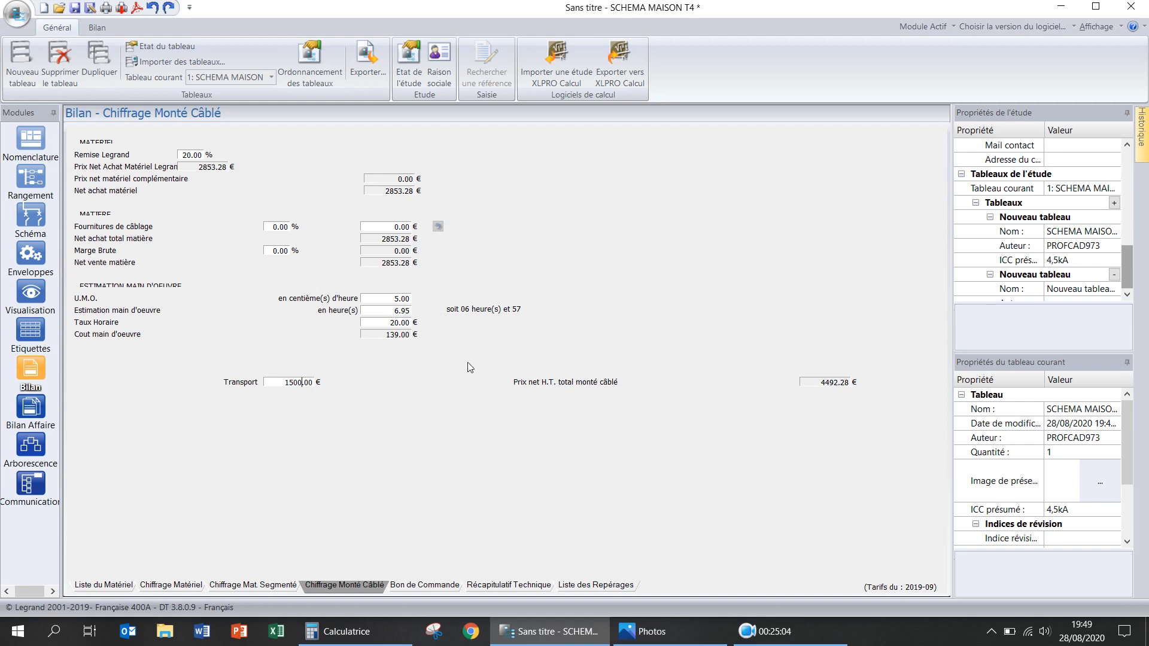
- Review the Bon de Commande and the Récapitulatif Technique of the panel
{"action": "left_click", "coordinate": [448, 587]}
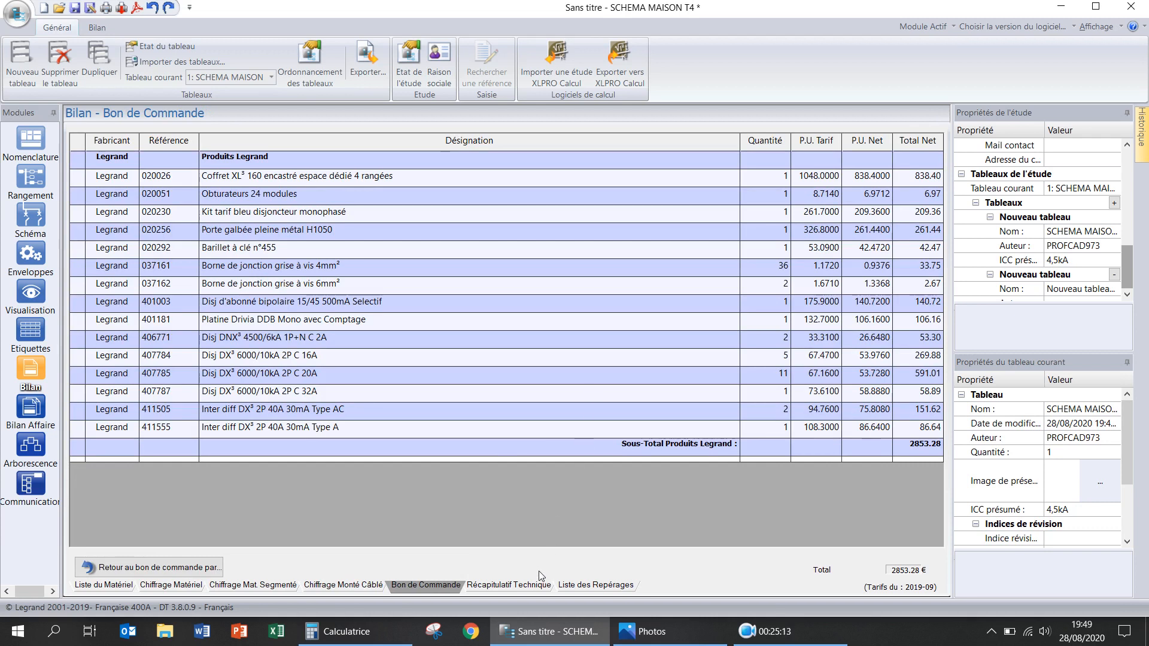
{"action": "left_click", "coordinate": [539, 587]}
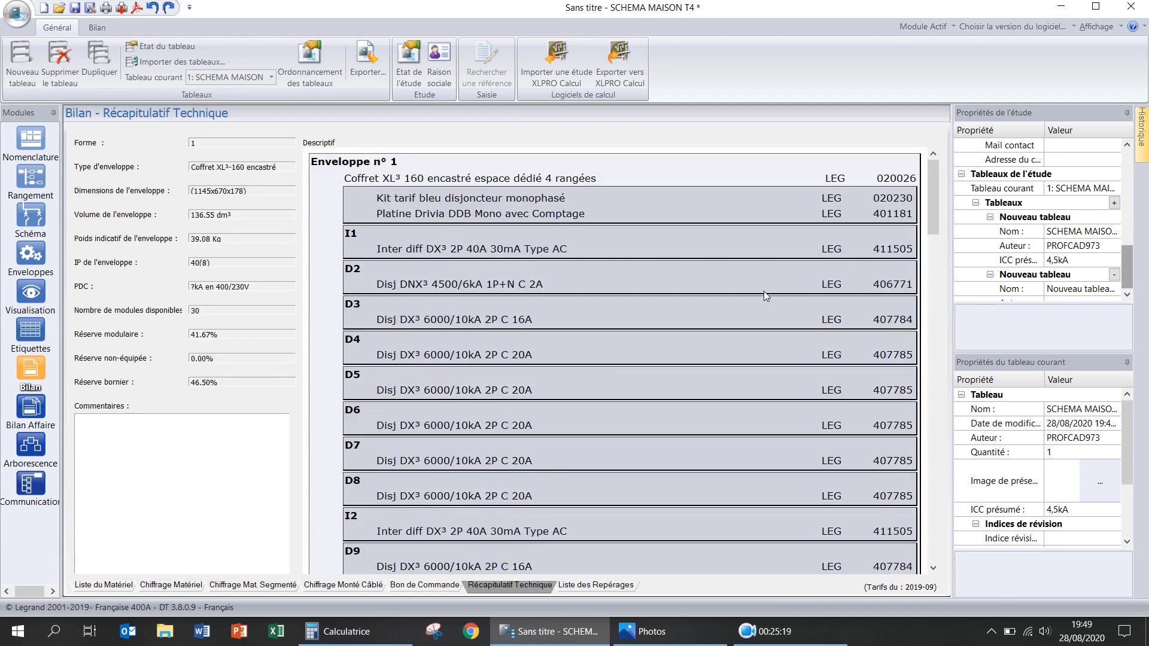
- Examine the devices, terminals, weight and reserve figures in the Récapitulatif Technique, and check the Liste des Repérages
{"action": "scroll", "coordinate": [793, 296], "scroll_direction": "down", "scroll_amount": 10}
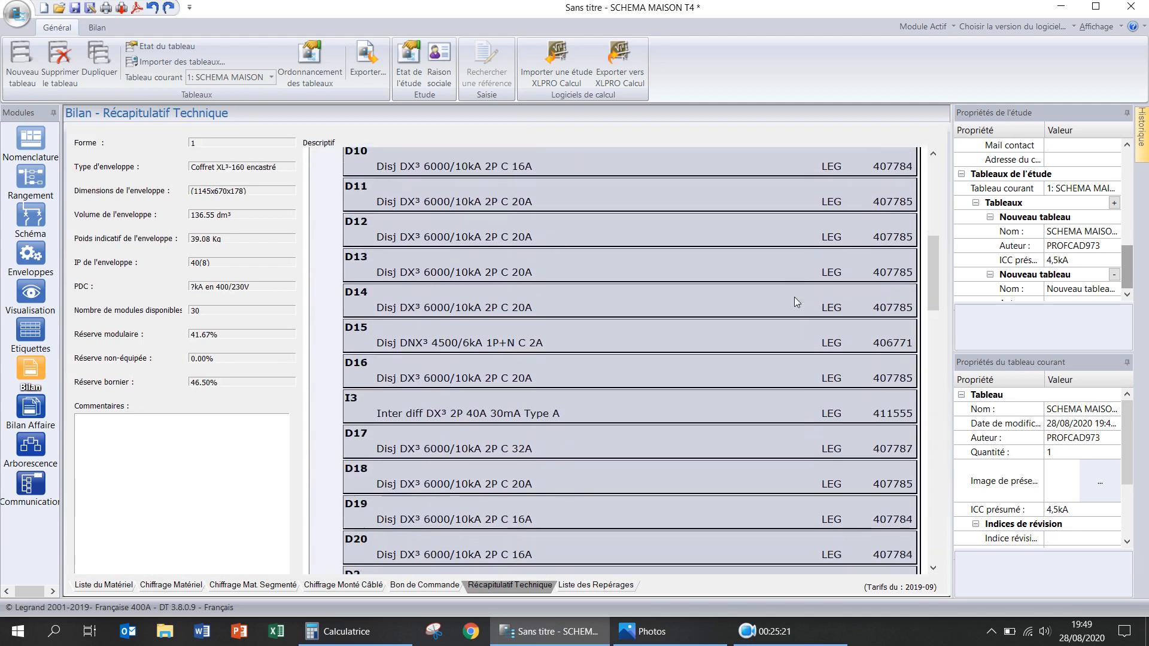
{"action": "scroll", "coordinate": [796, 299], "scroll_direction": "down", "scroll_amount": 10}
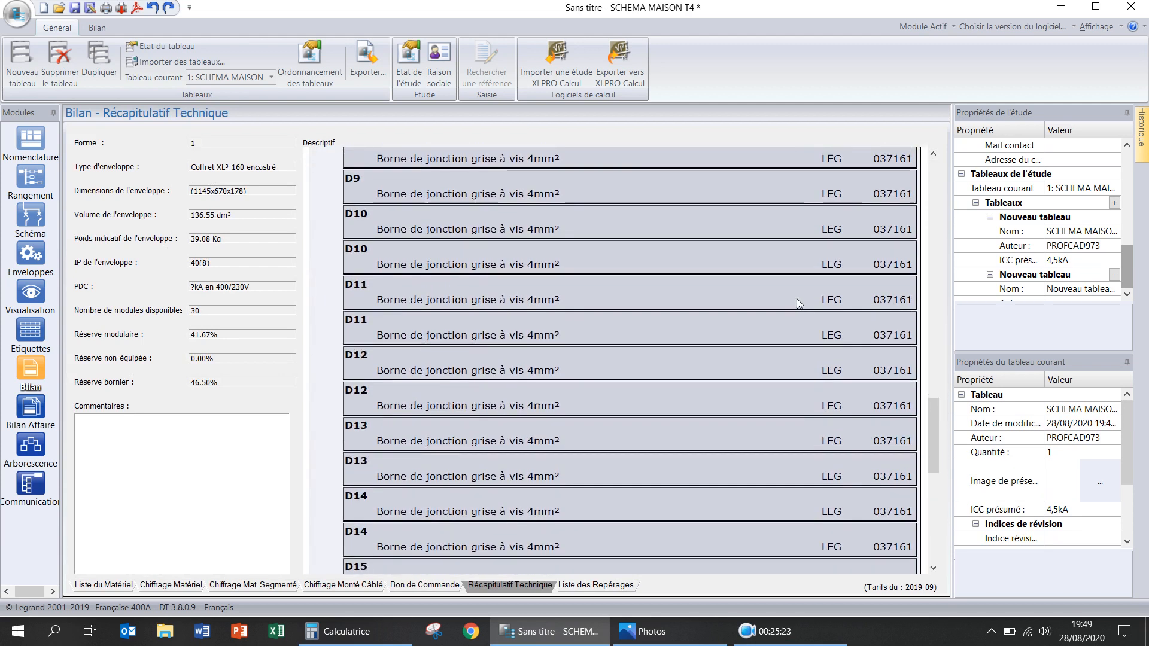
{"action": "scroll", "coordinate": [796, 300], "scroll_direction": "down", "scroll_amount": 8}
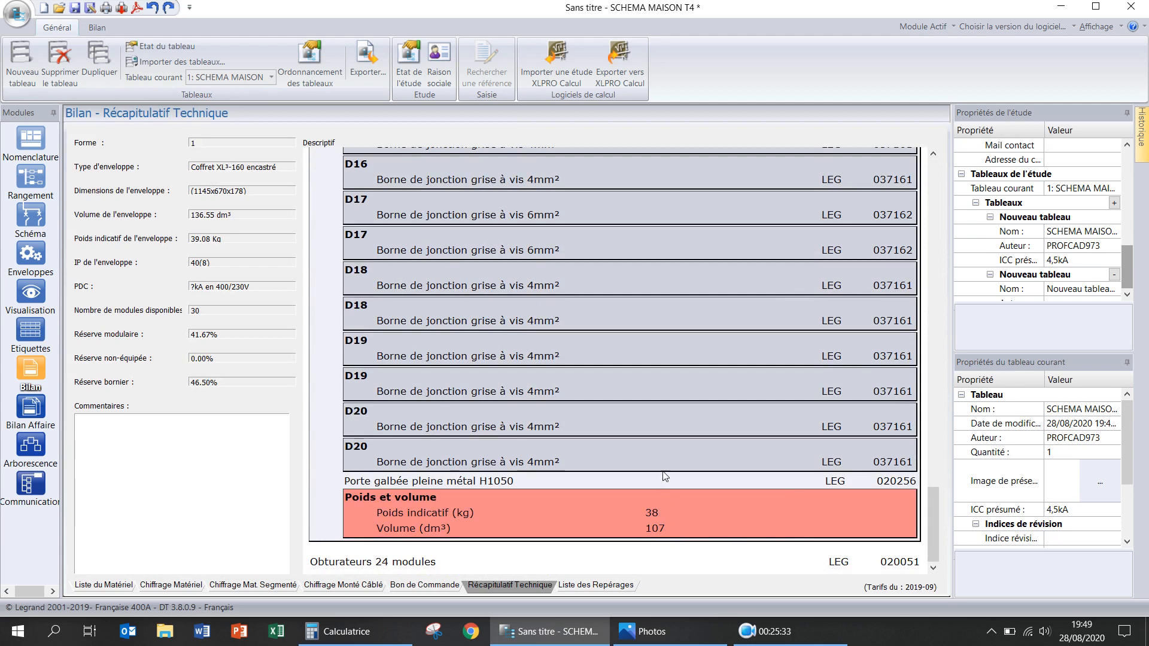
{"action": "scroll", "coordinate": [663, 473], "scroll_direction": "up", "scroll_amount": 15}
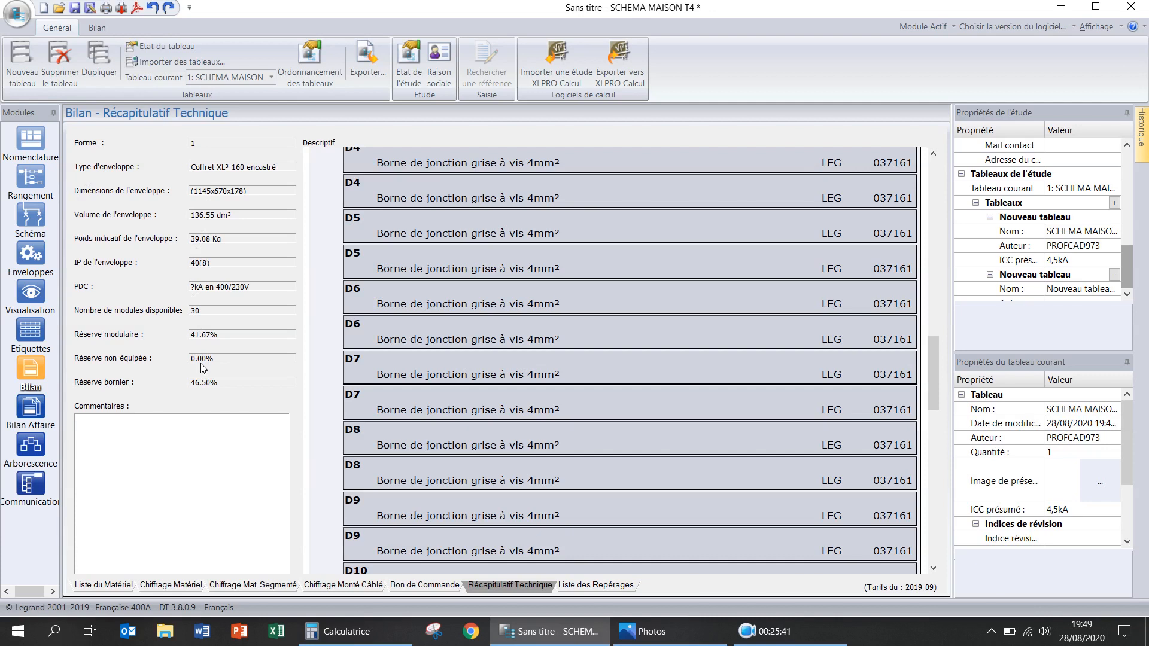
{"action": "left_click", "coordinate": [619, 586]}
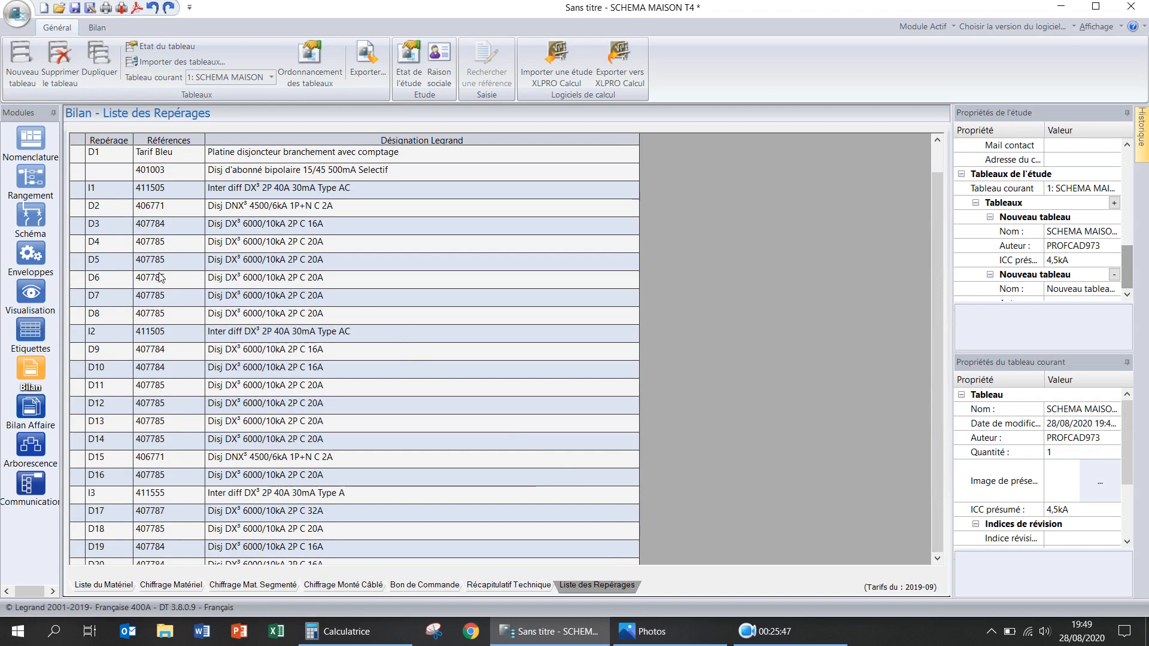
{"action": "scroll", "coordinate": [161, 277], "scroll_direction": "down", "scroll_amount": 1}
{"action": "scroll", "coordinate": [210, 325], "scroll_direction": "up", "scroll_amount": 1}
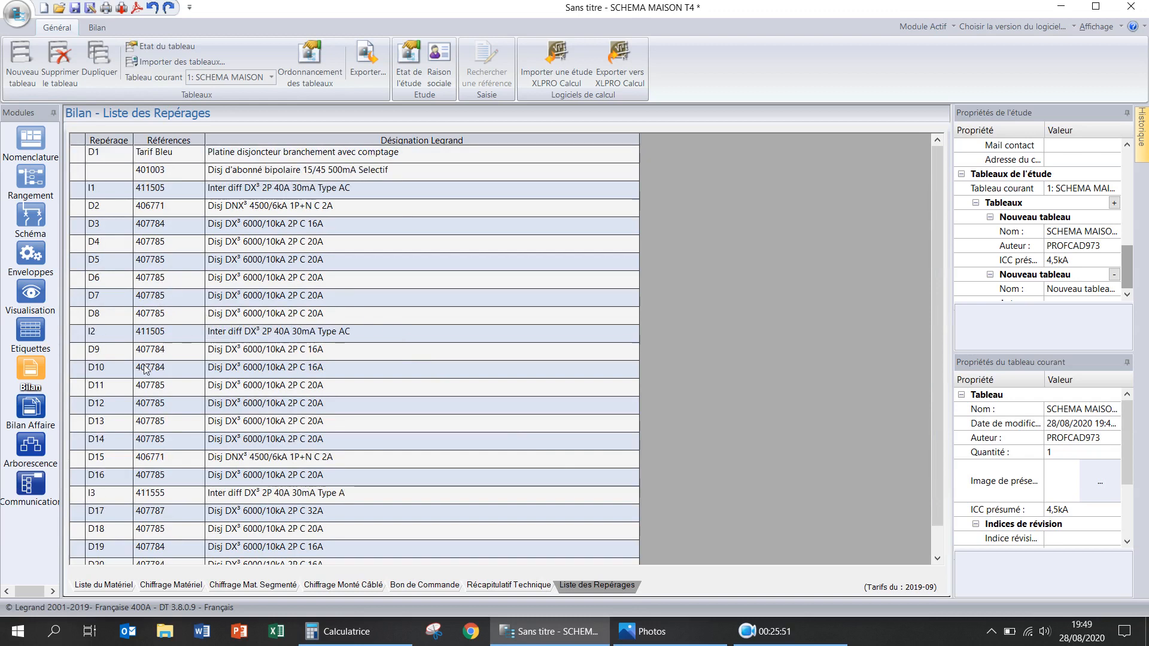
- Review the Bilan Affaire's list of panels and the Arborescence diagram of the study
{"action": "left_click", "coordinate": [40, 412]}
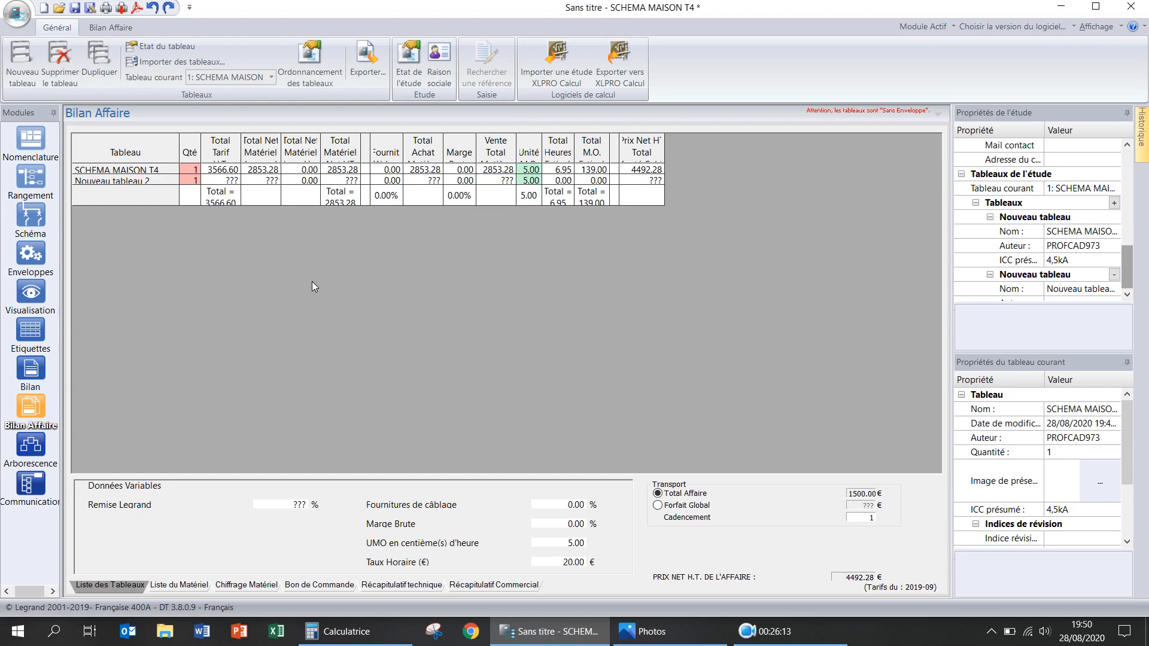
{"action": "left_click", "coordinate": [44, 451]}
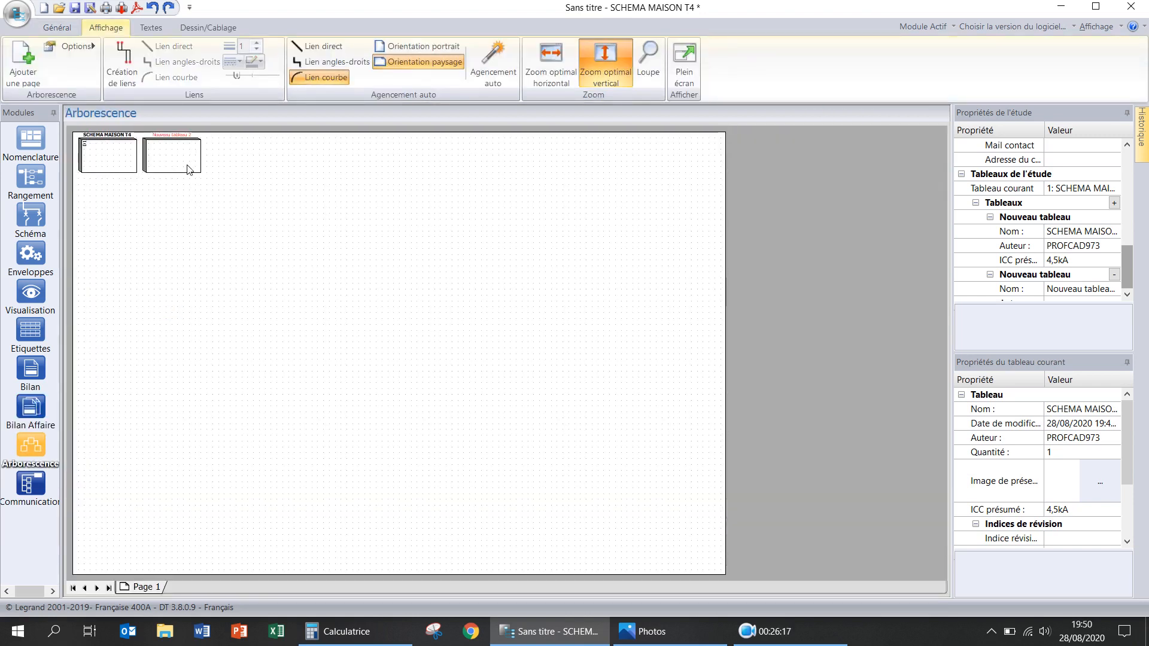
{"action": "scroll", "coordinate": [189, 180], "scroll_direction": "up", "scroll_amount": 2}
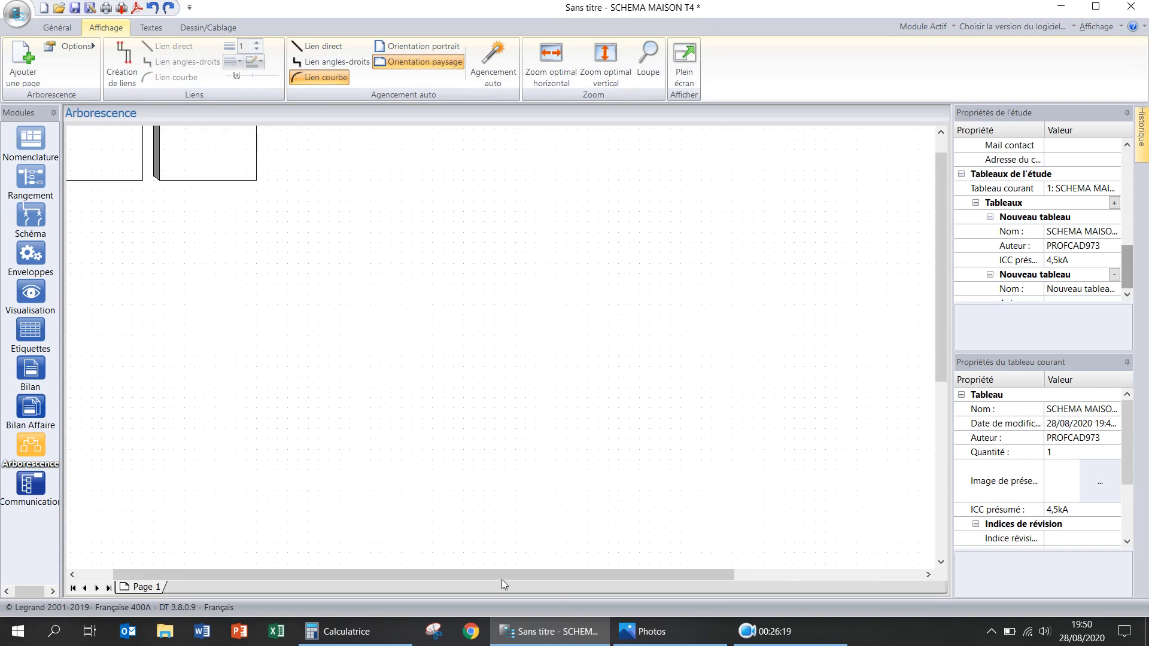
{"action": "left_click_drag", "start_coordinate": [506, 582], "coordinate": [443, 574]}
{"action": "scroll", "coordinate": [179, 320], "scroll_direction": "up", "scroll_amount": 1}
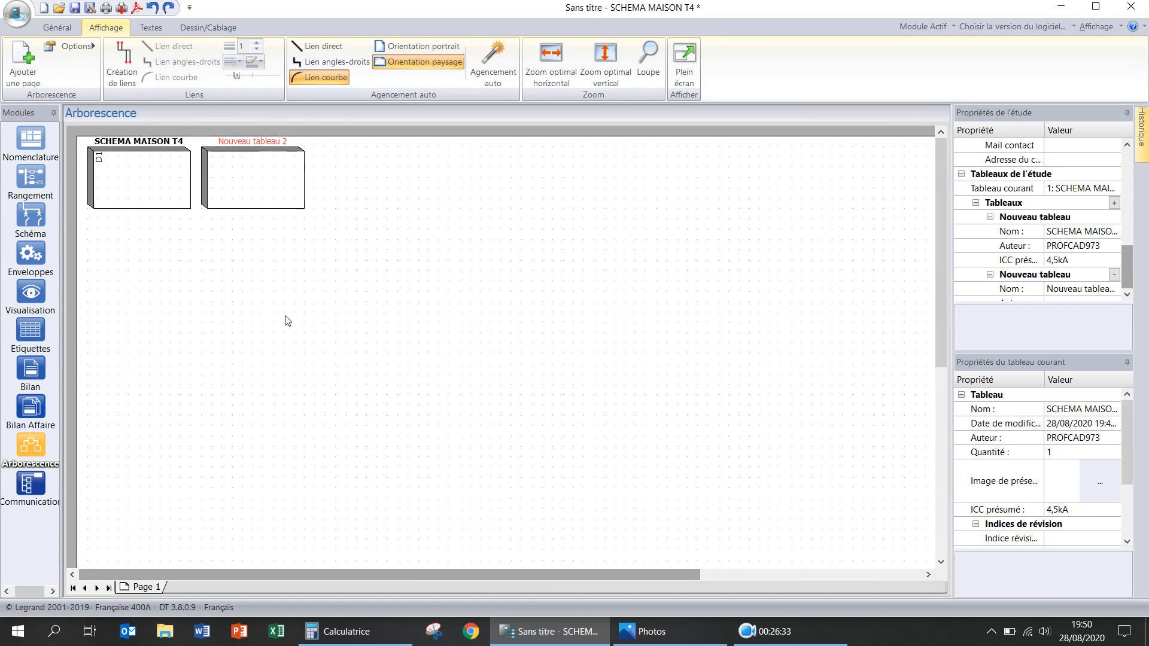
- Inspect the Communication diagram and its network legend, and cancel the PDF export of that diagram
{"action": "left_click", "coordinate": [33, 484]}
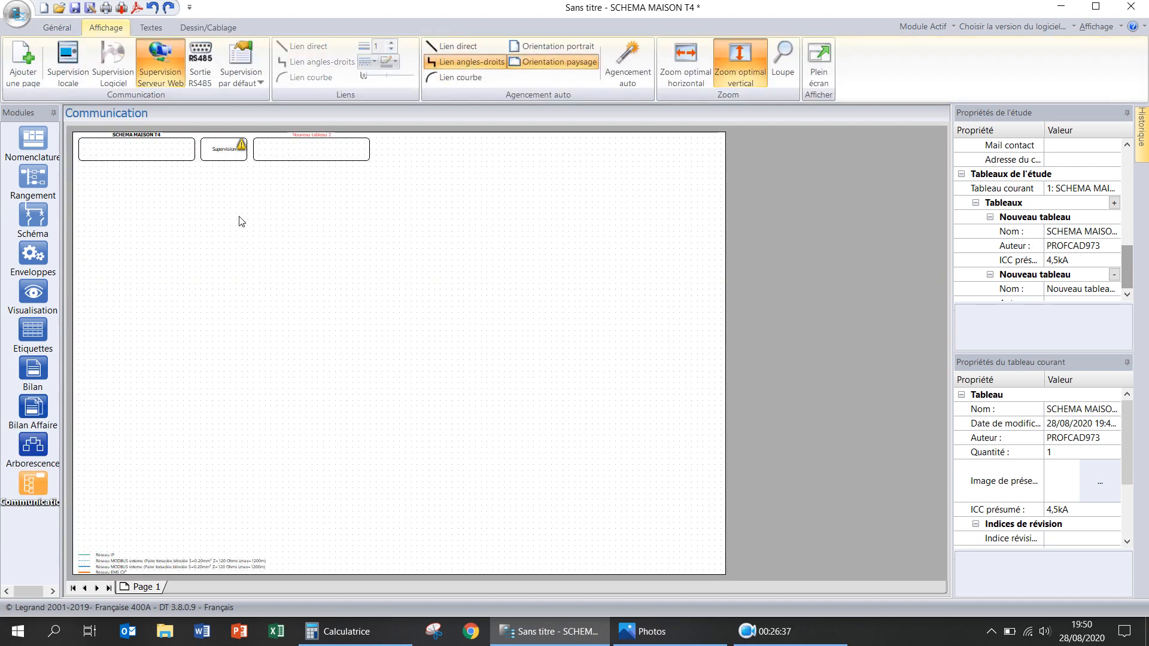
{"action": "scroll", "coordinate": [153, 556], "scroll_direction": "up", "scroll_amount": 1}
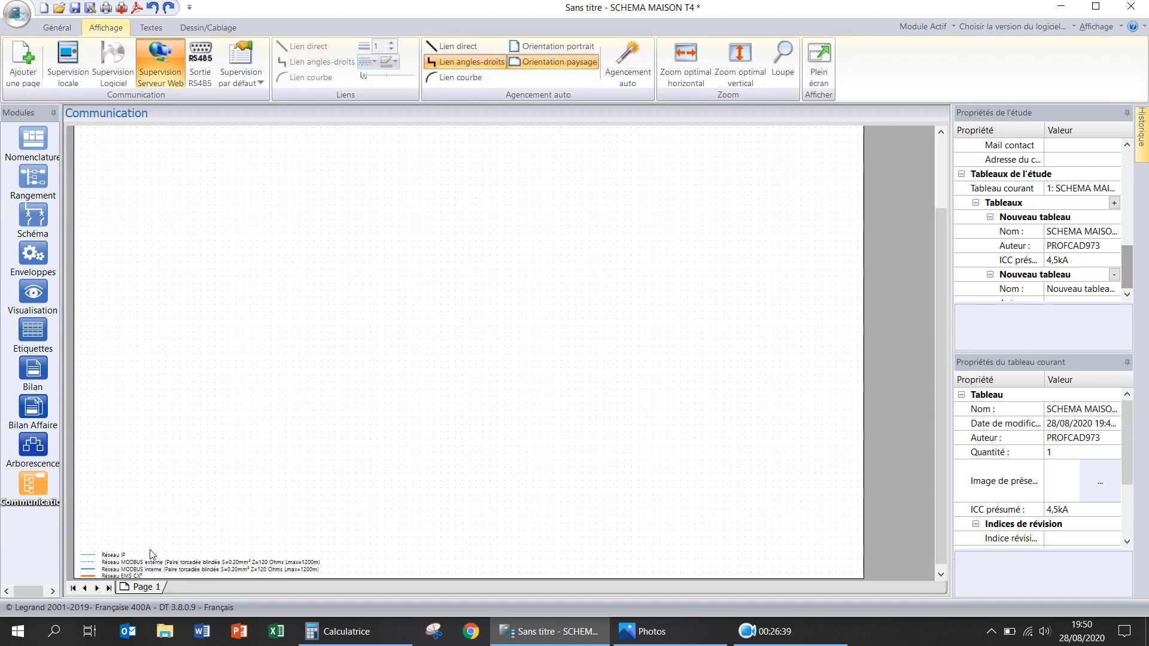
{"action": "scroll", "coordinate": [153, 551], "scroll_direction": "up", "scroll_amount": 2}
{"action": "left_click_drag", "start_coordinate": [167, 575], "coordinate": [140, 574]}
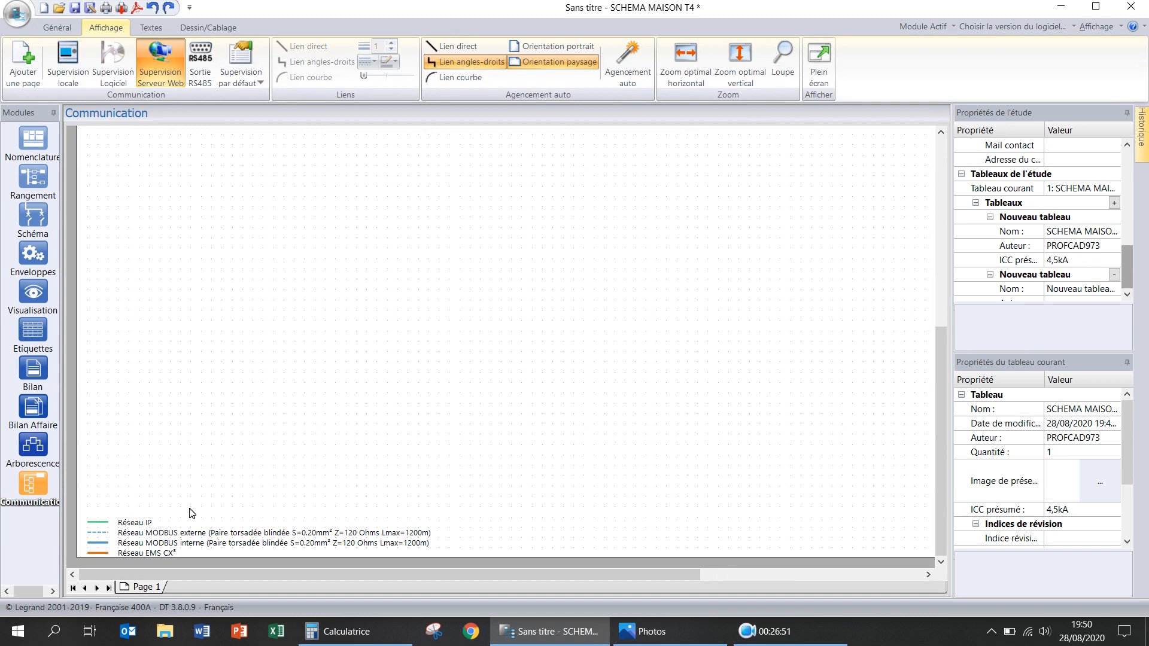
{"action": "scroll", "coordinate": [259, 439], "scroll_direction": "up", "scroll_amount": 10}
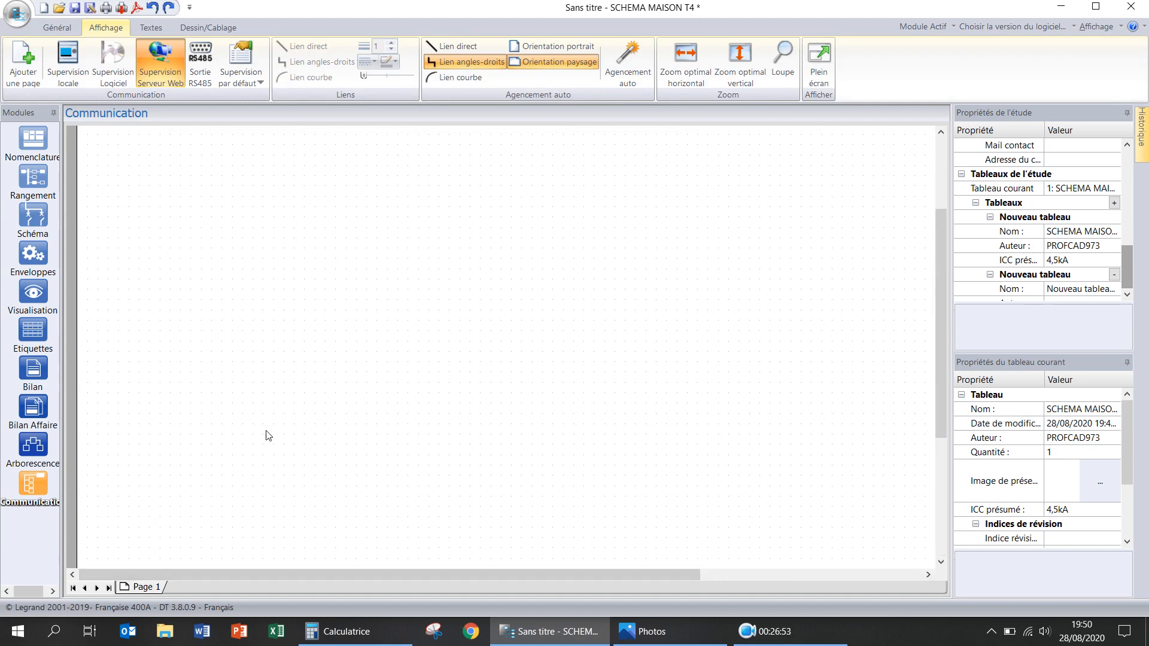
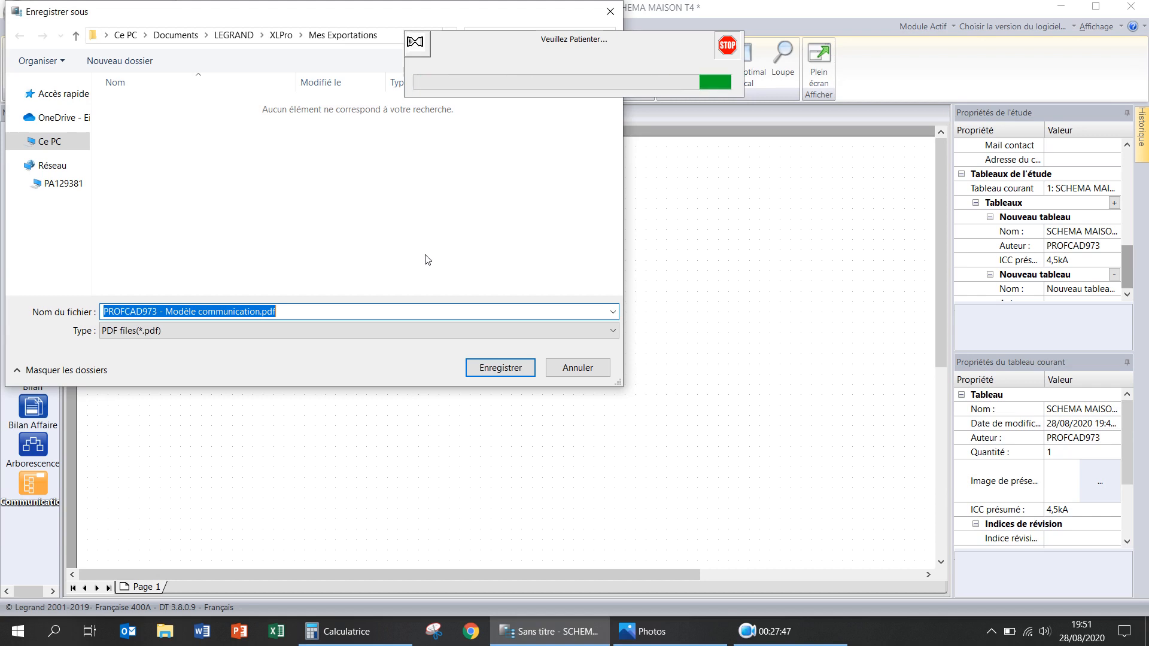
{"action": "left_click", "coordinate": [576, 368]}
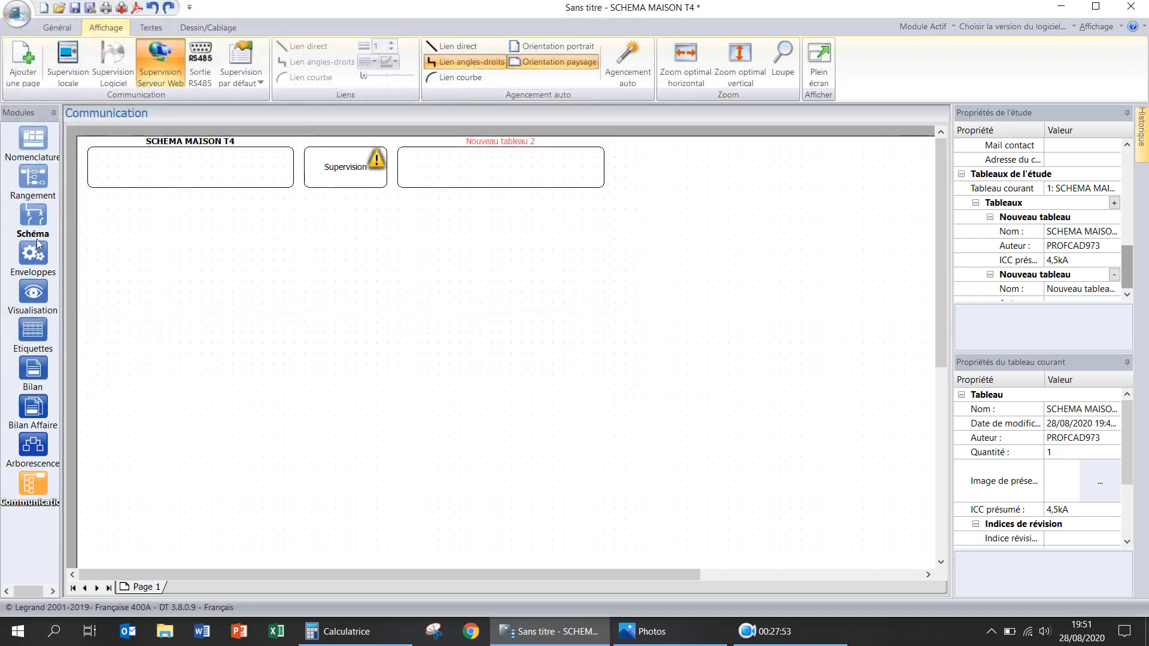
- Open the print dossier from the schematic and add Schéma, Vue de face - Plastron and Vue de face - Porte to the chosen printouts
{"action": "left_click", "coordinate": [38, 217]}
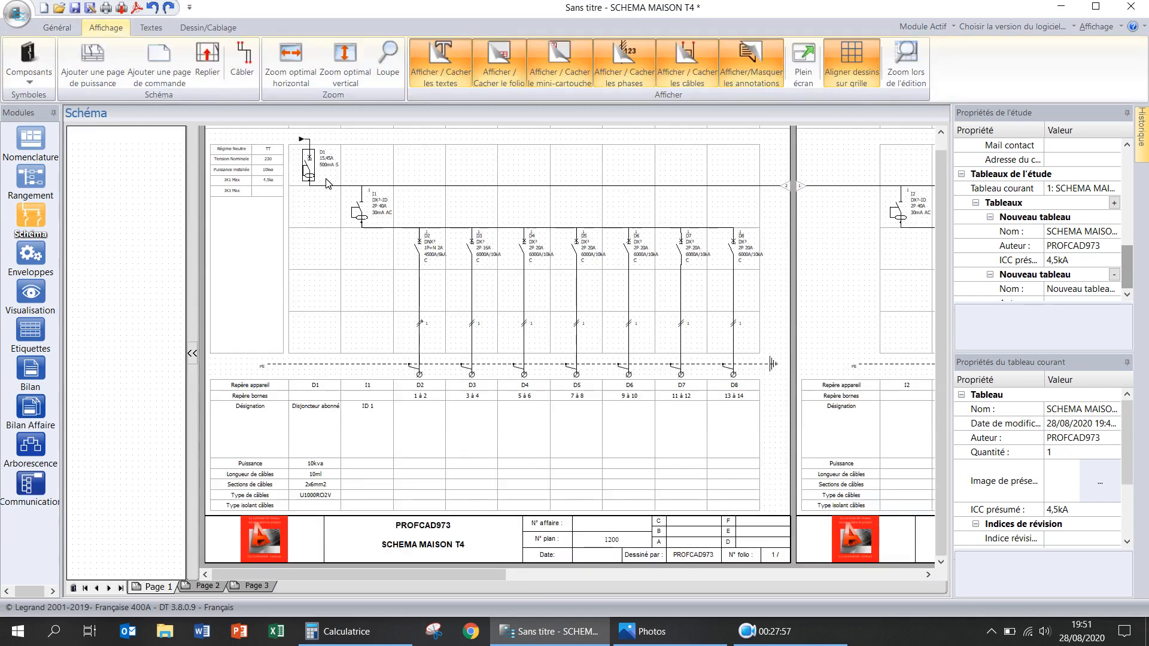
{"action": "key", "text": "ctrl+p"}
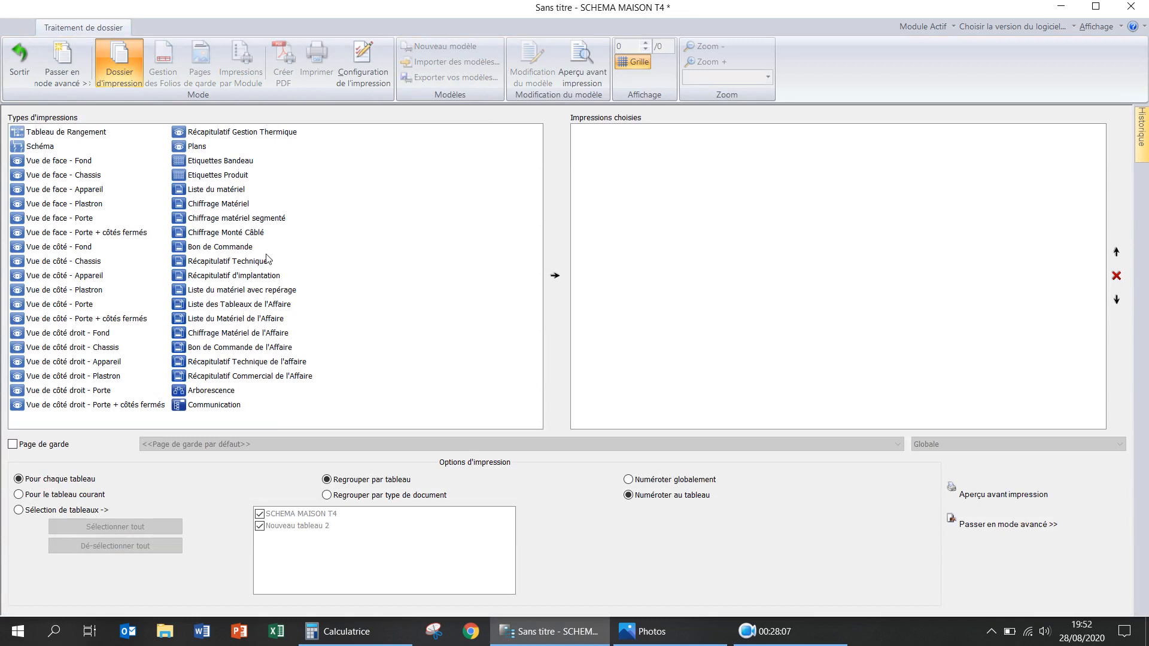
{"action": "left_click", "coordinate": [46, 148]}
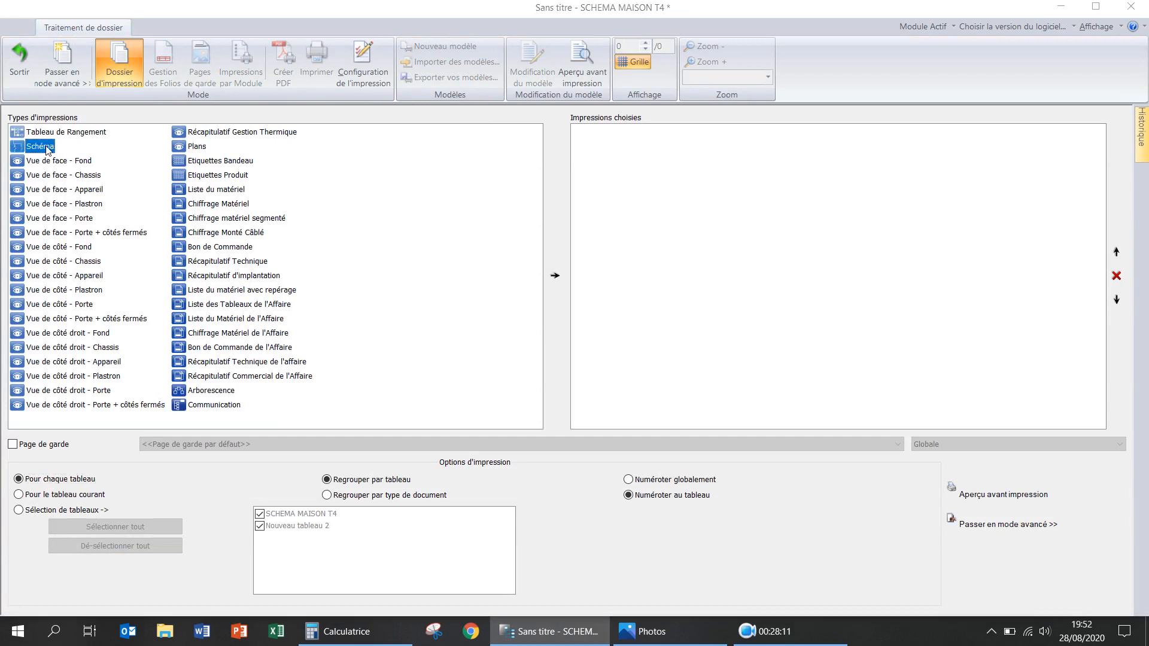
{"action": "left_click", "coordinate": [556, 278]}
{"action": "left_click", "coordinate": [83, 205]}
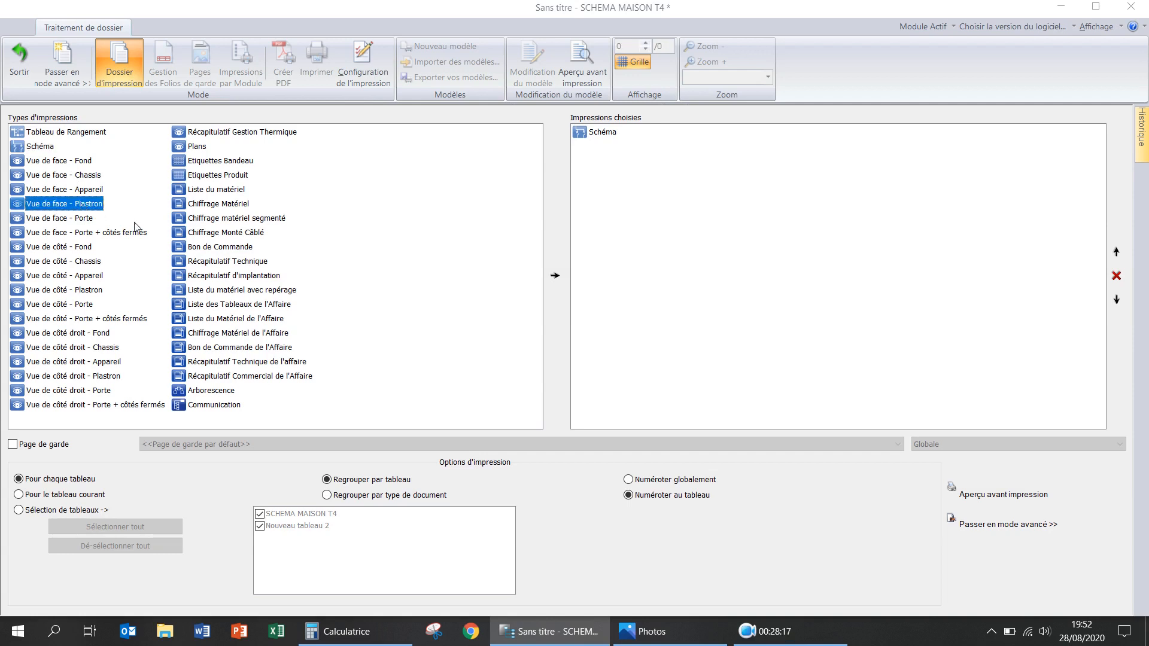
{"action": "left_click", "coordinate": [555, 275]}
{"action": "left_click", "coordinate": [77, 218]}
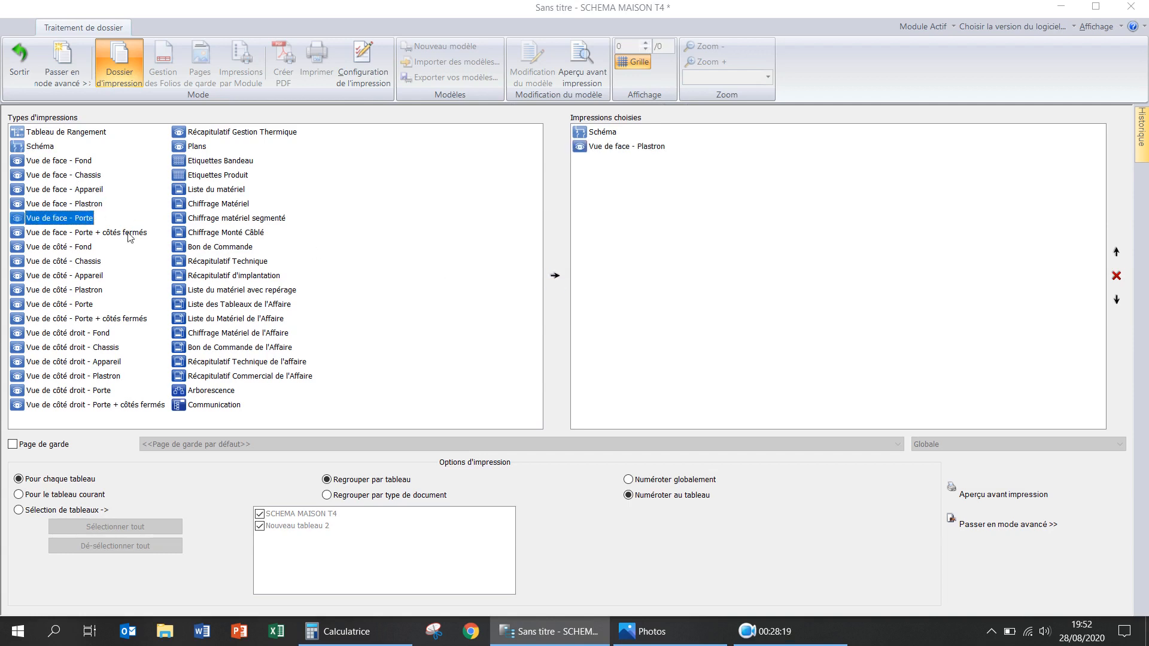
{"action": "left_click", "coordinate": [556, 275]}
- Add Vue de côté - Appareil, Liste du matériel and Récapitulatif Technique to the chosen printouts
{"action": "left_click", "coordinate": [81, 278]}
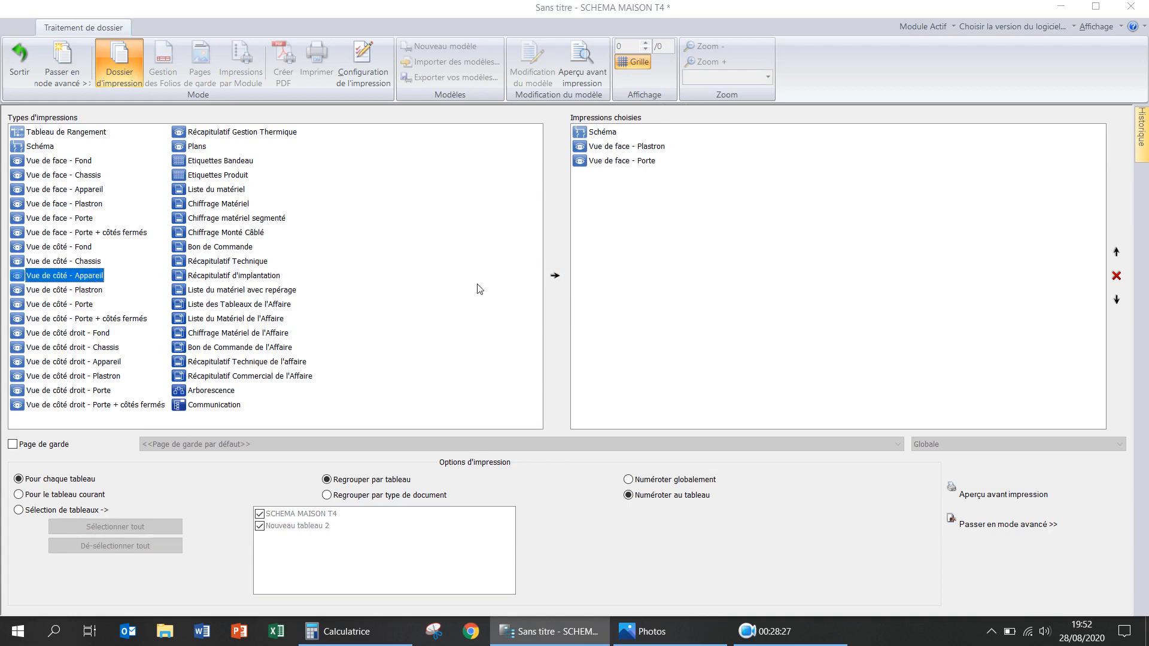
{"action": "left_click", "coordinate": [554, 275]}
{"action": "left_click", "coordinate": [233, 194]}
{"action": "left_click", "coordinate": [555, 278]}
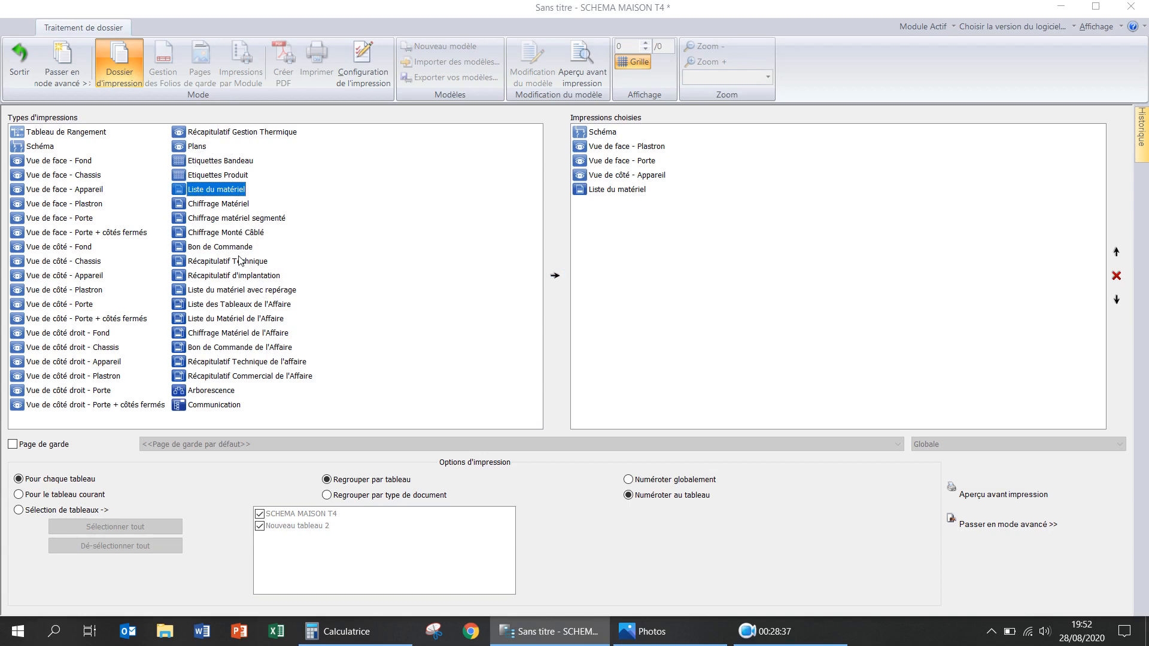
{"action": "left_click", "coordinate": [240, 261]}
{"action": "left_click", "coordinate": [555, 278]}
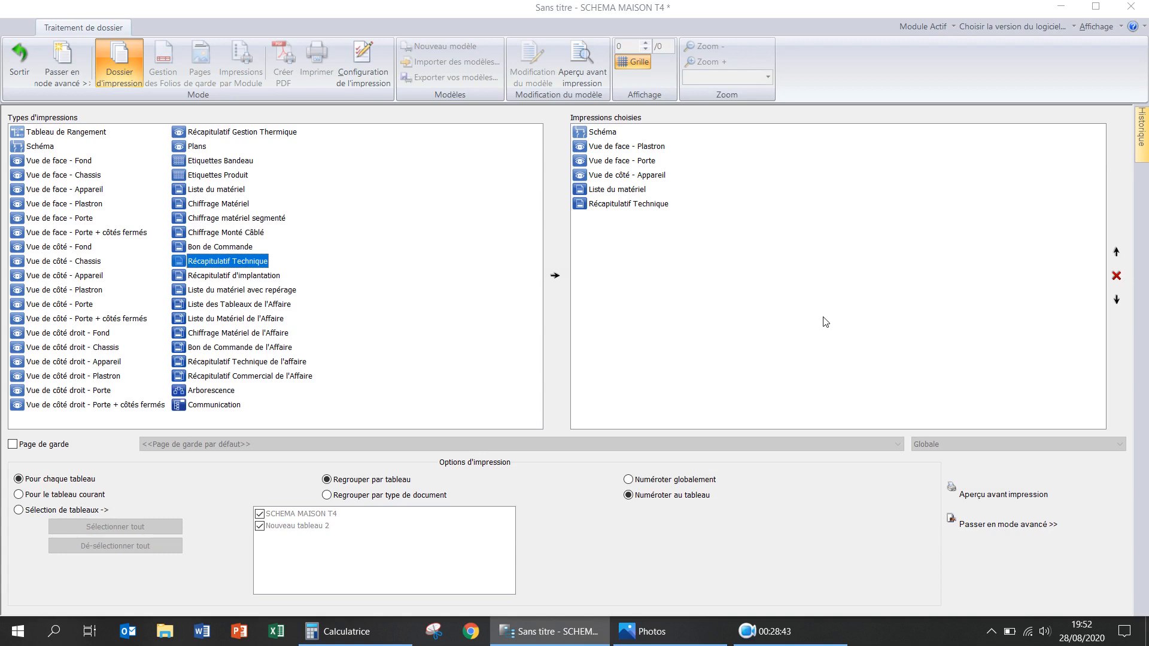
- Preview the print dossier and examine its schematic folios, enclosure front and side views, and Legrand material list
{"action": "left_click", "coordinate": [1012, 503]}
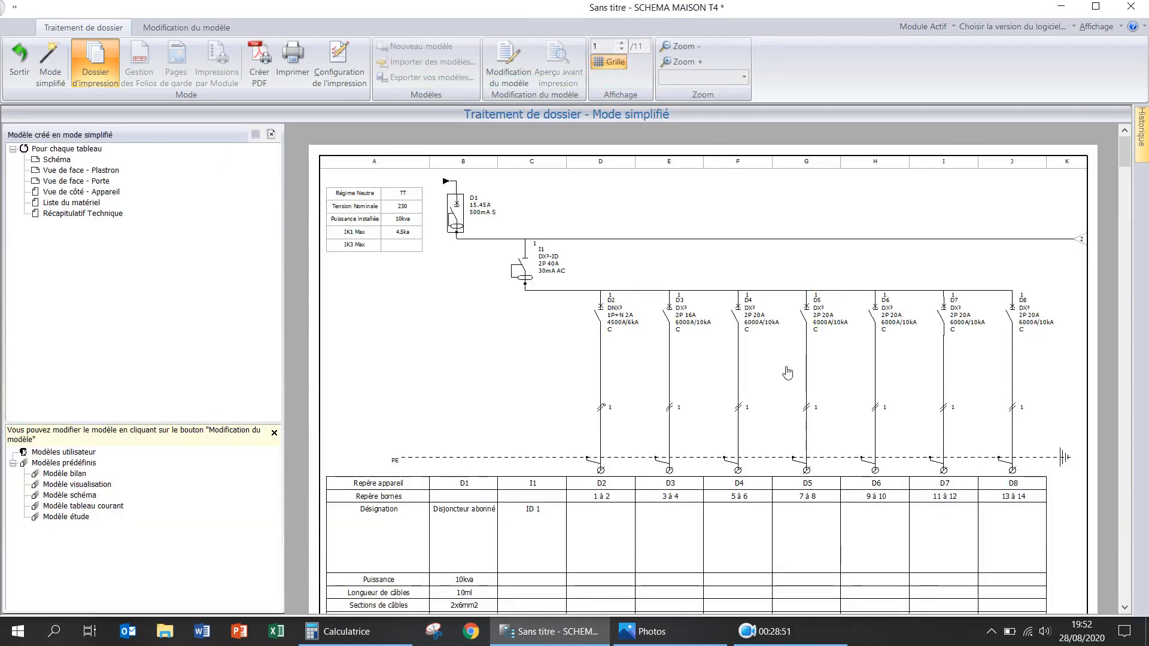
{"action": "scroll", "coordinate": [701, 399], "scroll_direction": "down", "scroll_amount": 8}
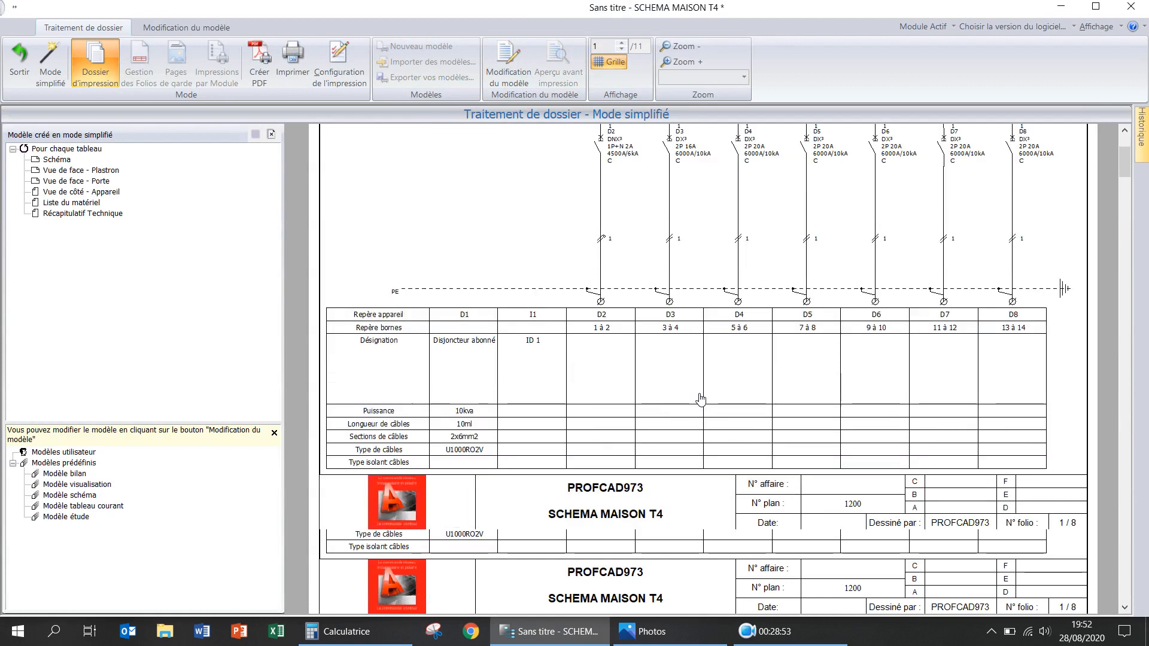
{"action": "scroll", "coordinate": [701, 399], "scroll_direction": "down", "scroll_amount": 11}
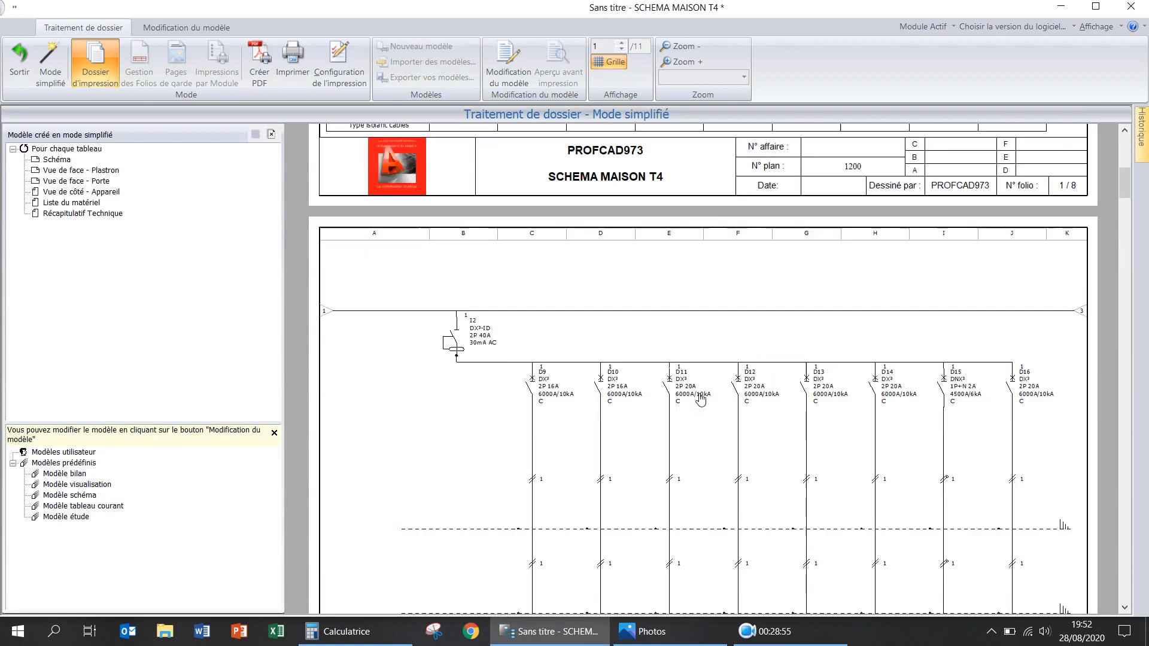
{"action": "scroll", "coordinate": [700, 399], "scroll_direction": "down", "scroll_amount": 13}
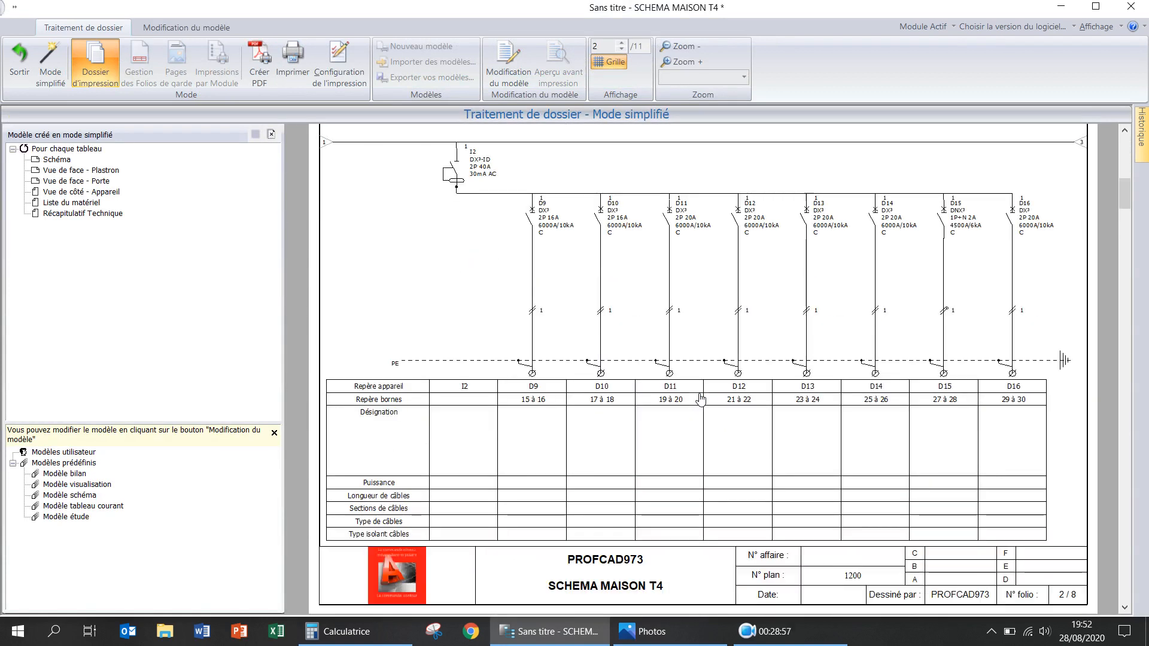
{"action": "scroll", "coordinate": [701, 400], "scroll_direction": "down", "scroll_amount": 20}
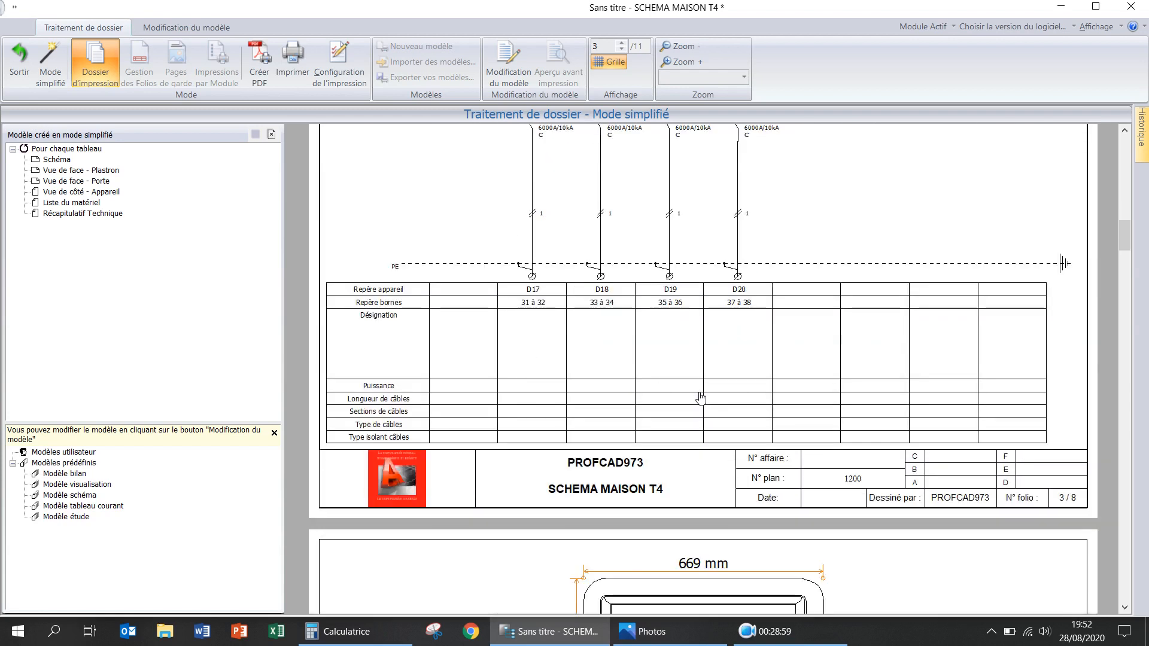
{"action": "scroll", "coordinate": [701, 399], "scroll_direction": "down", "scroll_amount": 5}
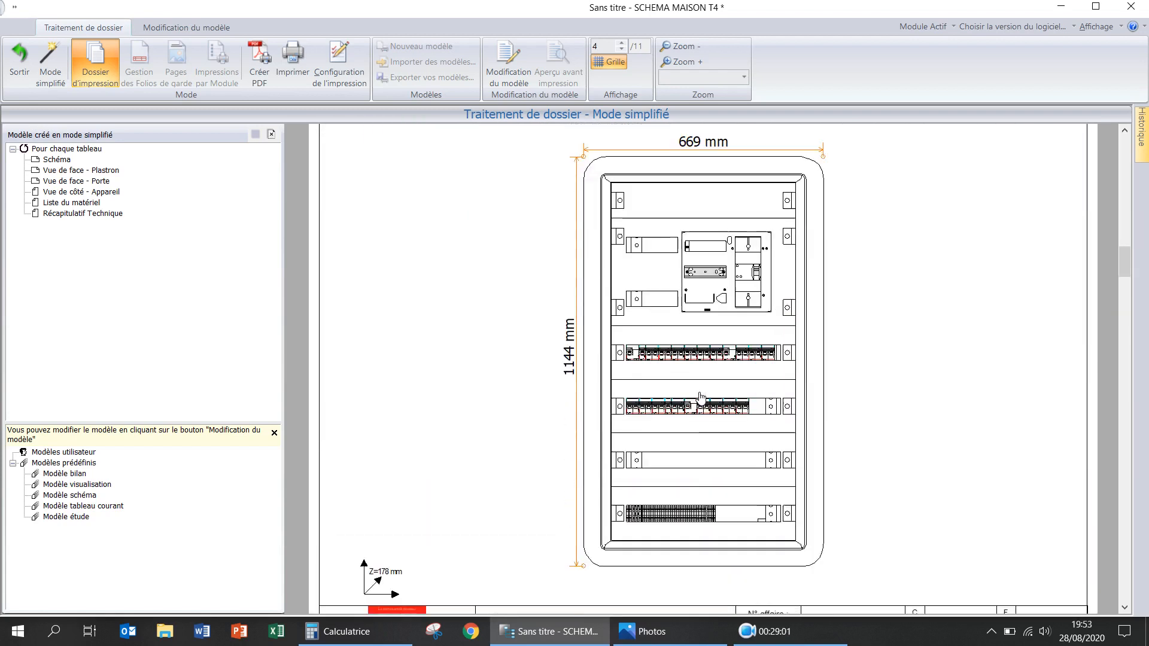
{"action": "scroll", "coordinate": [701, 398], "scroll_direction": "down", "scroll_amount": 18}
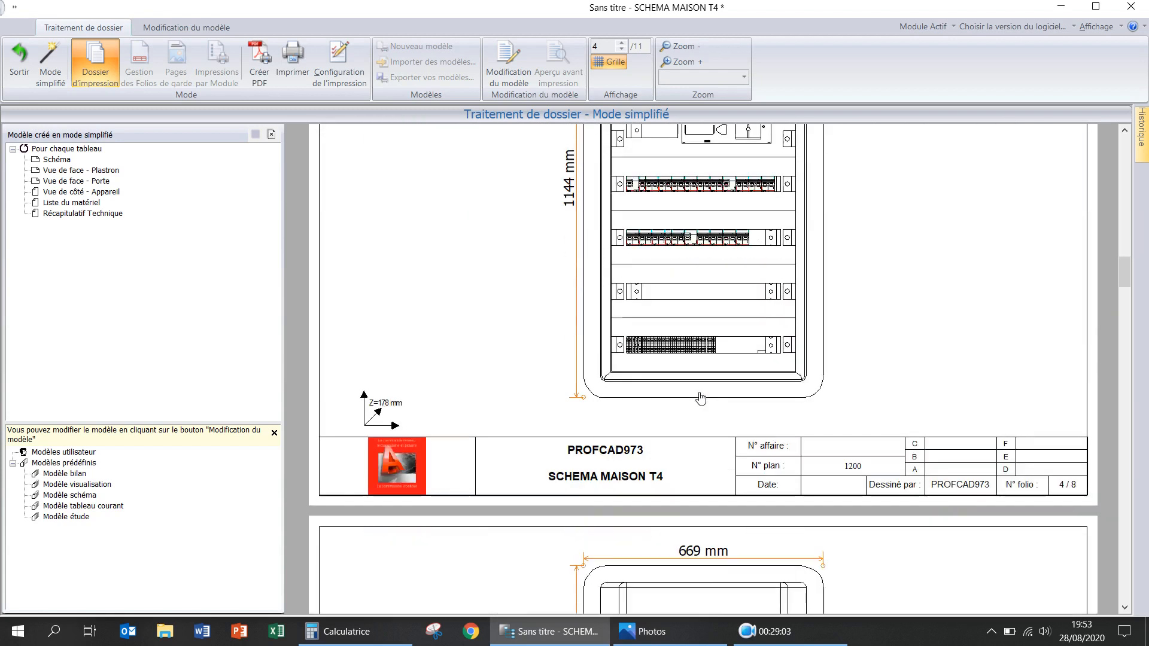
{"action": "scroll", "coordinate": [701, 399], "scroll_direction": "down", "scroll_amount": 20}
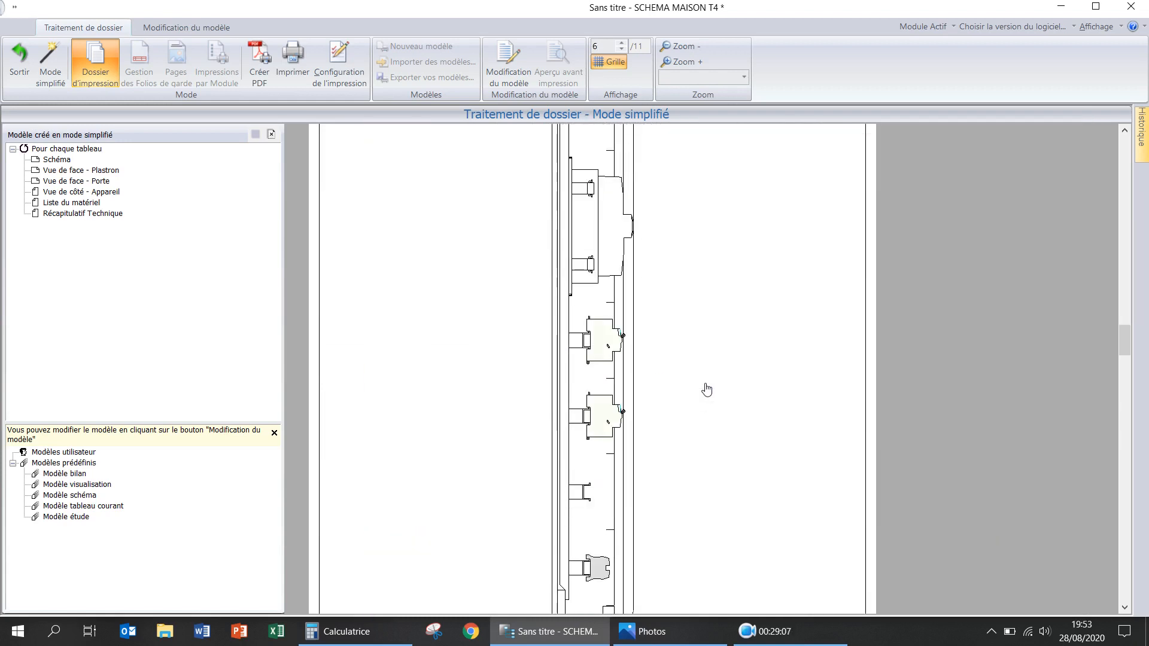
{"action": "scroll", "coordinate": [701, 399], "scroll_direction": "down", "scroll_amount": 20}
{"action": "scroll", "coordinate": [707, 390], "scroll_direction": "down", "scroll_amount": 3}
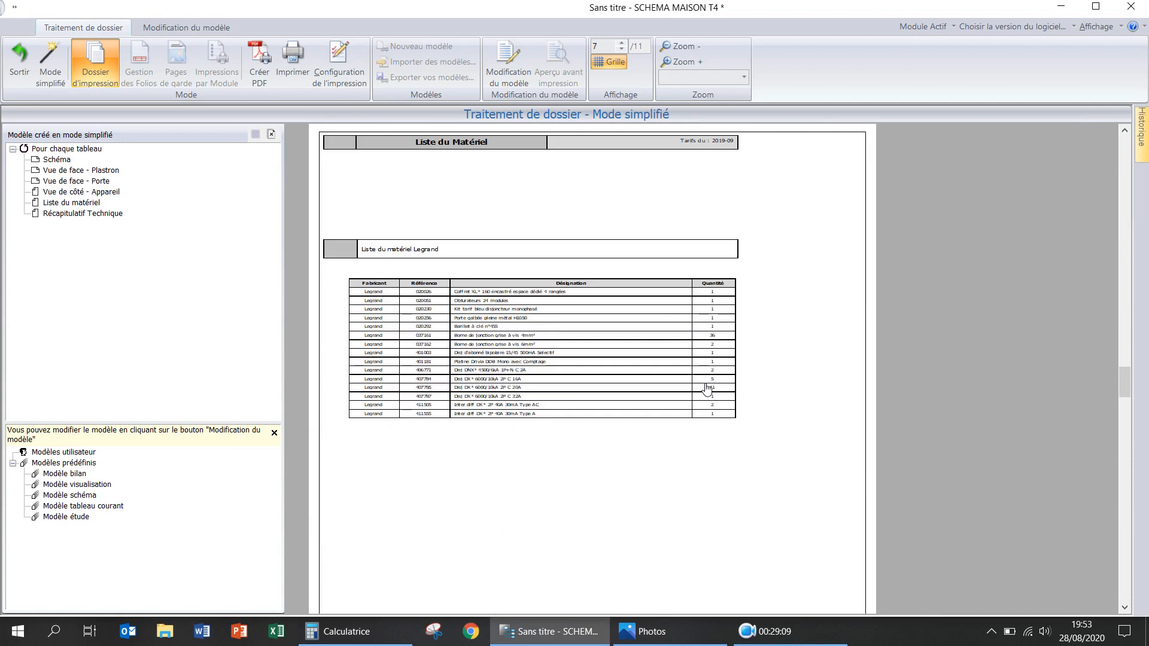
{"action": "scroll", "coordinate": [516, 343], "scroll_direction": "up", "scroll_amount": 1, "text": "ctrl"}
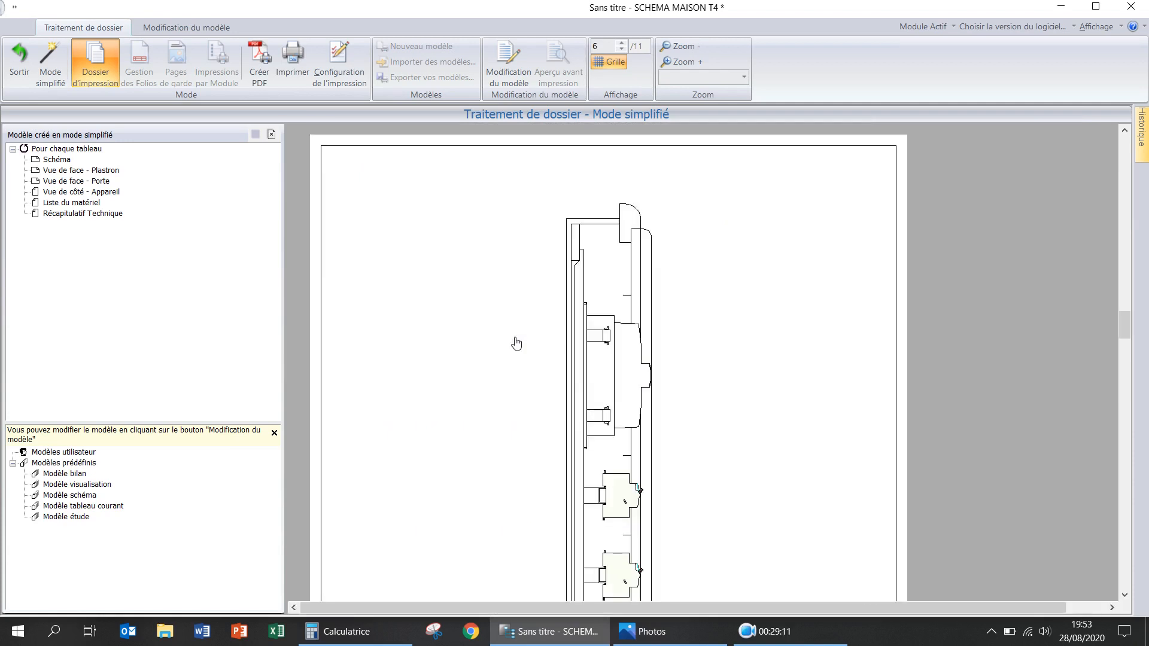
{"action": "scroll", "coordinate": [558, 345], "scroll_direction": "down", "scroll_amount": 12}
{"action": "scroll", "coordinate": [558, 345], "scroll_direction": "down", "scroll_amount": 6}
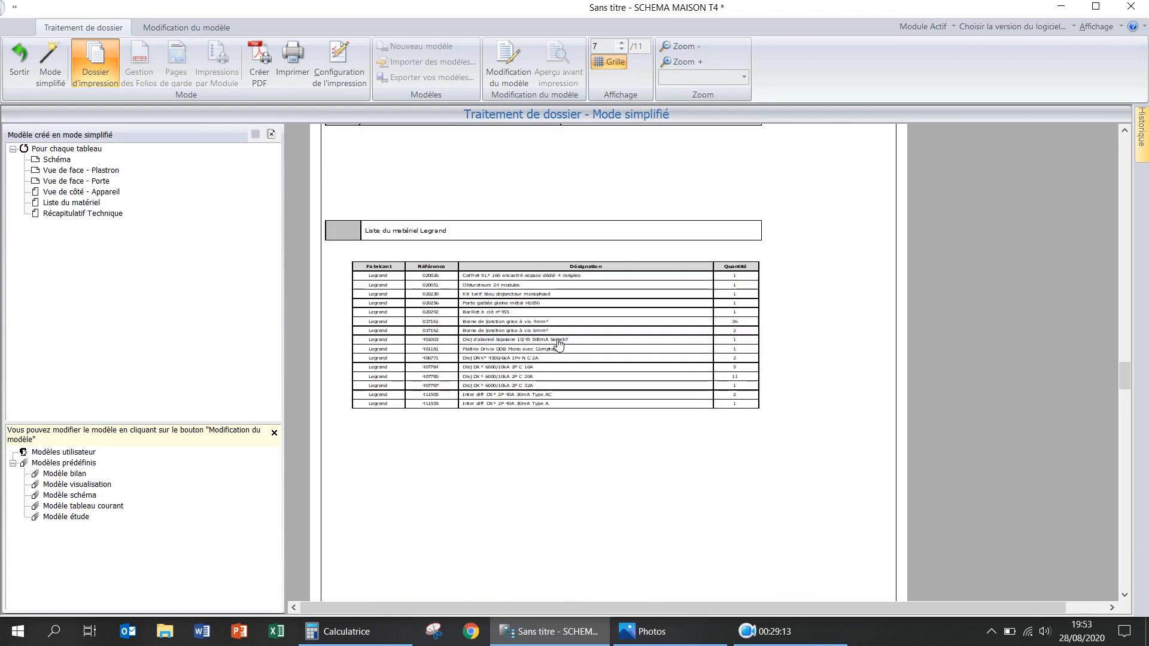
- Examine the Récapitulatif Technique and the Nouveau tableau 2 folios in the dossier preview, and return to the first schematic folio
{"action": "scroll", "coordinate": [558, 377], "scroll_direction": "down", "scroll_amount": 20}
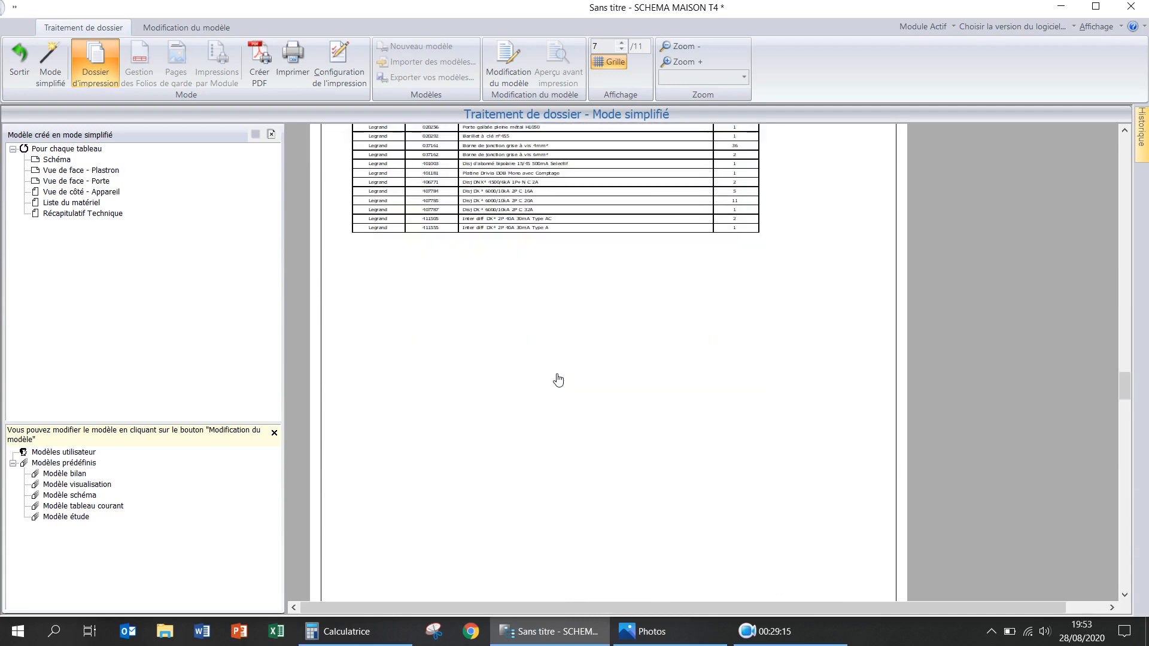
{"action": "scroll", "coordinate": [558, 378], "scroll_direction": "down", "scroll_amount": 3}
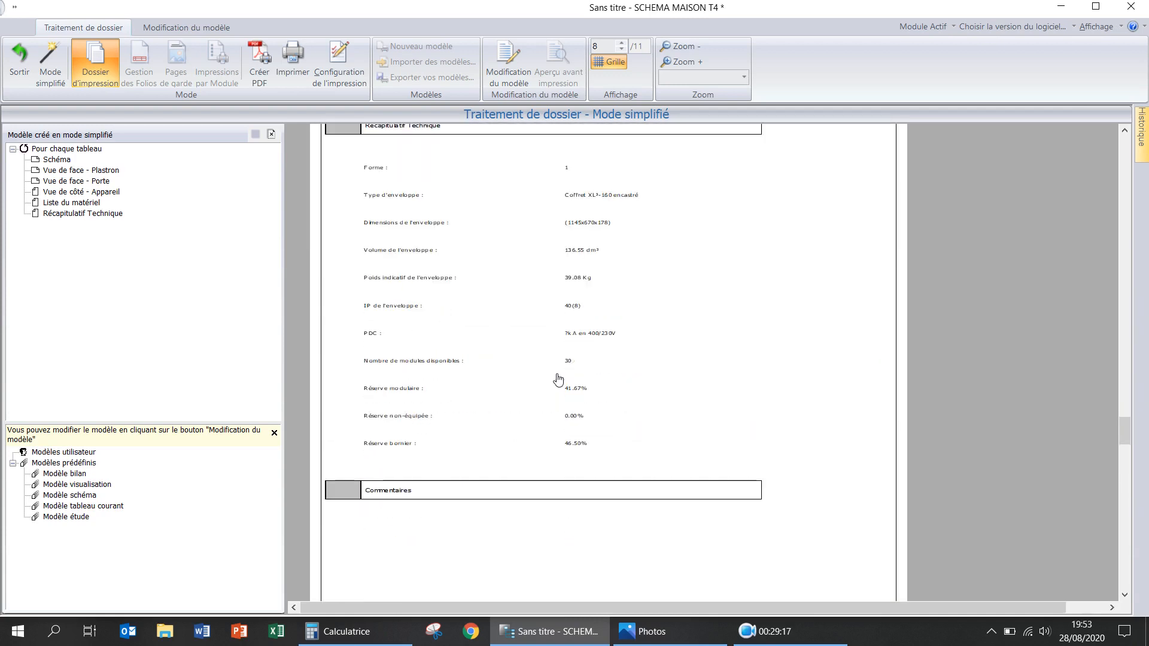
{"action": "scroll", "coordinate": [524, 321], "scroll_direction": "up", "scroll_amount": 3}
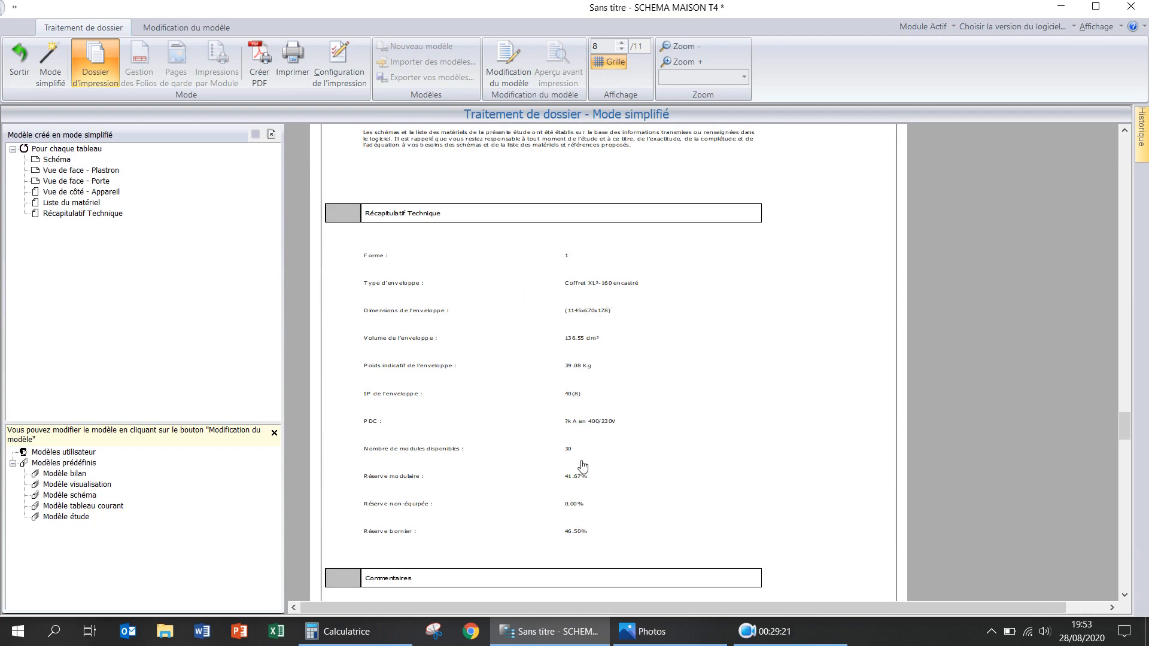
{"action": "scroll", "coordinate": [584, 535], "scroll_direction": "down", "scroll_amount": 10}
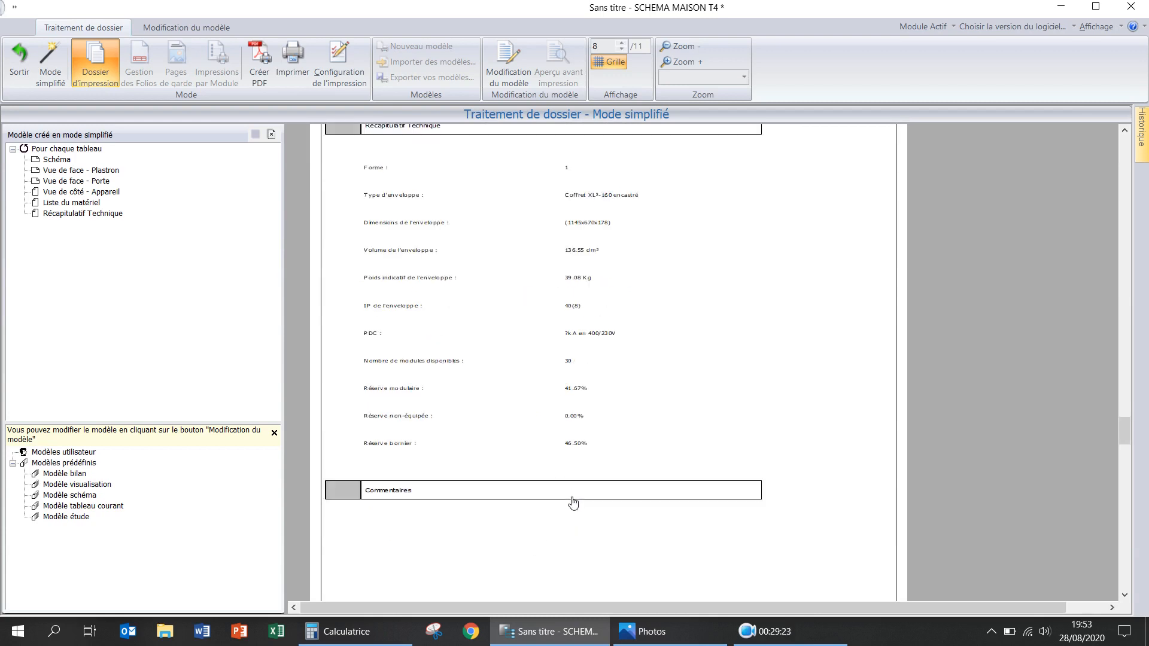
{"action": "scroll", "coordinate": [567, 485], "scroll_direction": "down", "scroll_amount": 10}
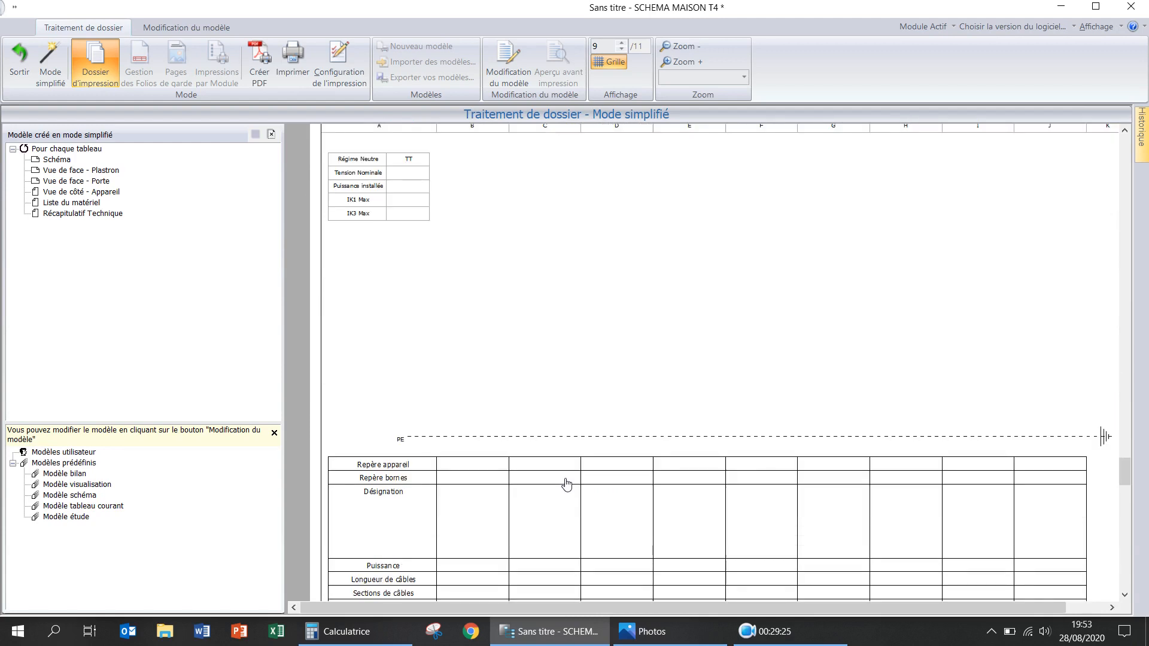
{"action": "scroll", "coordinate": [563, 475], "scroll_direction": "down", "scroll_amount": 10}
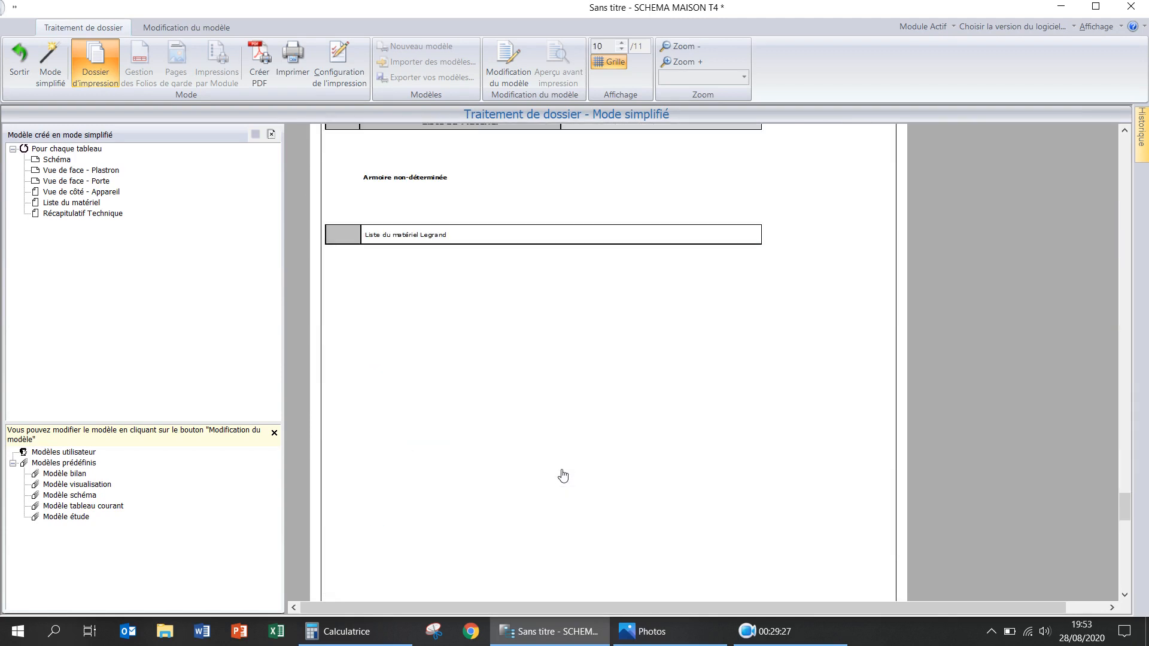
{"action": "scroll", "coordinate": [563, 476], "scroll_direction": "down", "scroll_amount": 10}
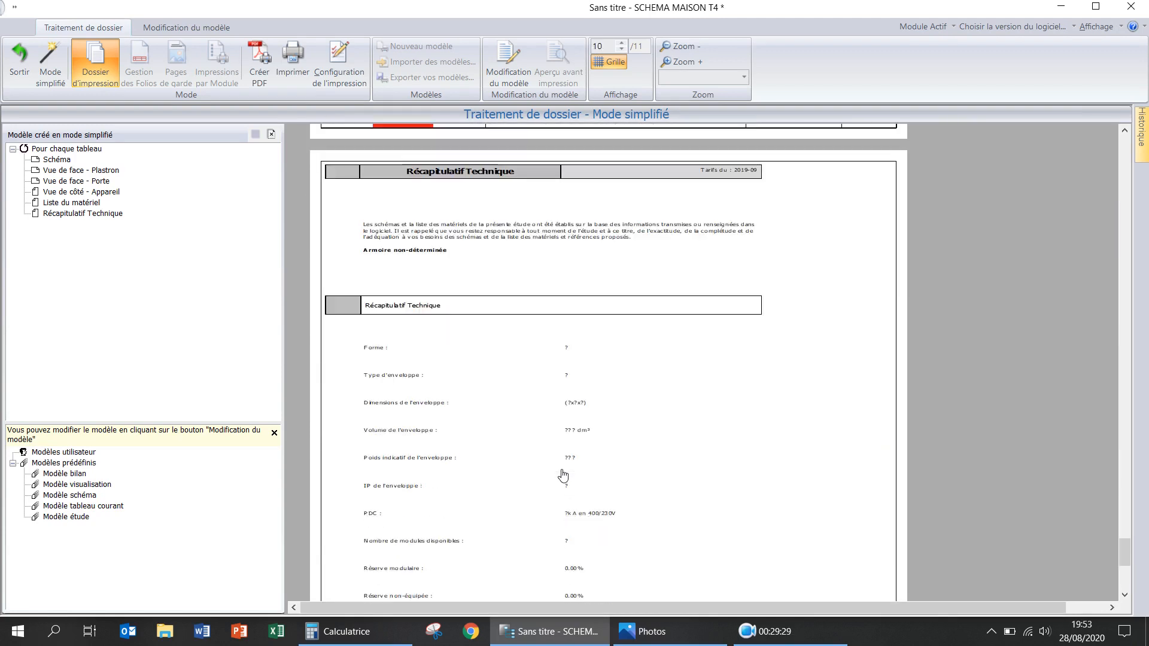
{"action": "scroll", "coordinate": [563, 476], "scroll_direction": "down", "scroll_amount": 2}
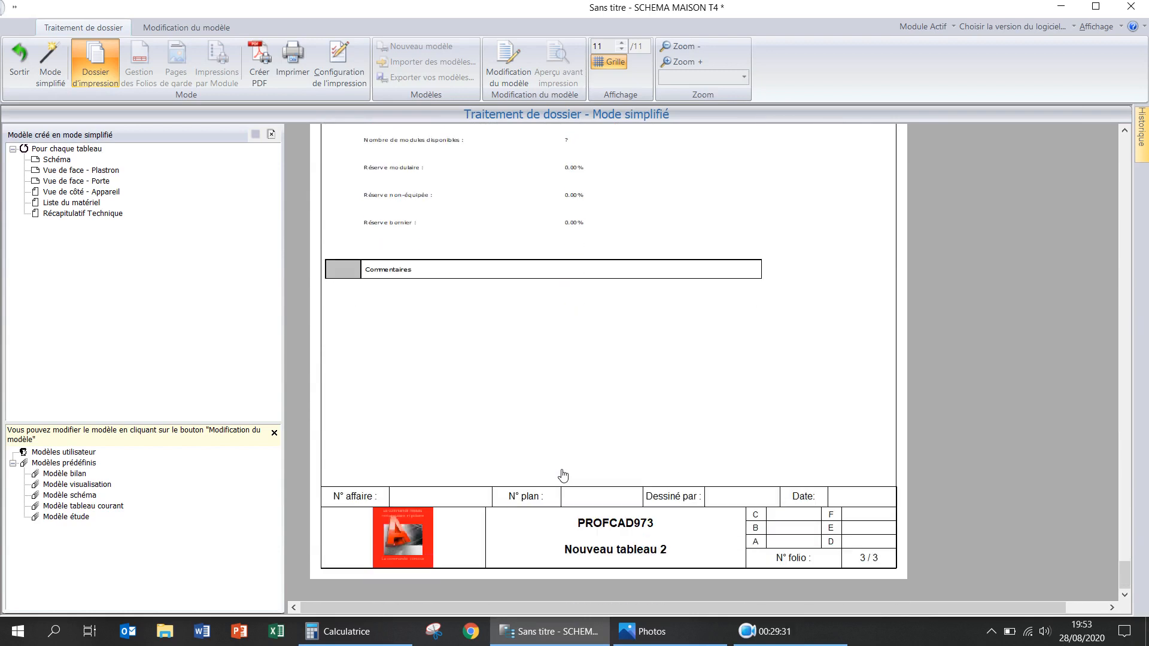
{"action": "scroll", "coordinate": [563, 476], "scroll_direction": "up", "scroll_amount": 15}
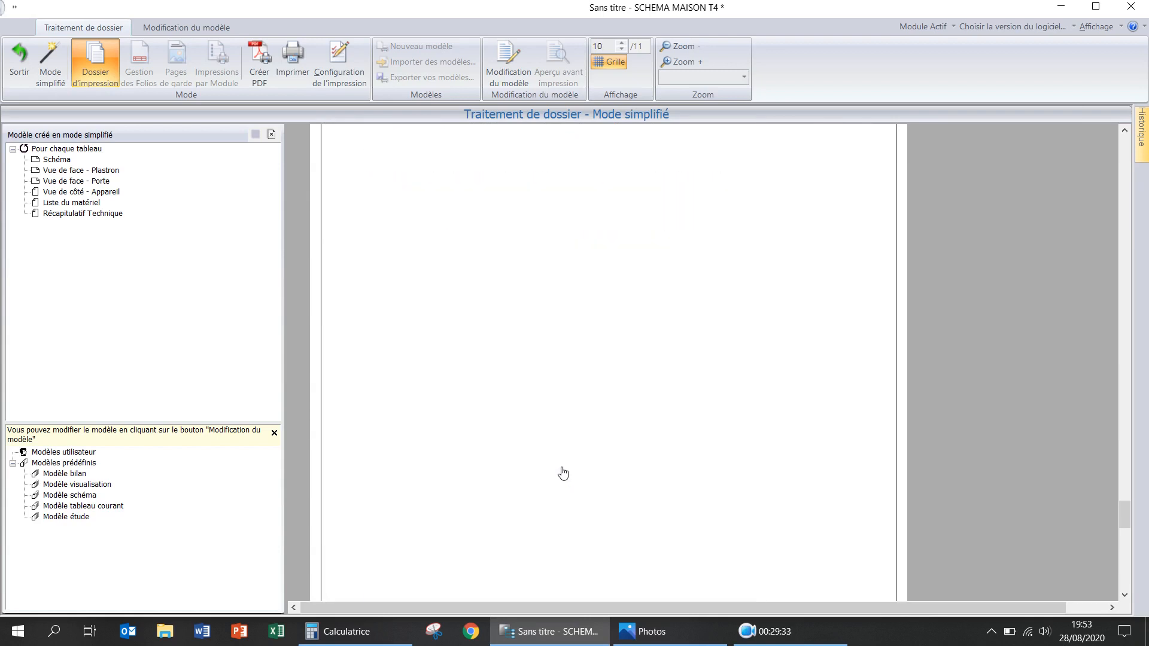
{"action": "scroll", "coordinate": [563, 473], "scroll_direction": "up", "scroll_amount": 20}
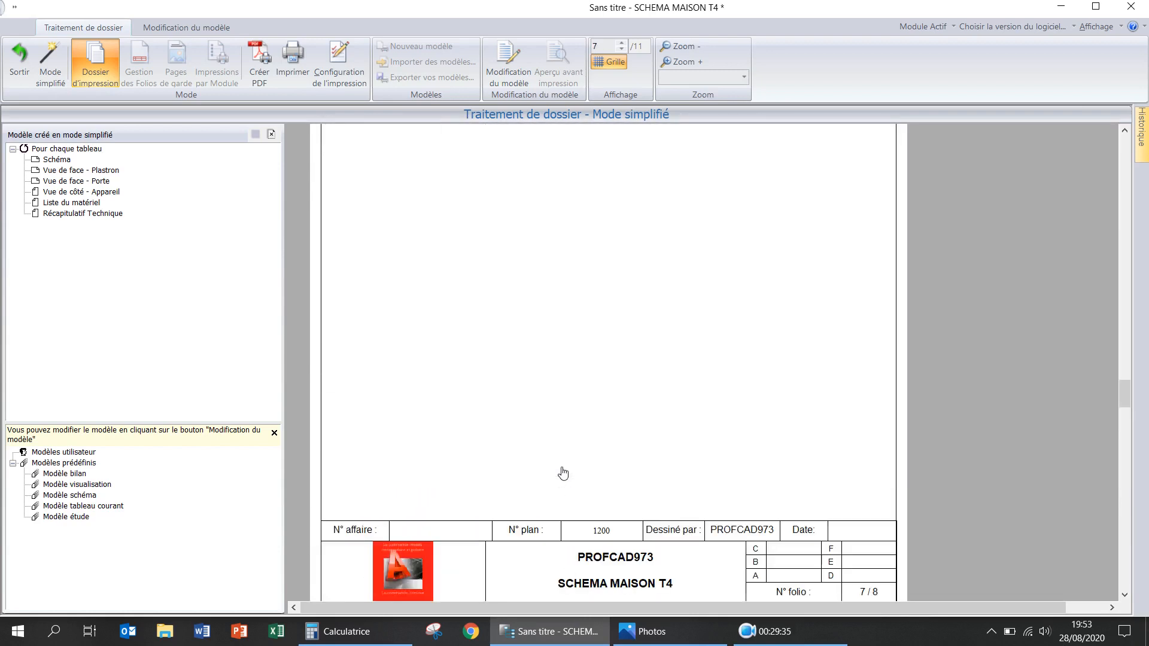
{"action": "scroll", "coordinate": [563, 474], "scroll_direction": "up", "scroll_amount": 20}
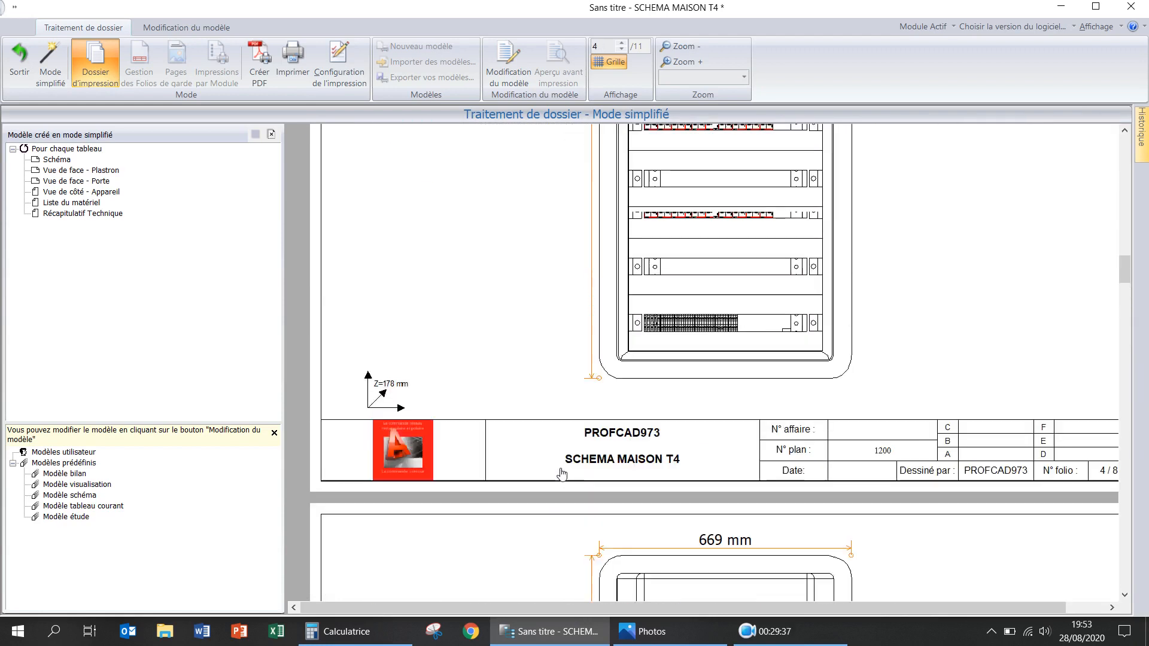
{"action": "scroll", "coordinate": [562, 475], "scroll_direction": "up", "scroll_amount": 15}
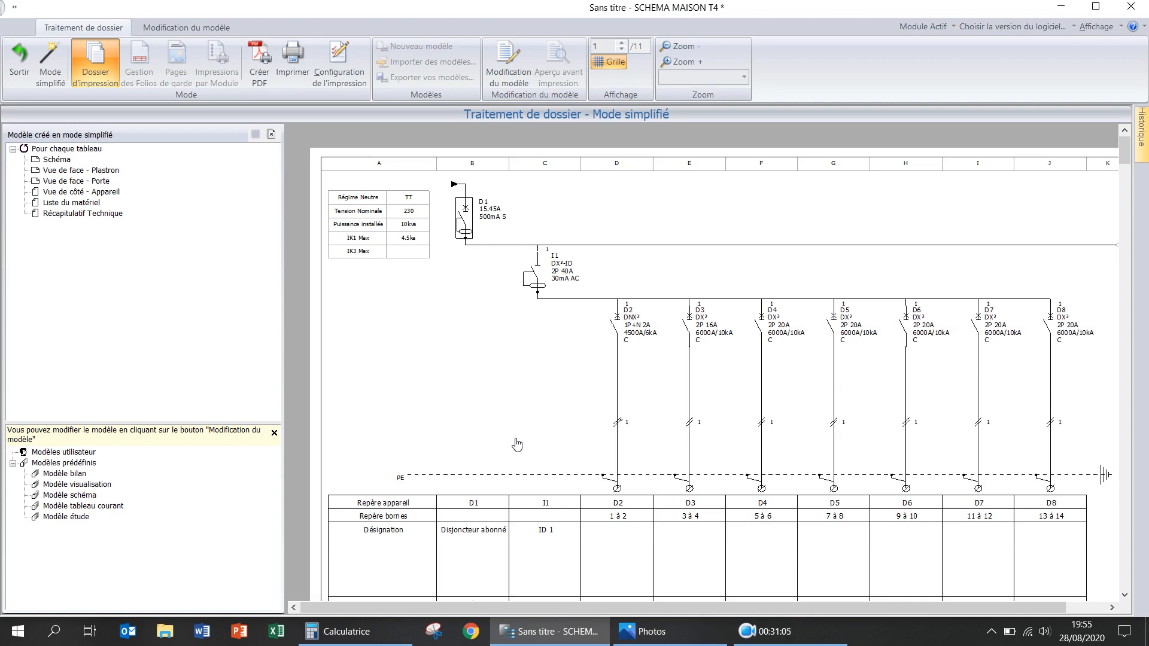
{"action": "left_click", "coordinate": [767, 630]}
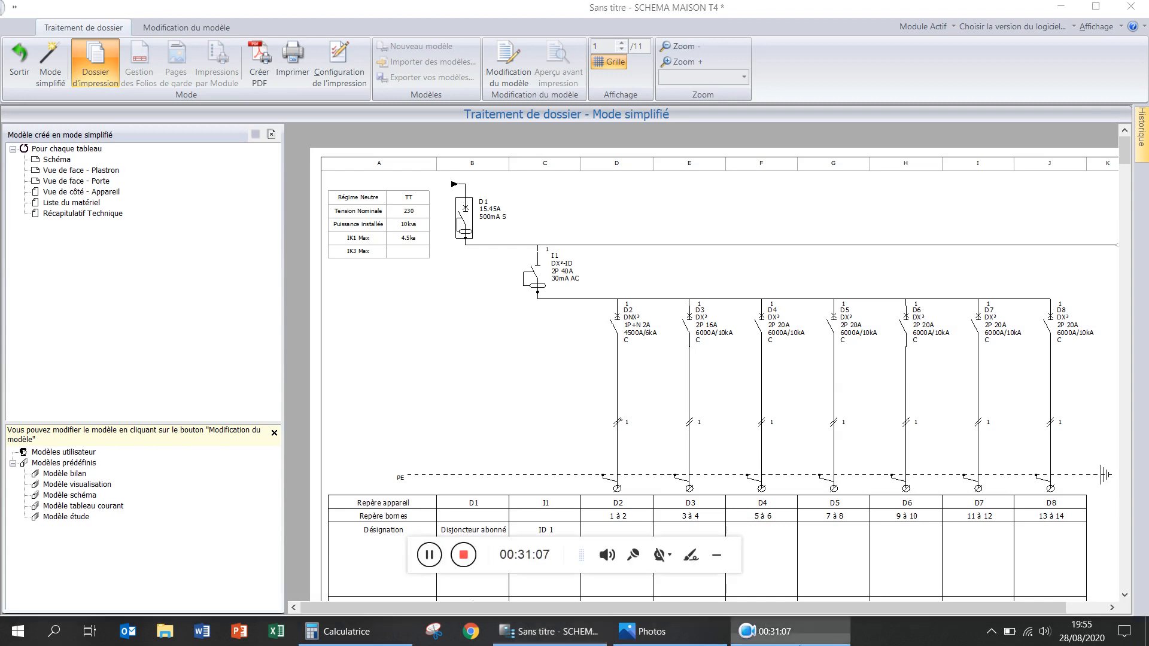